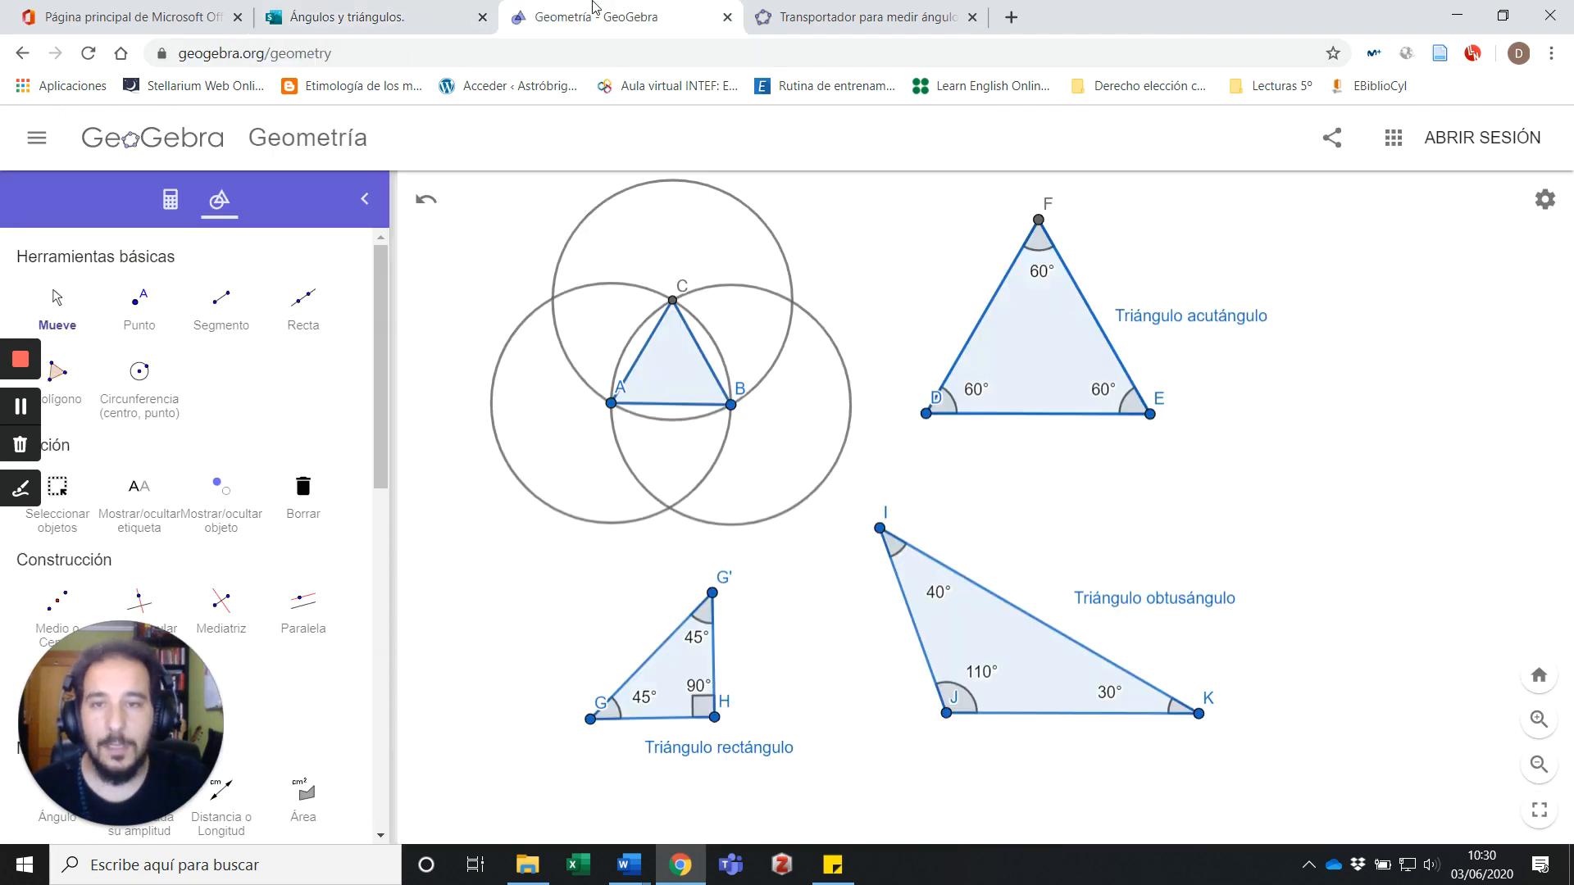
# - Switch to GeoGebra Geometry and draw a large scalene triangle in empty space beside the acute and obtuse triangles
pyautogui.click(611, 18)
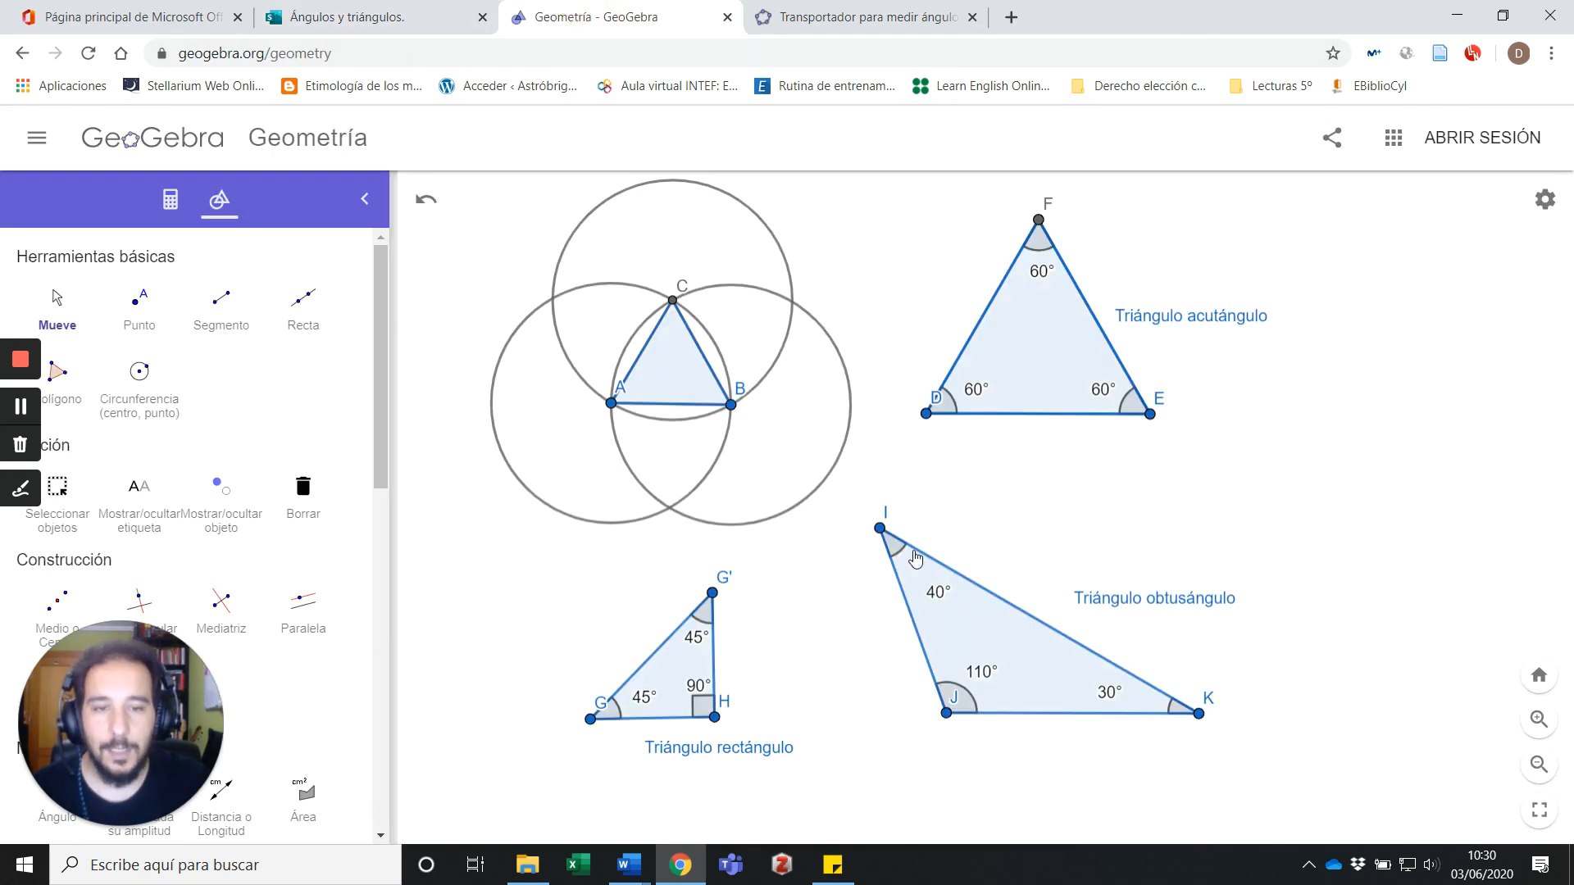
pyautogui.moveTo(944, 488); pyautogui.dragTo(1015, 539)
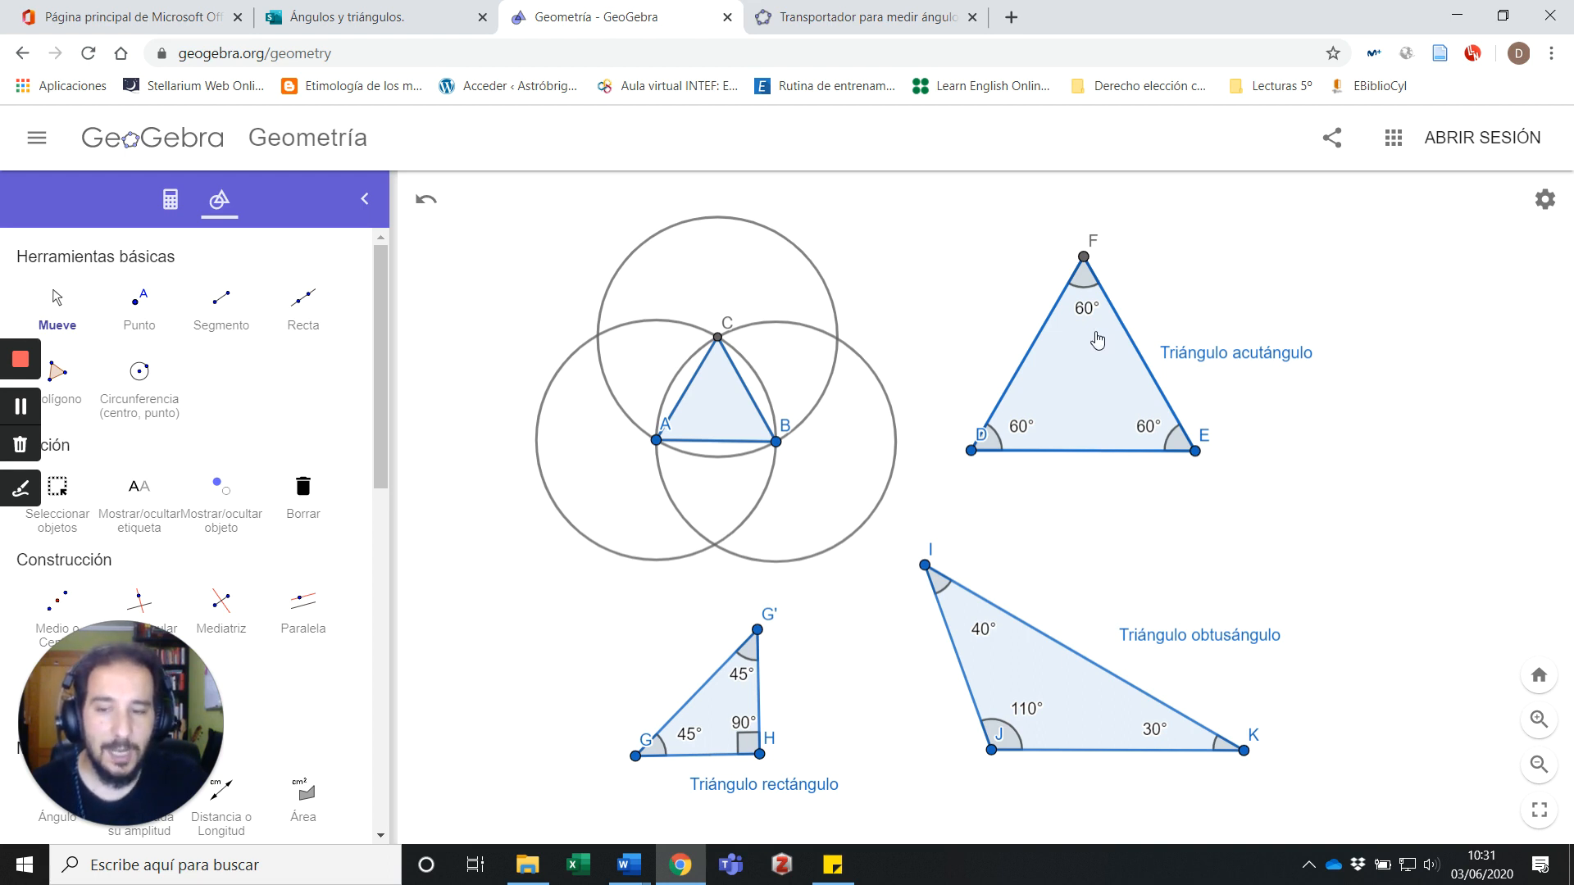
pyautogui.moveTo(1251, 532); pyautogui.dragTo(1030, 542)
pyautogui.moveTo(1171, 533); pyautogui.dragTo(1115, 525)
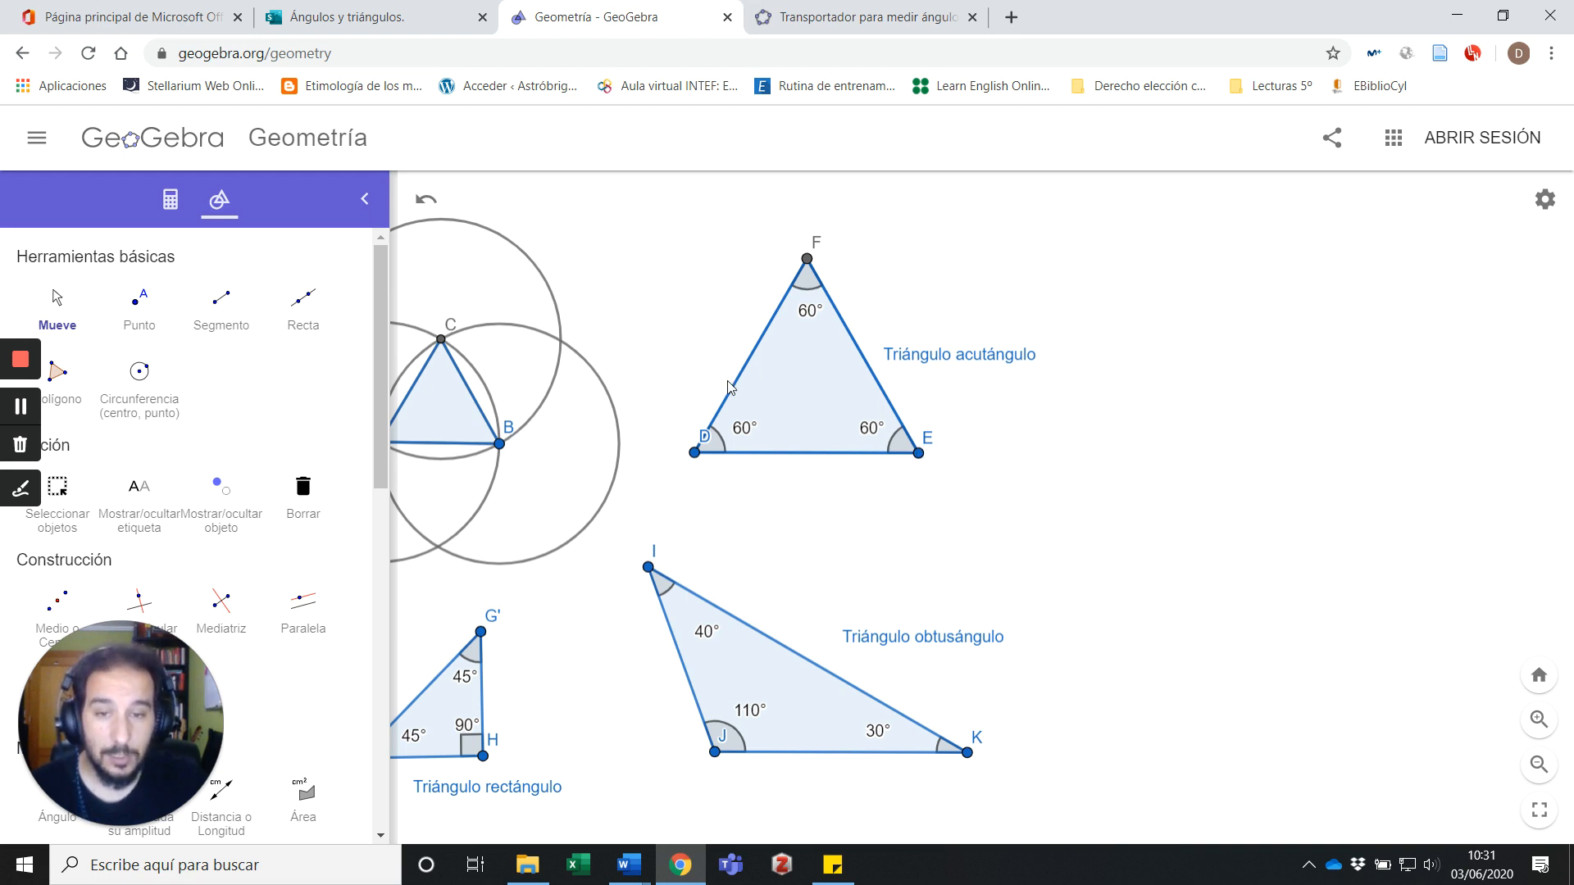
pyautogui.click(57, 373)
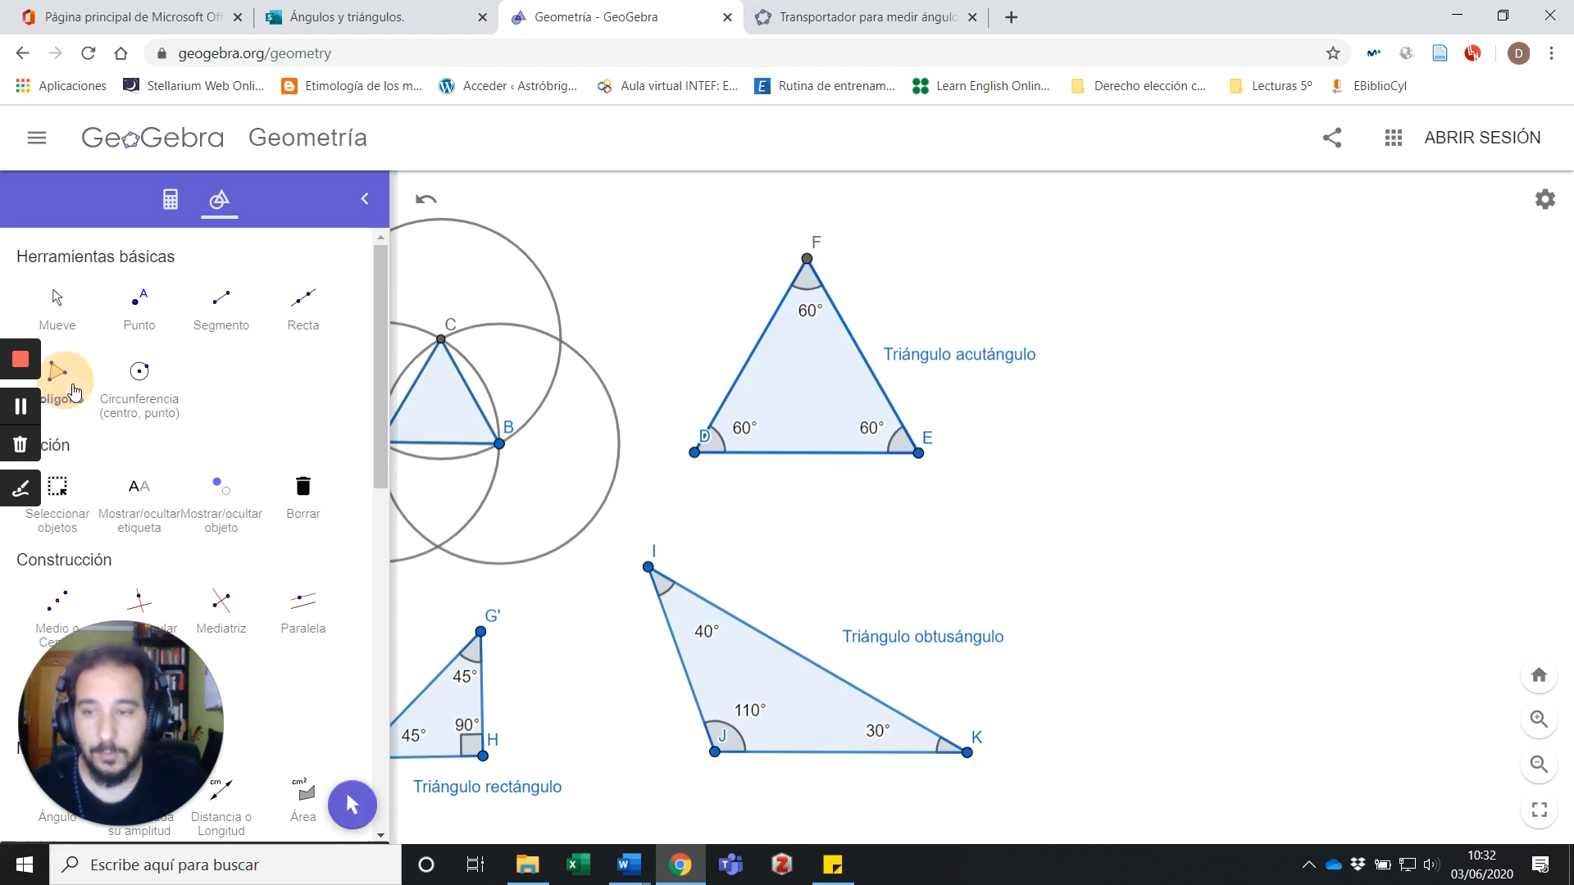
pyautogui.click(1206, 236)
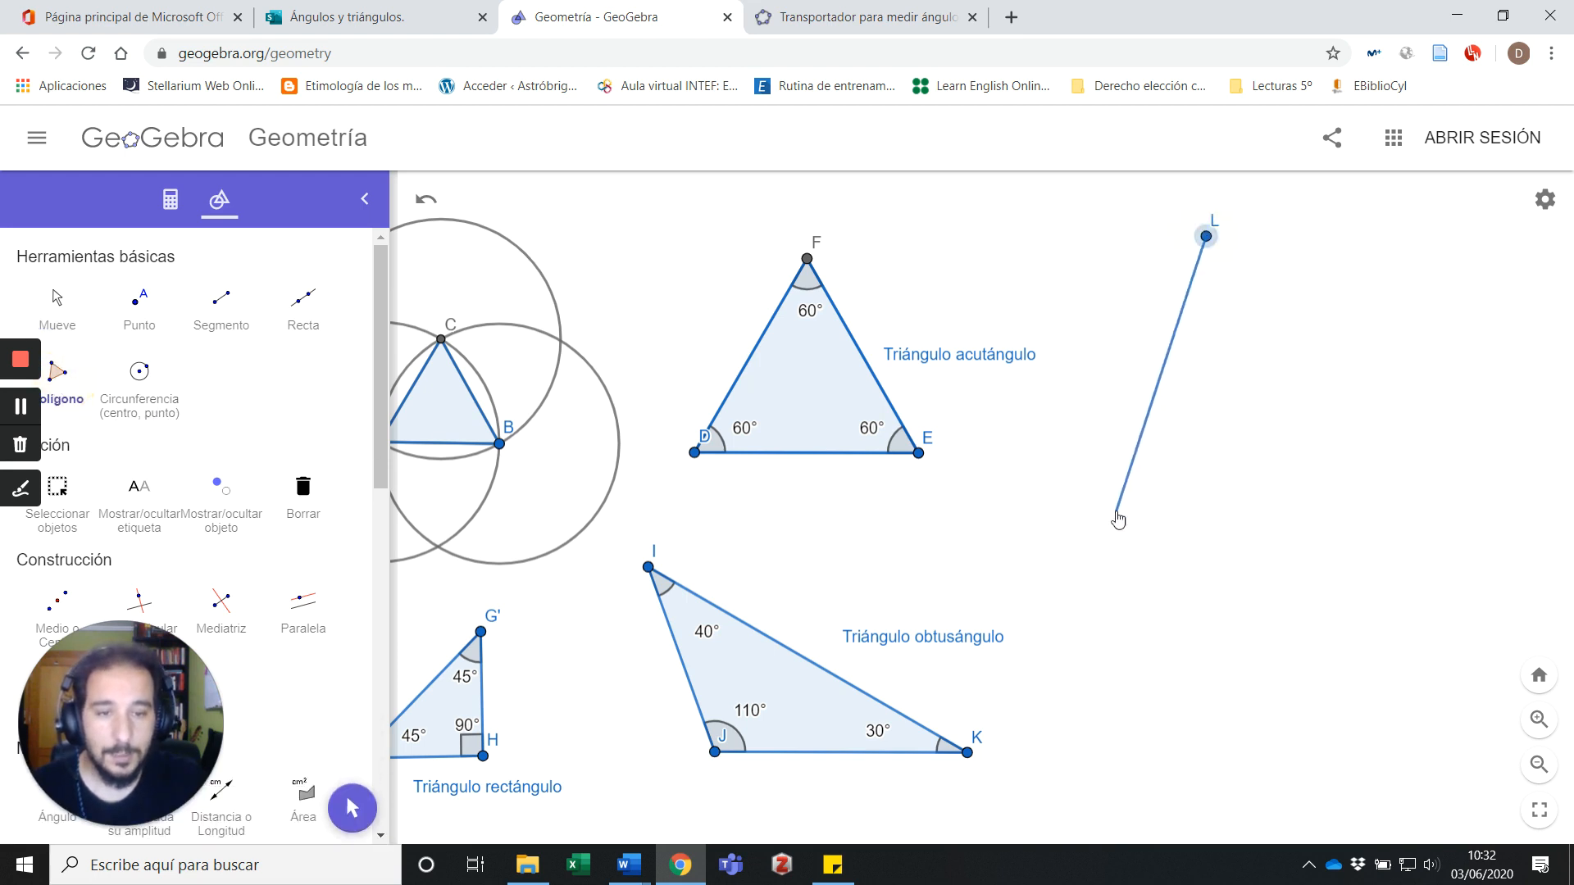
pyautogui.click(1116, 512)
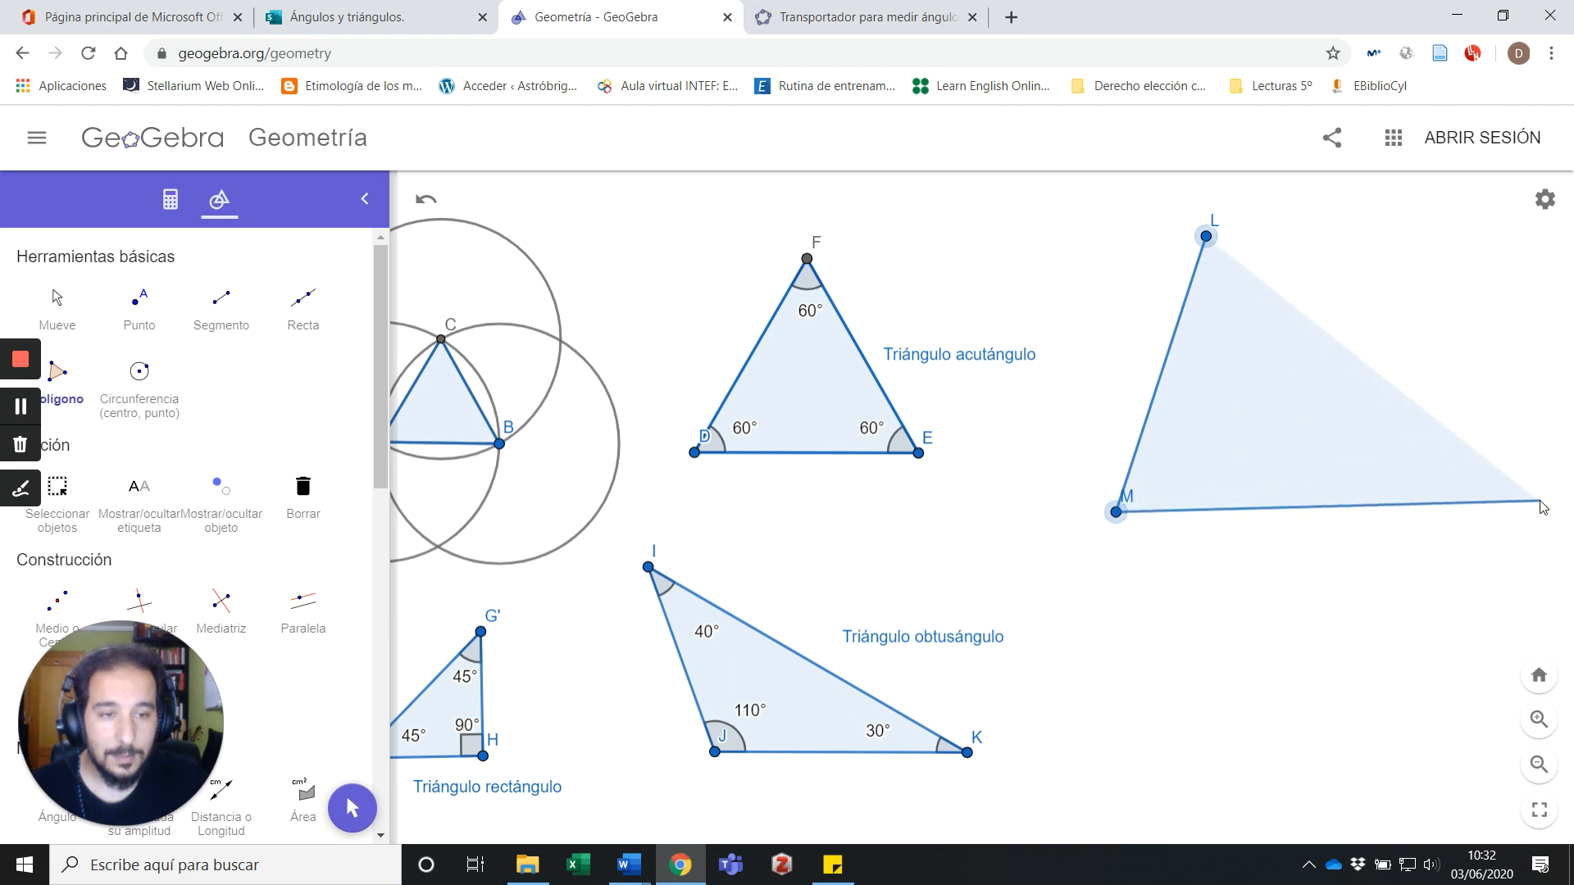
pyautogui.click(1525, 473)
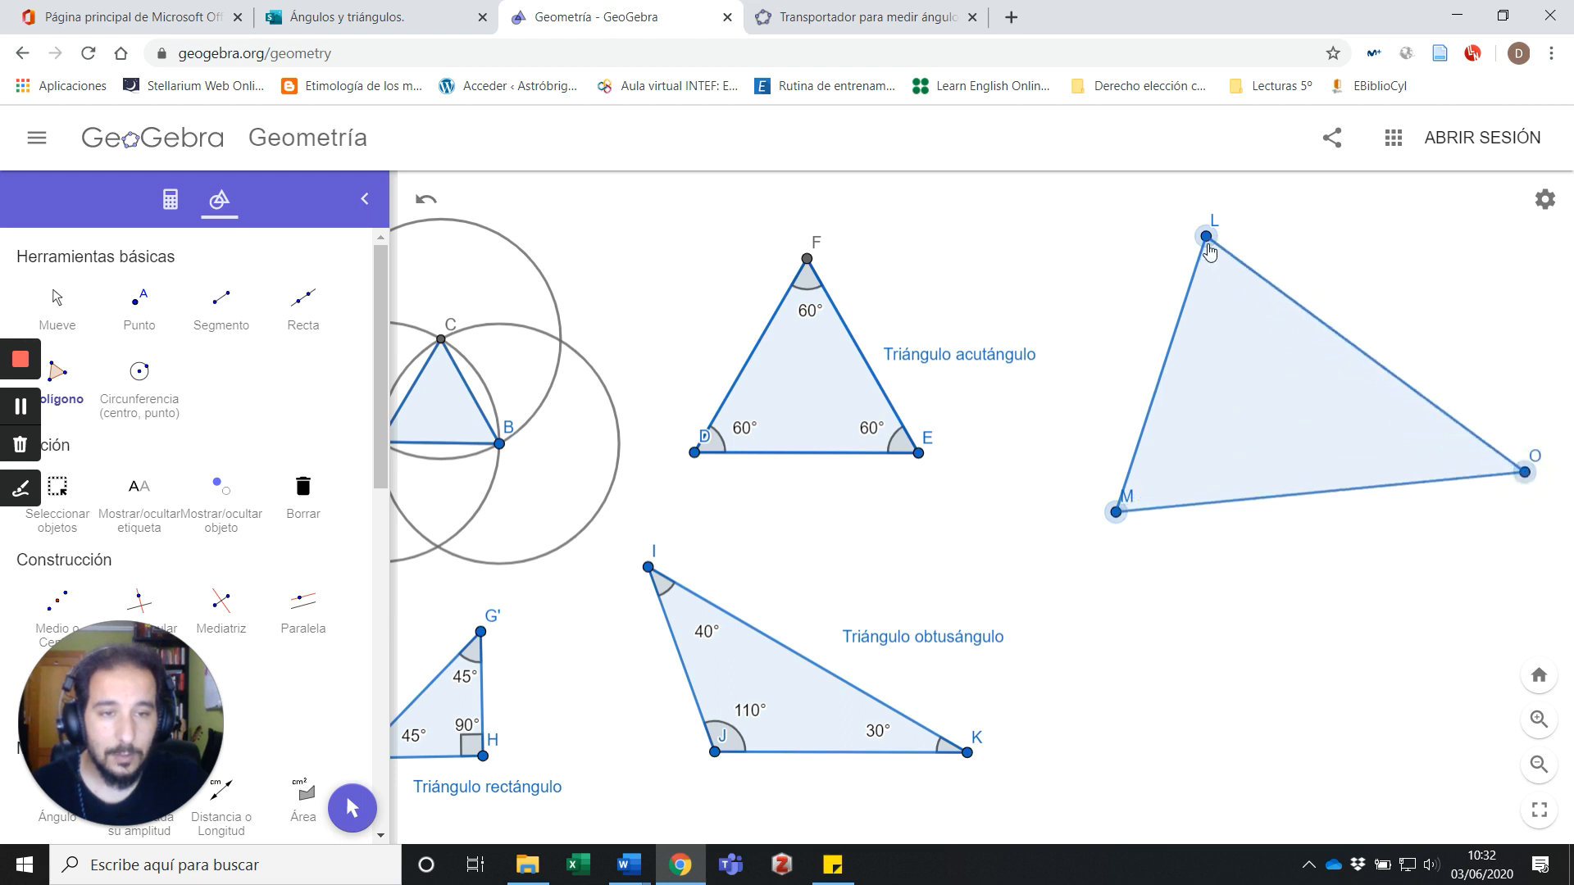
pyautogui.click(1205, 237)
pyautogui.press('Escape')
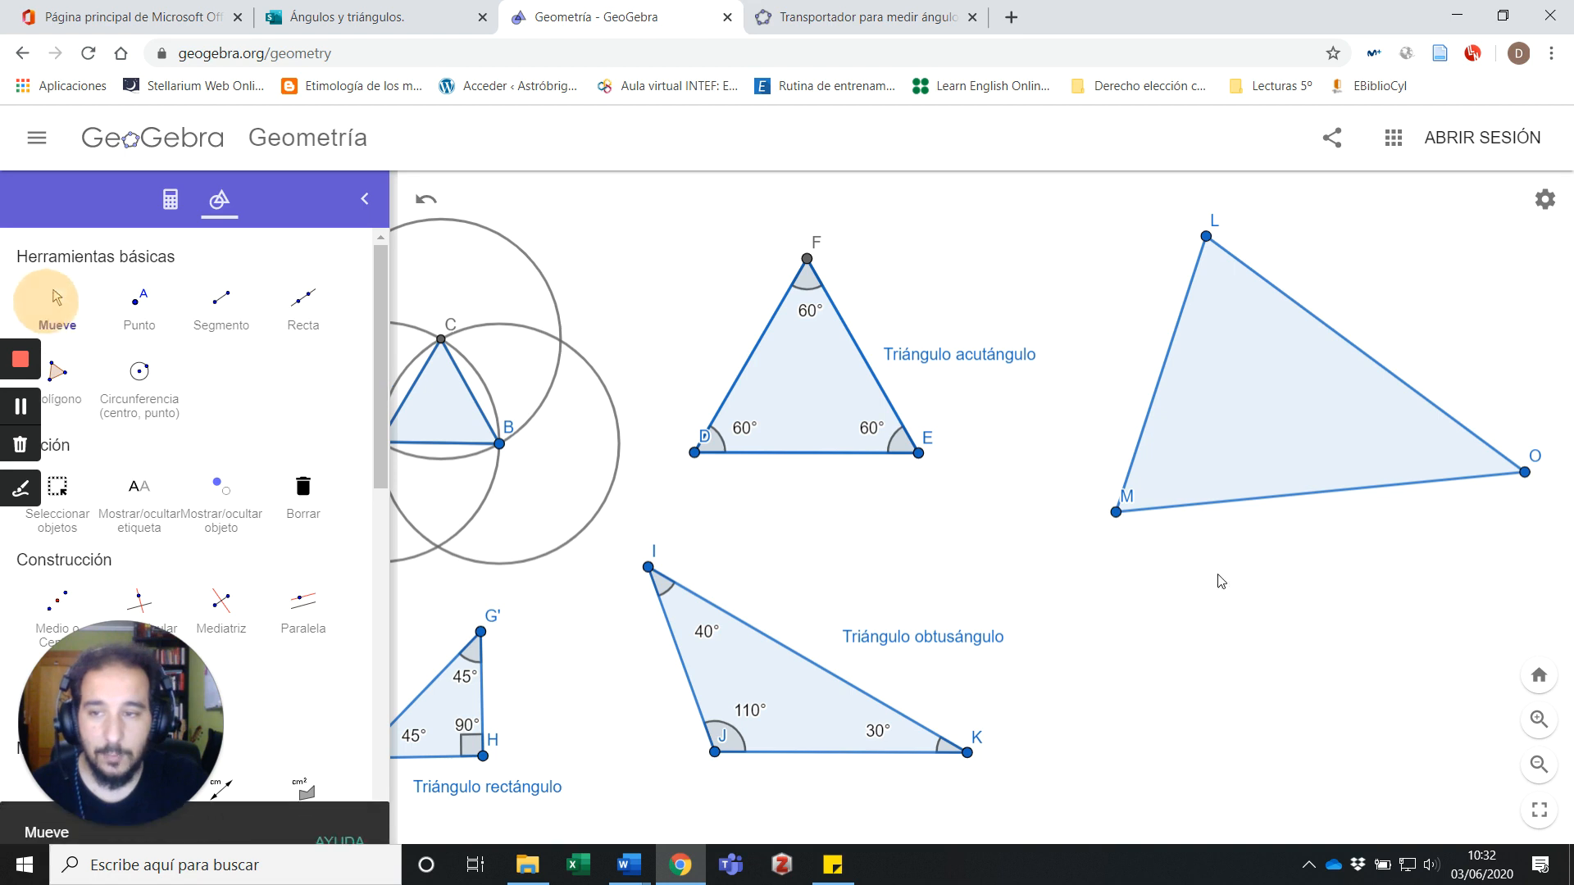
# - Delete the stray point N near the new triangle and shift the triangle's vertex L slightly toward O's side
pyautogui.moveTo(1230, 586); pyautogui.dragTo(1061, 614)
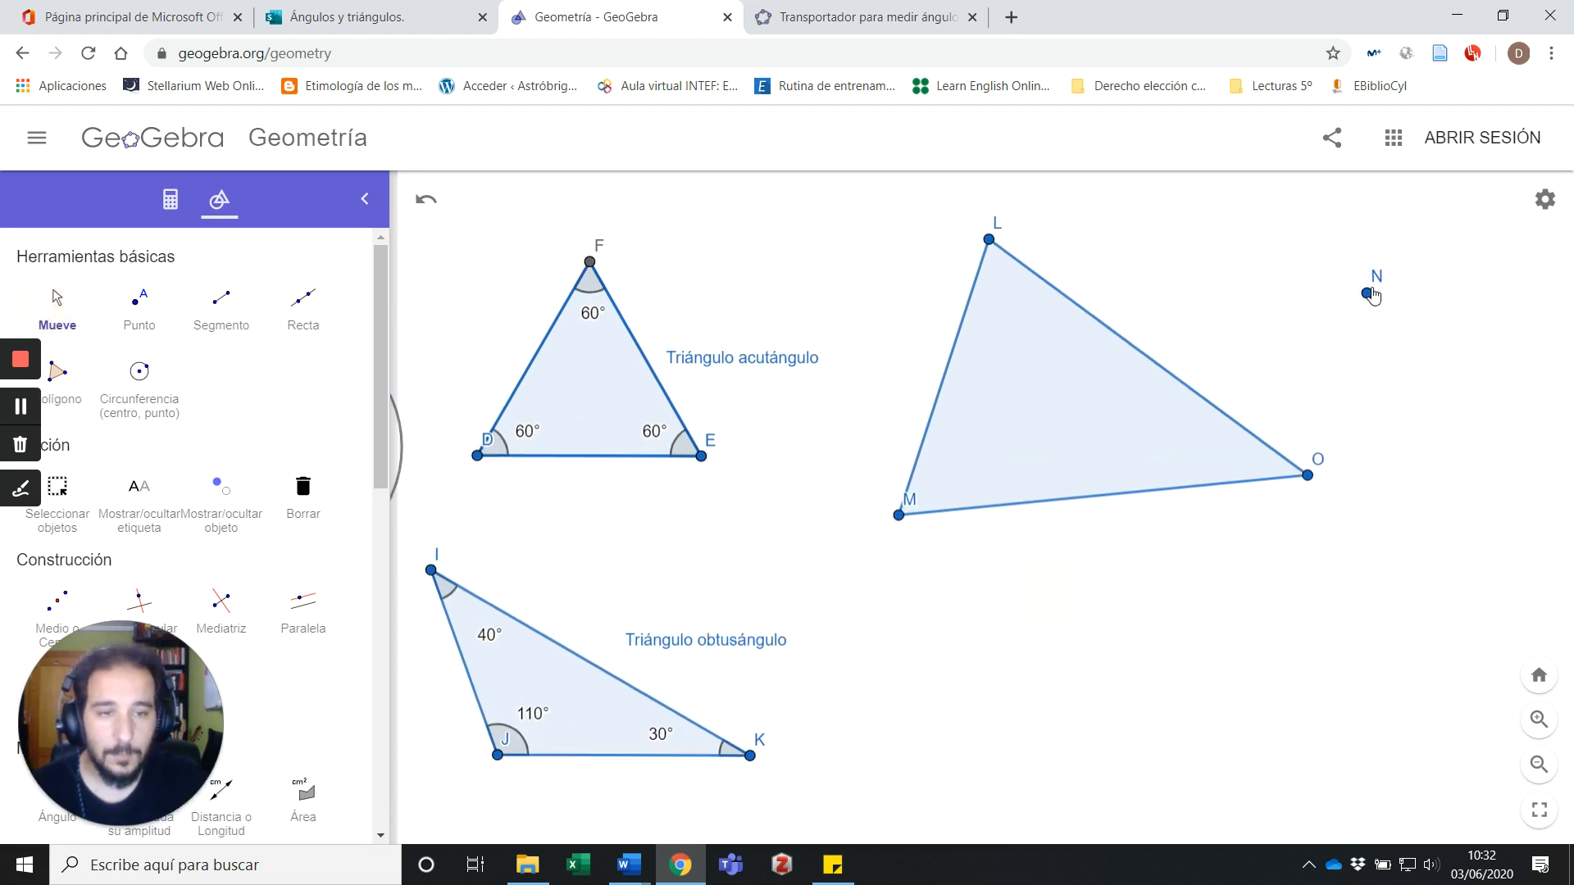
pyautogui.click(1367, 293)
pyautogui.press('Delete')
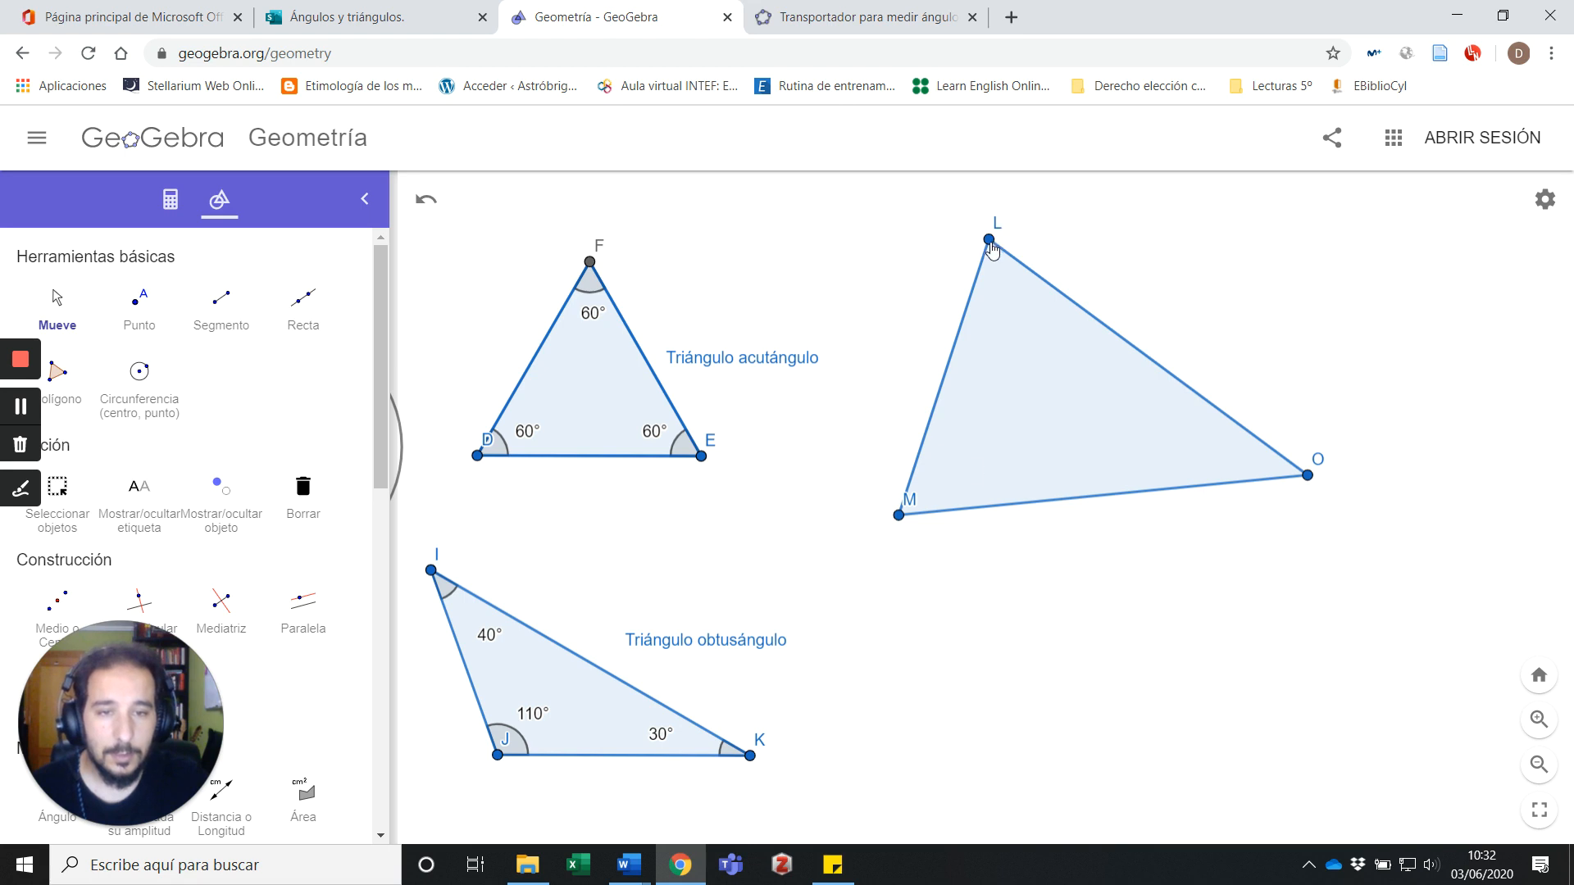
pyautogui.moveTo(989, 239); pyautogui.dragTo(1023, 239)
pyautogui.click(1362, 283)
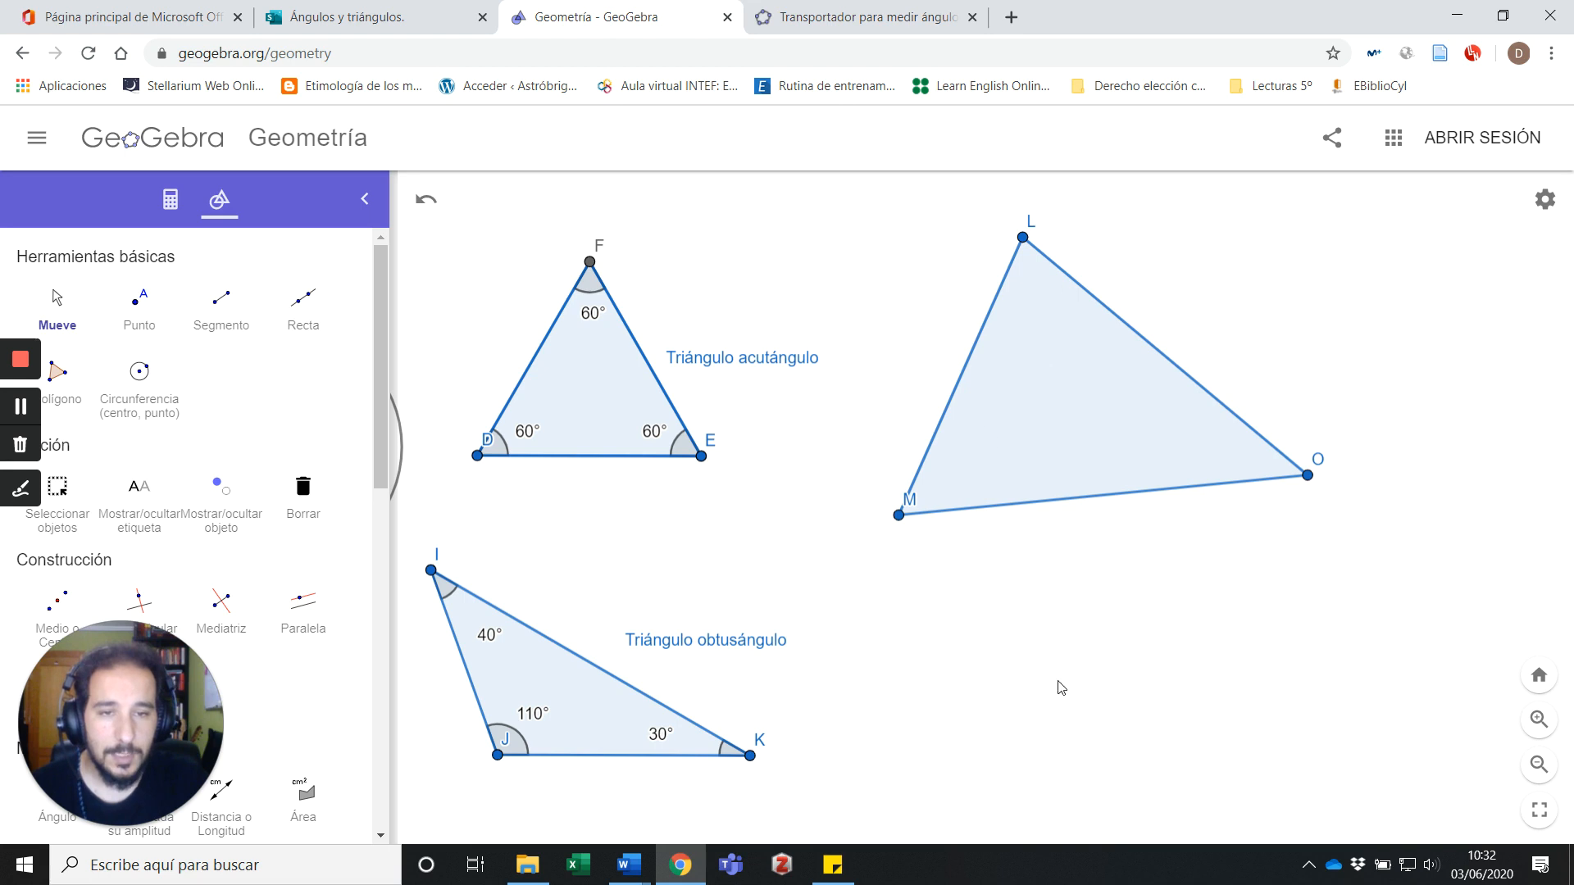
# - Look over the earlier example triangles and the full set of geometry tools, from basic tools through transformations
pyautogui.moveTo(940, 620); pyautogui.dragTo(1347, 621)
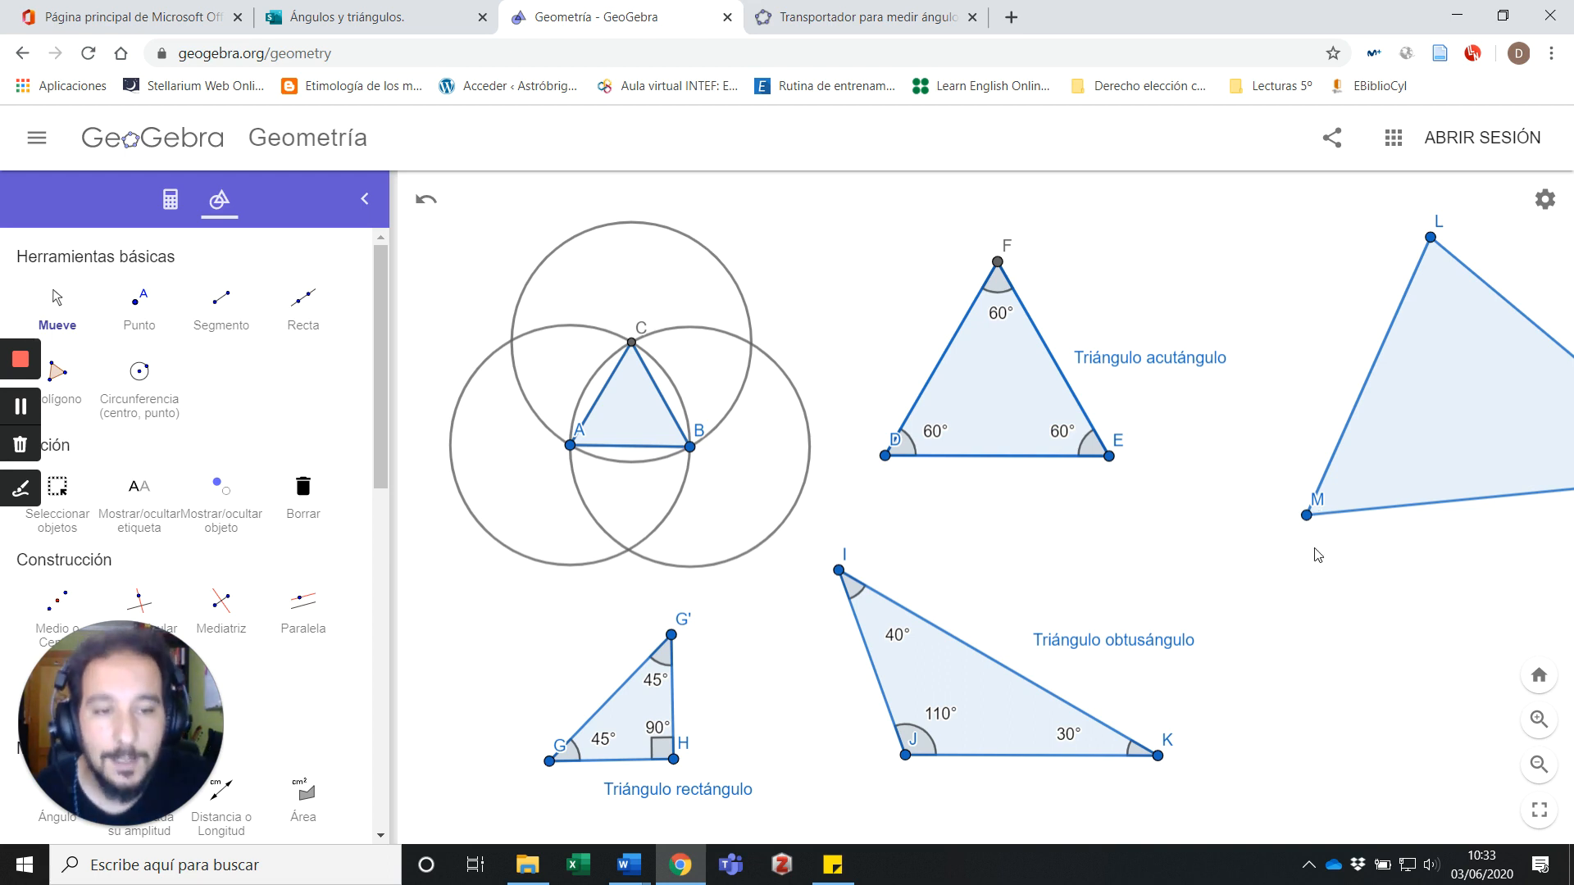
pyautogui.moveTo(1317, 555); pyautogui.dragTo(686, 582)
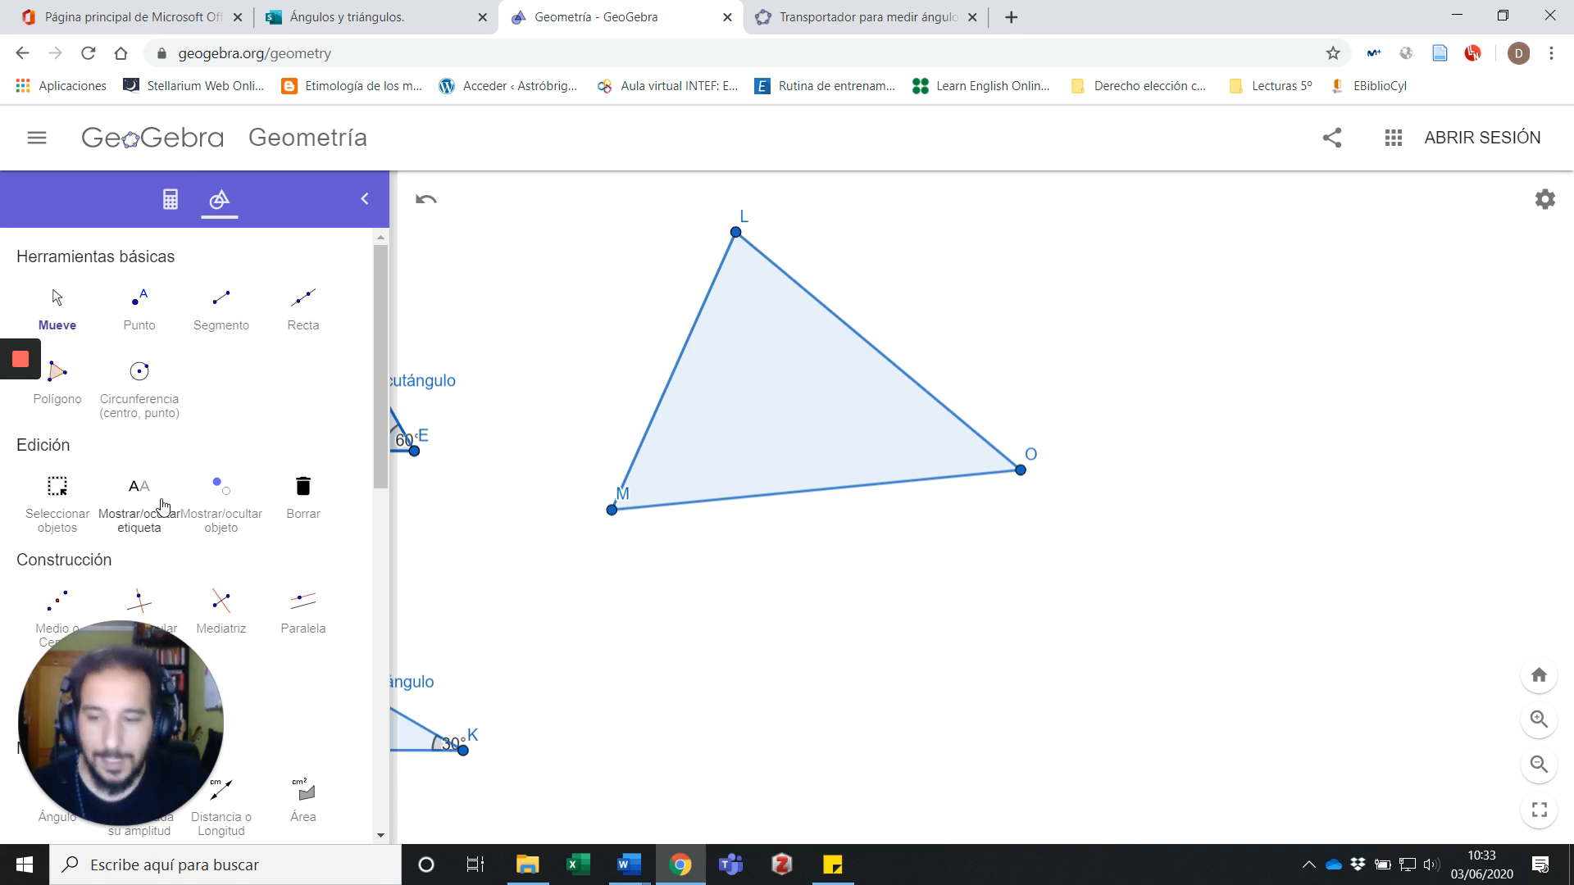
pyautogui.scroll(-4, 197, 518)
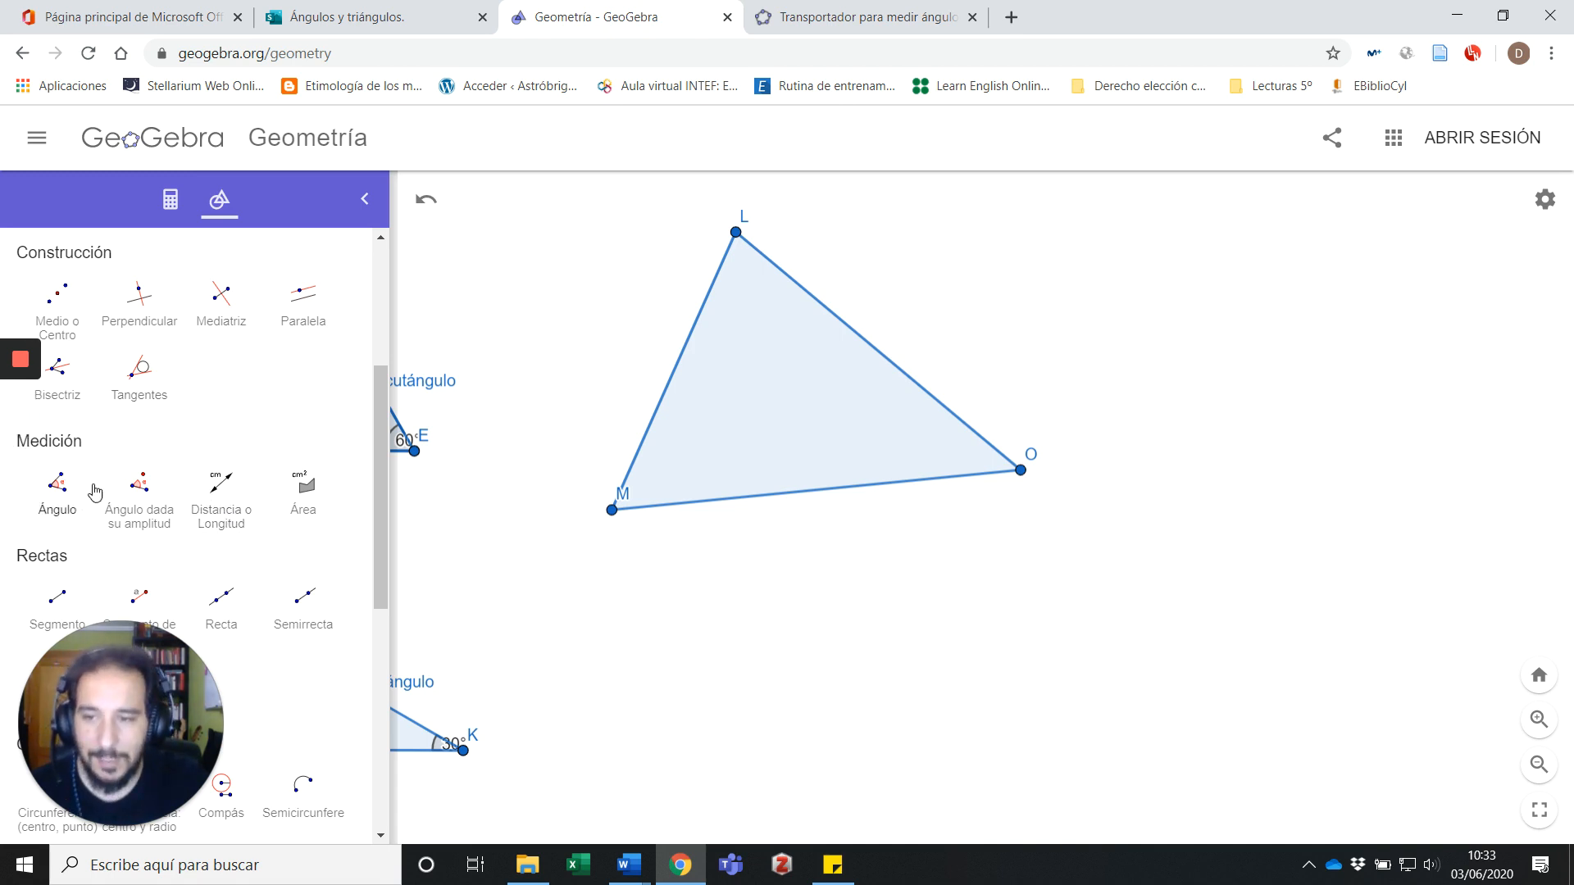
pyautogui.scroll(4, 38, 456)
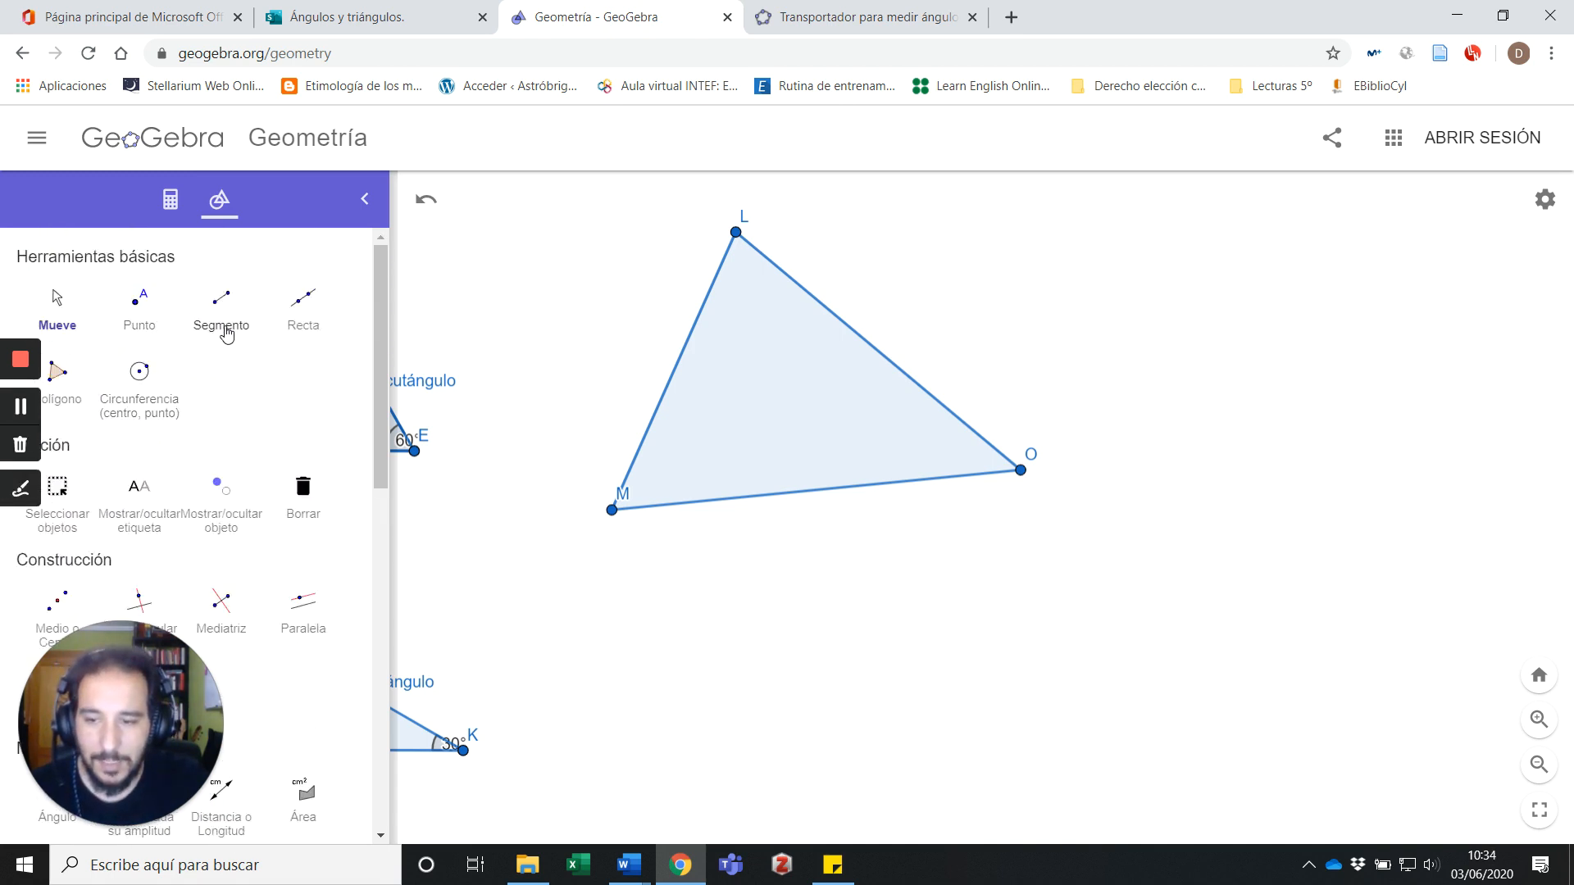
pyautogui.scroll(-10, 217, 498)
pyautogui.scroll(-1, 214, 493)
pyautogui.moveTo(151, 657); pyautogui.dragTo(151, 588)
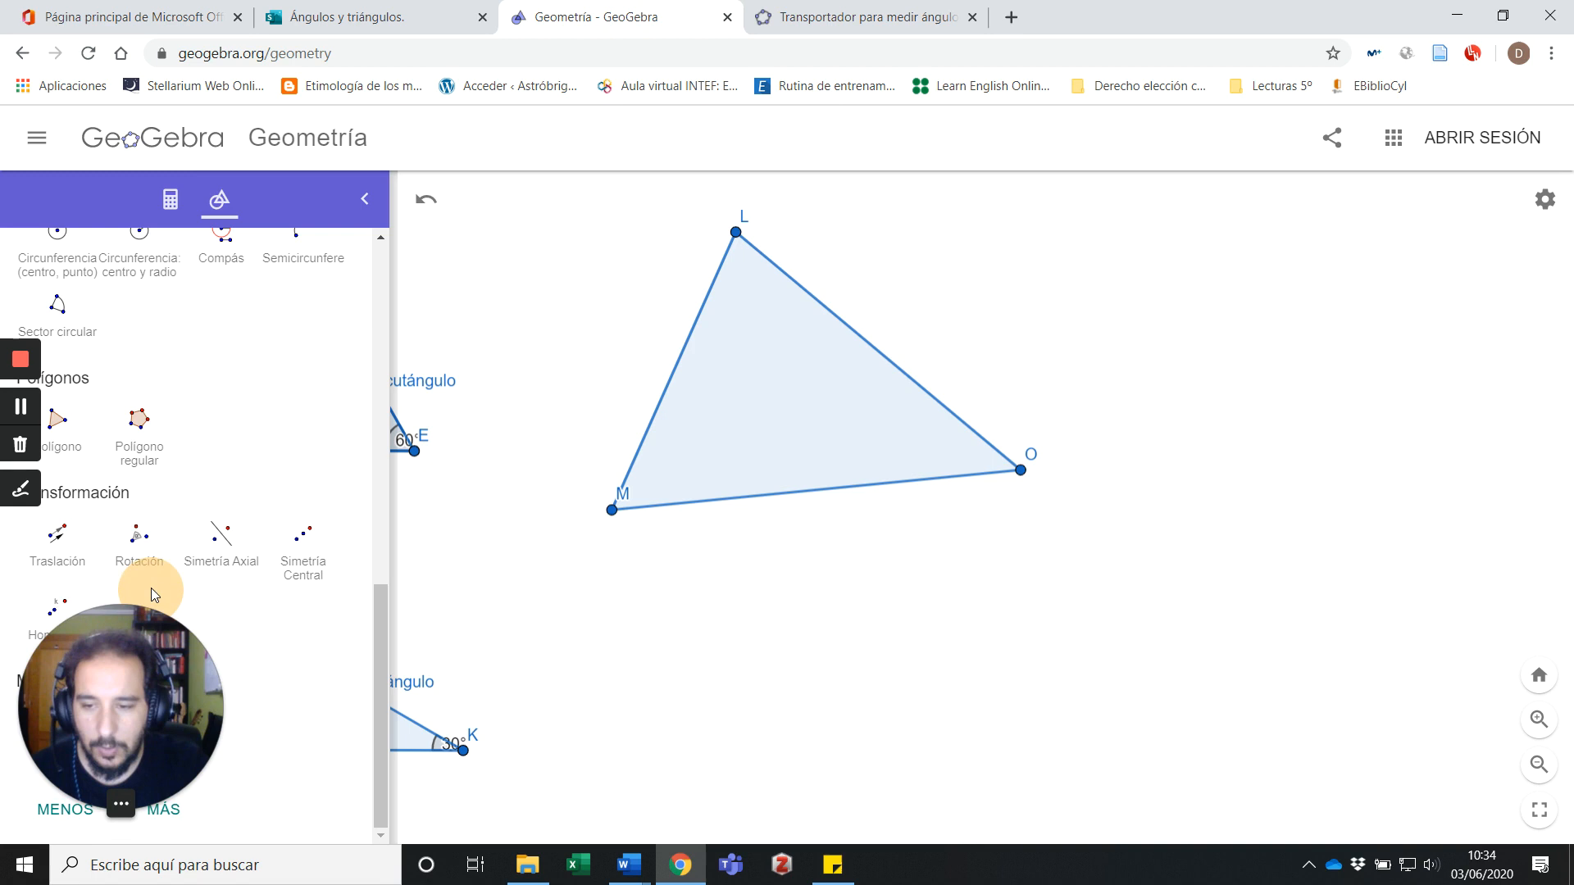
# - Reduce the toolset to the basic tools, expand it again and examine the construction and measurement tools
pyautogui.click(81, 806)
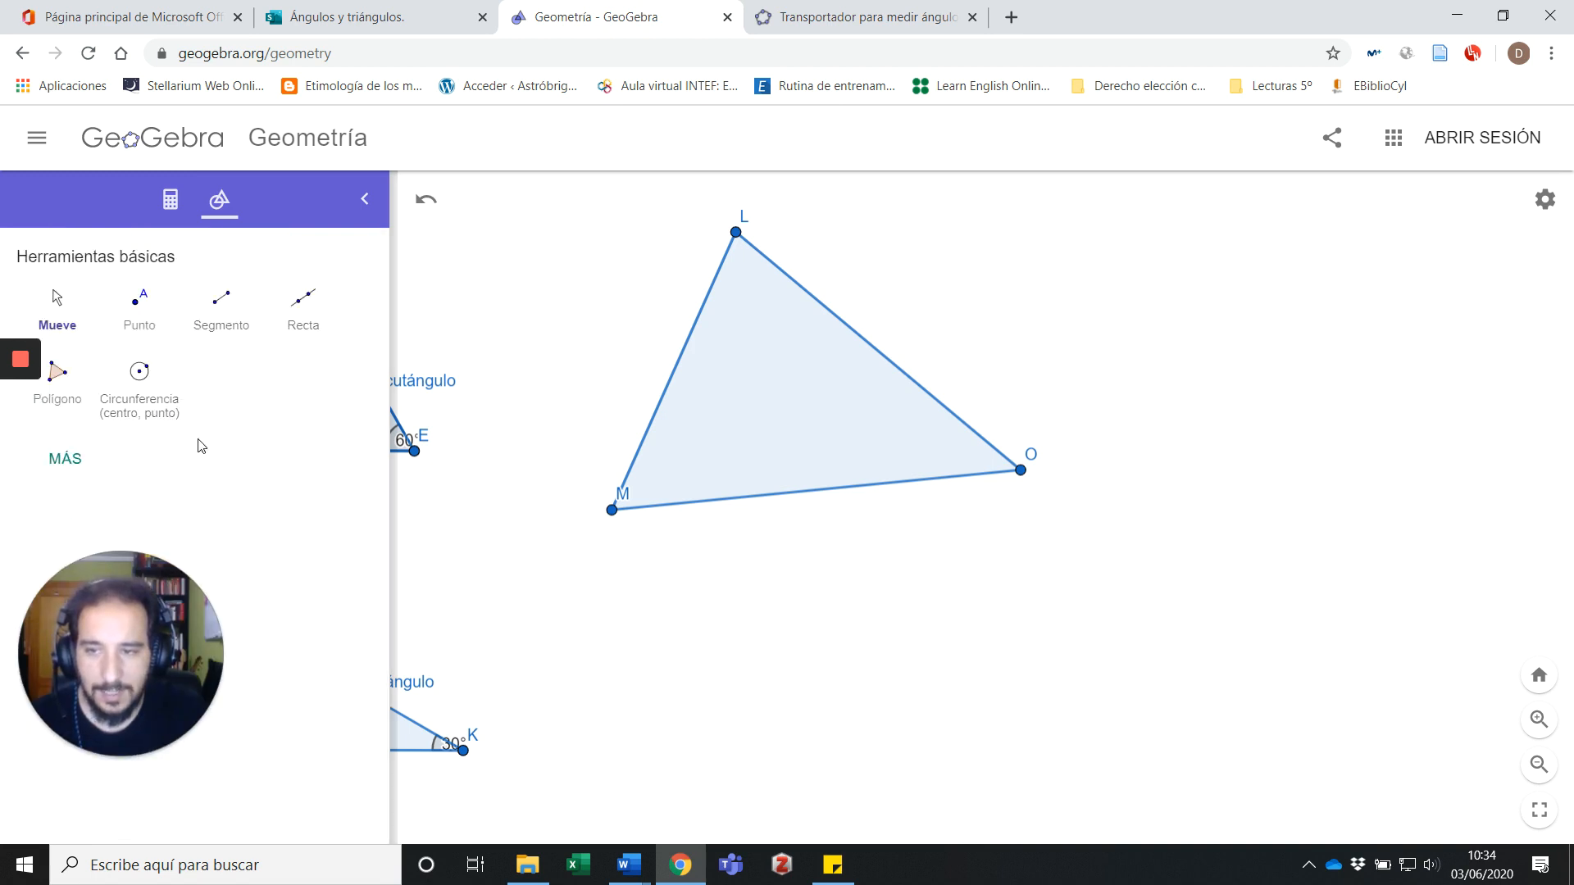
pyautogui.click(81, 459)
pyautogui.scroll(-6, 271, 435)
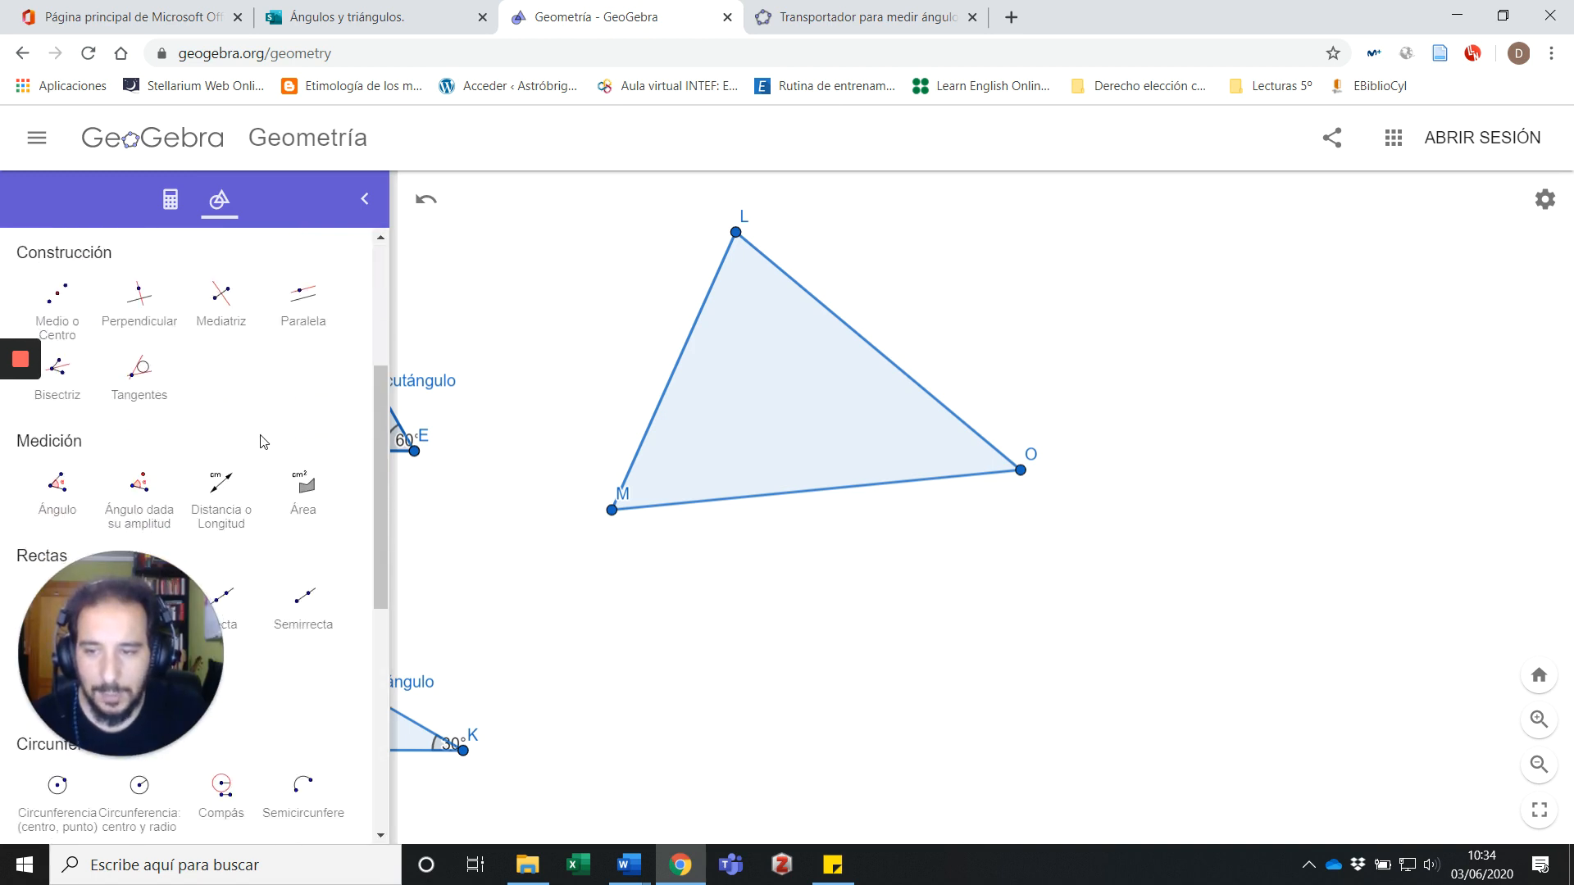
pyautogui.scroll(3, 258, 449)
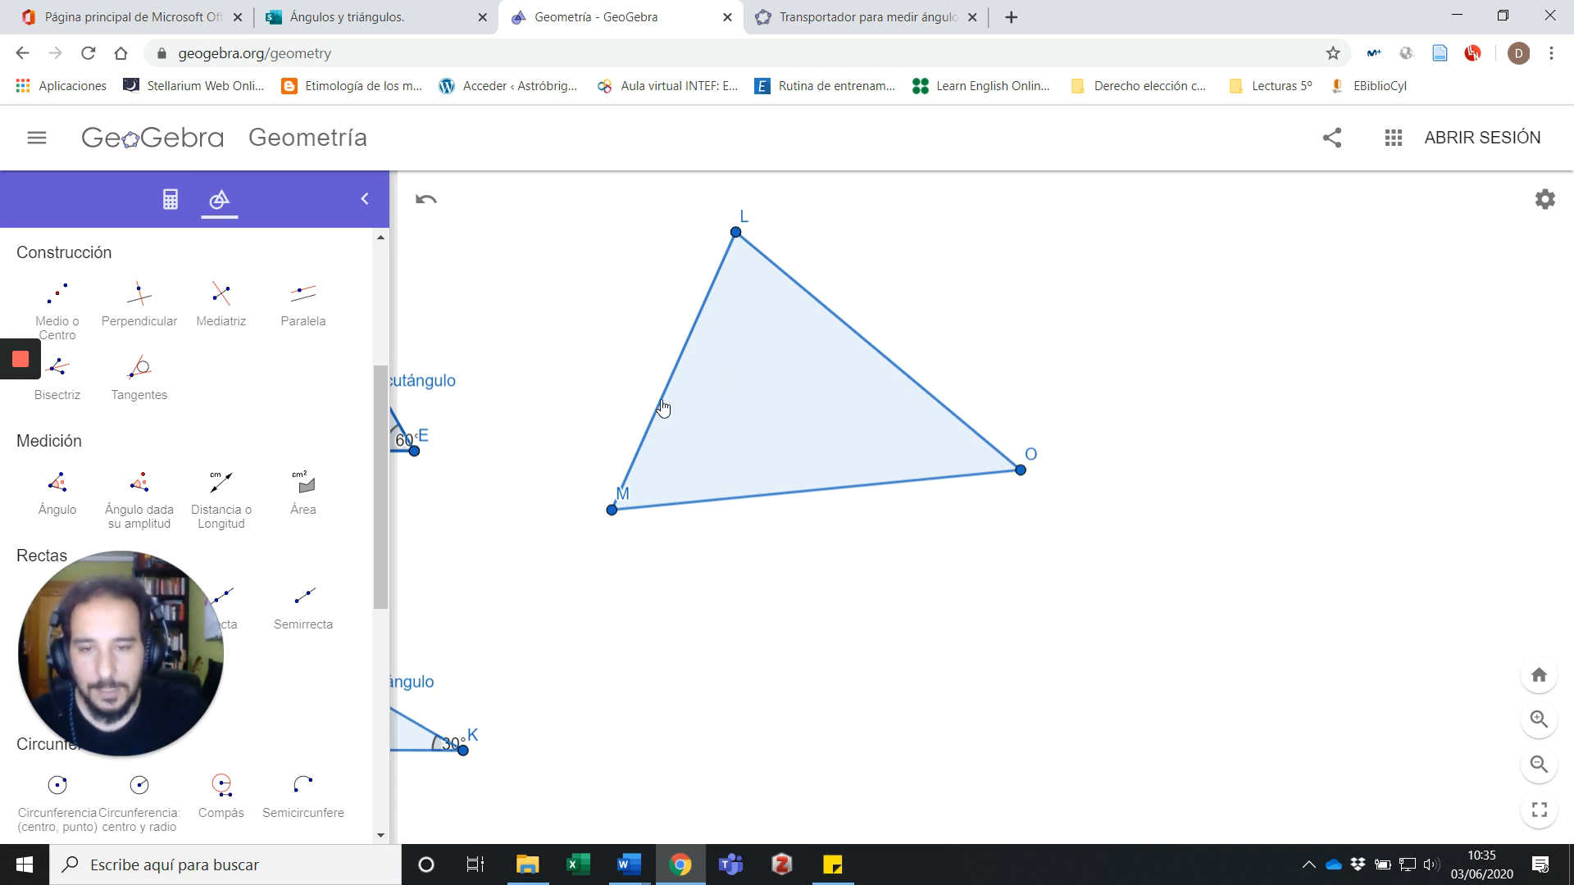
pyautogui.scroll(1, 156, 393)
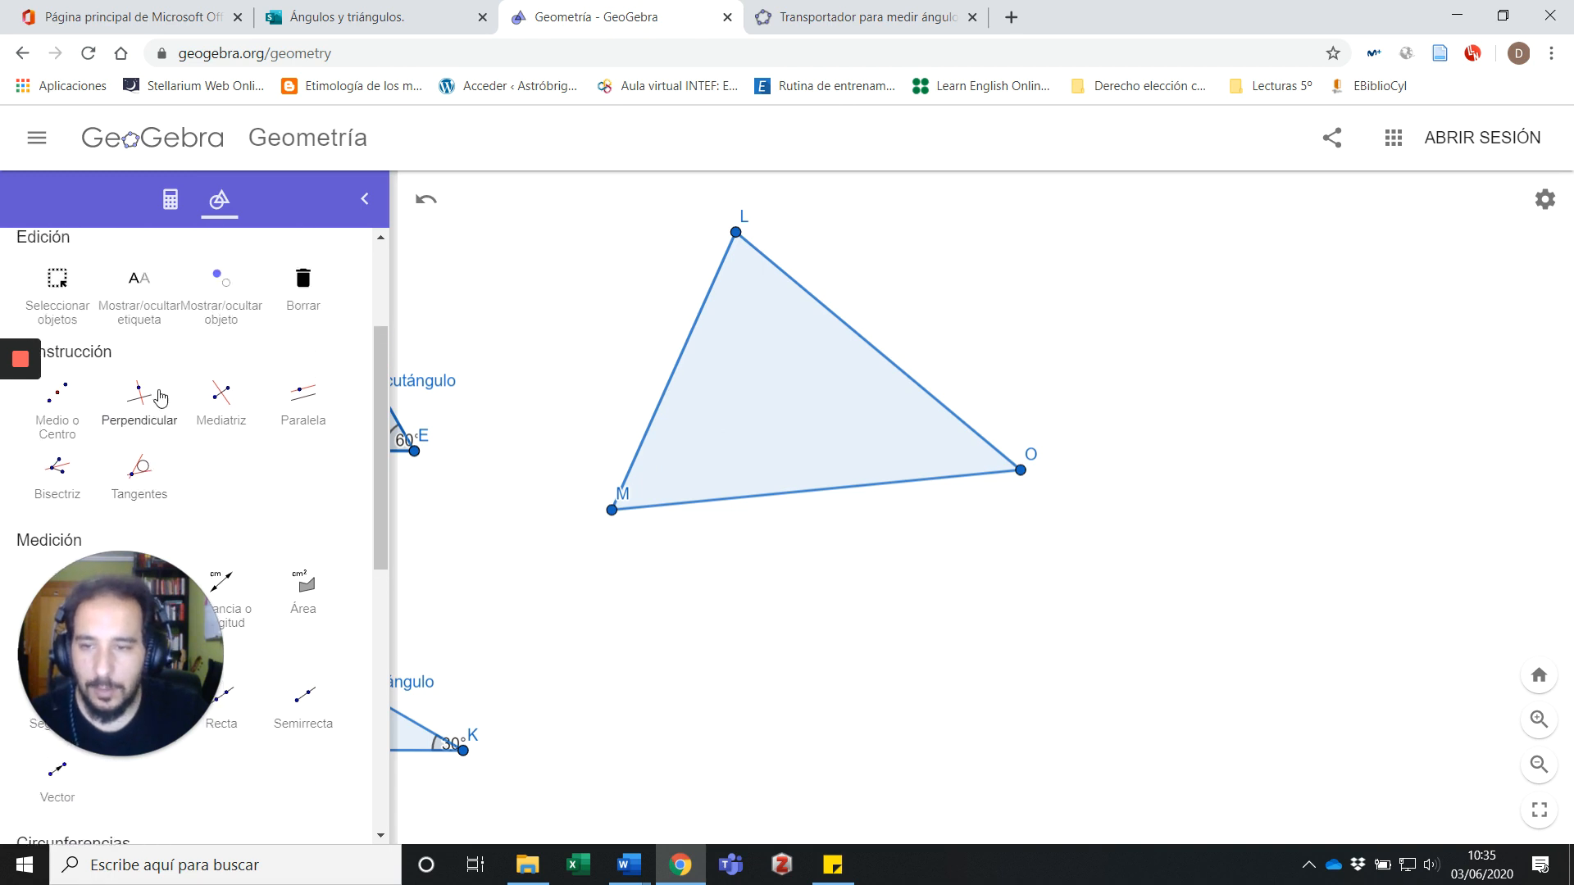
pyautogui.scroll(-1, 158, 397)
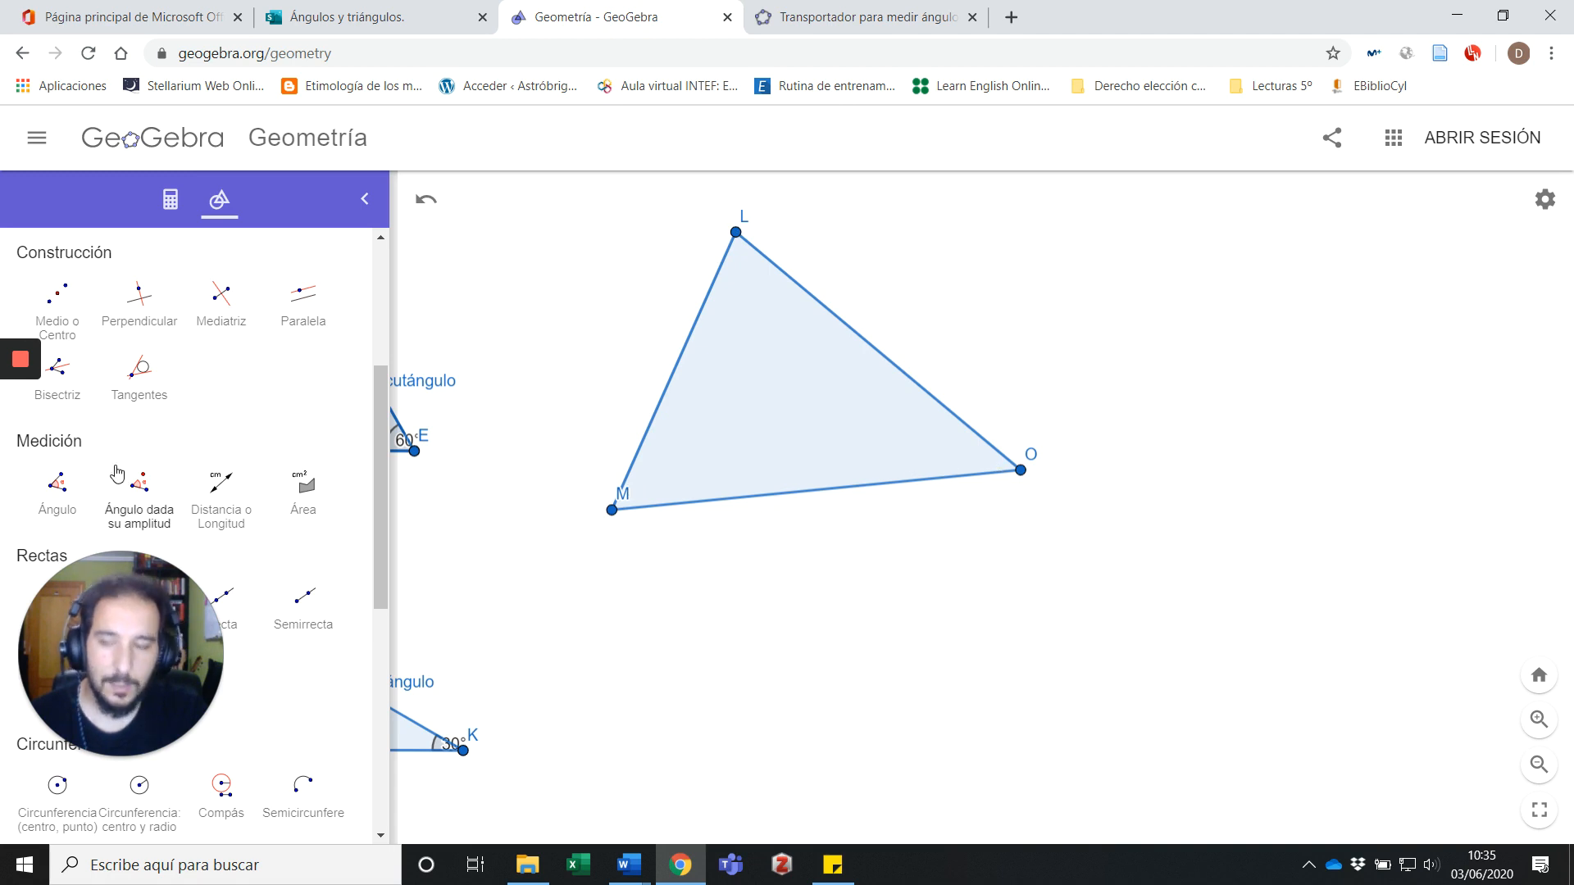
# - Mark the interior angle at vertex M with the Angle tool, using points L, M and O in that order
pyautogui.click(59, 492)
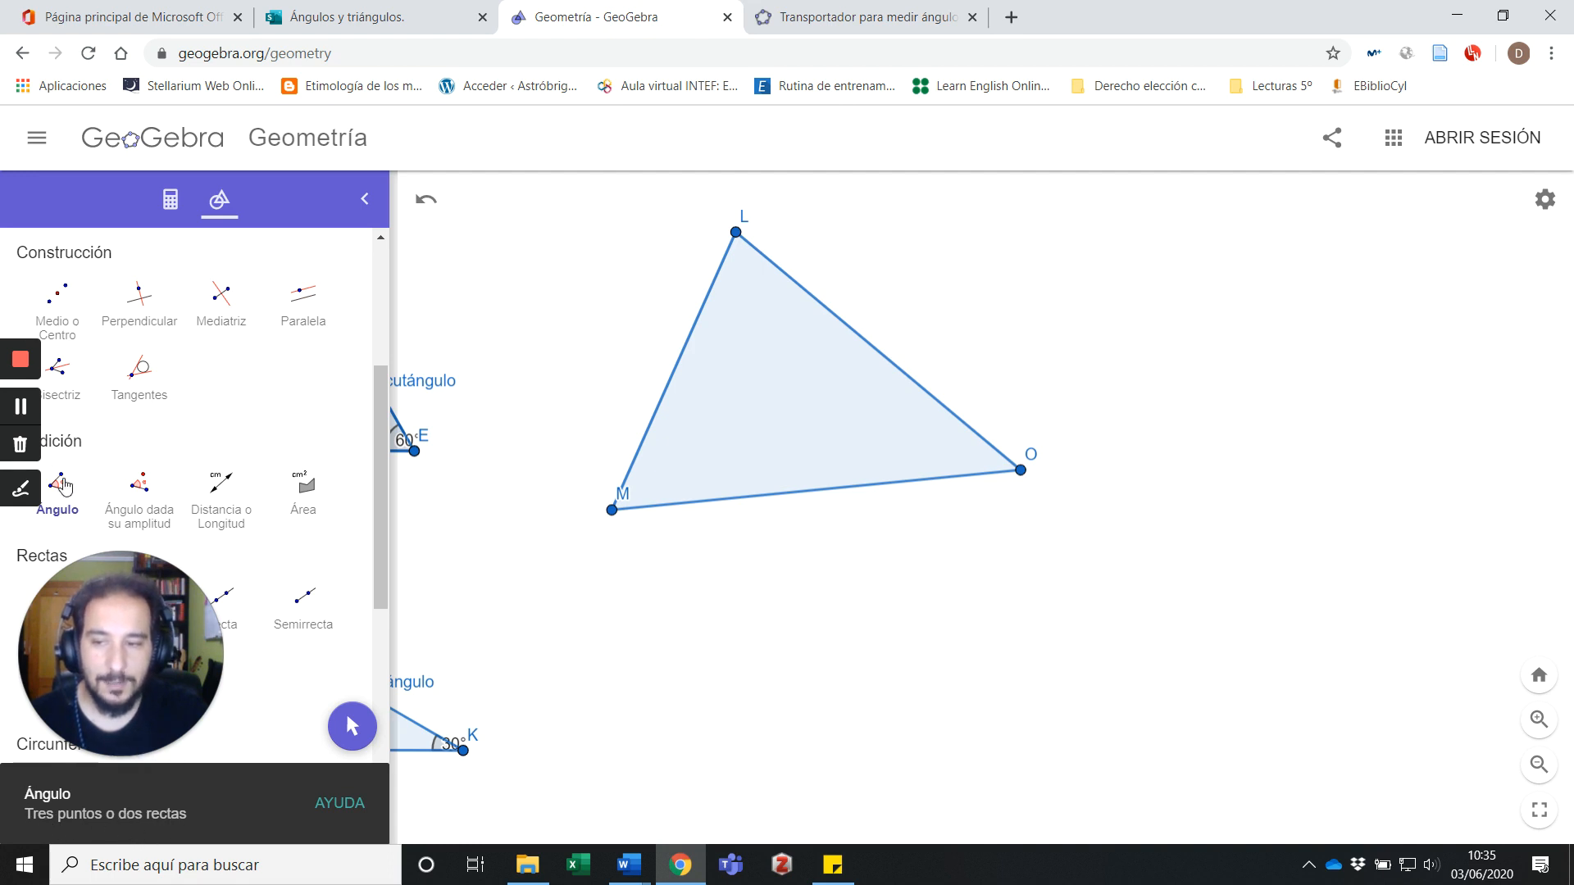
pyautogui.click(63, 482)
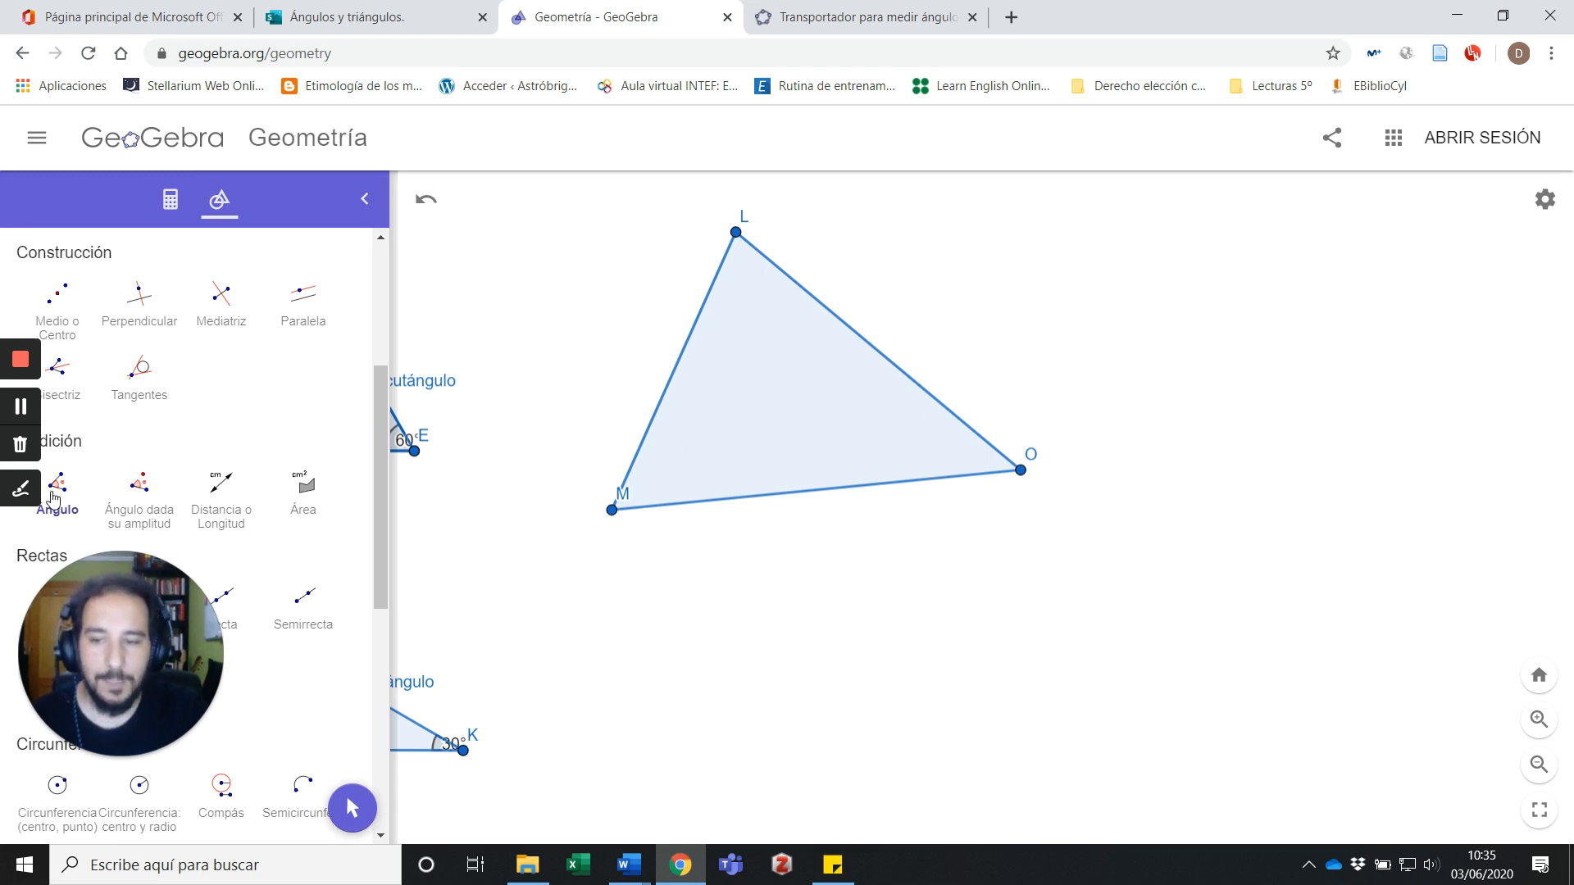
pyautogui.click(52, 494)
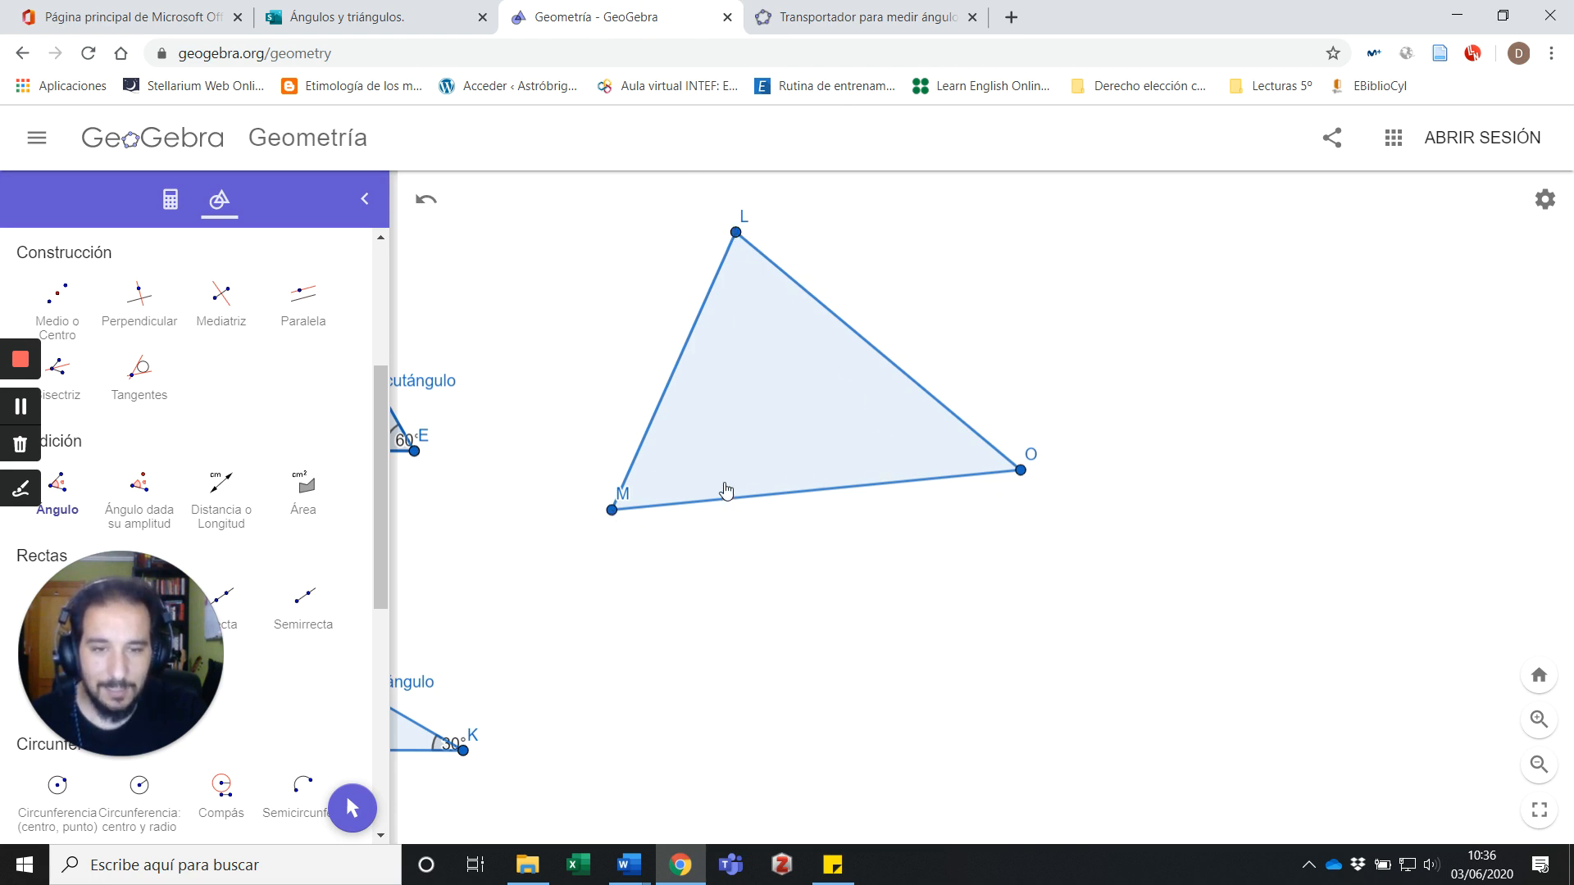
pyautogui.click(57, 488)
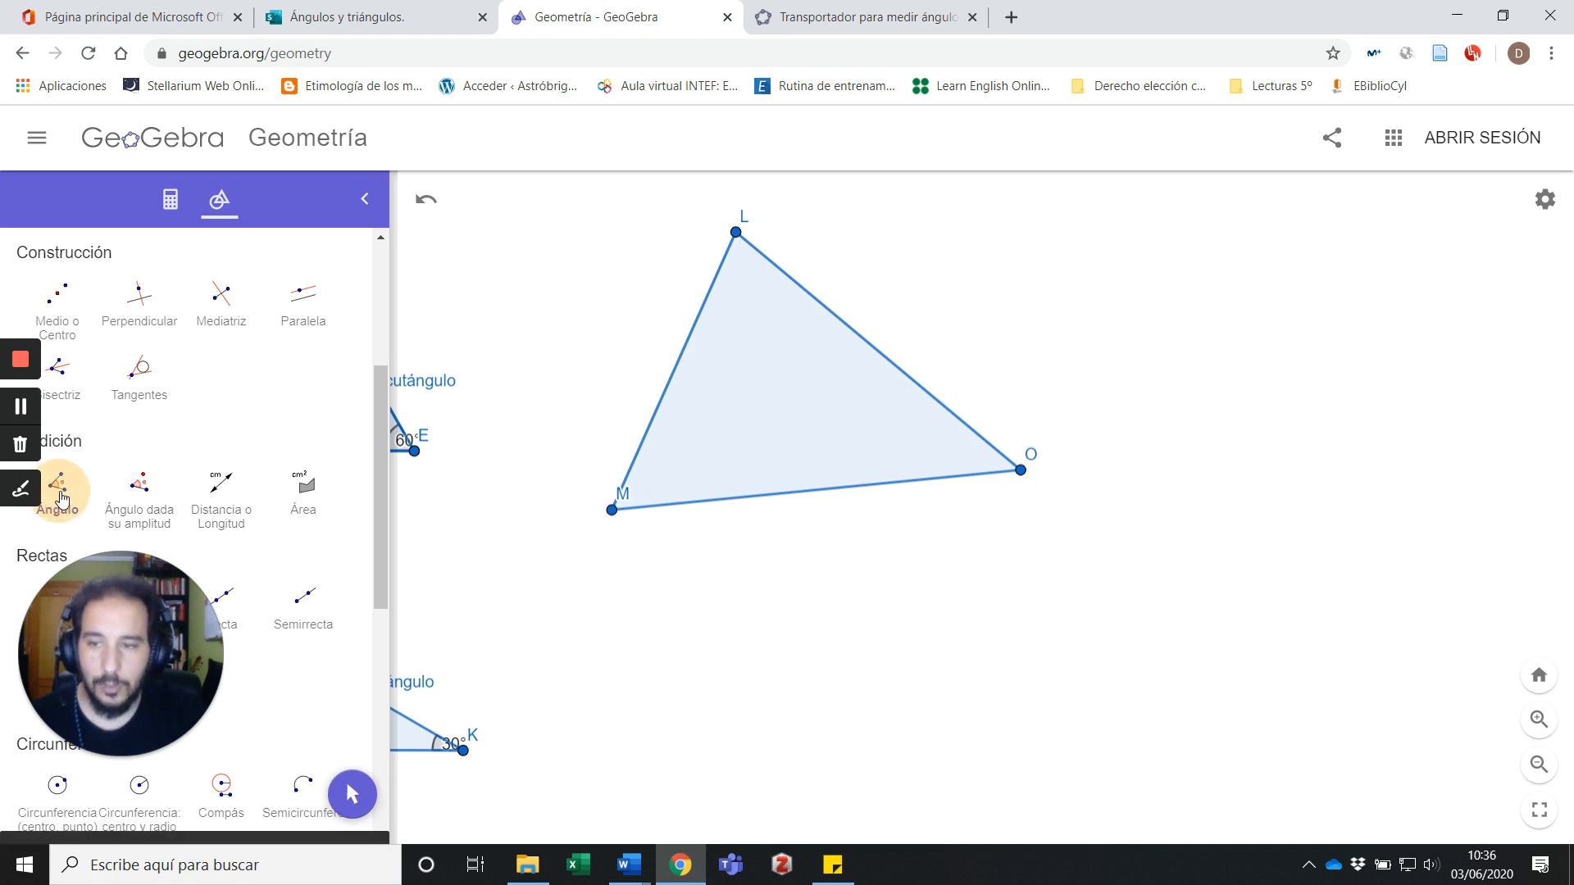
pyautogui.click(736, 234)
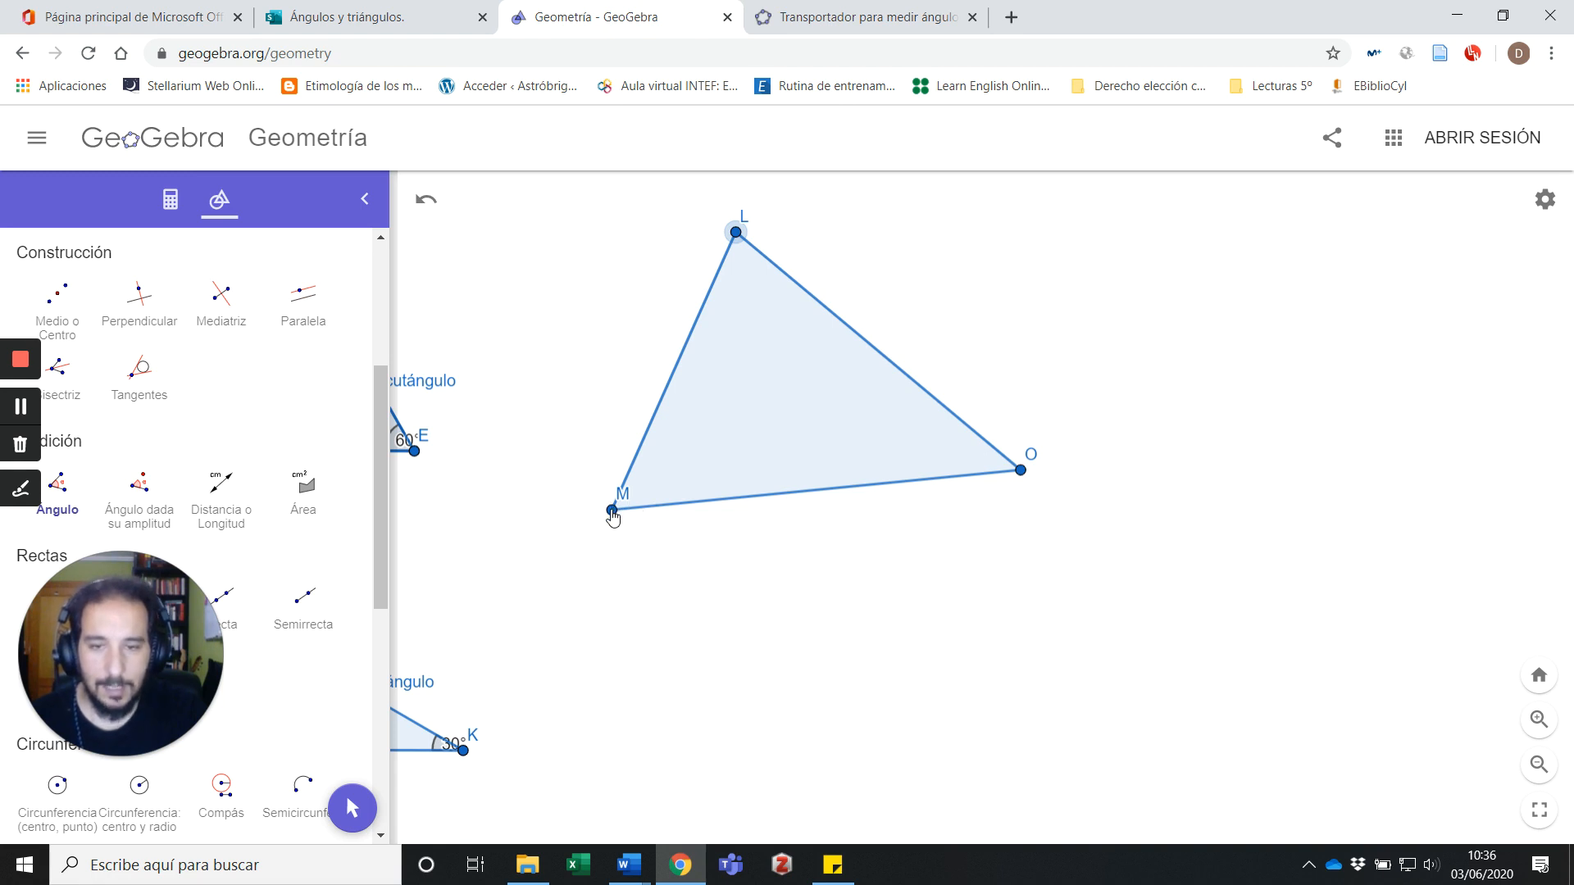
pyautogui.click(612, 512)
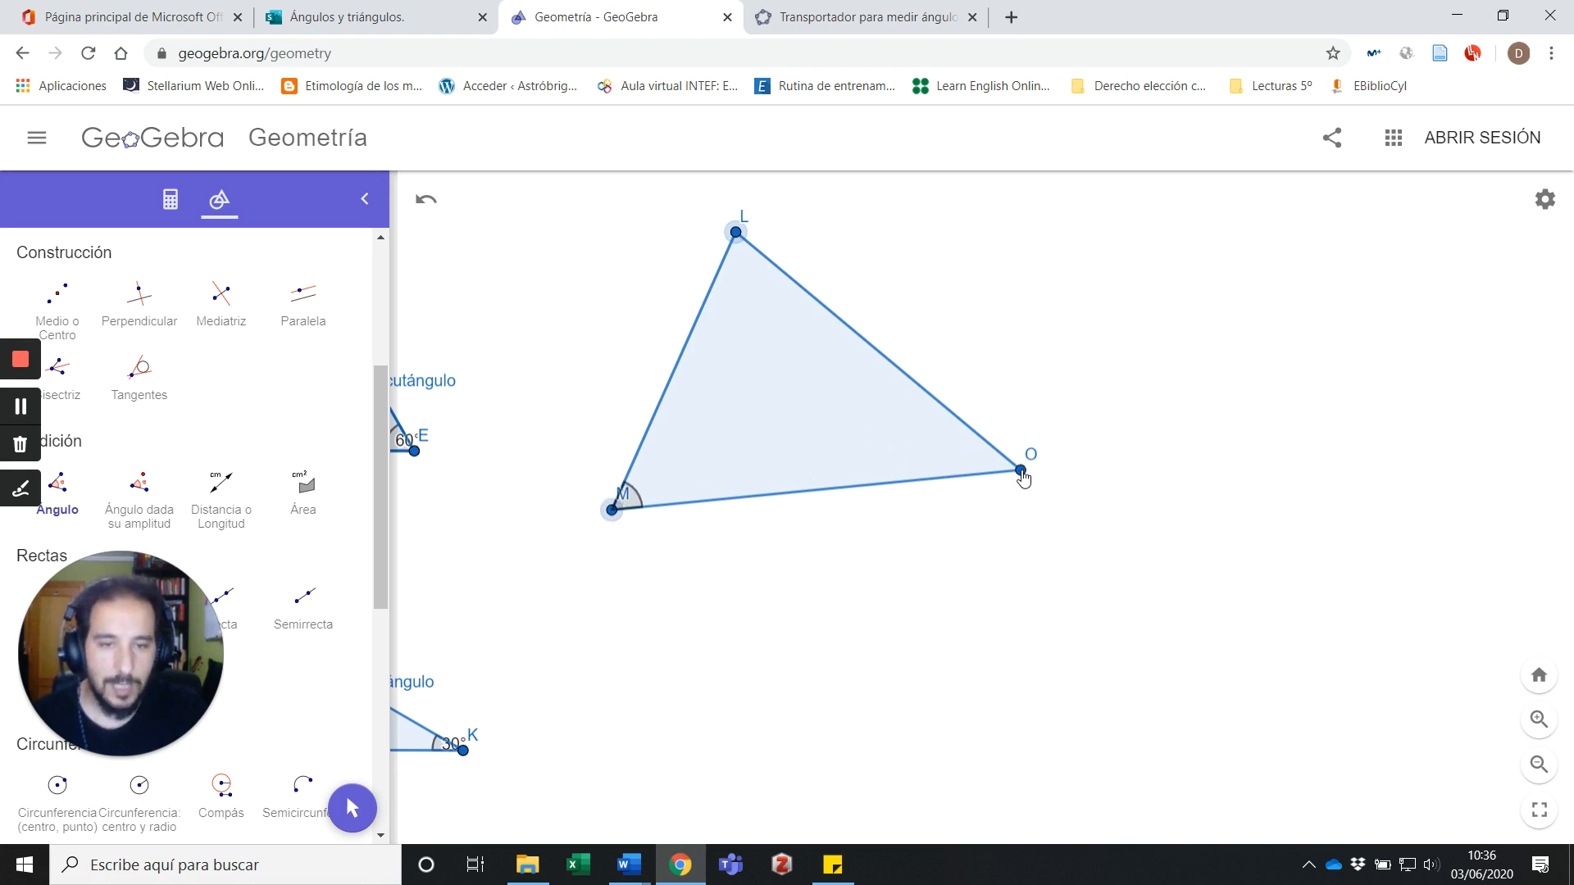
pyautogui.click(1020, 471)
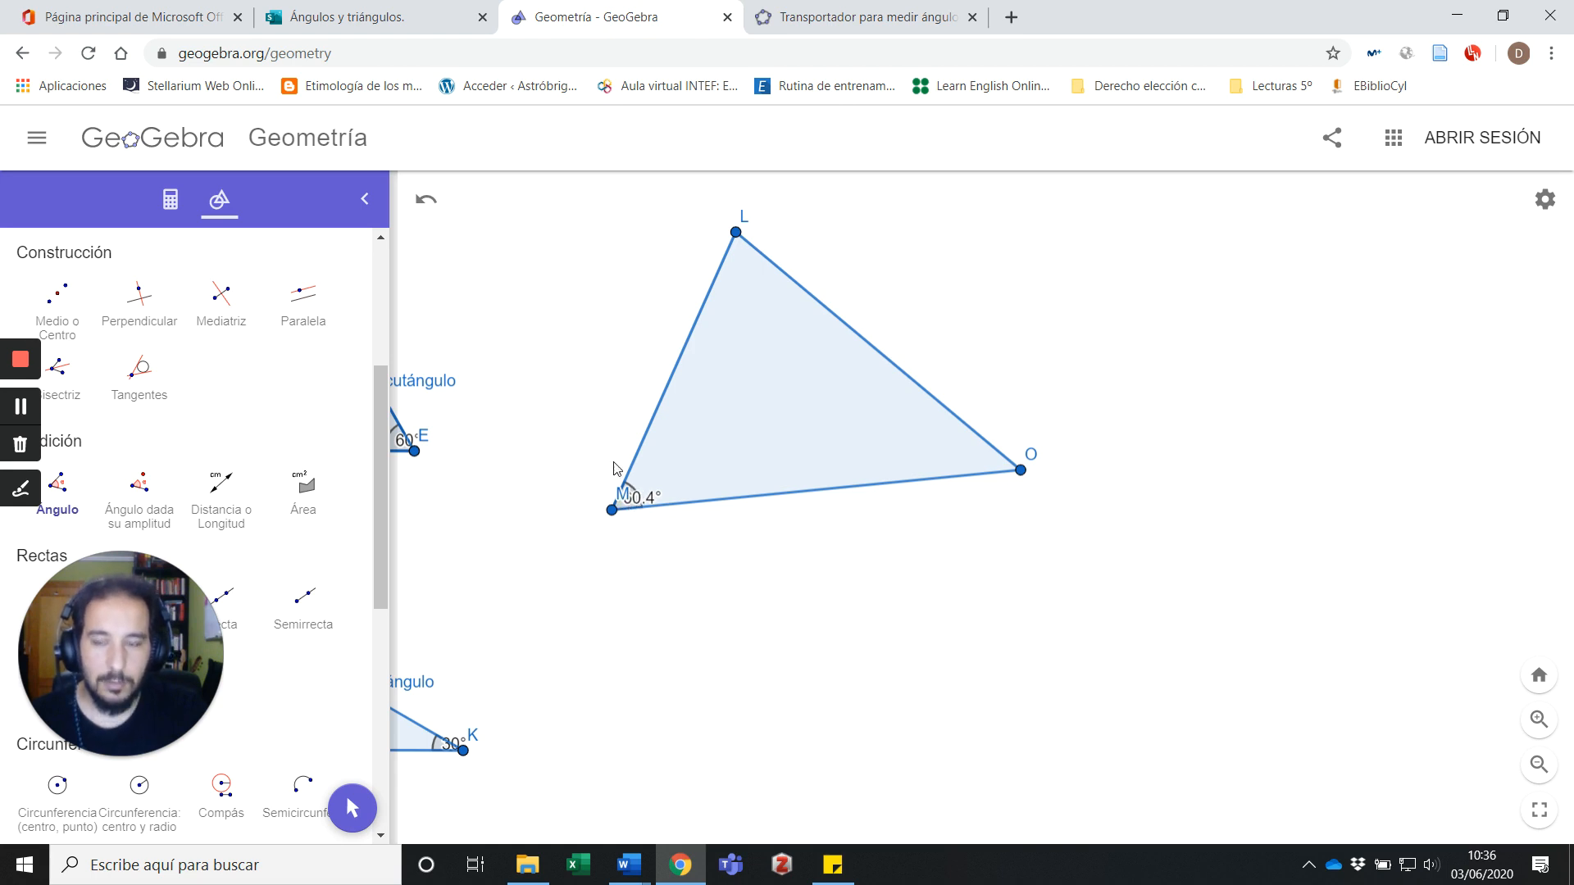
# - Move the angle's value label clear of vertex M, placing it inside the triangle next to the arc
pyautogui.scroll(4, 155, 442)
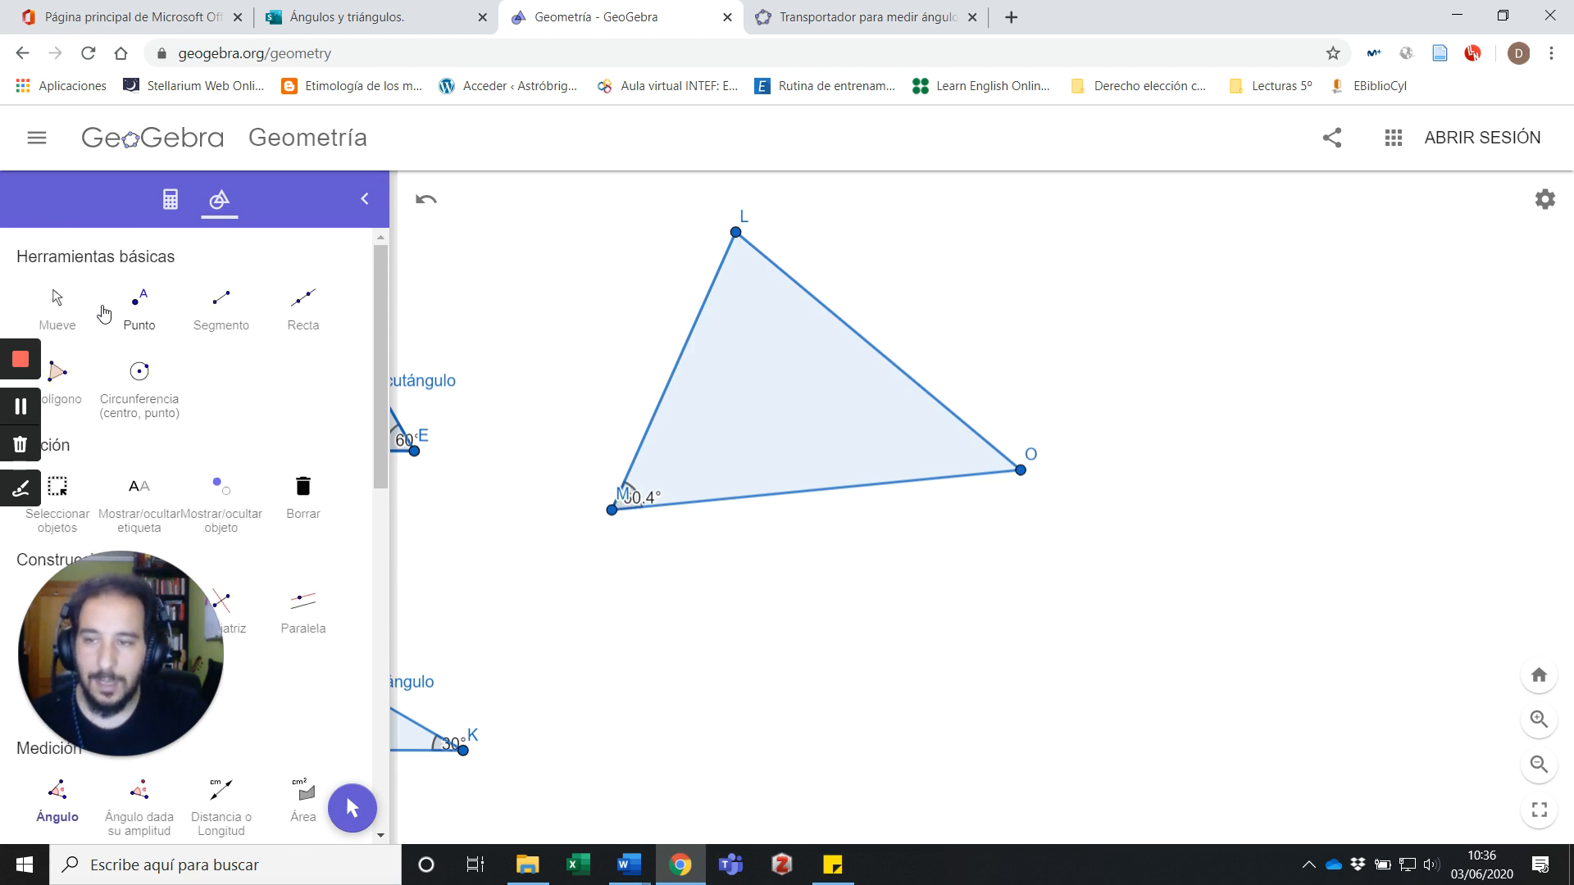
pyautogui.click(56, 310)
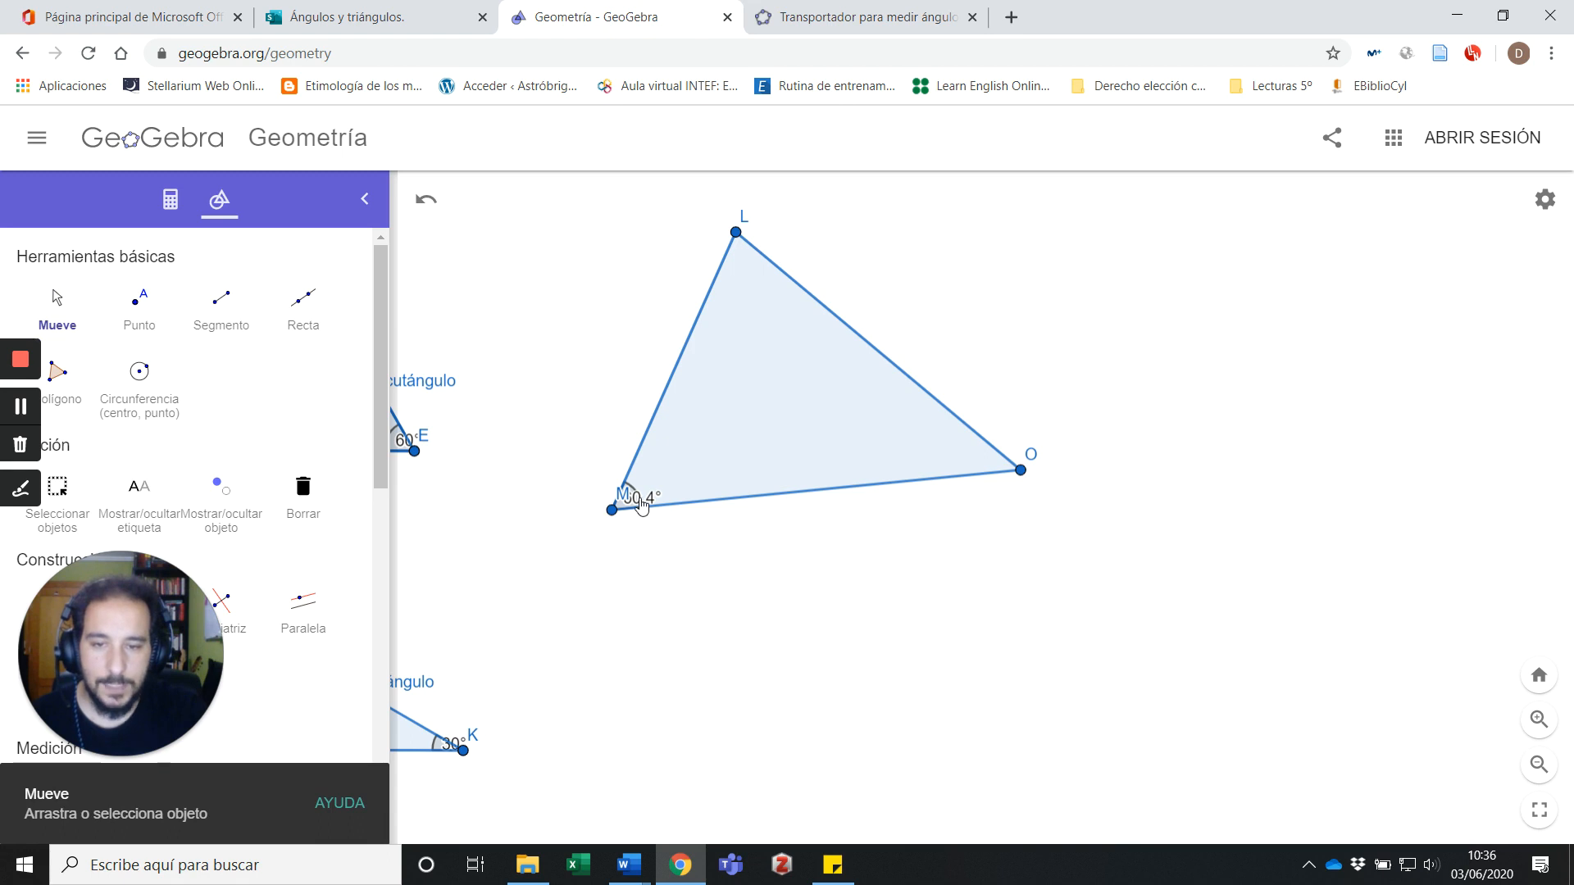
pyautogui.moveTo(642, 506); pyautogui.dragTo(670, 485)
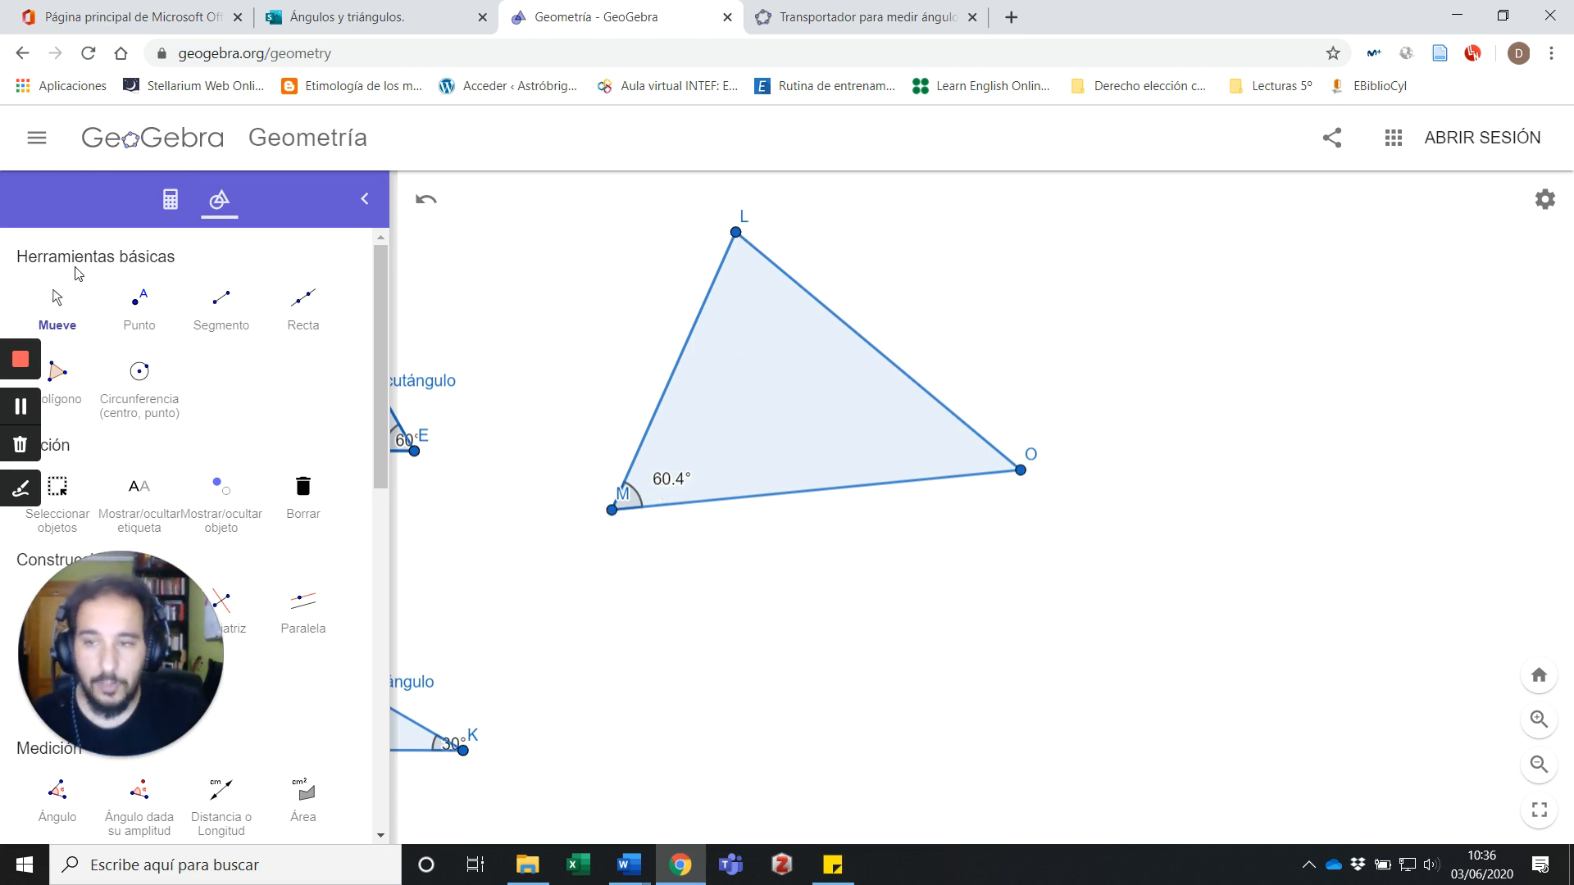
# - Reshape the triangle by moving vertex M outward and vertex O slightly inward, giving an angle at M of about 55.8°
pyautogui.click(54, 305)
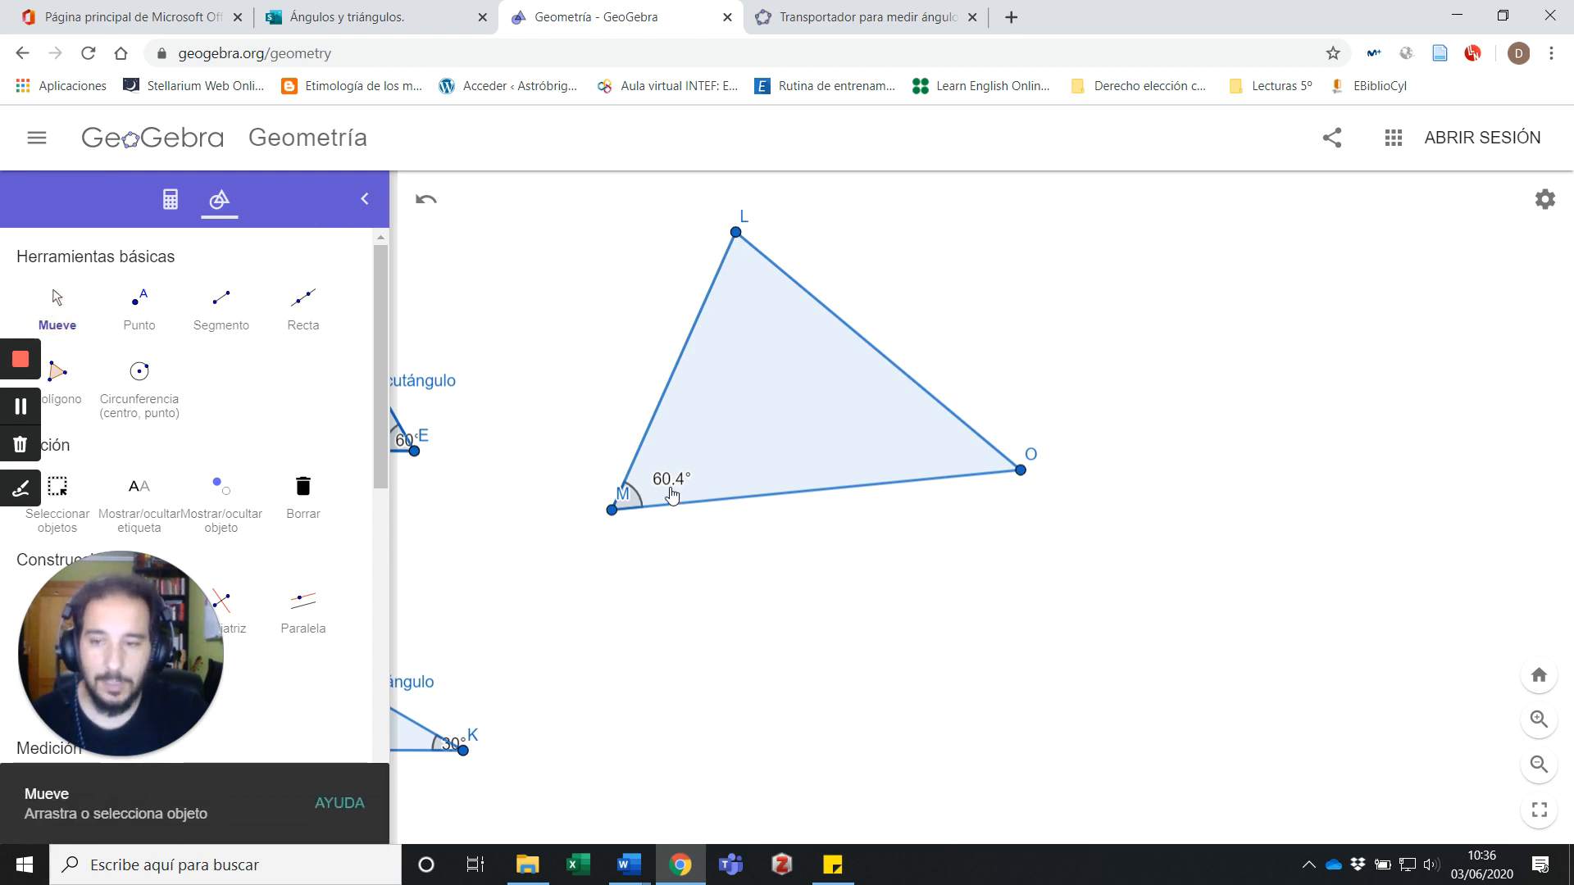
pyautogui.moveTo(612, 510); pyautogui.dragTo(584, 525)
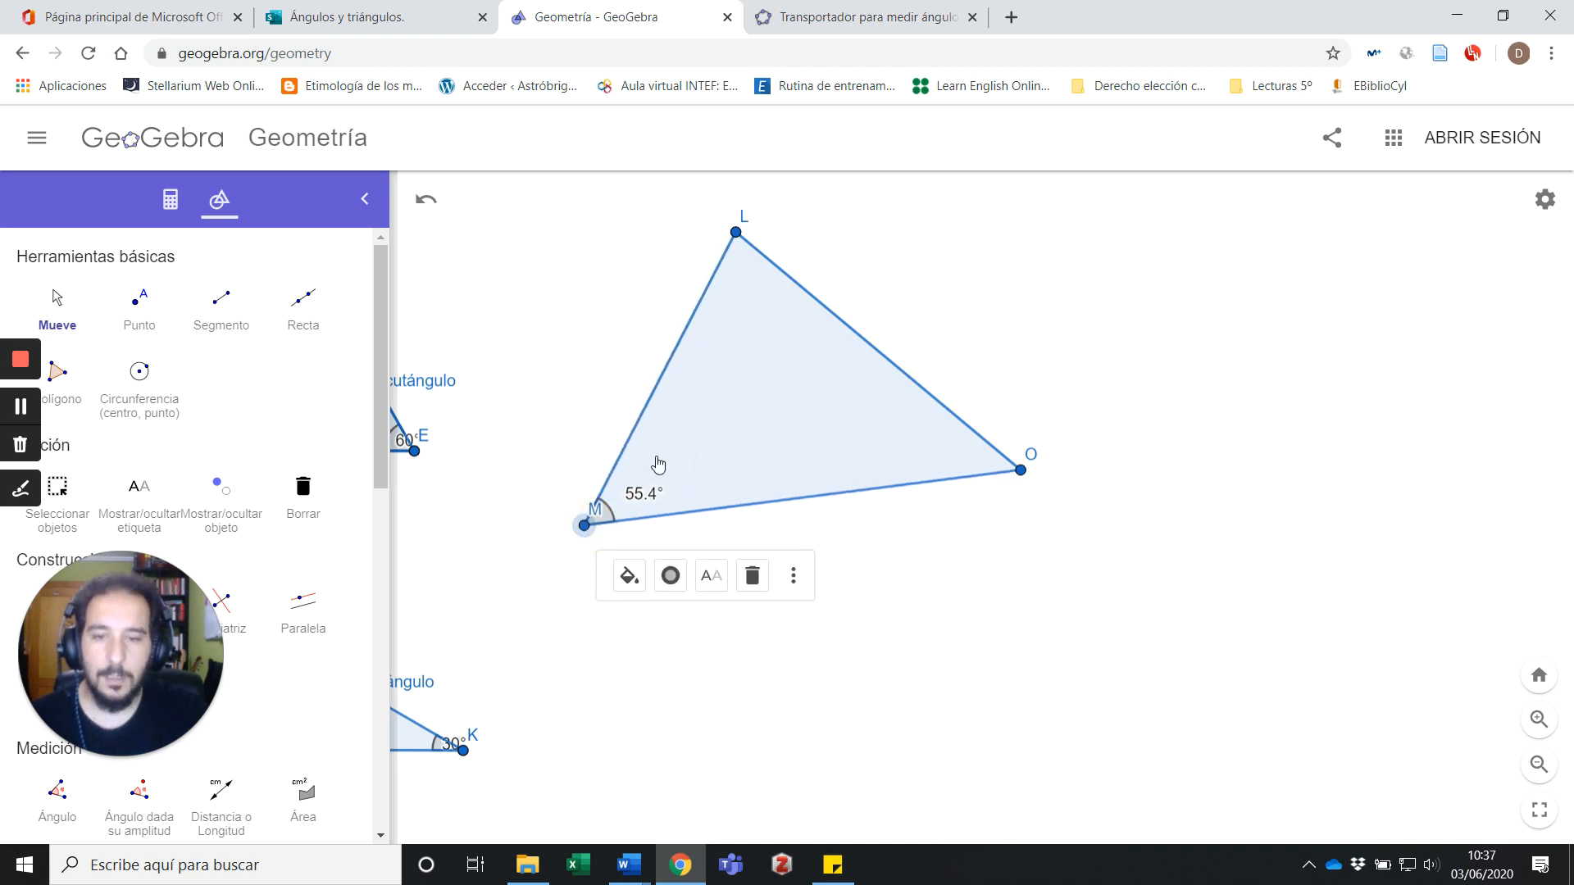
pyautogui.click(783, 518)
pyautogui.moveTo(1021, 470)
pyautogui.mouseDown()
pyautogui.moveTo(984, 411)
pyautogui.moveTo(1022, 465)
pyautogui.moveTo(1026, 537)
pyautogui.moveTo(1017, 475)
pyautogui.mouseUp()
pyautogui.click(937, 579)
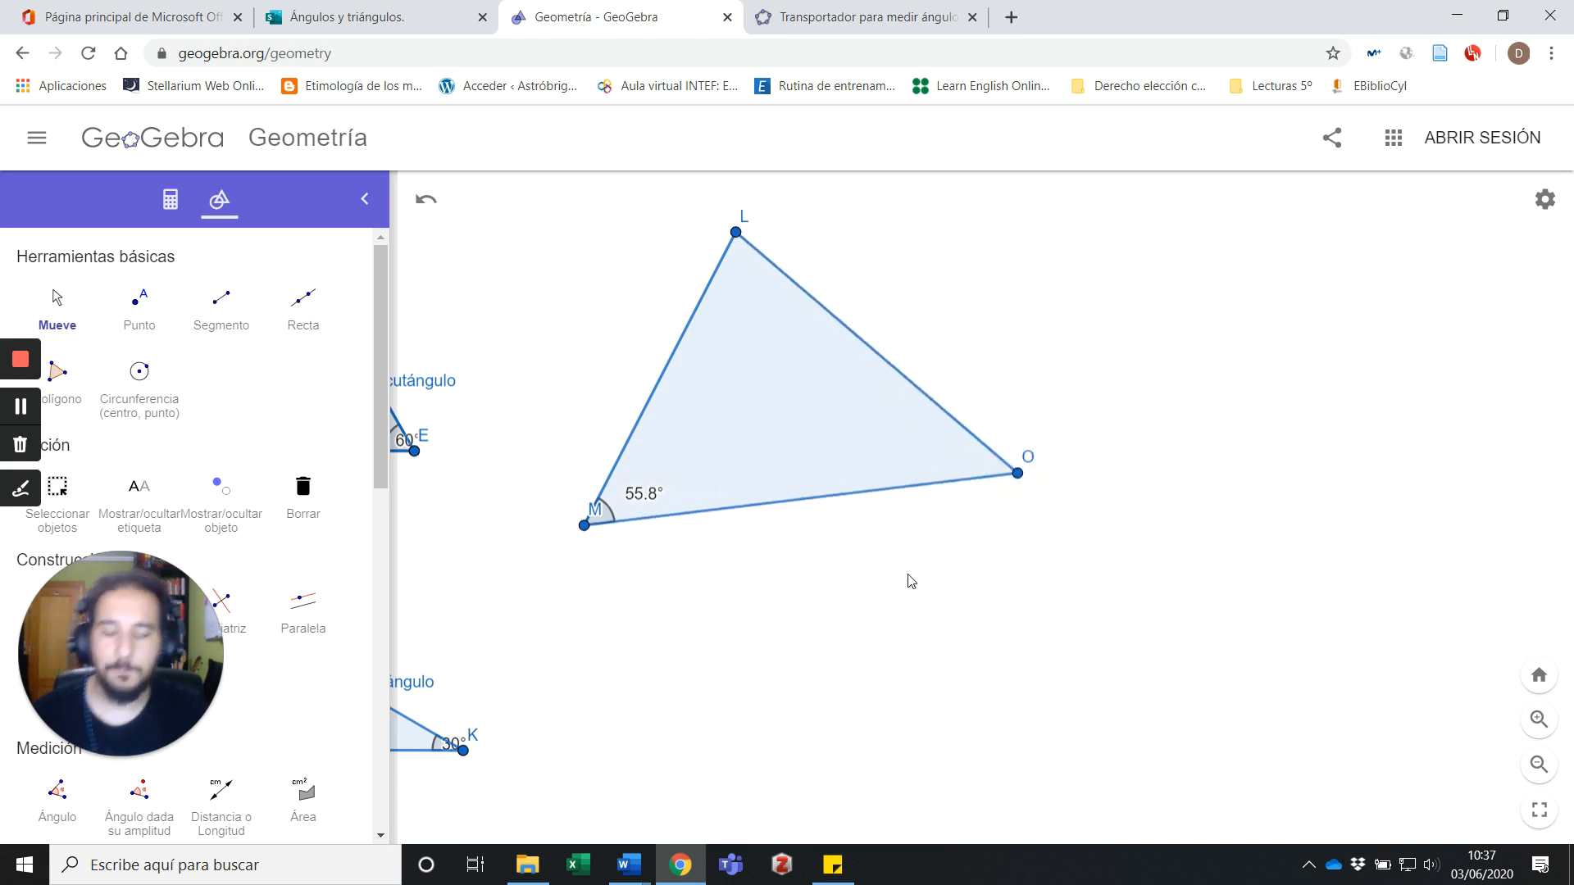
pyautogui.click(23, 489)
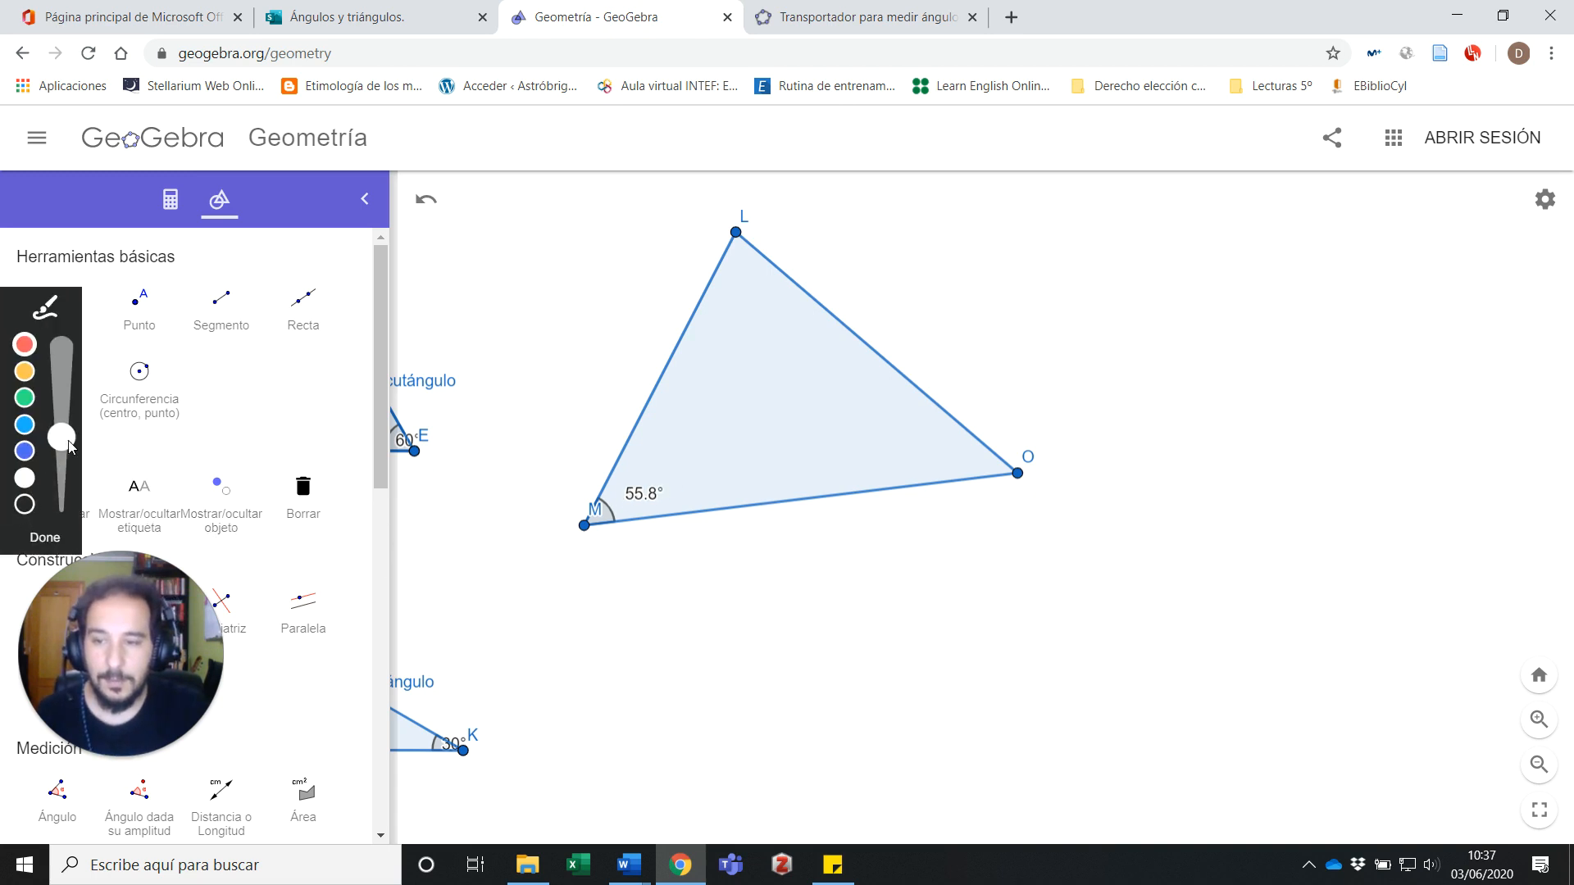
pyautogui.moveTo(62, 437)
pyautogui.mouseDown()
pyautogui.moveTo(62, 510)
pyautogui.moveTo(64, 464)
pyautogui.mouseUp()
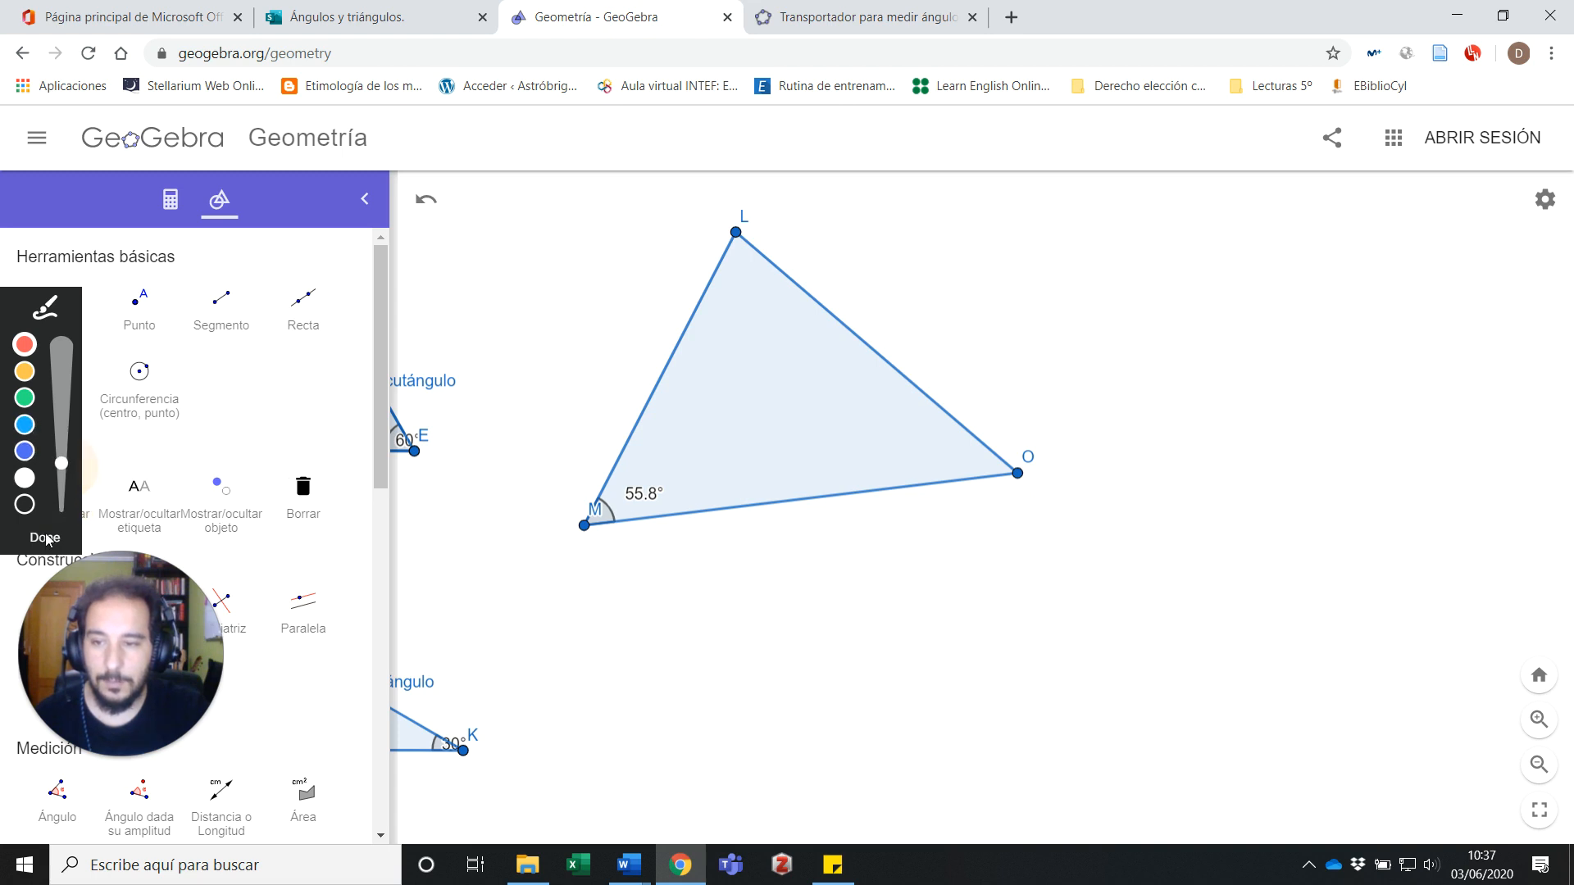
pyautogui.click(45, 539)
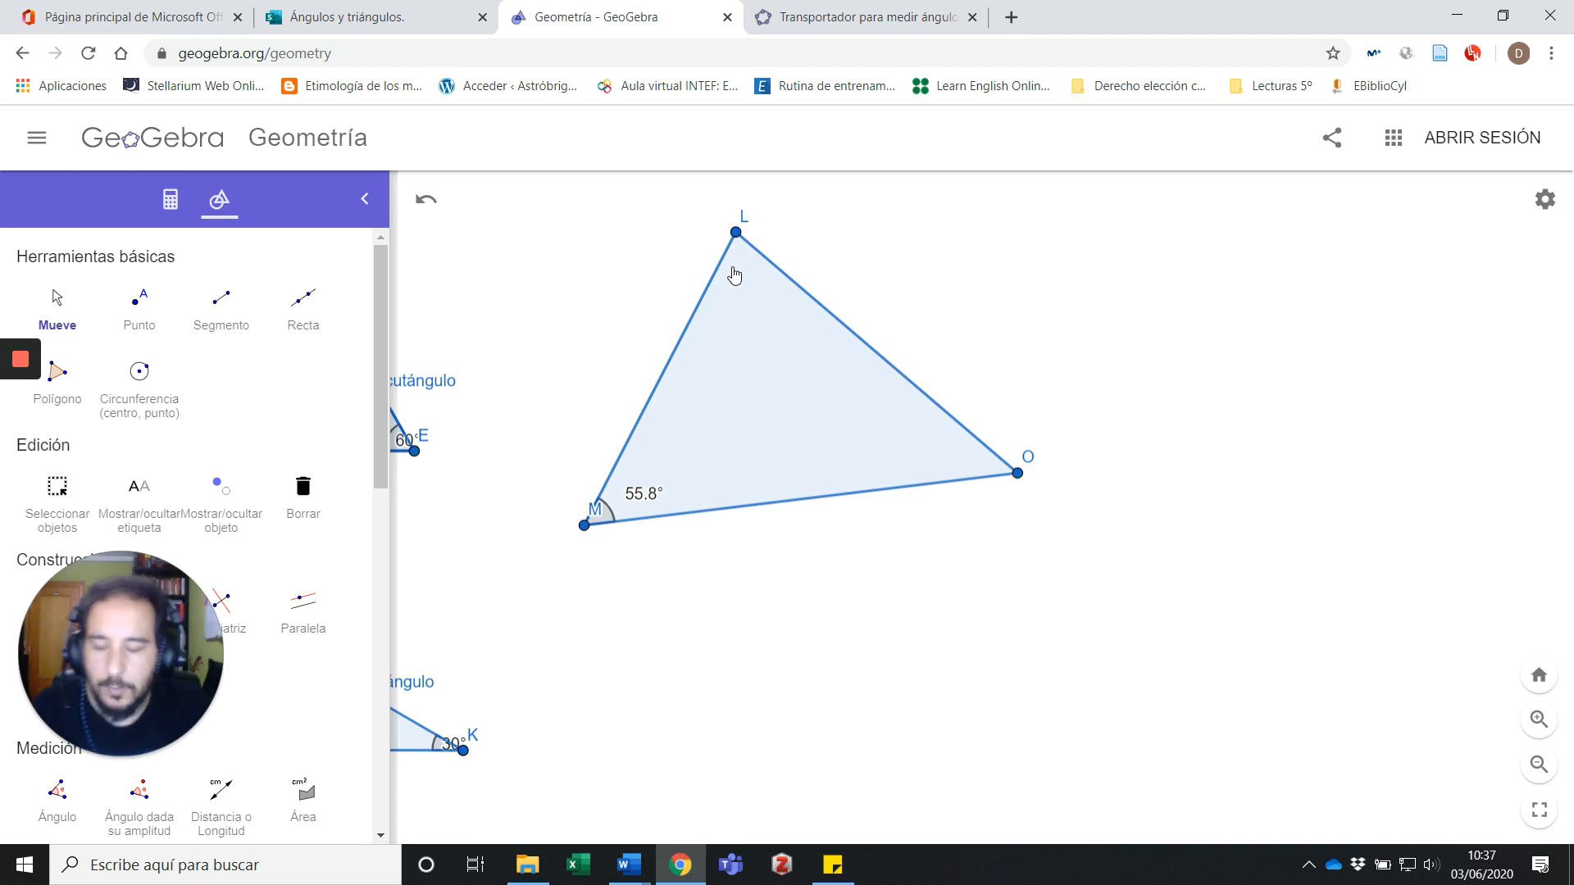
# - Mark the interior angle at vertex L with the Angle tool, using the sides LM and LO instead of three points
pyautogui.scroll(-4, 282, 517)
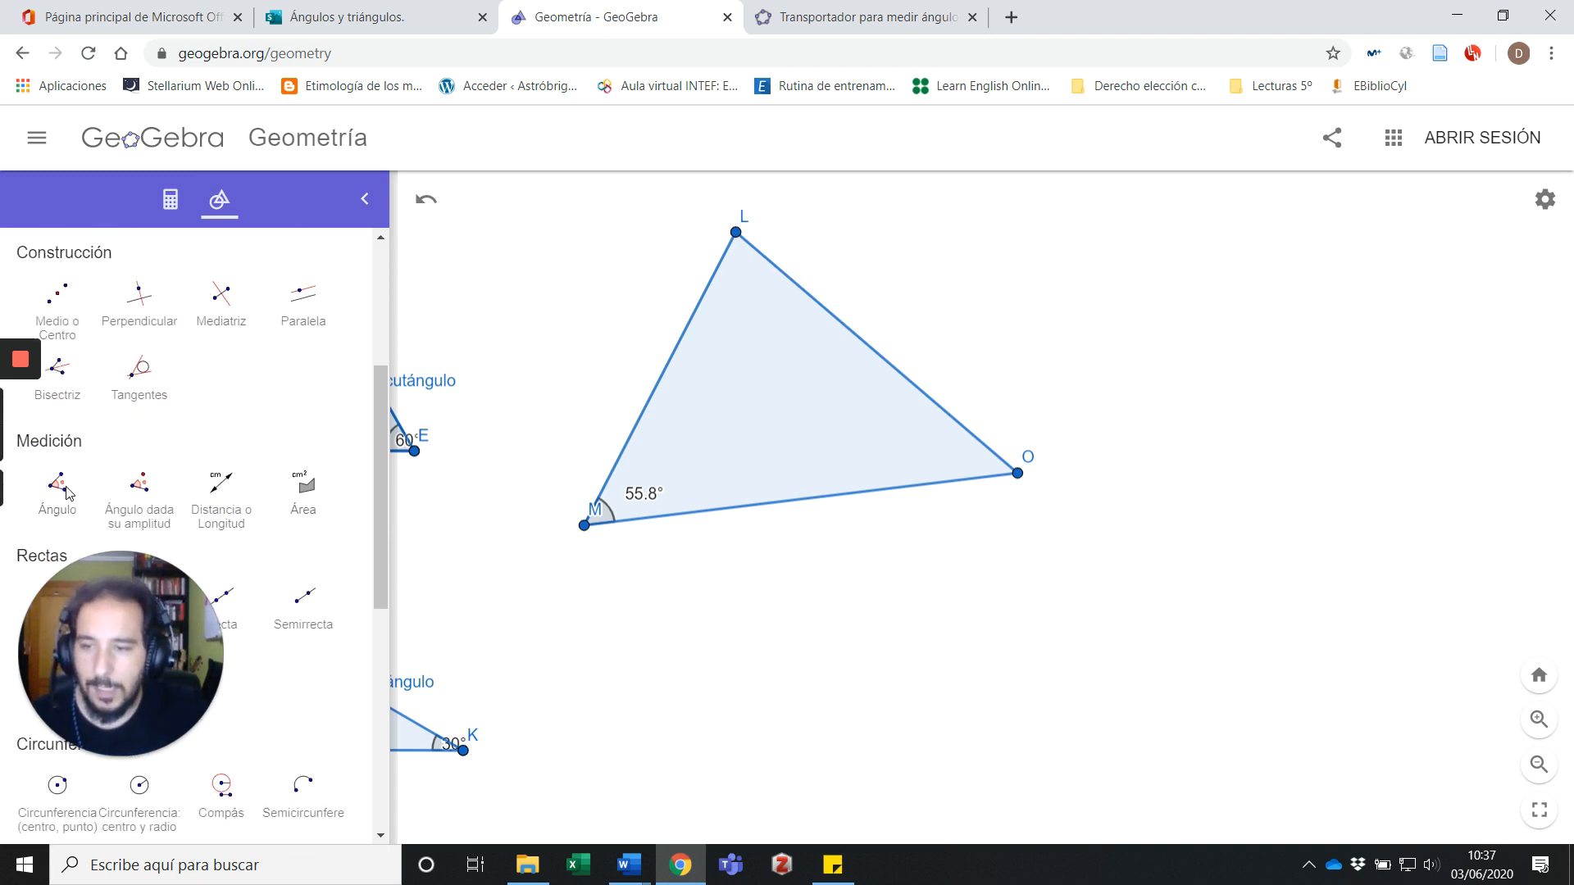
pyautogui.click(66, 489)
pyautogui.click(60, 495)
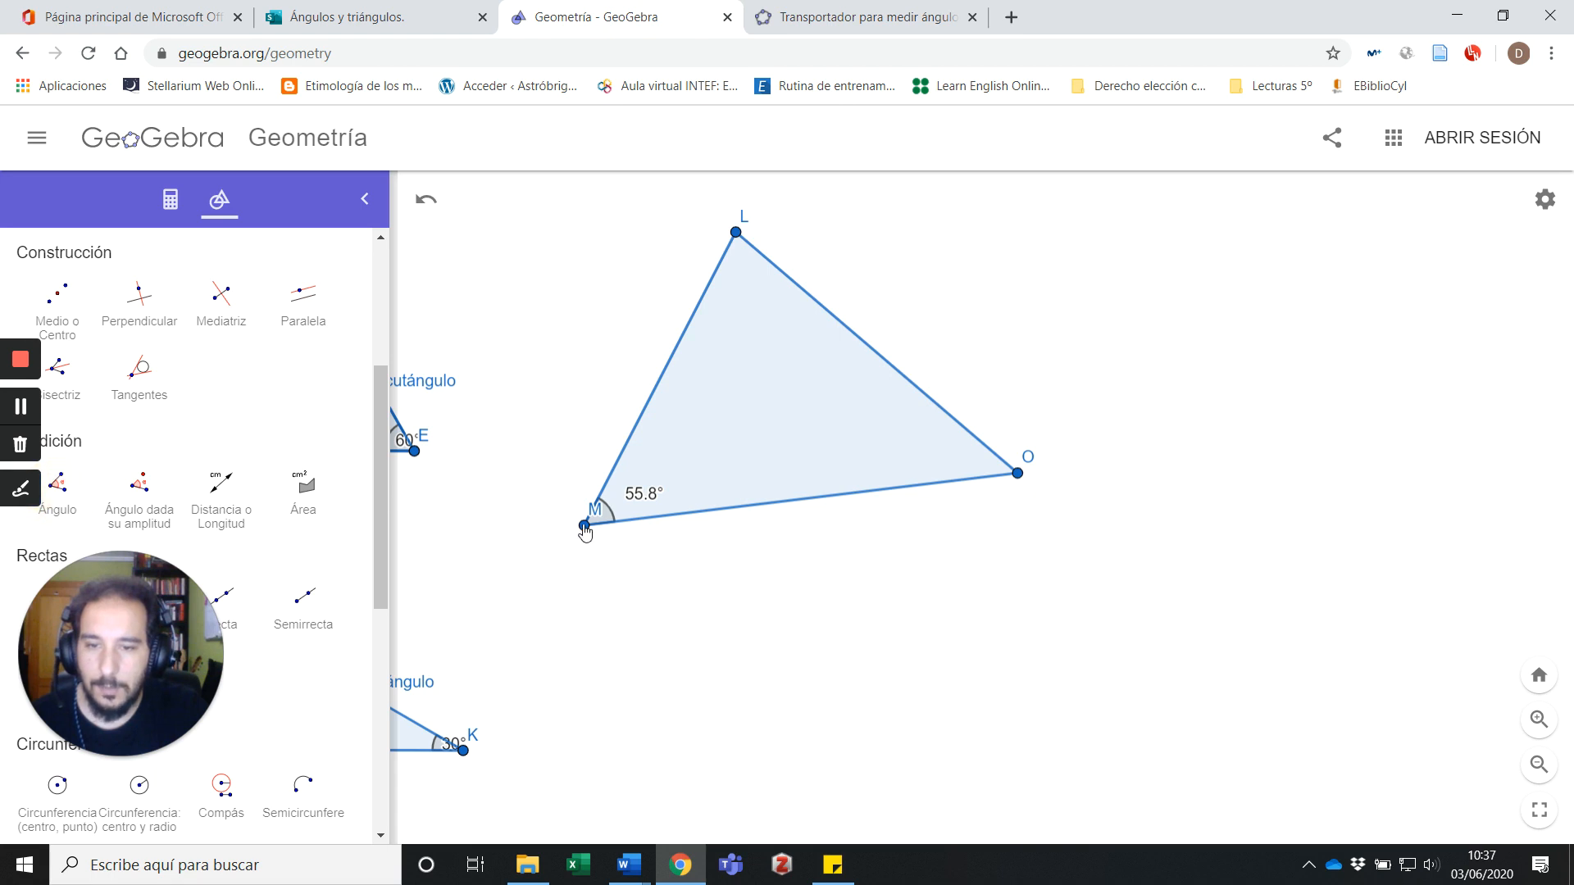
pyautogui.click(138, 488)
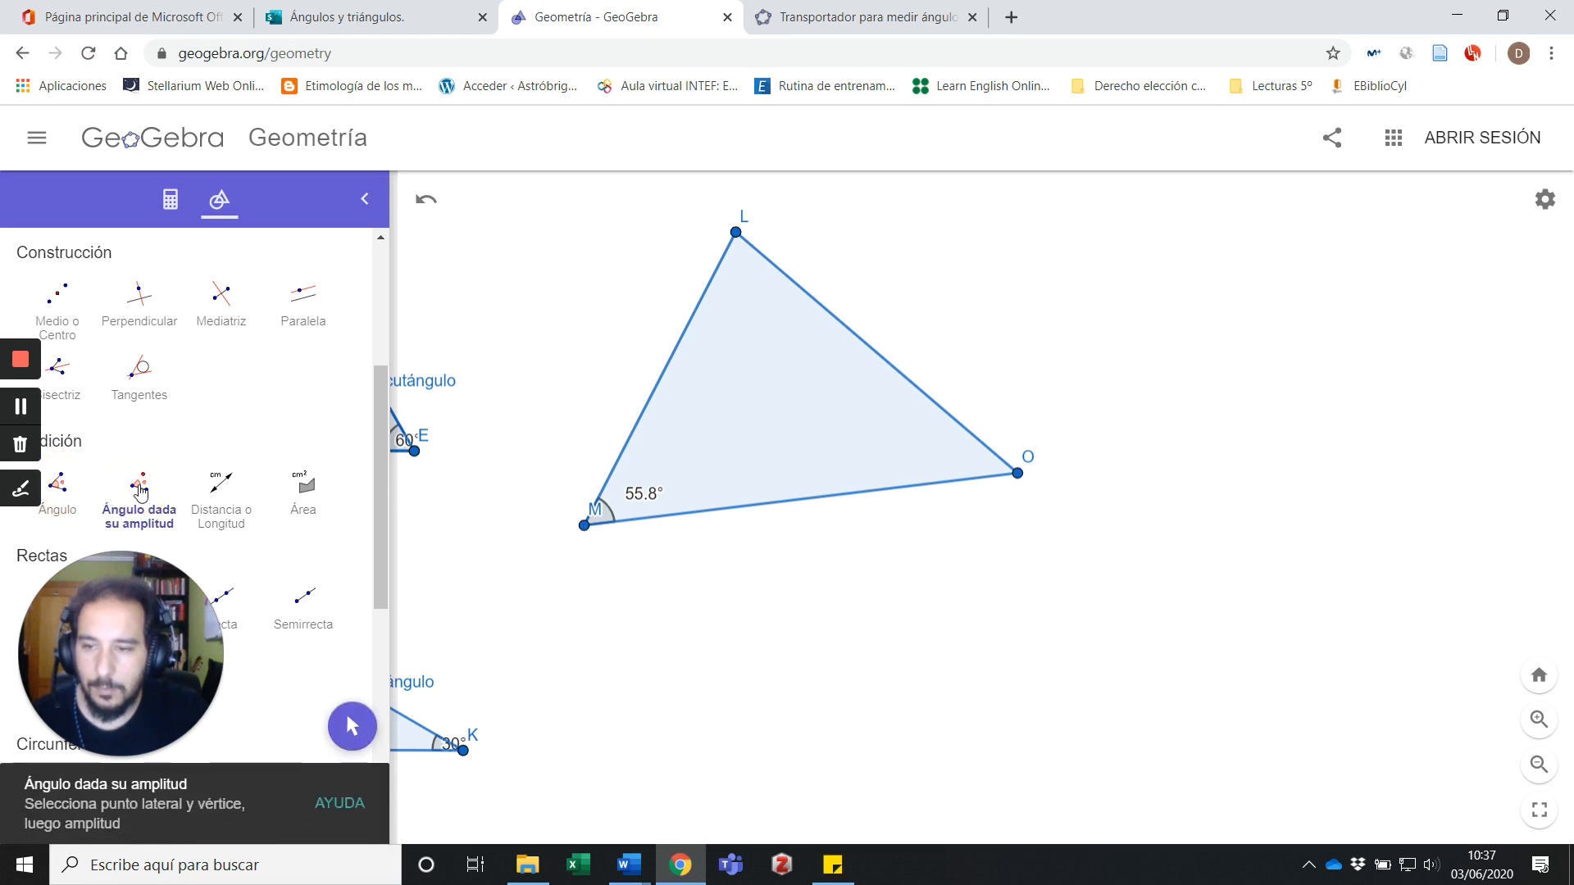
pyautogui.scroll(1, 148, 494)
pyautogui.scroll(-1, 148, 495)
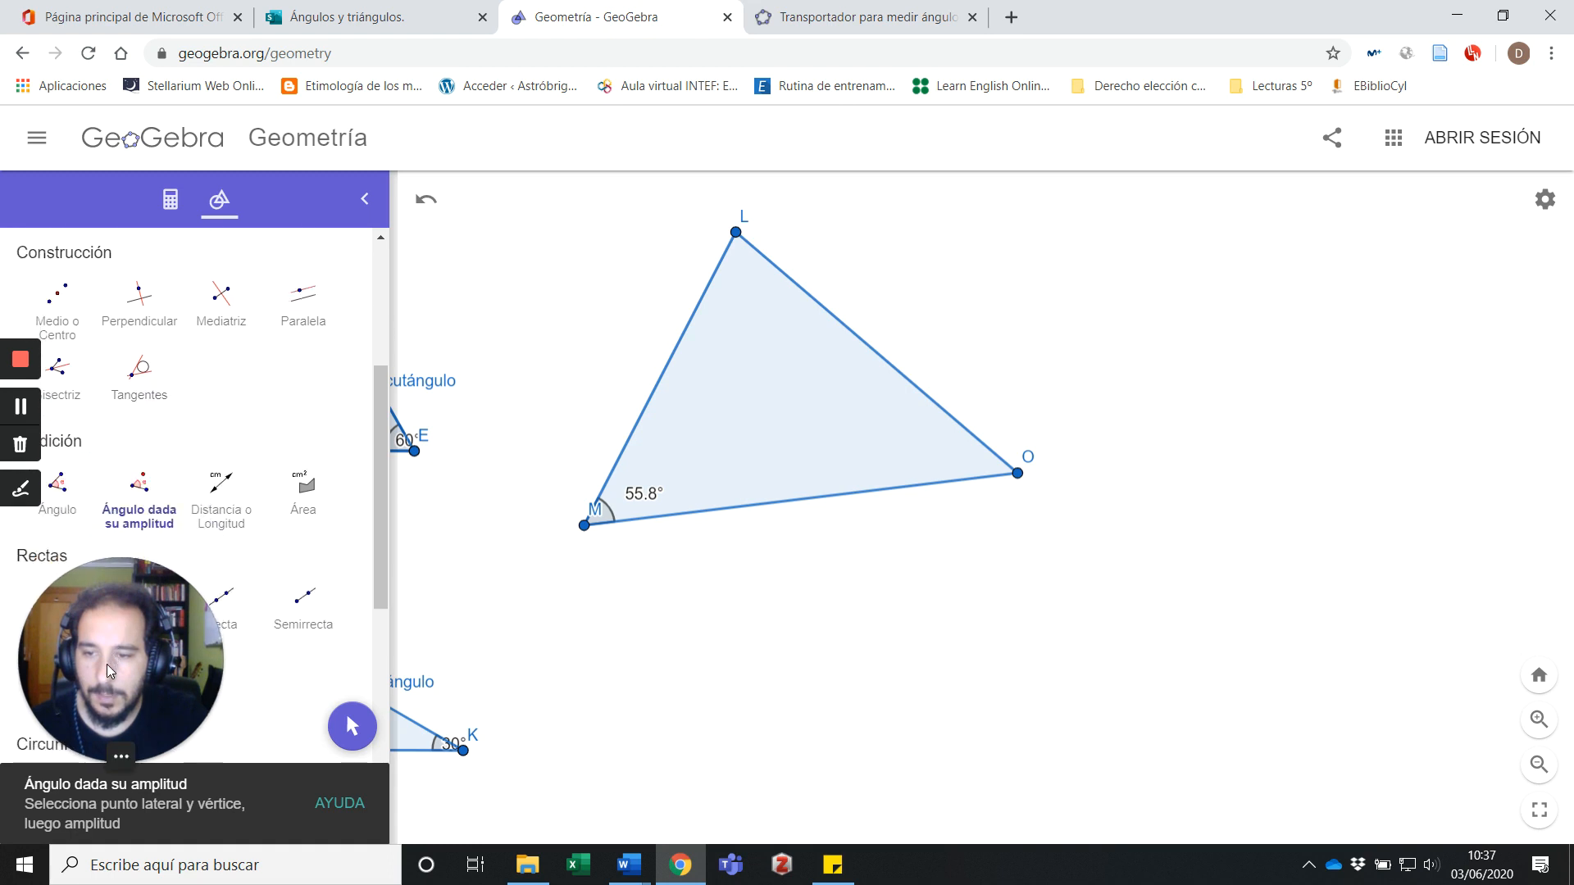
pyautogui.scroll(1, 138, 490)
pyautogui.click(57, 584)
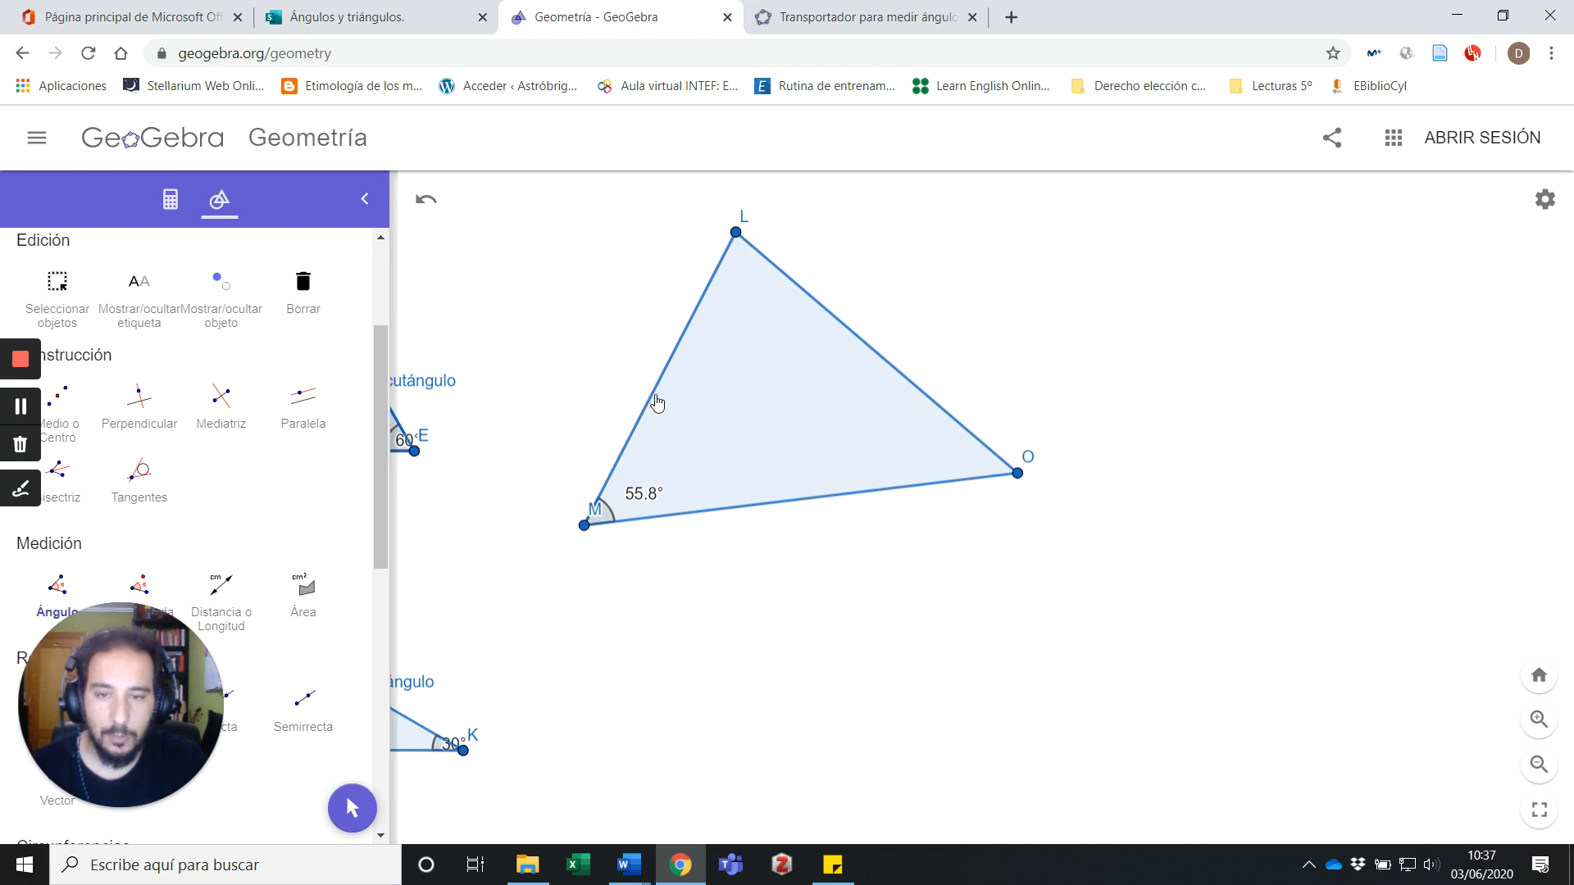
pyautogui.click(653, 399)
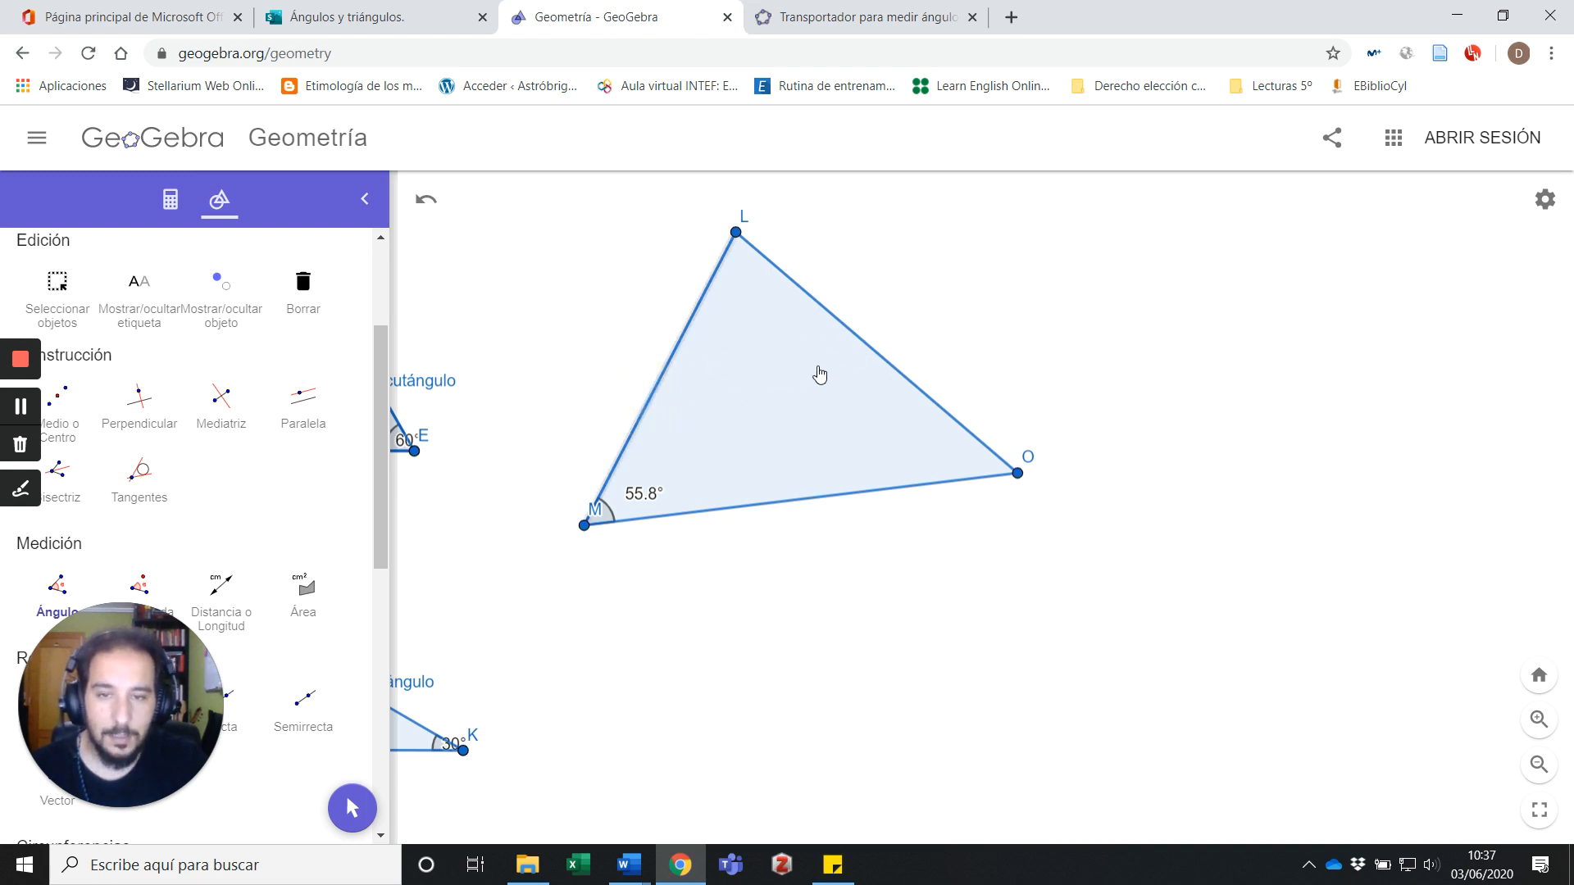
pyautogui.click(880, 358)
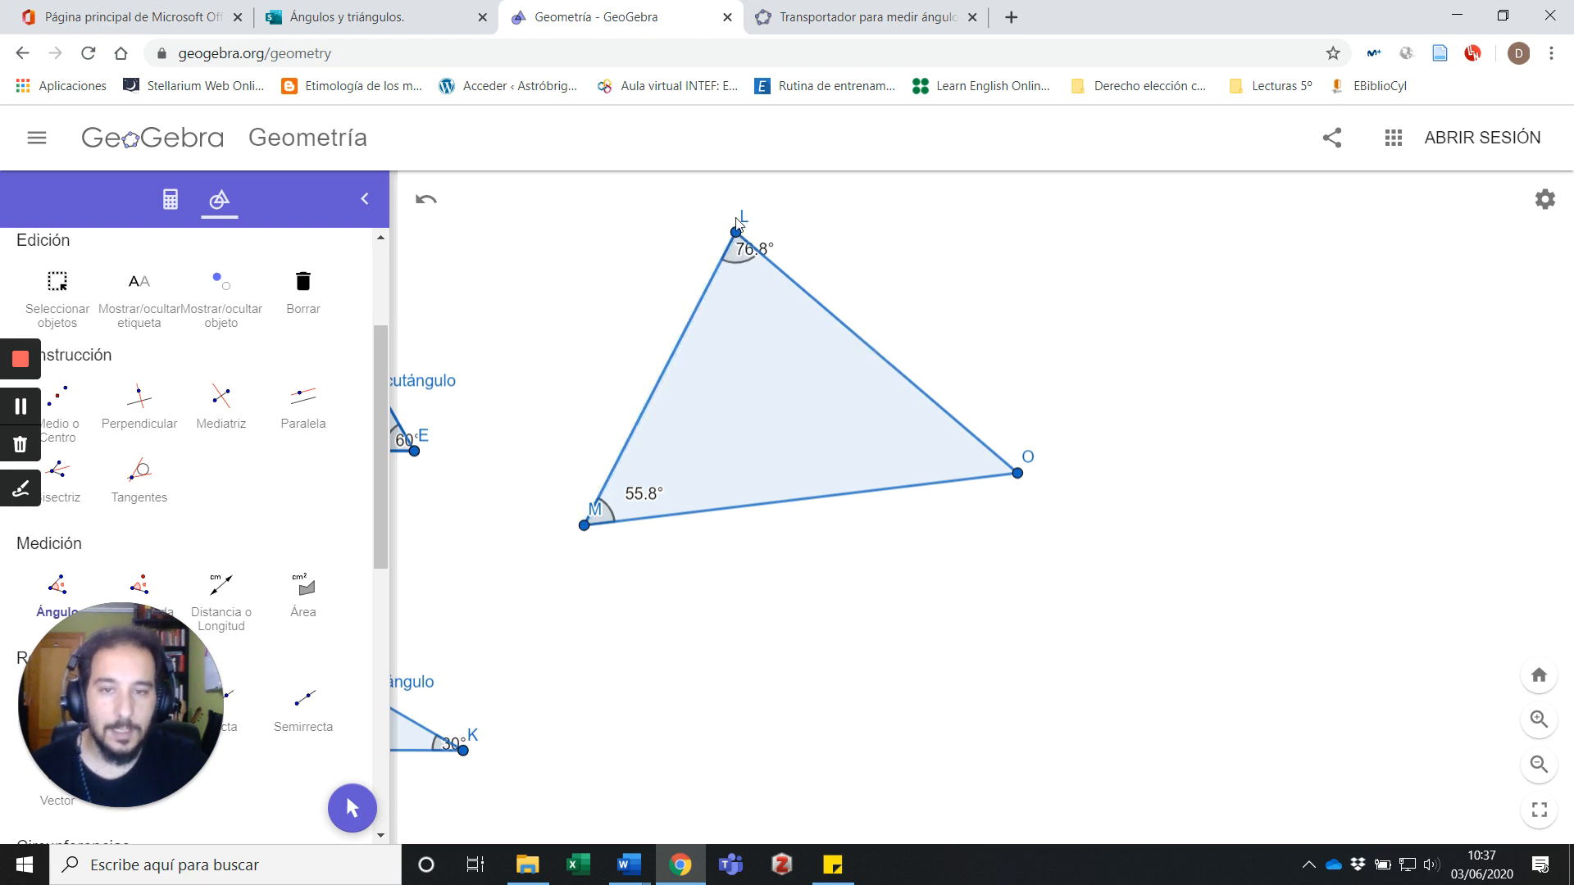
# - Move the value label of the angle at L clear of the vertex, placing it inside the triangle just below the arc
pyautogui.scroll(3, 262, 369)
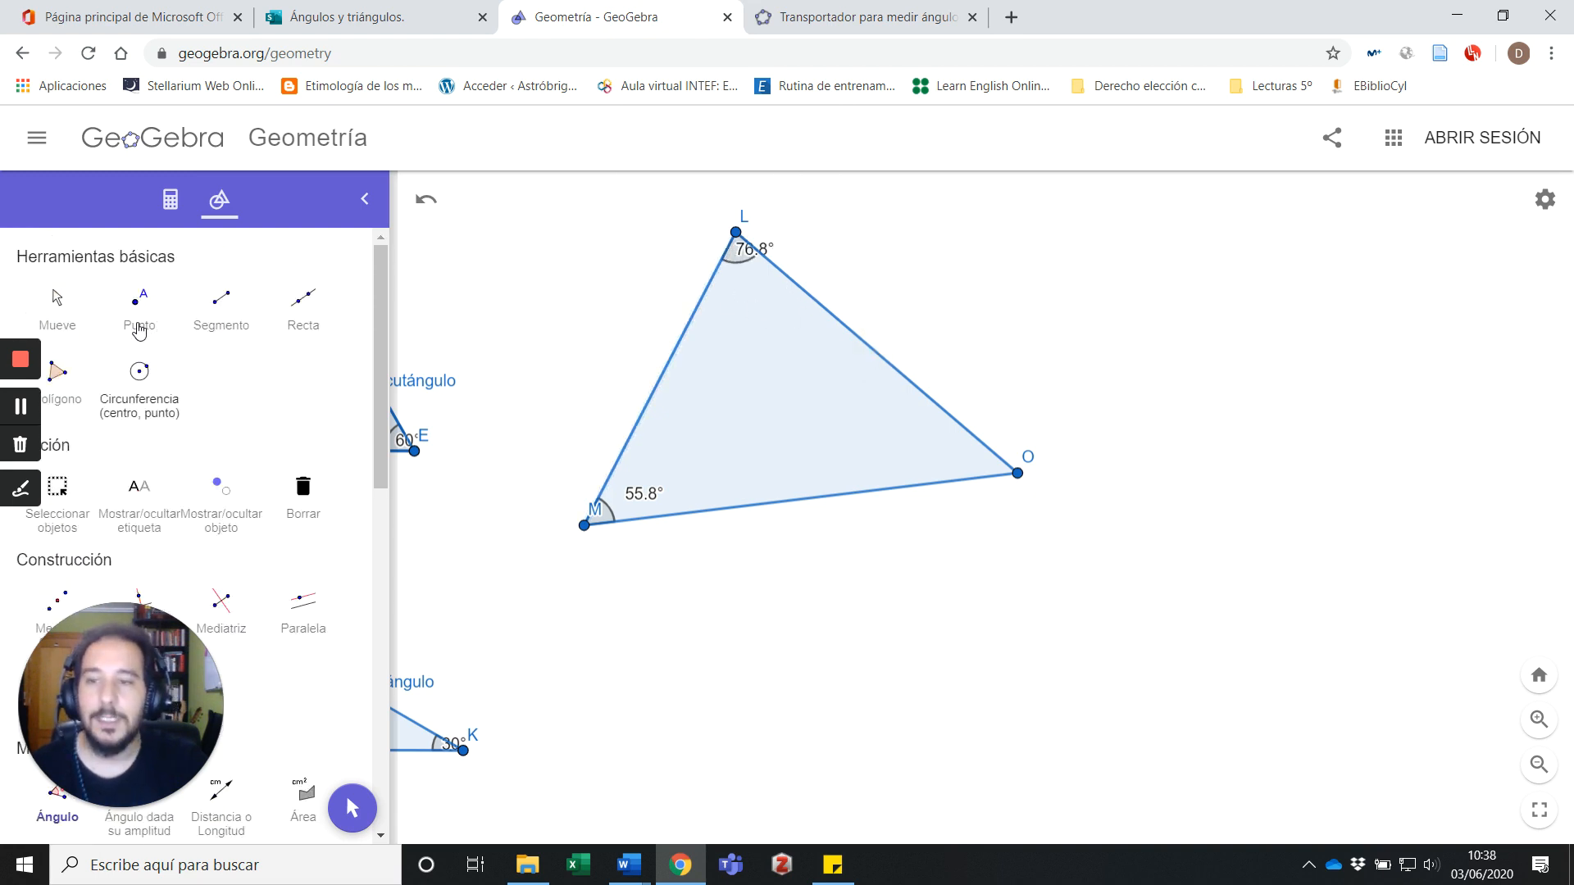
pyautogui.click(56, 300)
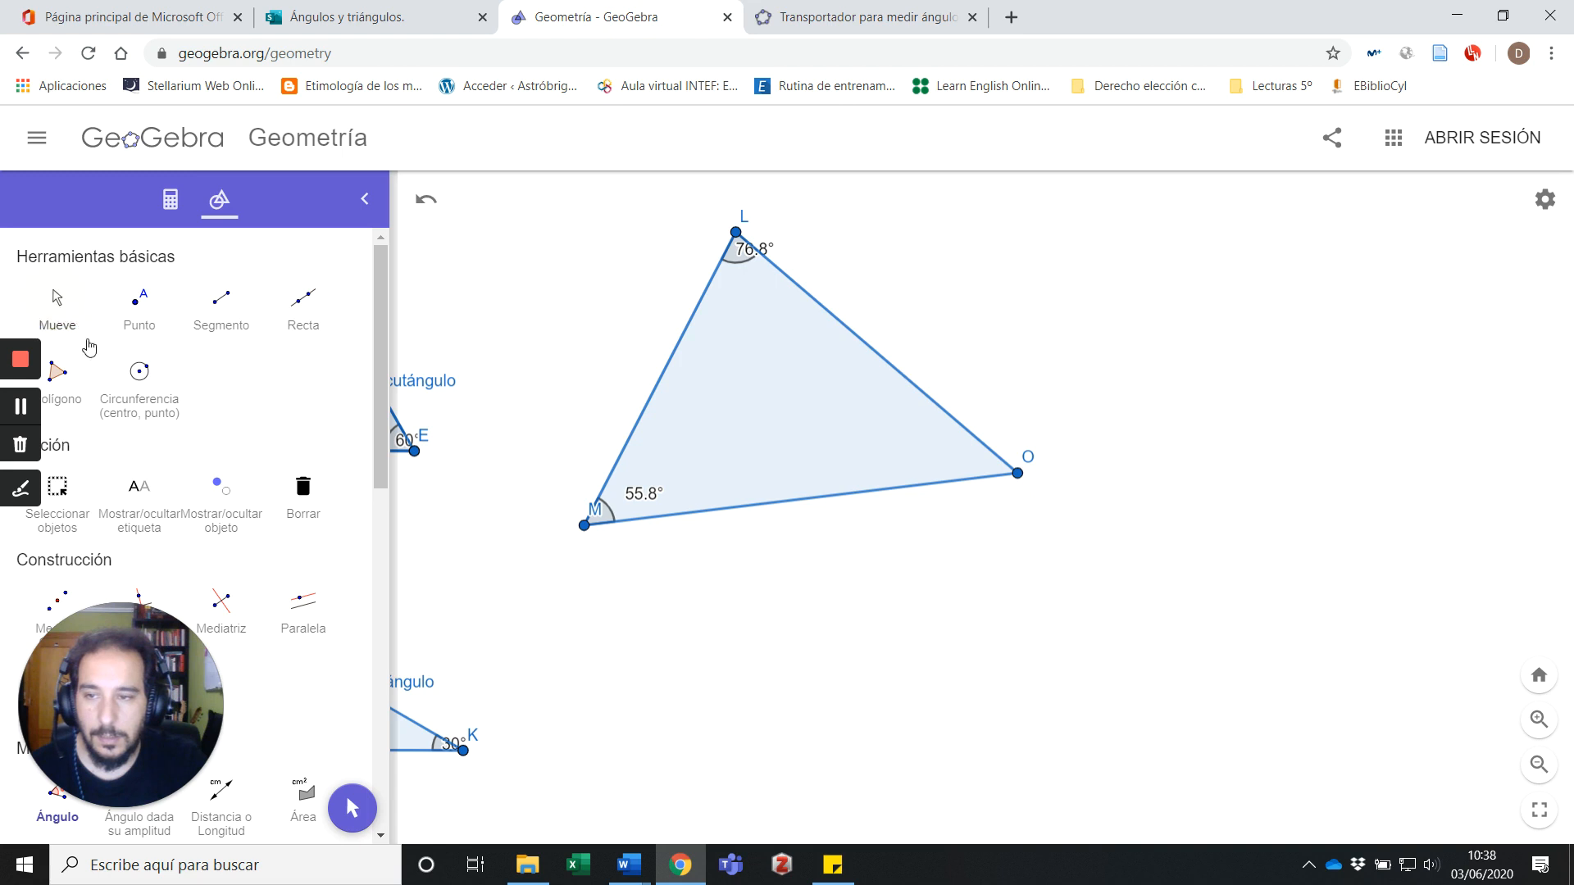
pyautogui.scroll(-1, 89, 348)
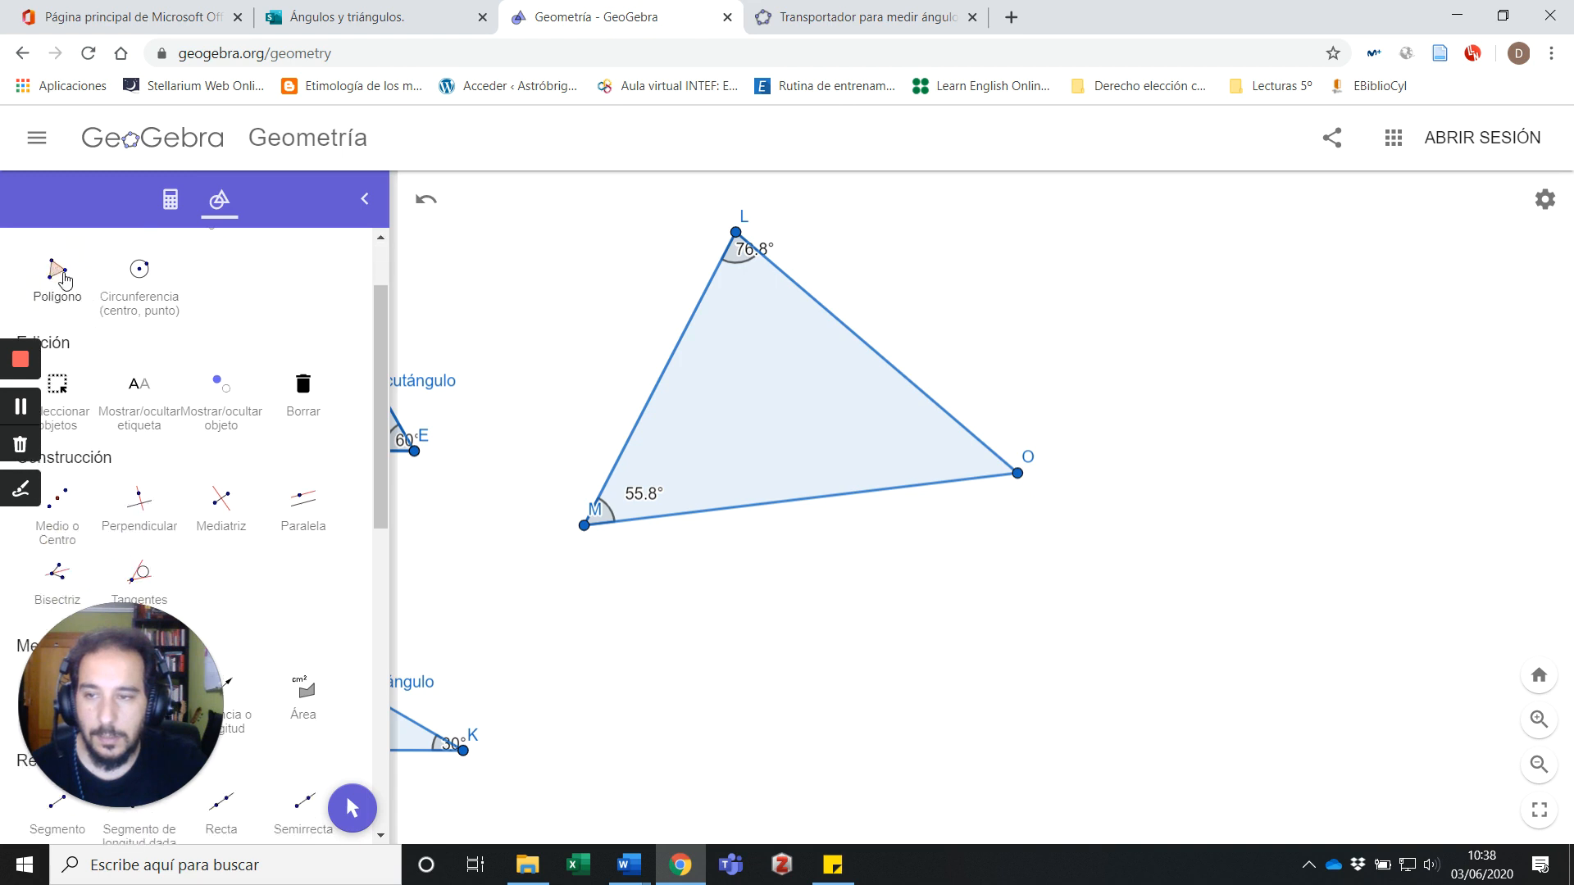
pyautogui.scroll(1, 197, 525)
pyautogui.click(353, 809)
pyautogui.moveTo(736, 254); pyautogui.dragTo(736, 297)
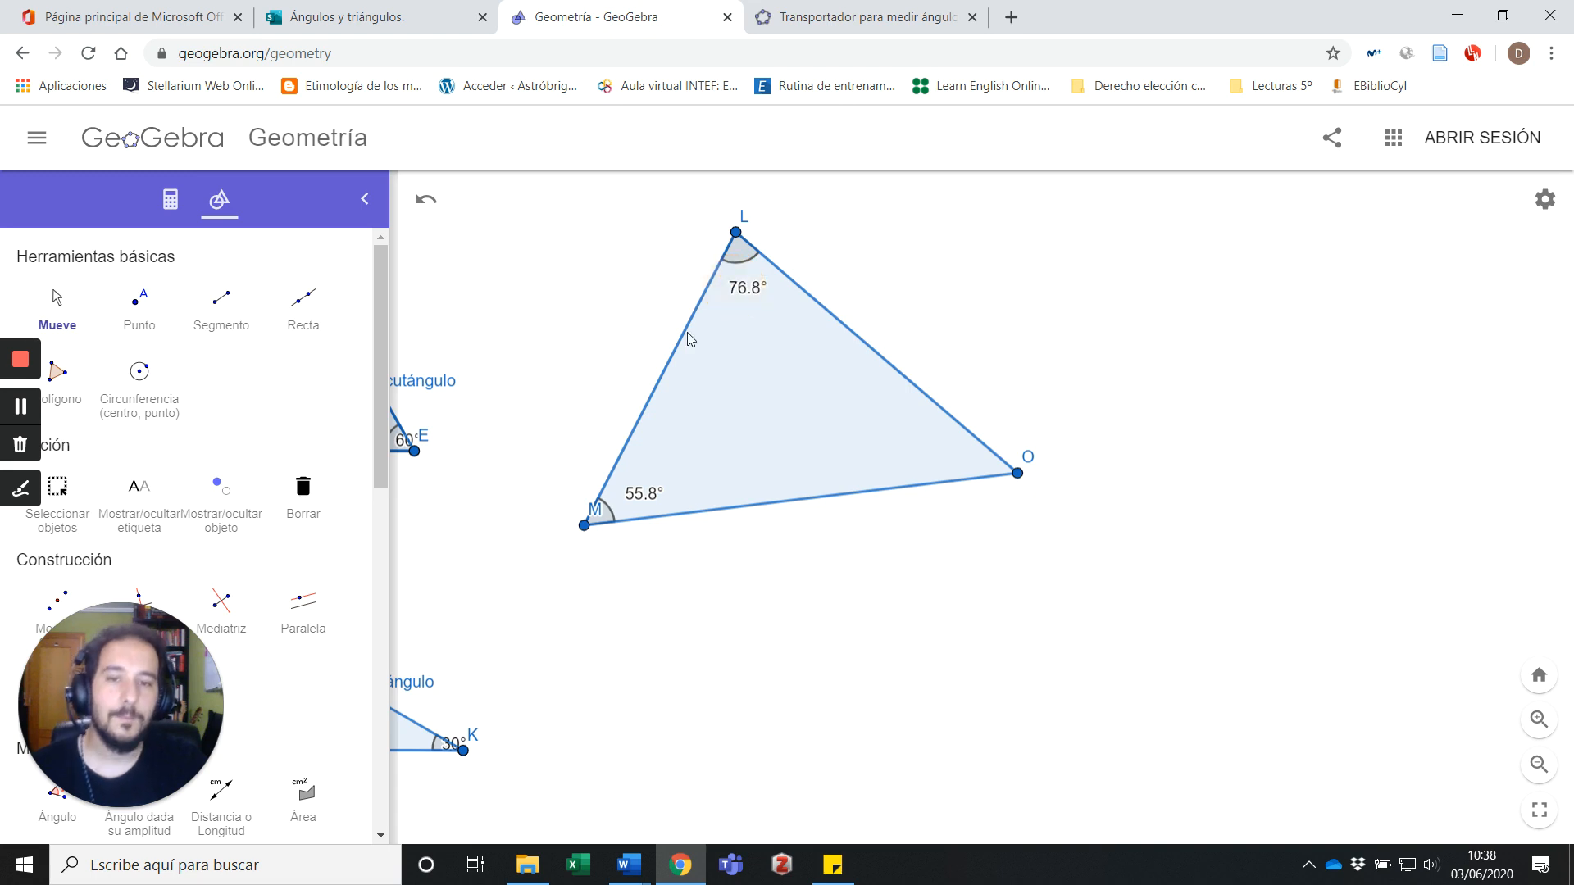
# - Mark a free angle of about 133.8° from three new points in the empty area below the triangle and move its value label above the arc
pyautogui.scroll(-2, 134, 542)
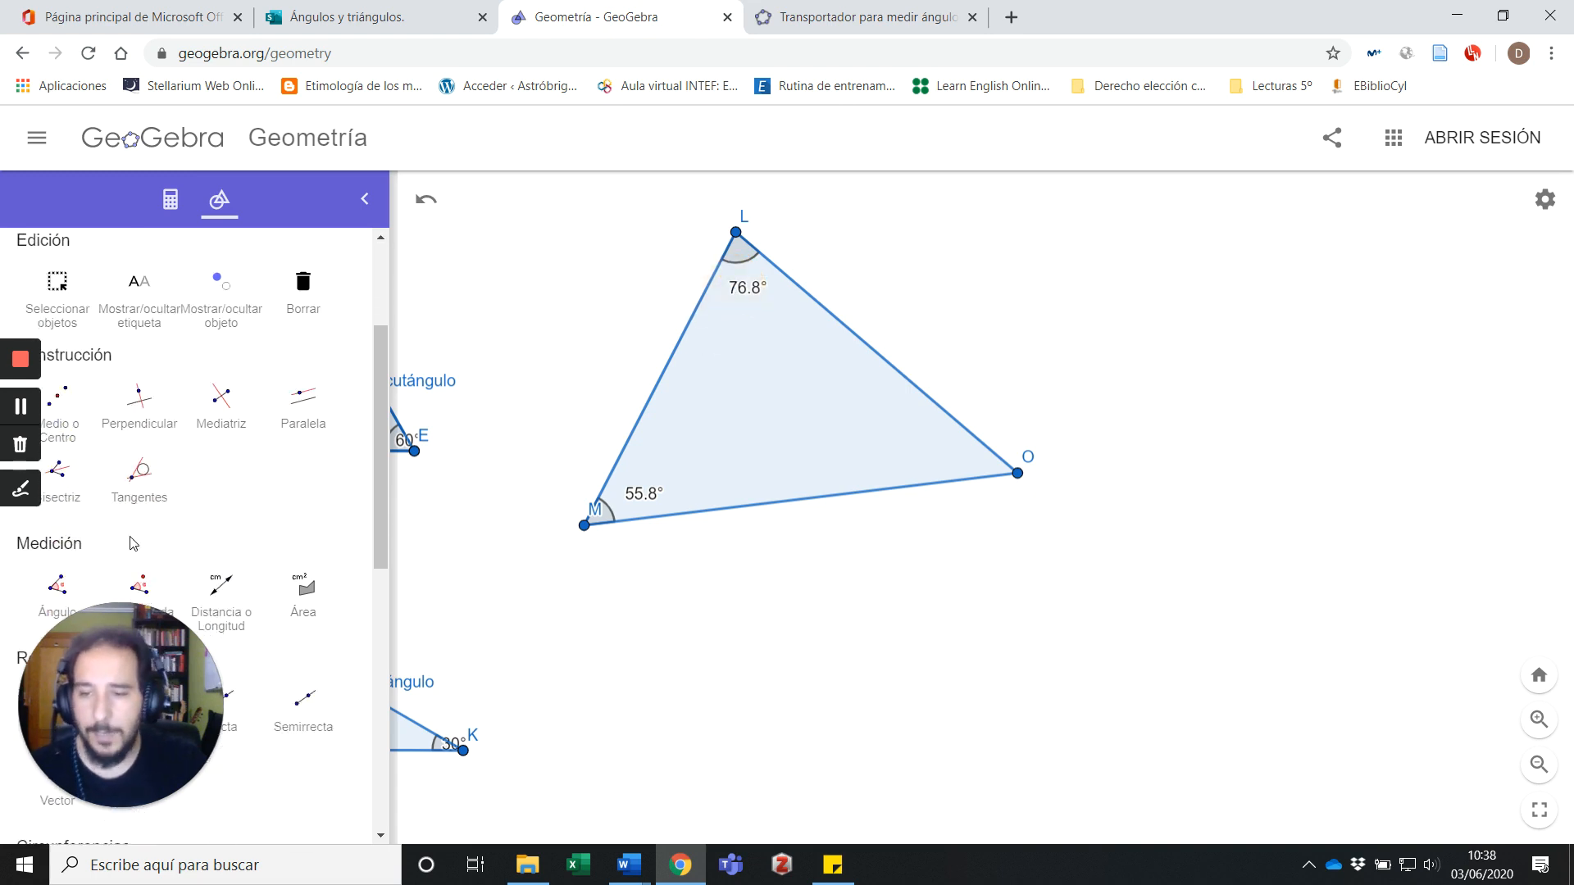
pyautogui.click(58, 585)
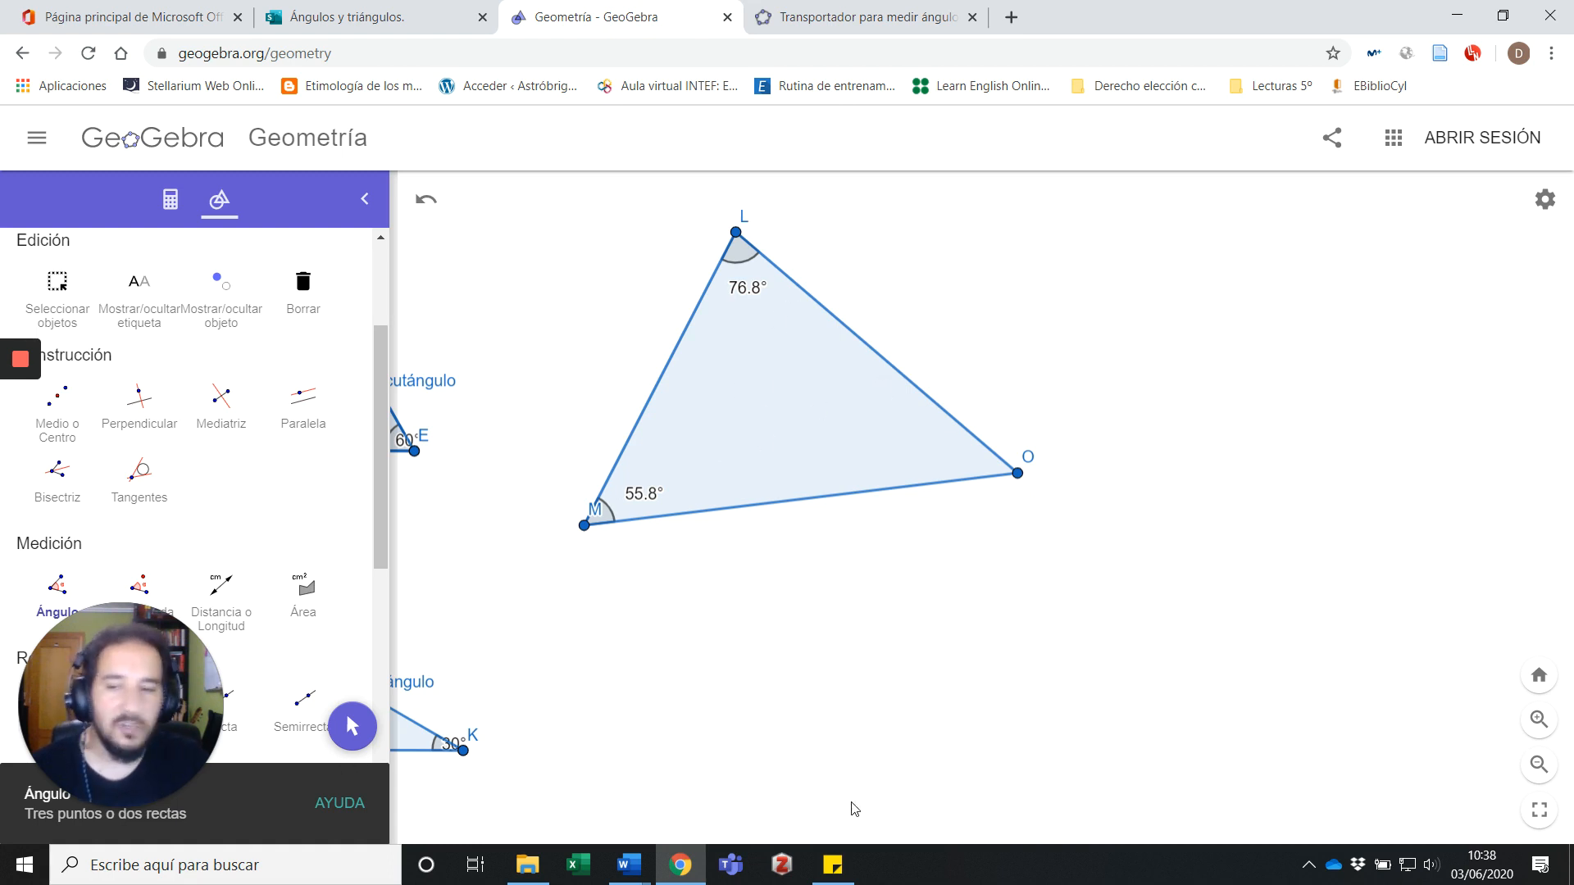
pyautogui.scroll(-1, 123, 580)
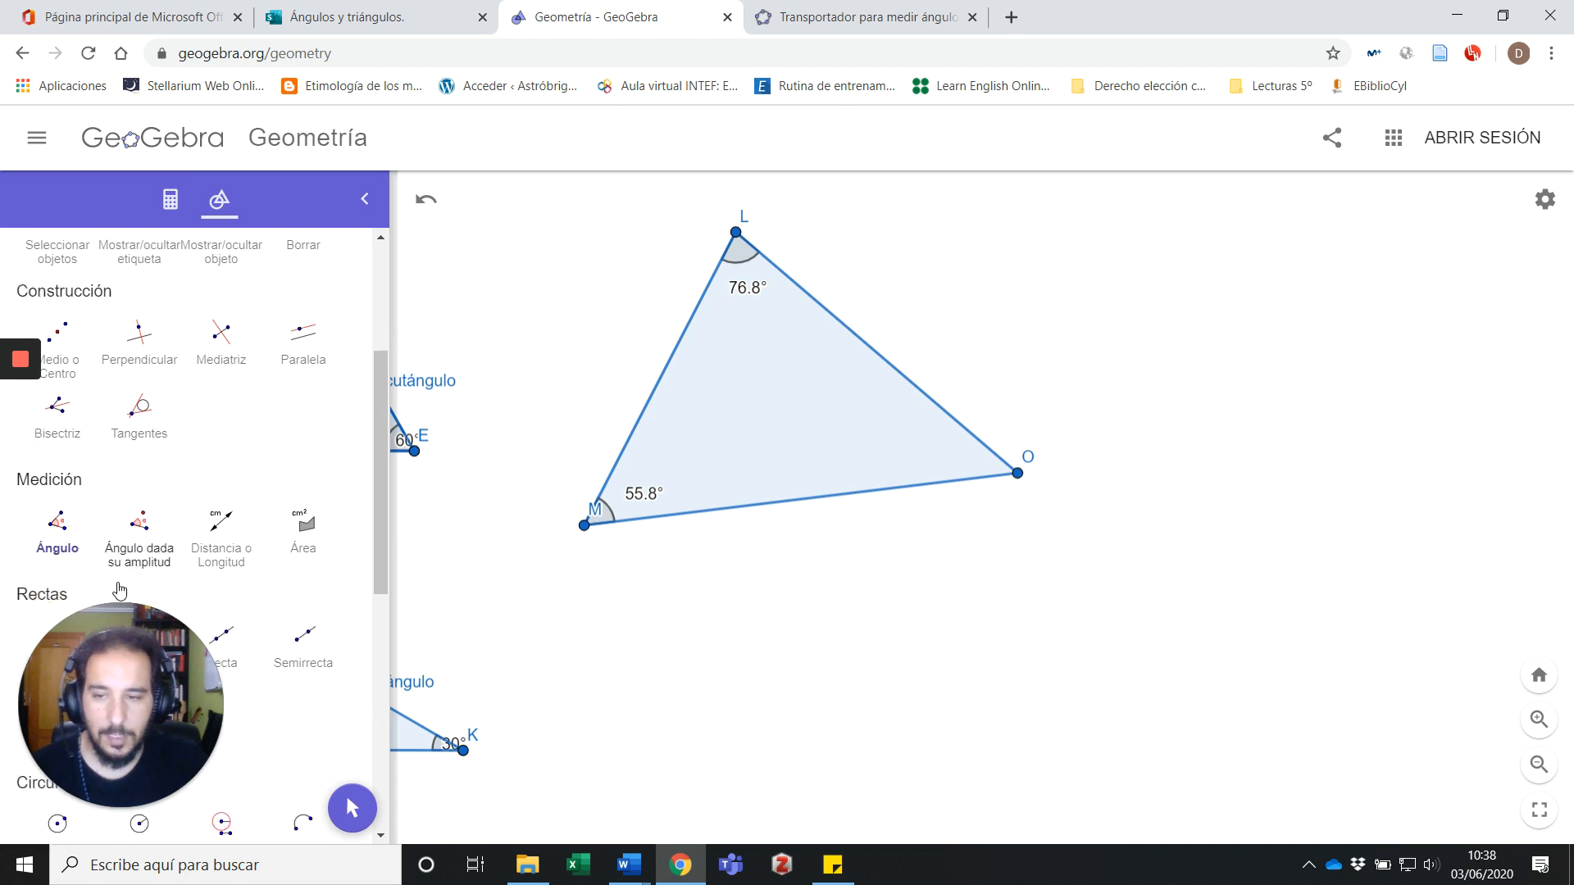
pyautogui.scroll(1, 98, 525)
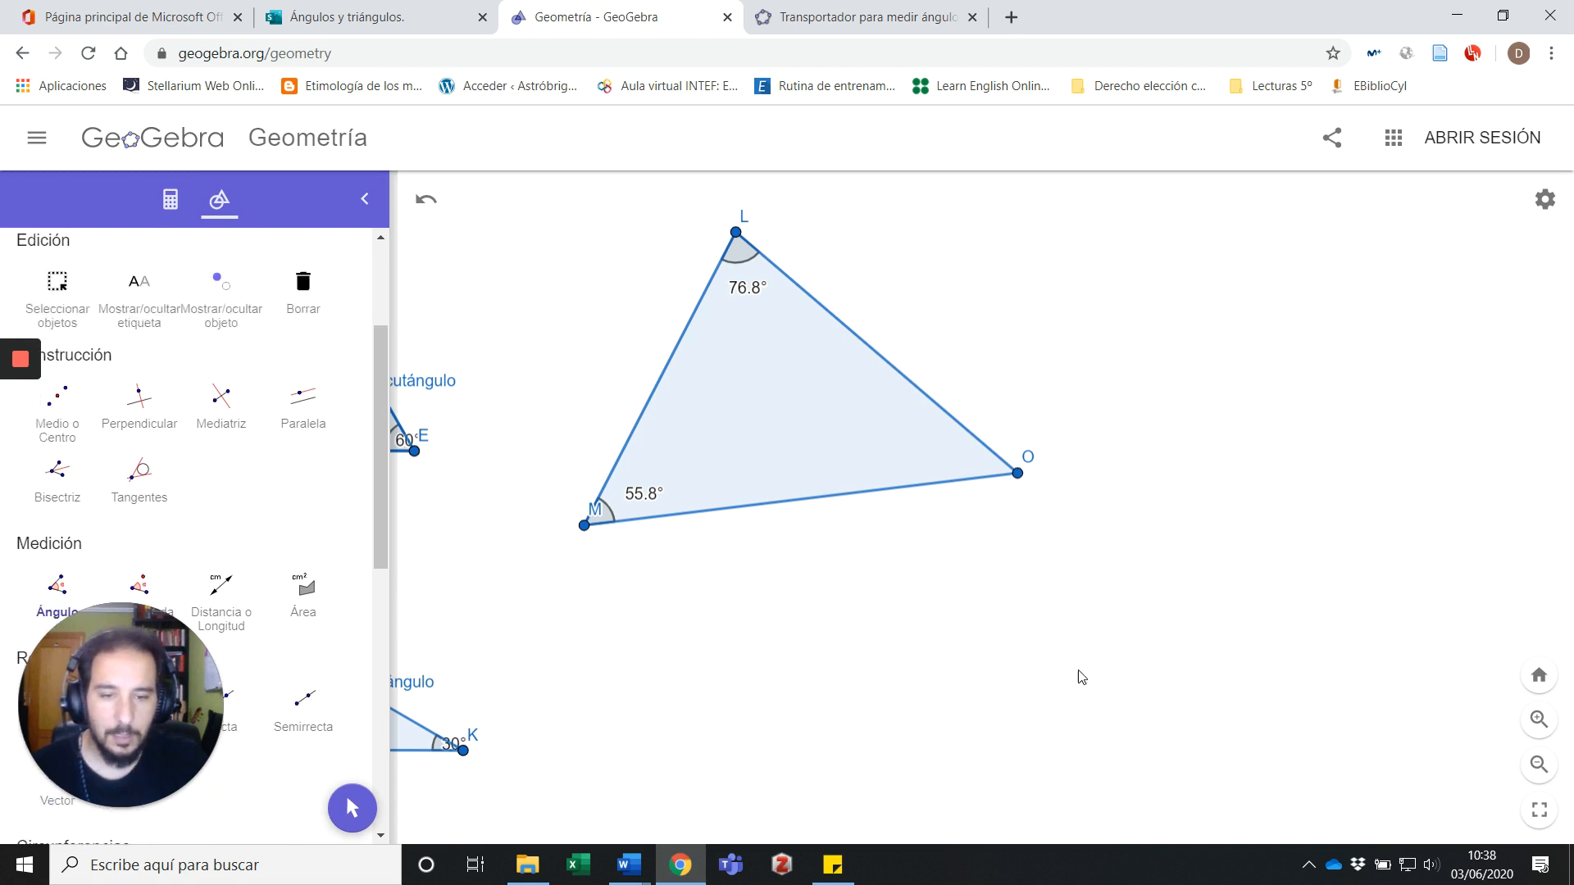
pyautogui.scroll(-1, 1148, 644)
pyautogui.click(353, 812)
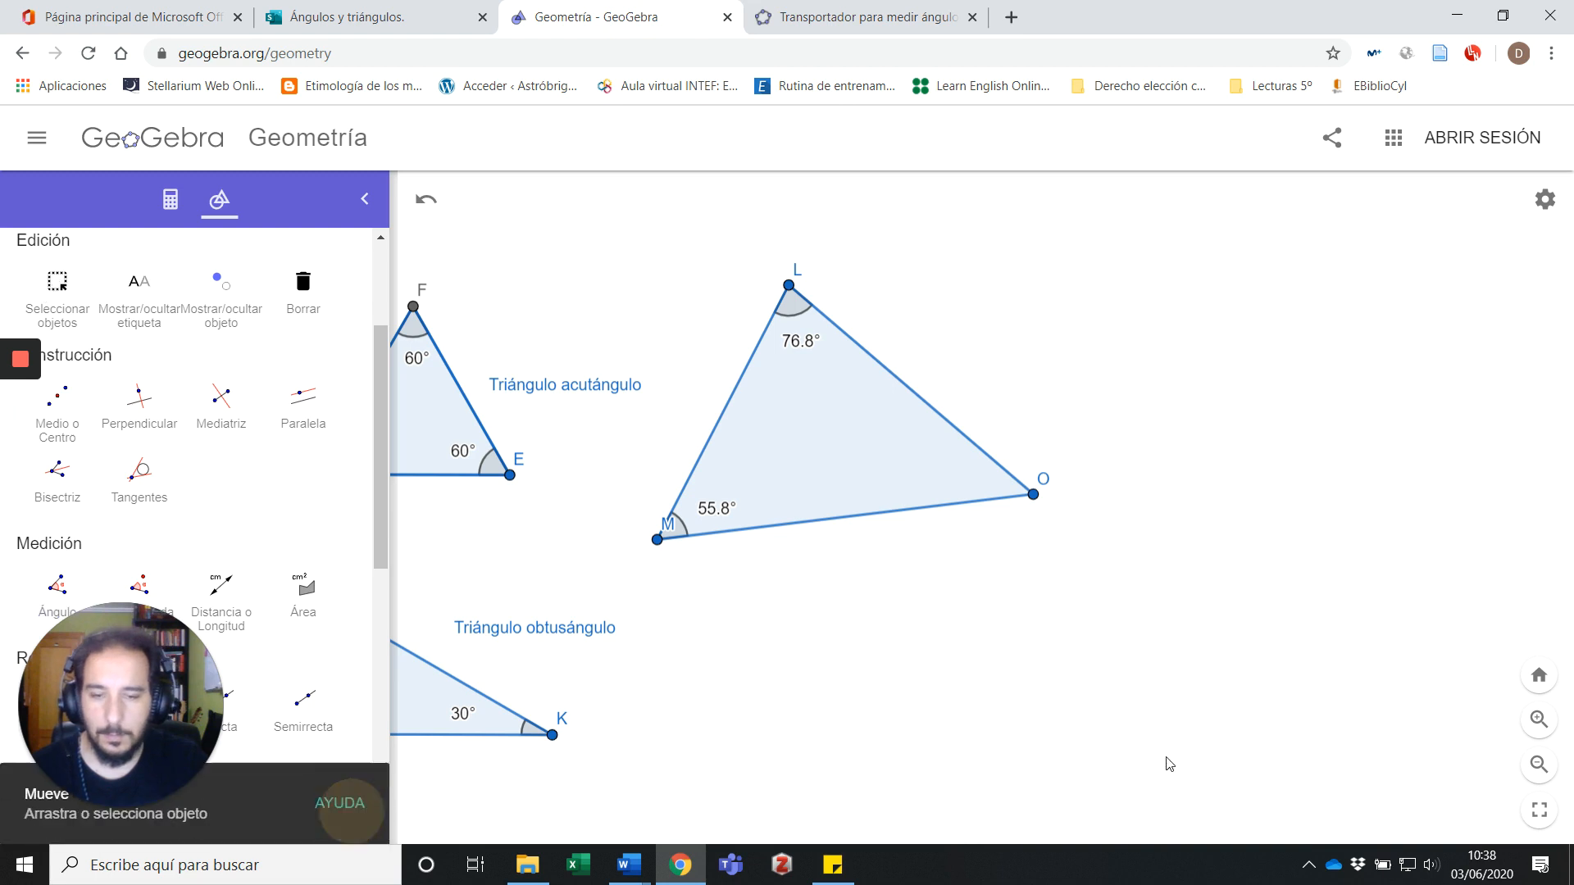
pyautogui.moveTo(1166, 758); pyautogui.dragTo(992, 728)
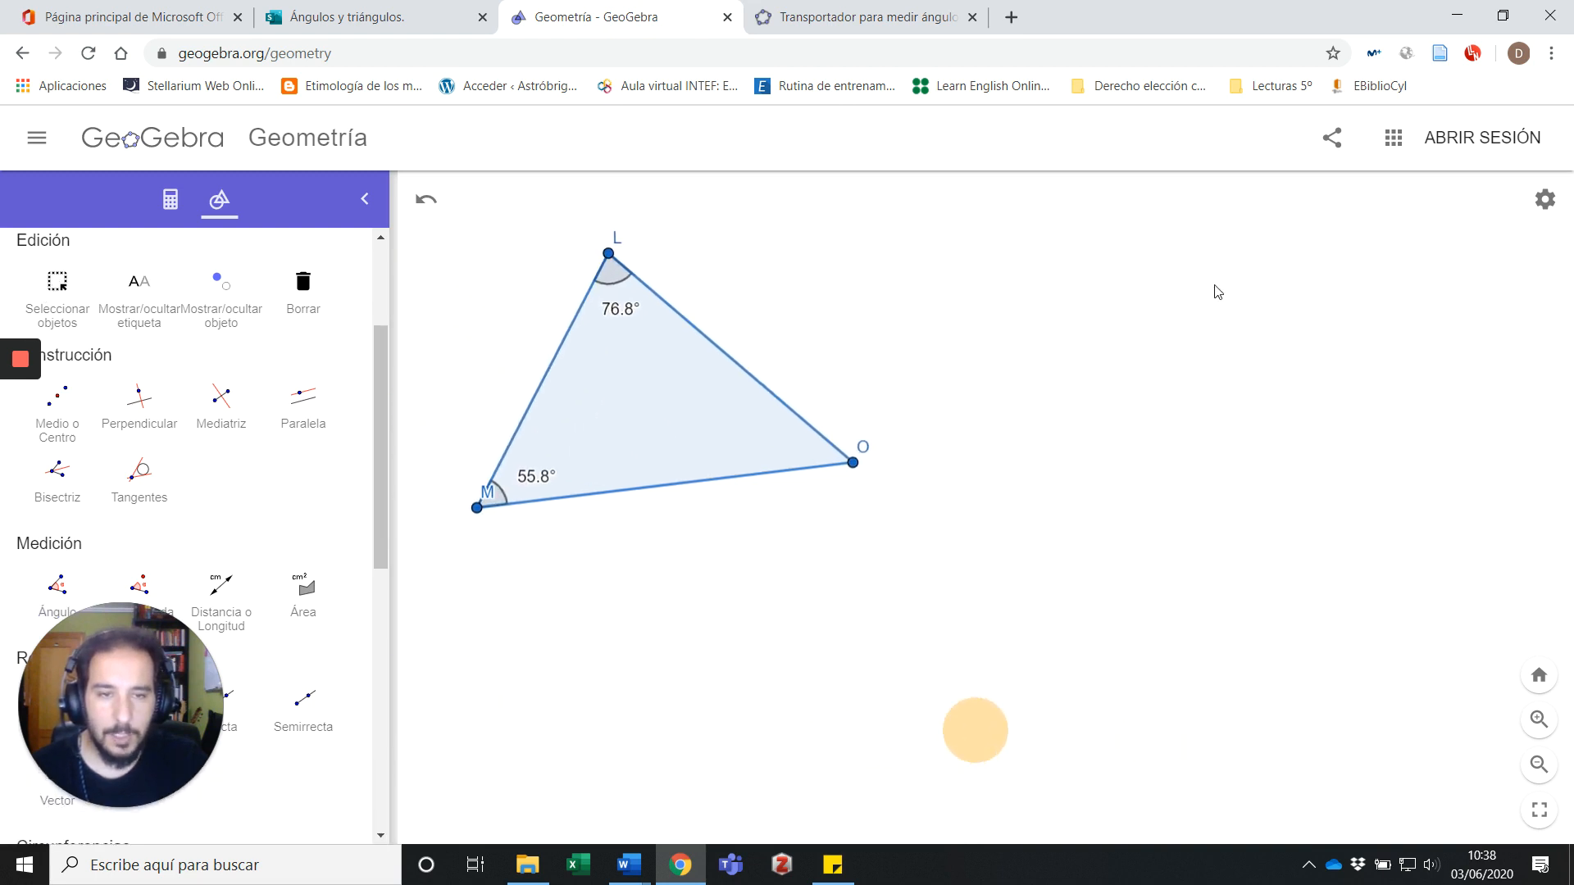
pyautogui.click(57, 584)
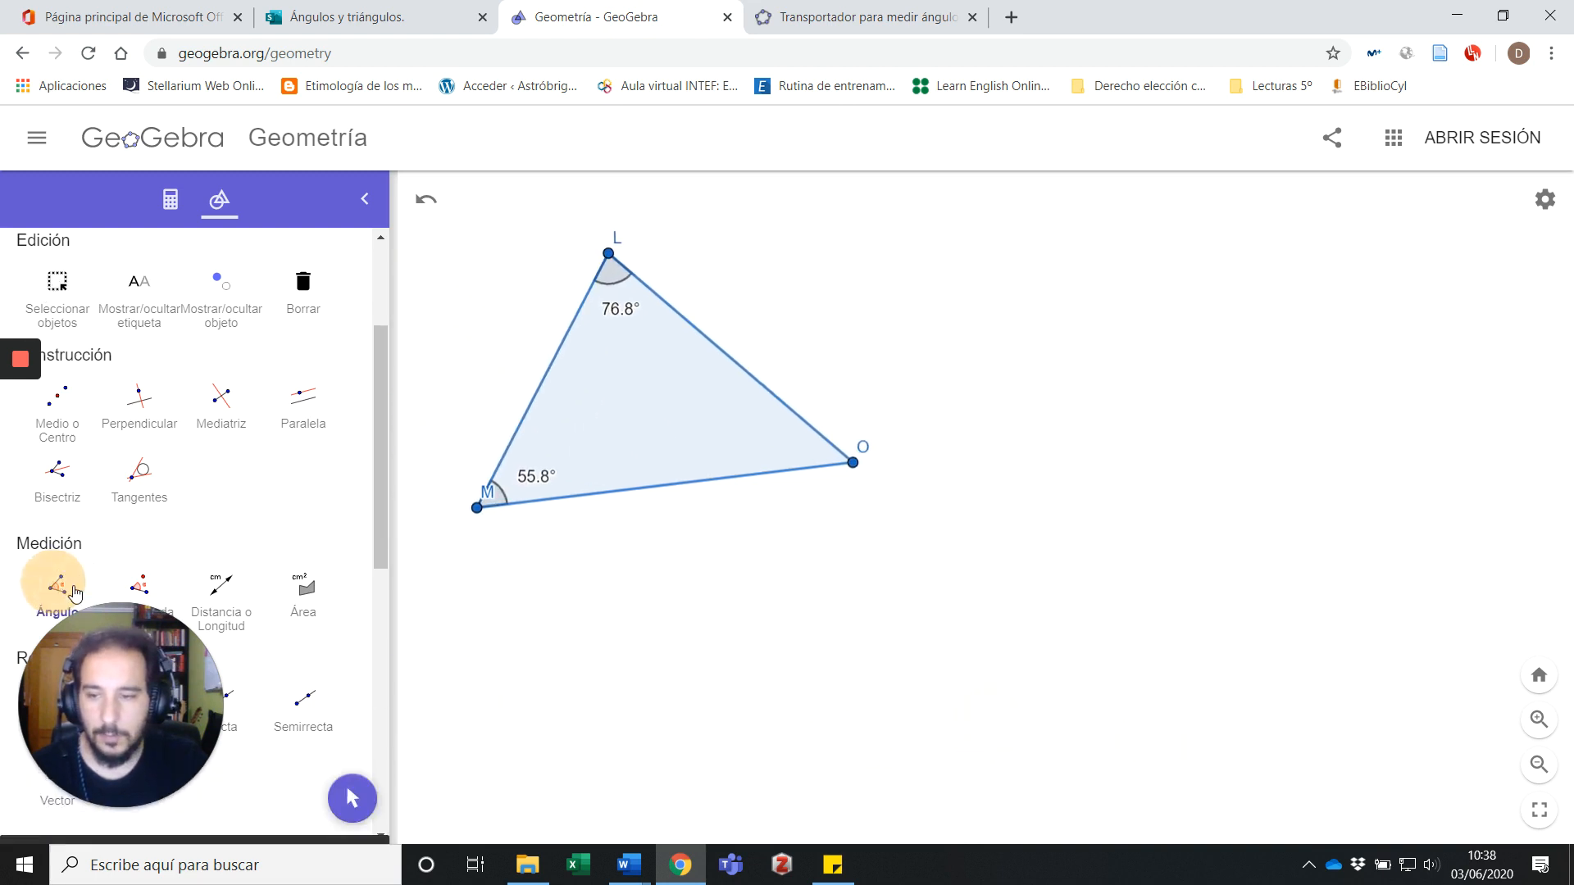
pyautogui.click(850, 735)
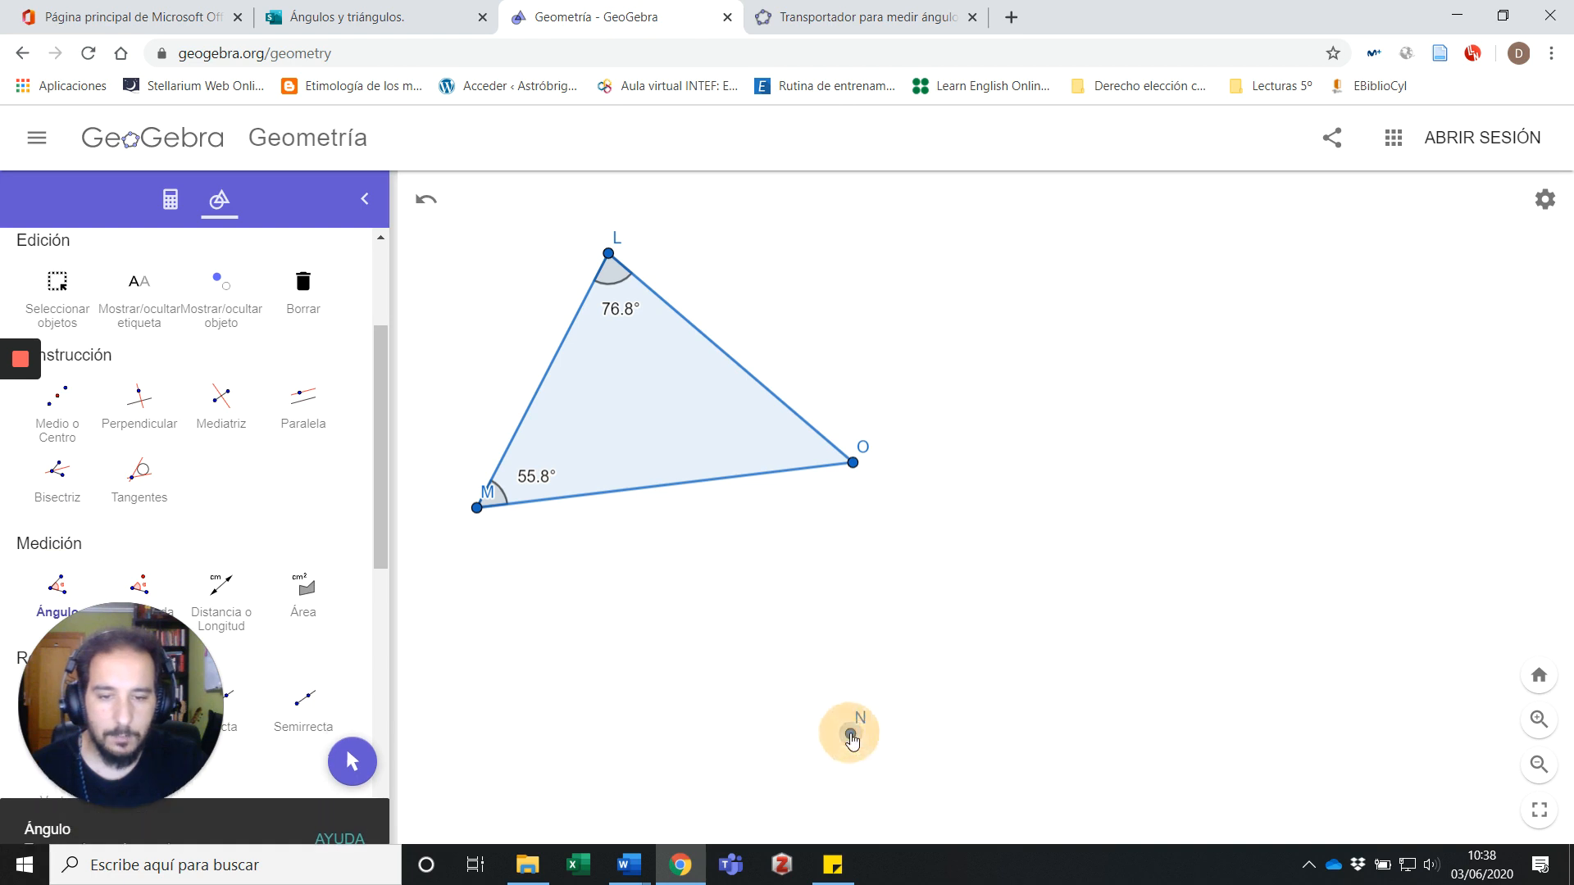
pyautogui.click(1142, 726)
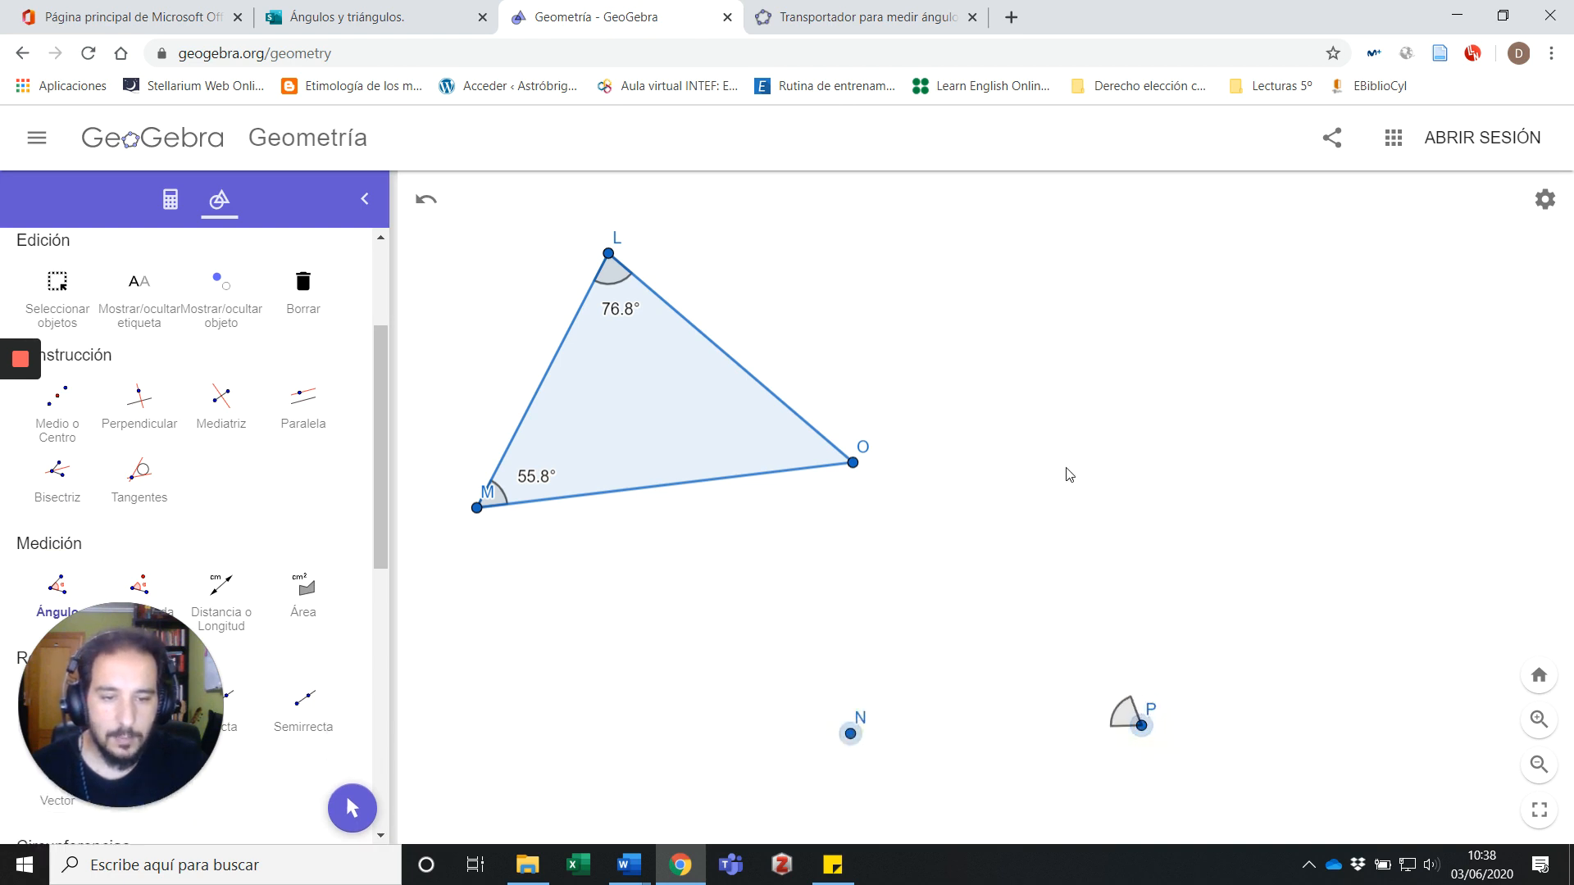
pyautogui.click(1284, 572)
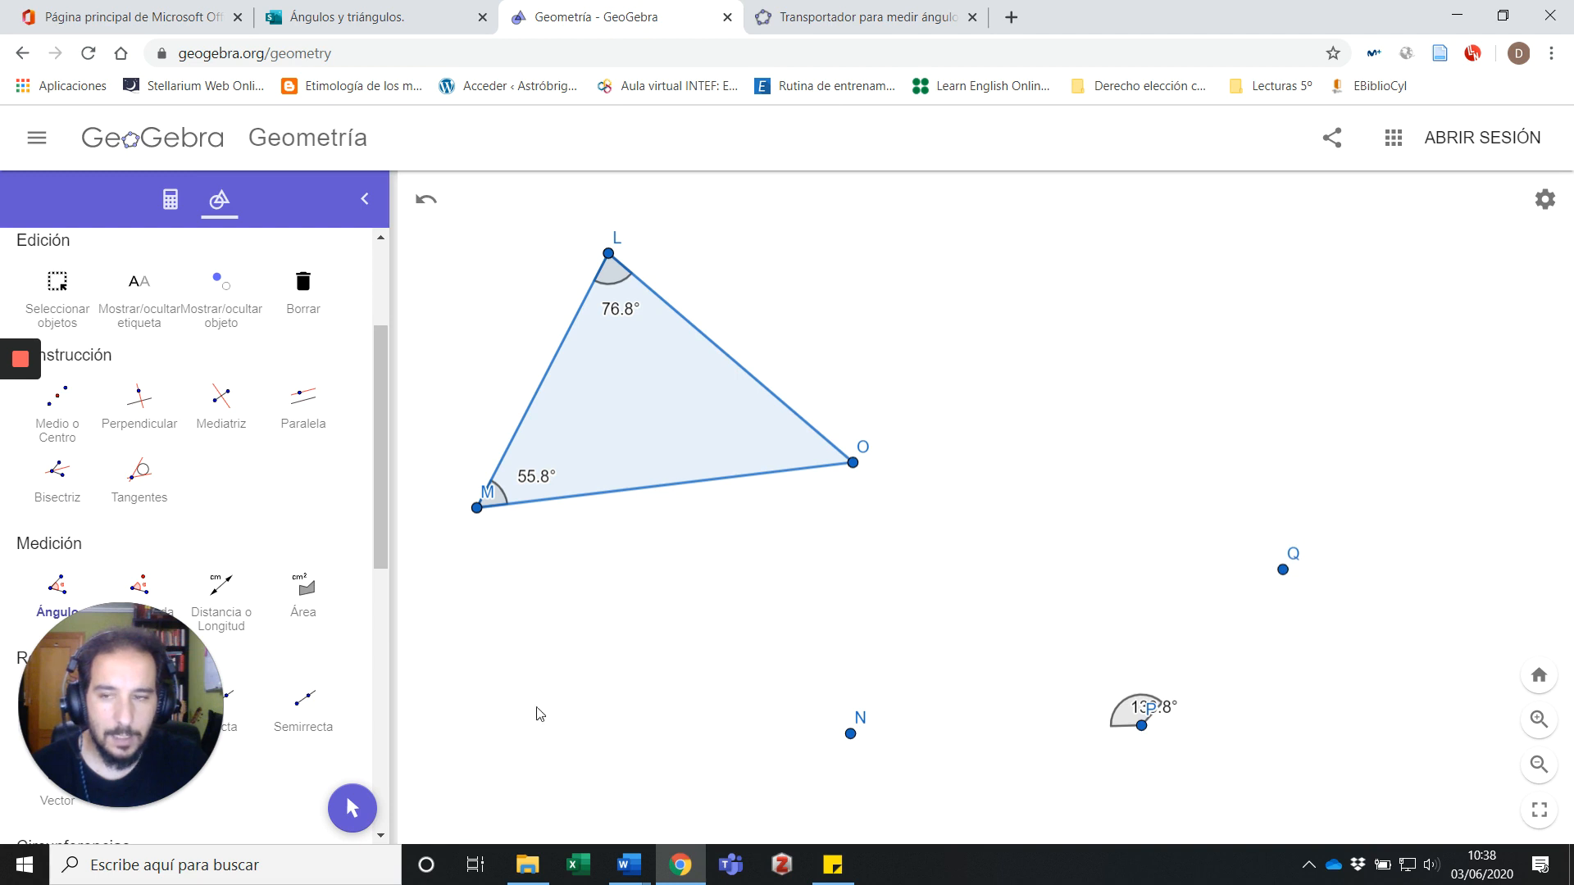
pyautogui.click(354, 812)
pyautogui.moveTo(1157, 705); pyautogui.dragTo(1113, 668)
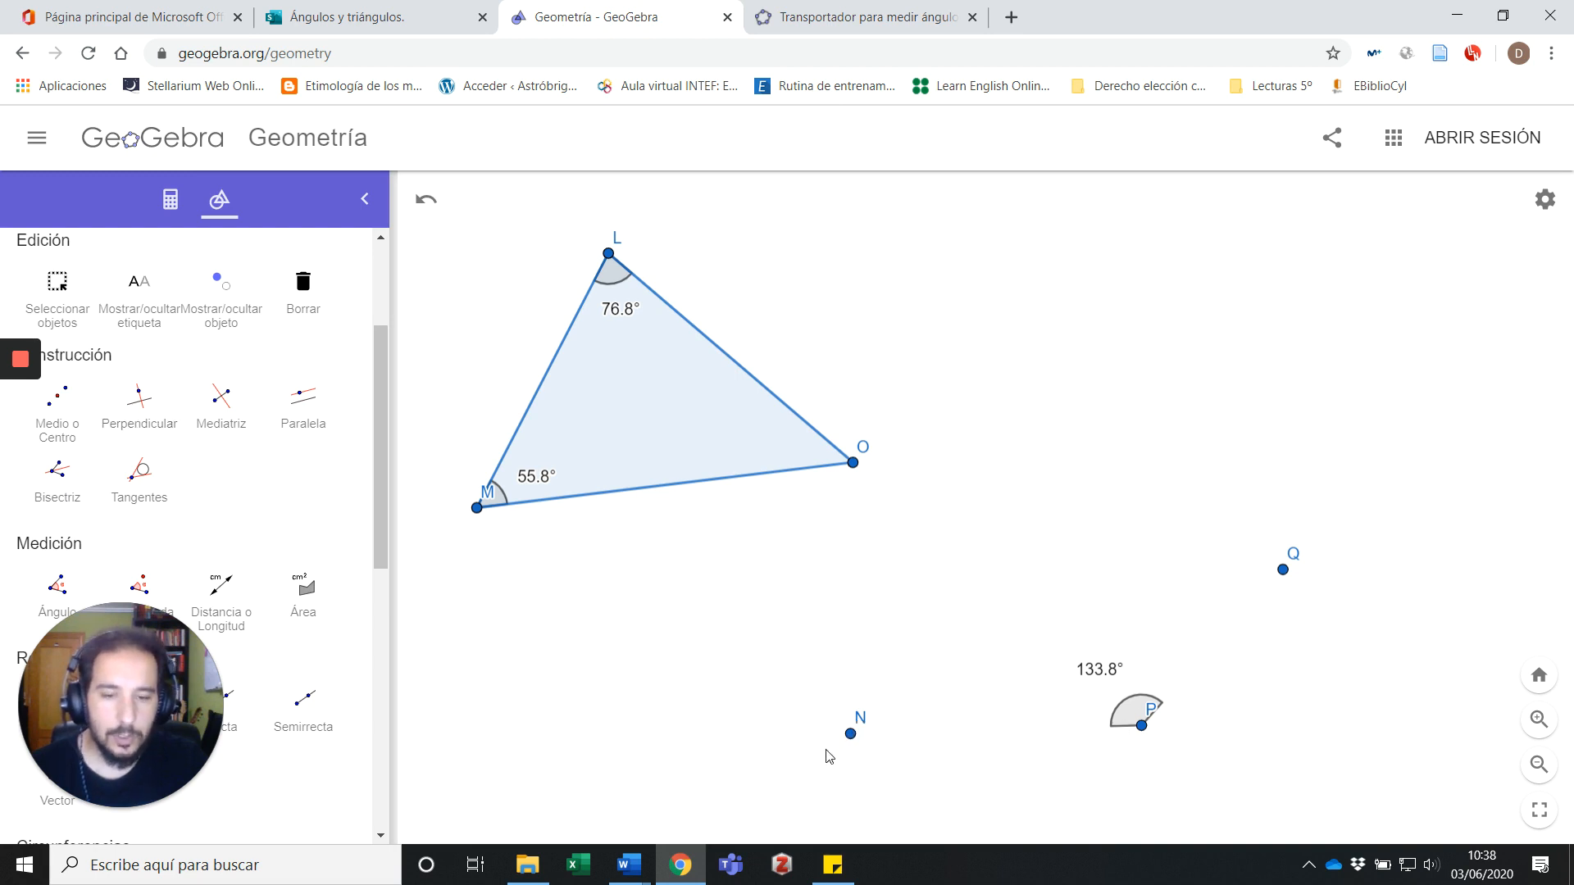
pyautogui.scroll(1, 215, 559)
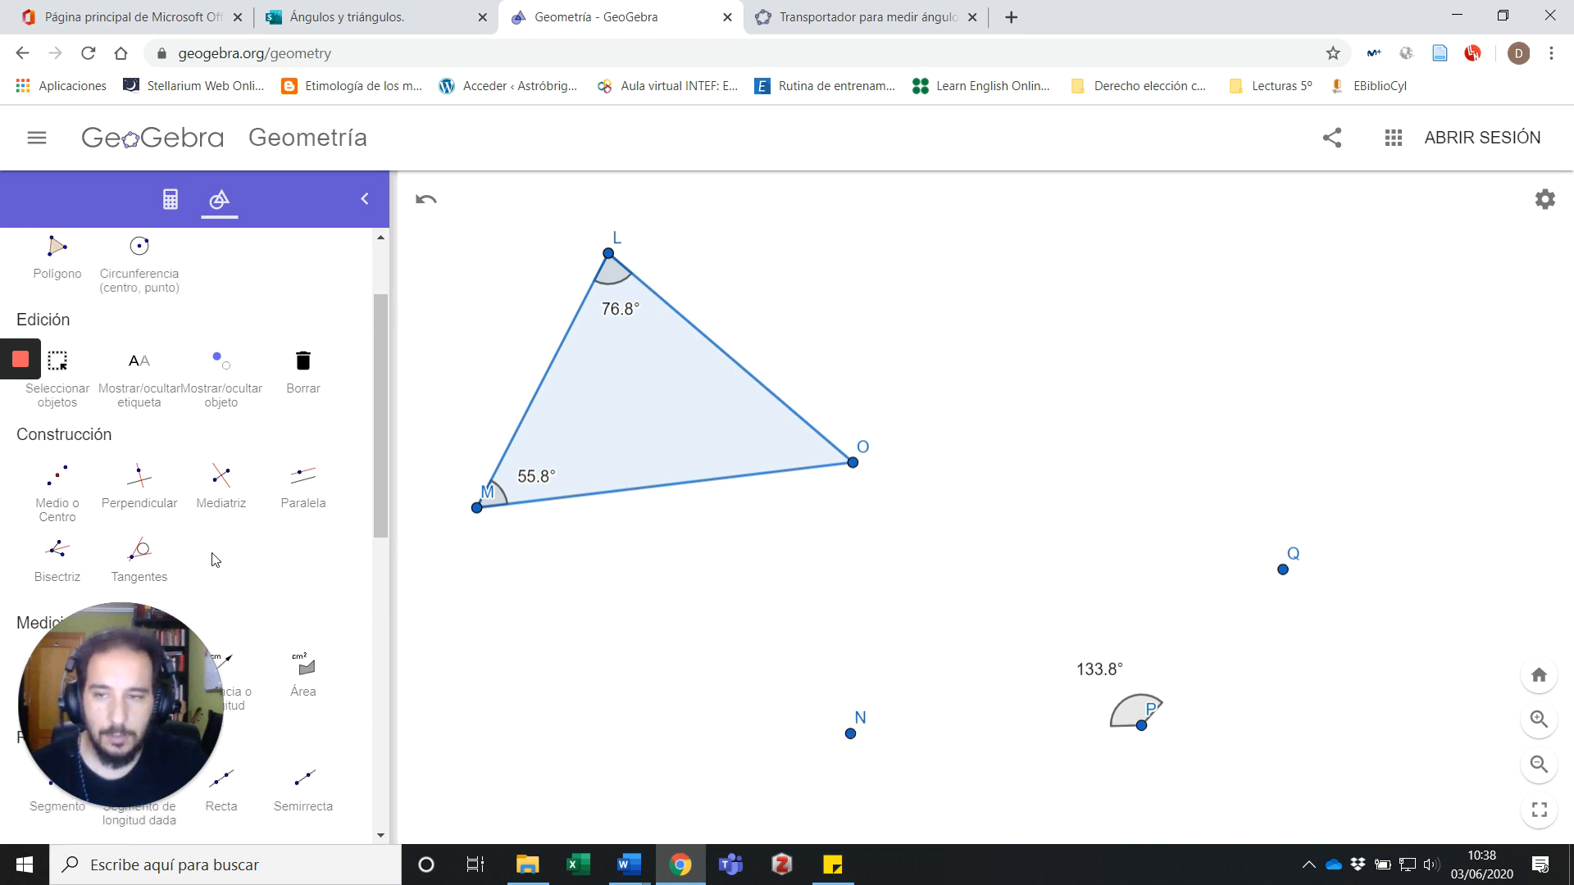
pyautogui.scroll(2, 215, 560)
pyautogui.scroll(-5, 211, 553)
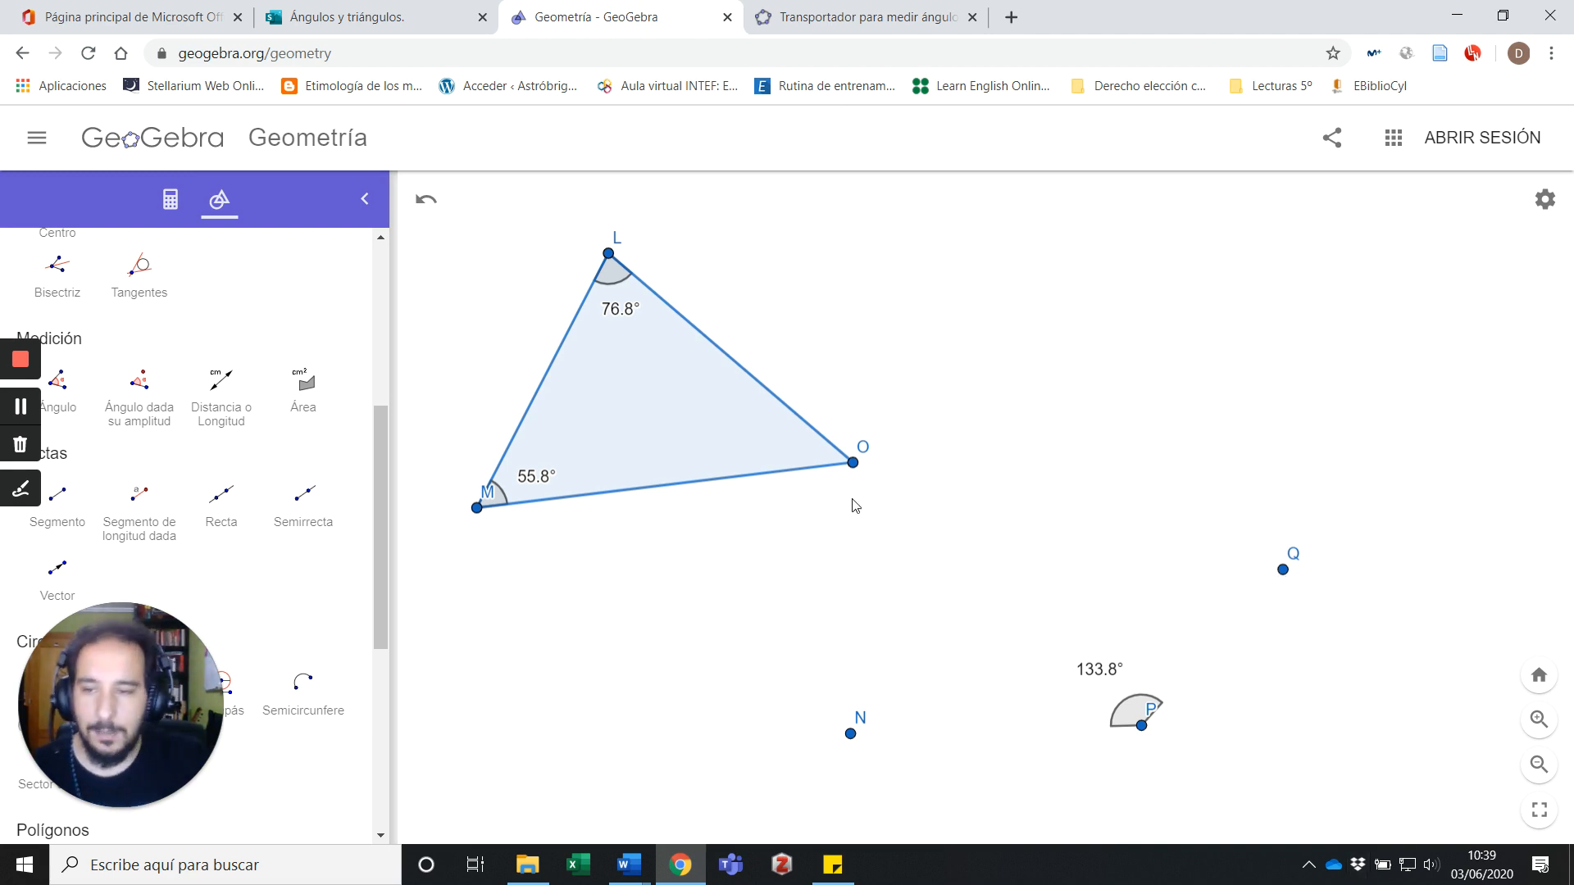
pyautogui.scroll(5, 150, 433)
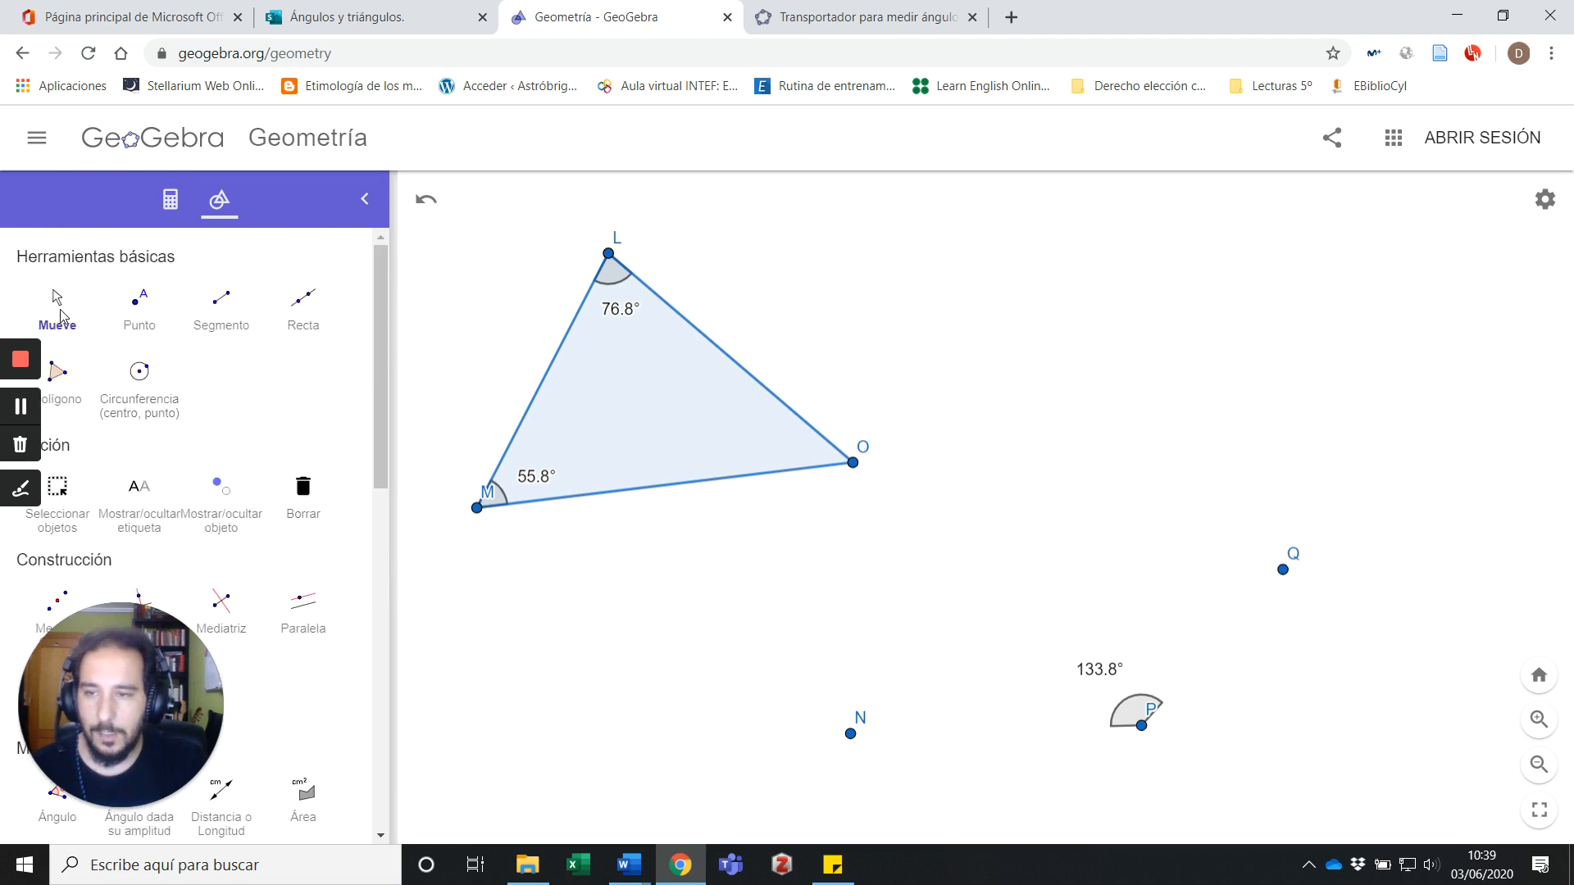
pyautogui.scroll(-4, 246, 574)
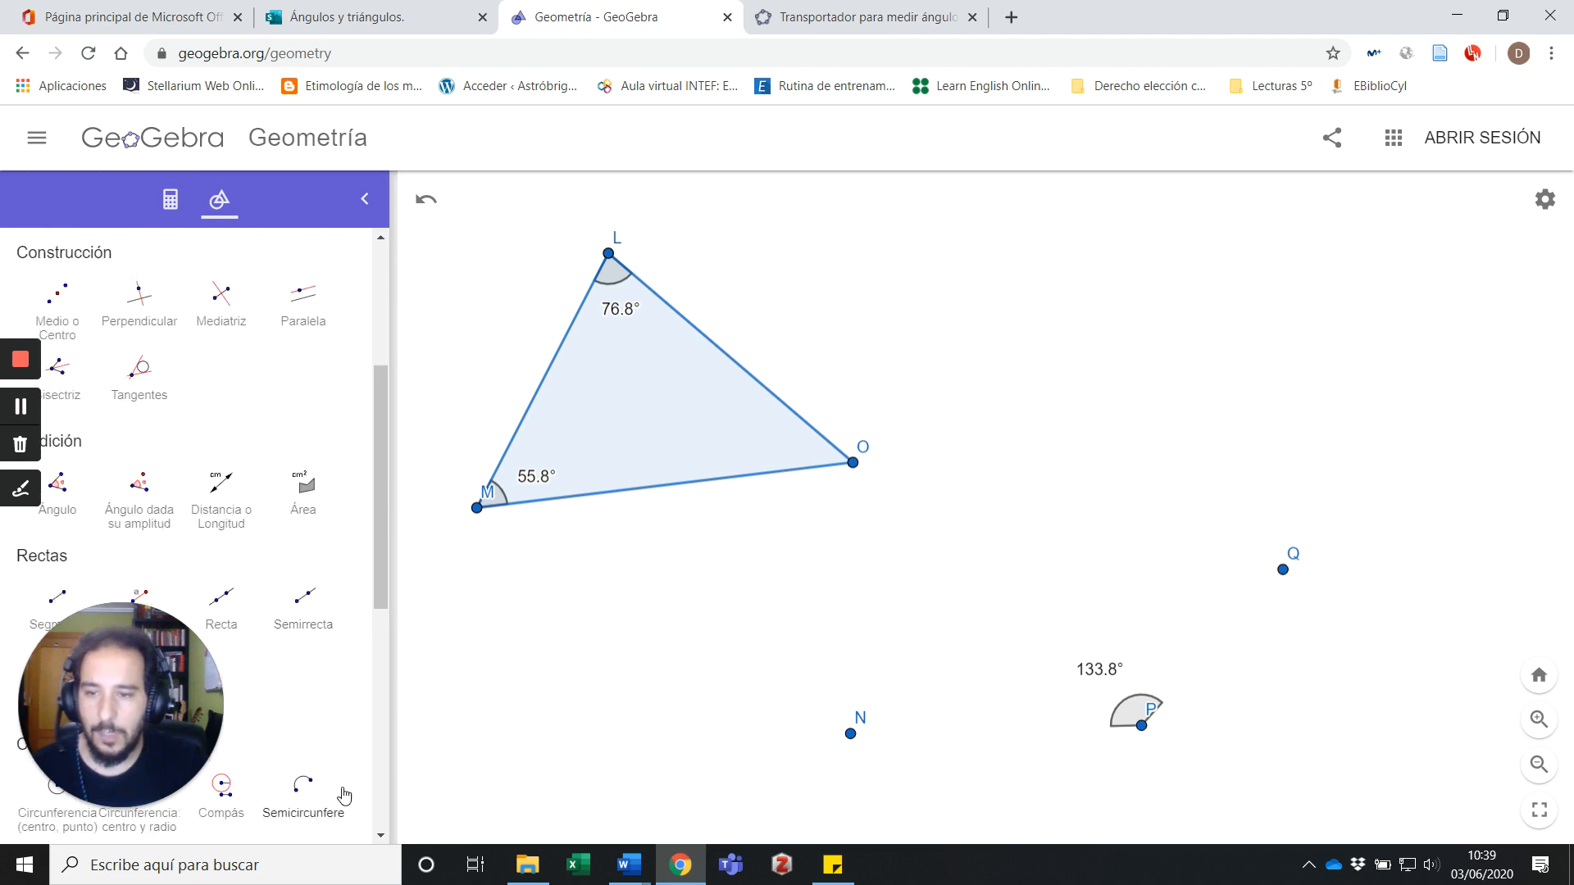
# - Reduce the free angle at P to about 120.1° by moving point Q slightly towards the triangle
pyautogui.moveTo(1284, 574); pyautogui.dragTo(1237, 575)
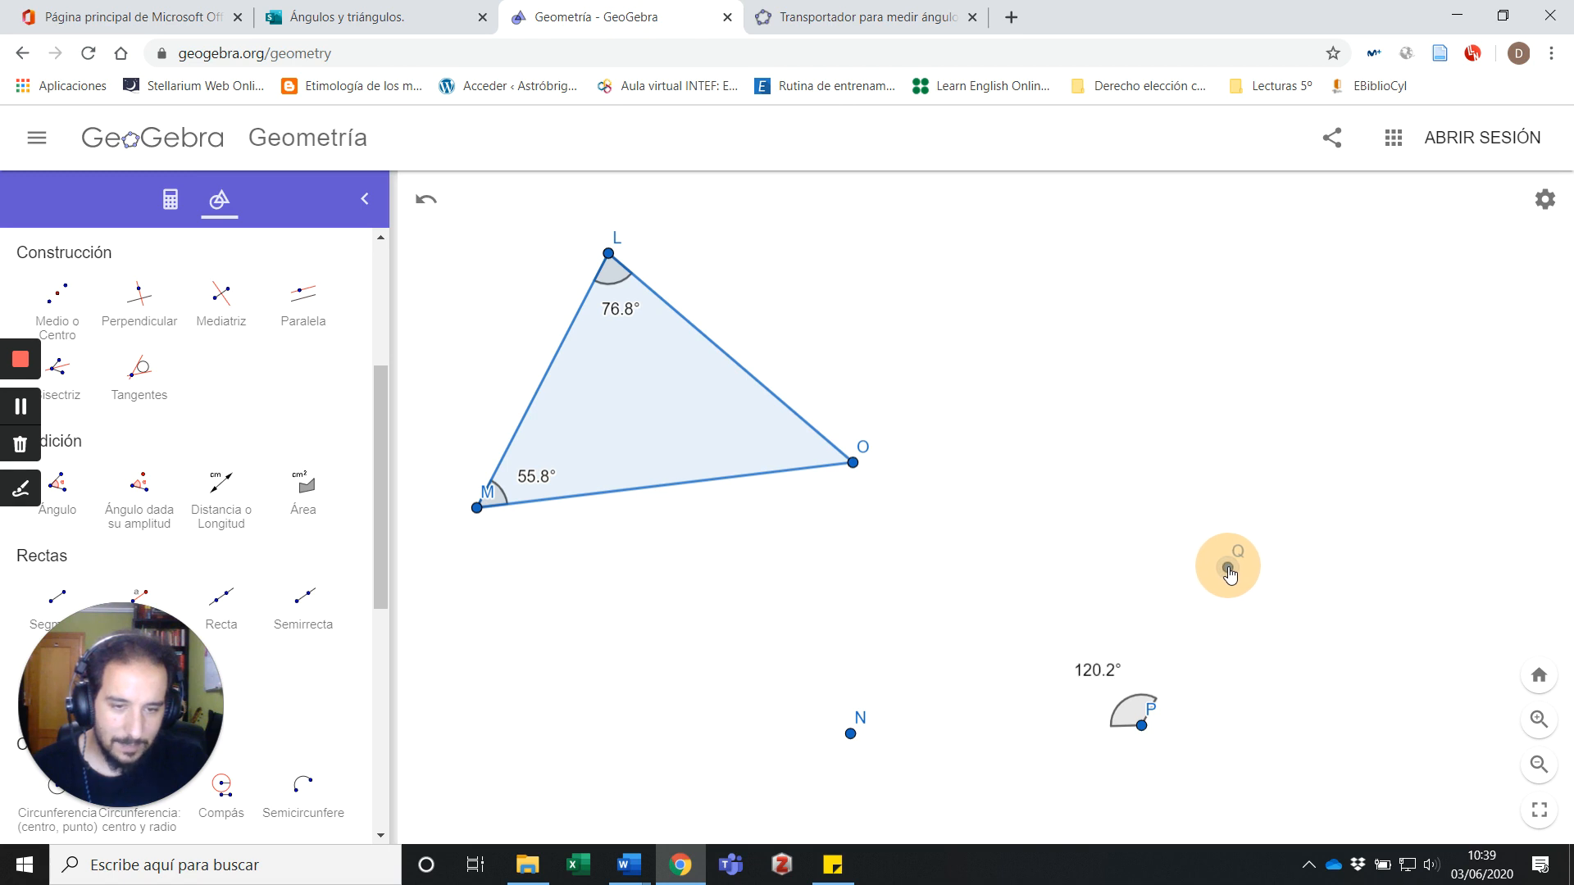
pyautogui.moveTo(1226, 567); pyautogui.dragTo(1228, 567)
pyautogui.click(1096, 548)
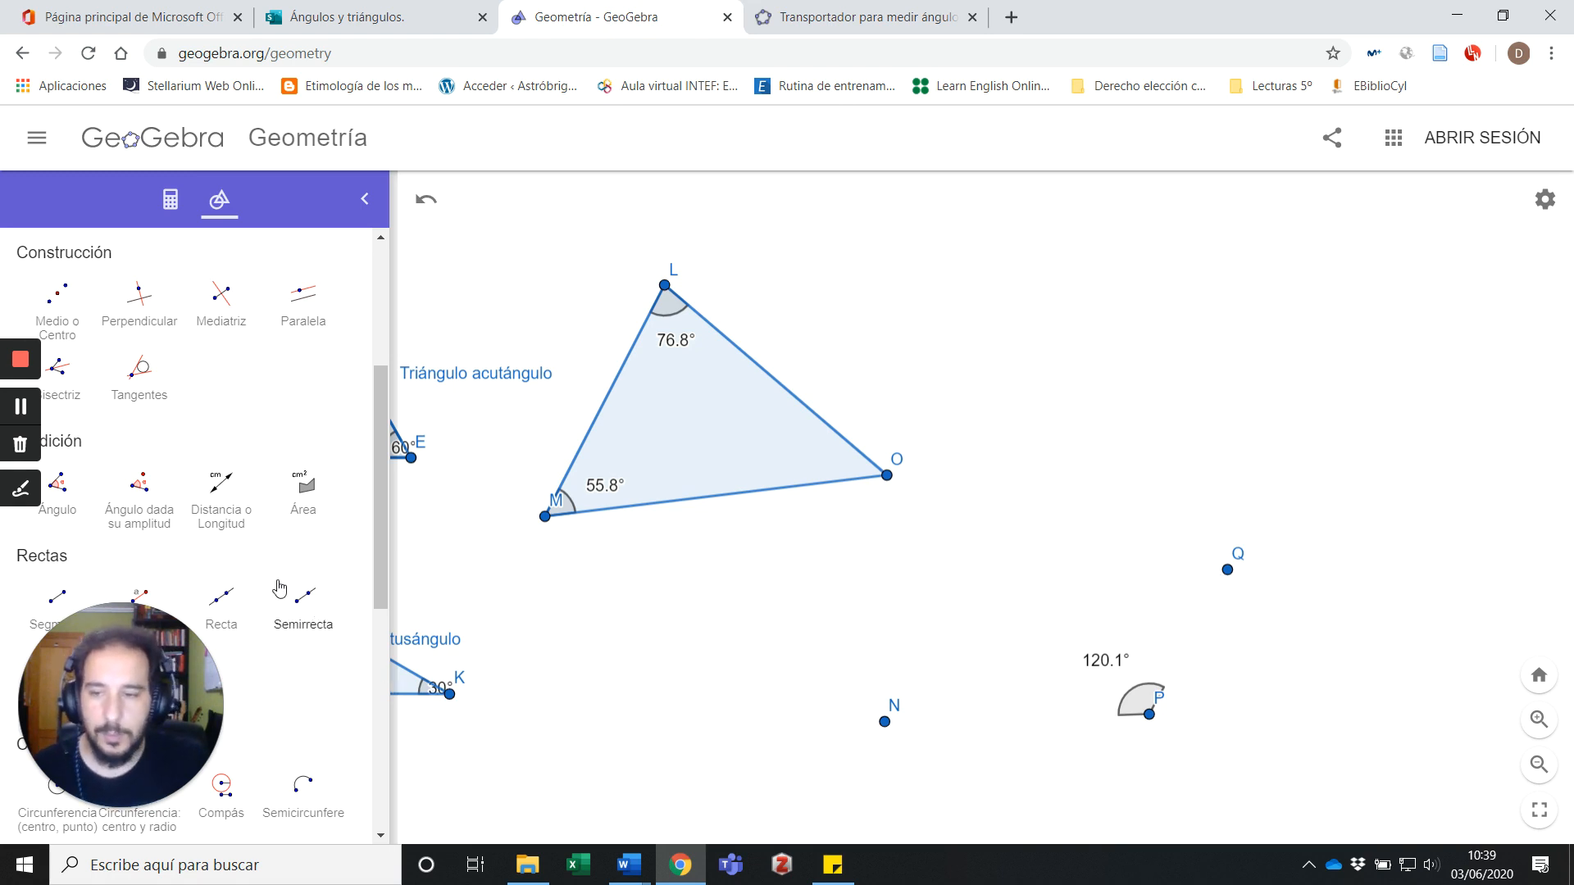
pyautogui.click(147, 496)
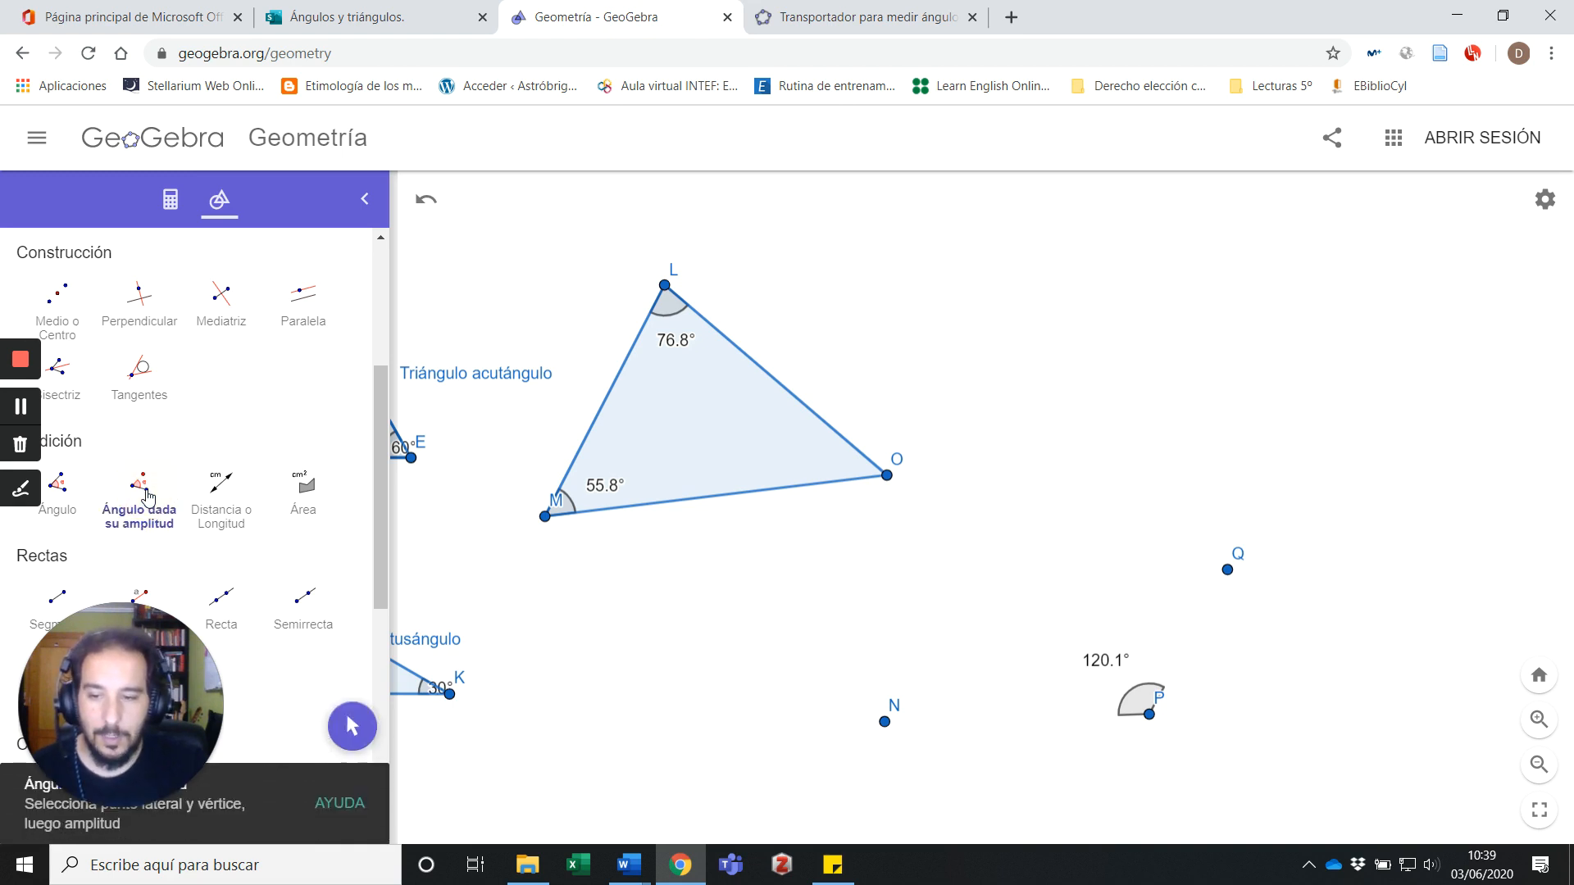
pyautogui.moveTo(106, 683); pyautogui.dragTo(106, 626)
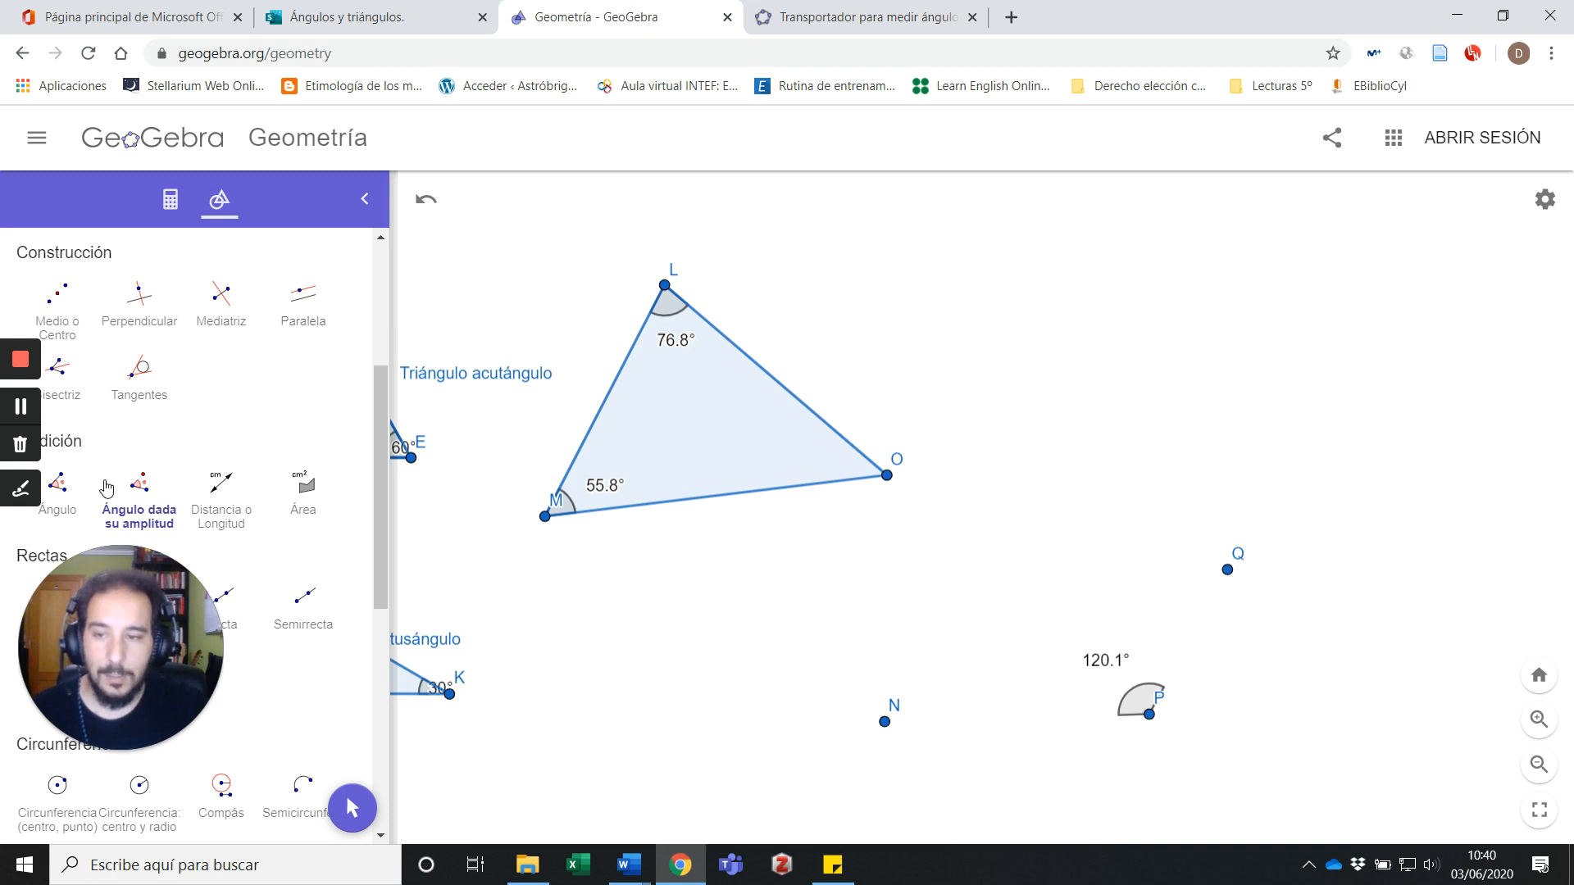
# - Mark a free angle of about 38° with the Angle tool from three new points in the empty area beside the large triangle
pyautogui.scroll(1, 82, 524)
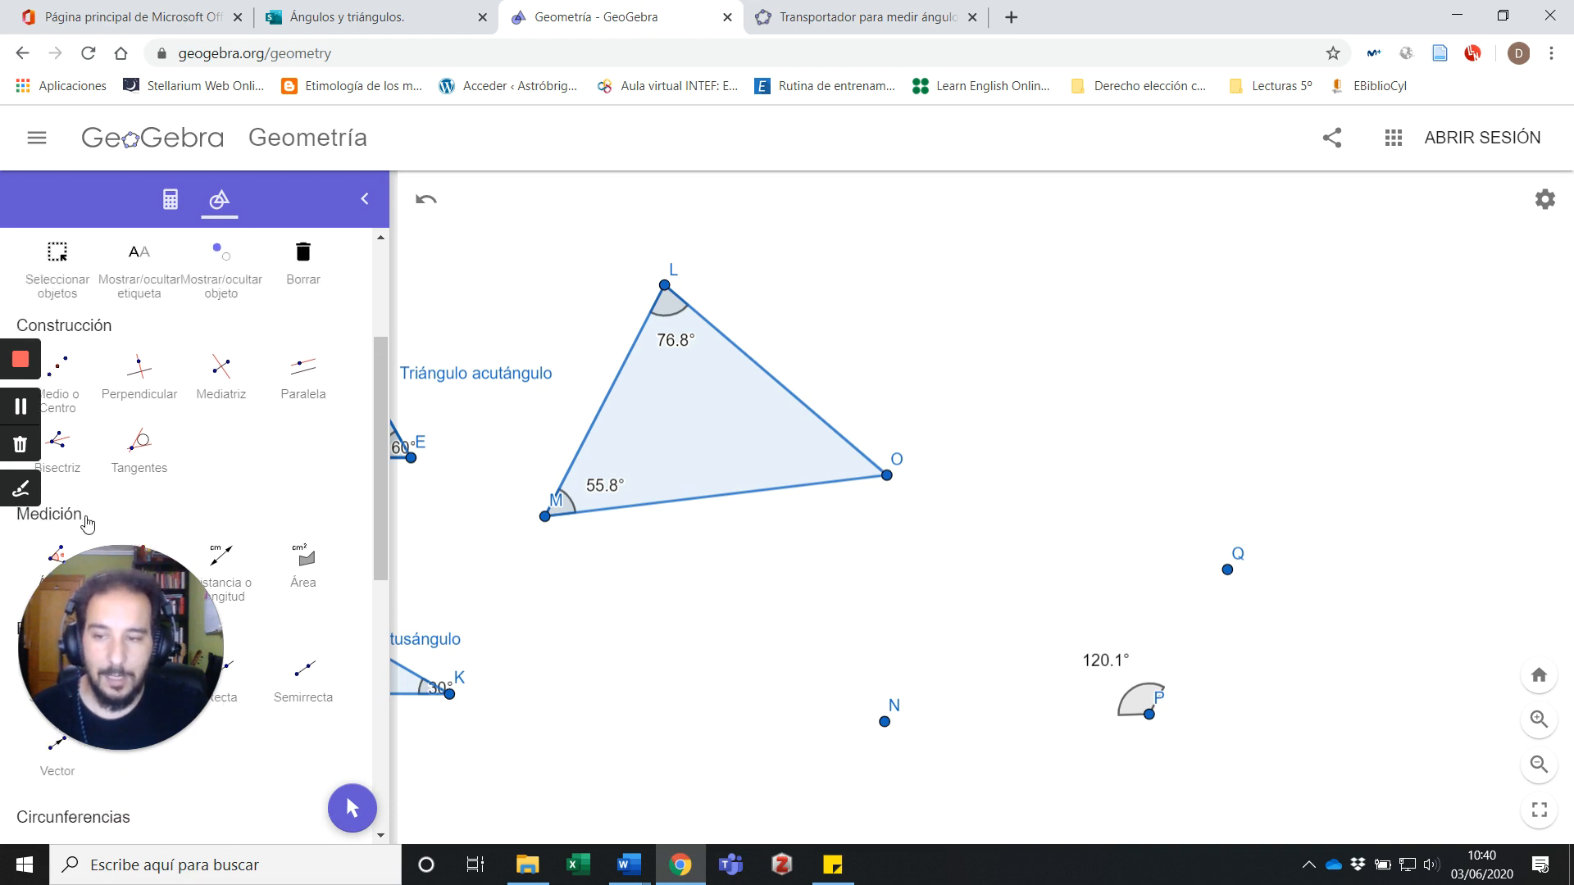
pyautogui.scroll(-1, 85, 525)
pyautogui.scroll(1, 89, 508)
pyautogui.scroll(1, 90, 506)
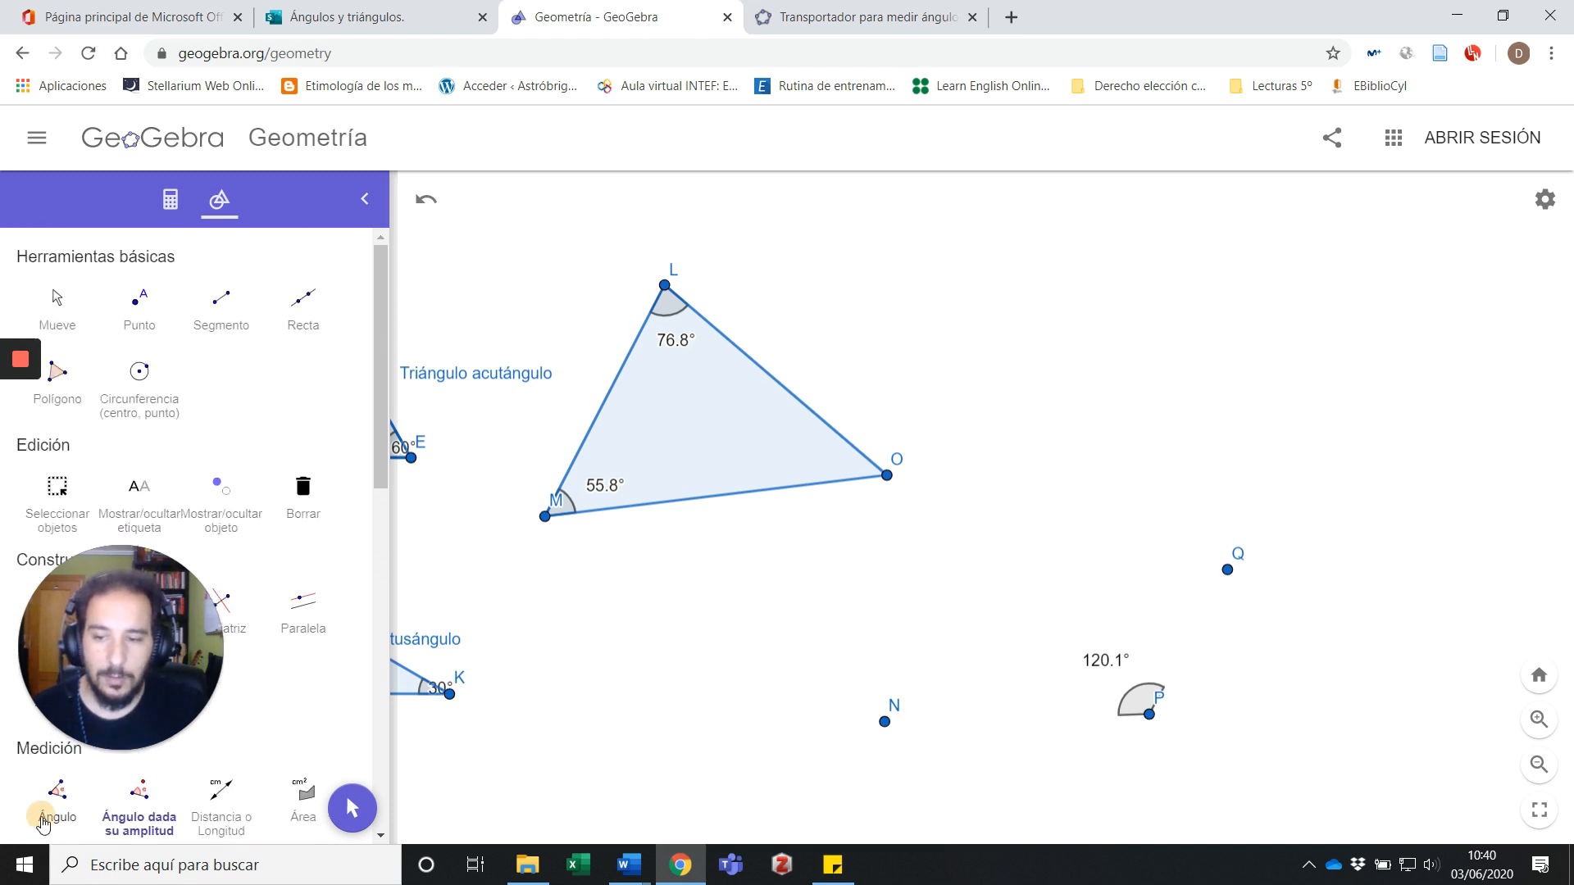
pyautogui.click(37, 811)
pyautogui.click(1029, 378)
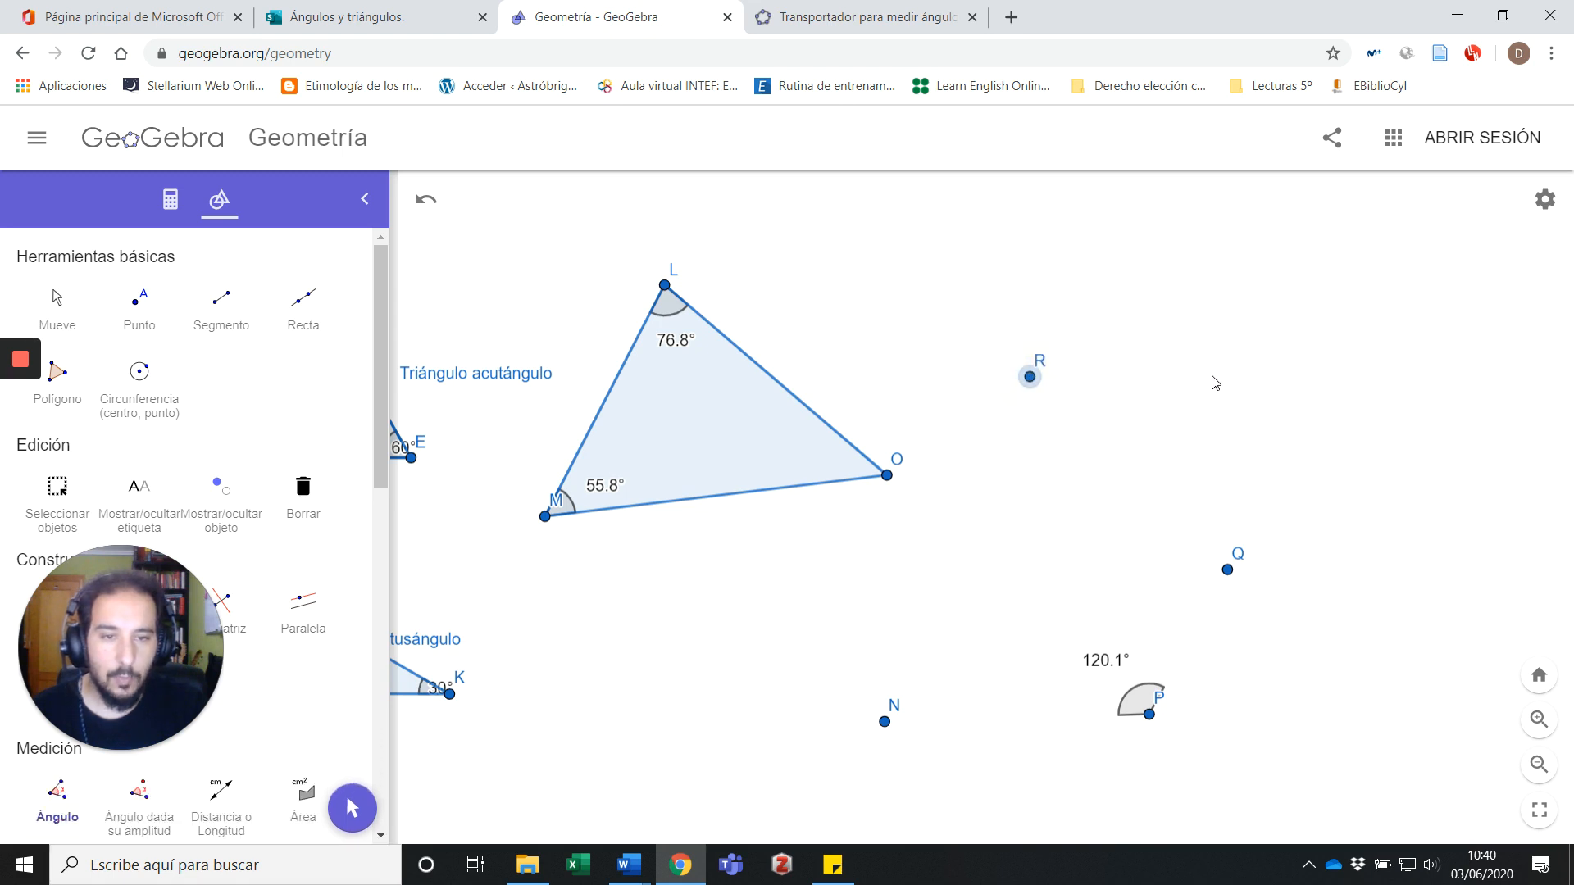
pyautogui.click(1263, 369)
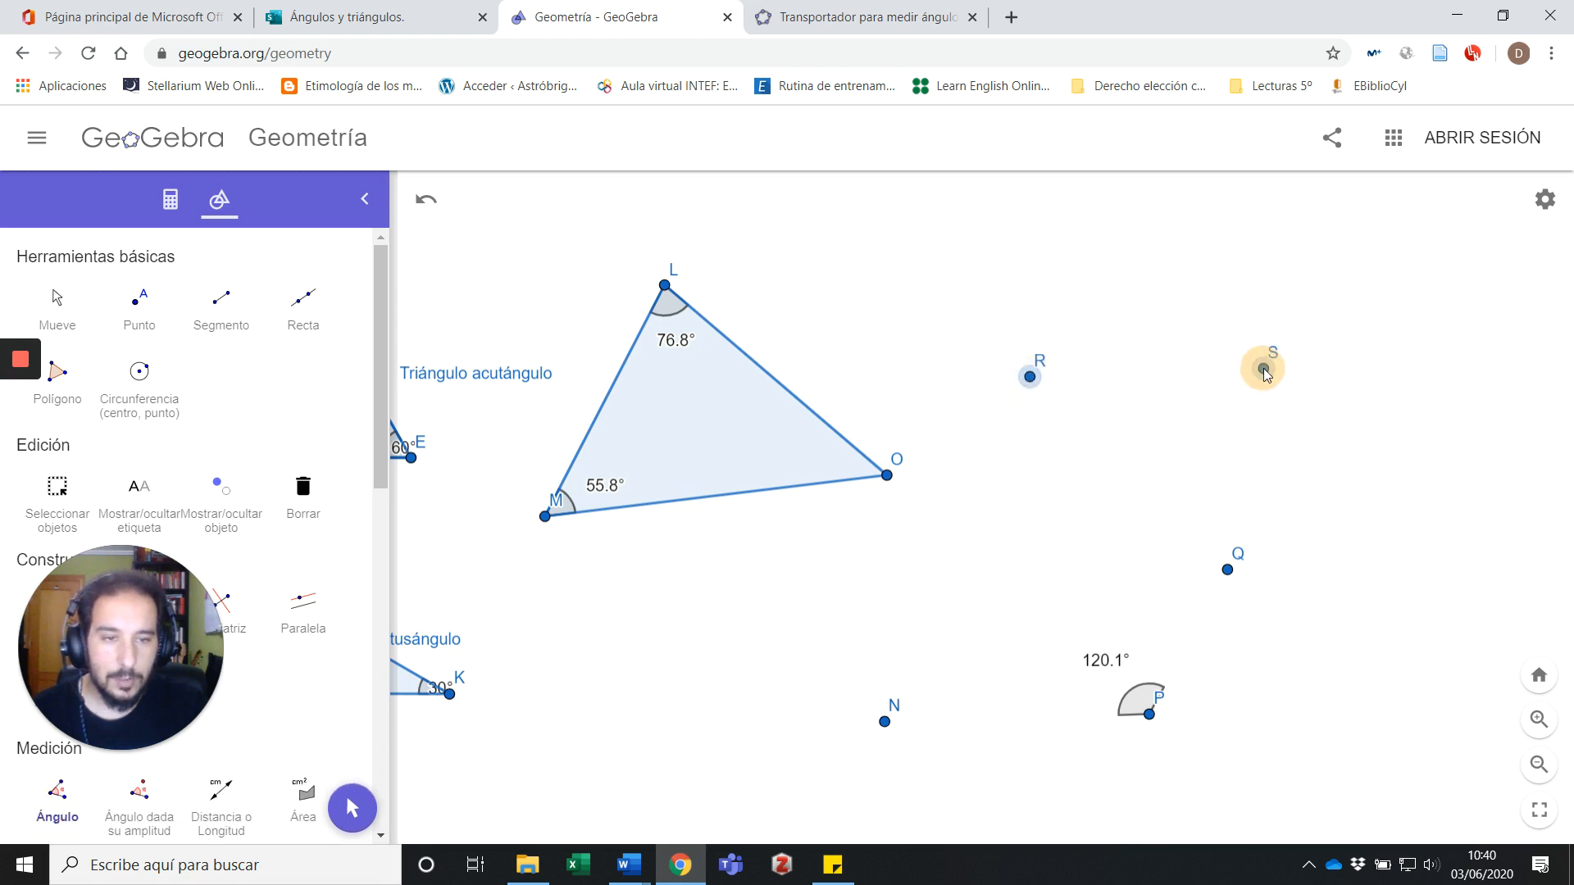
pyautogui.click(1151, 285)
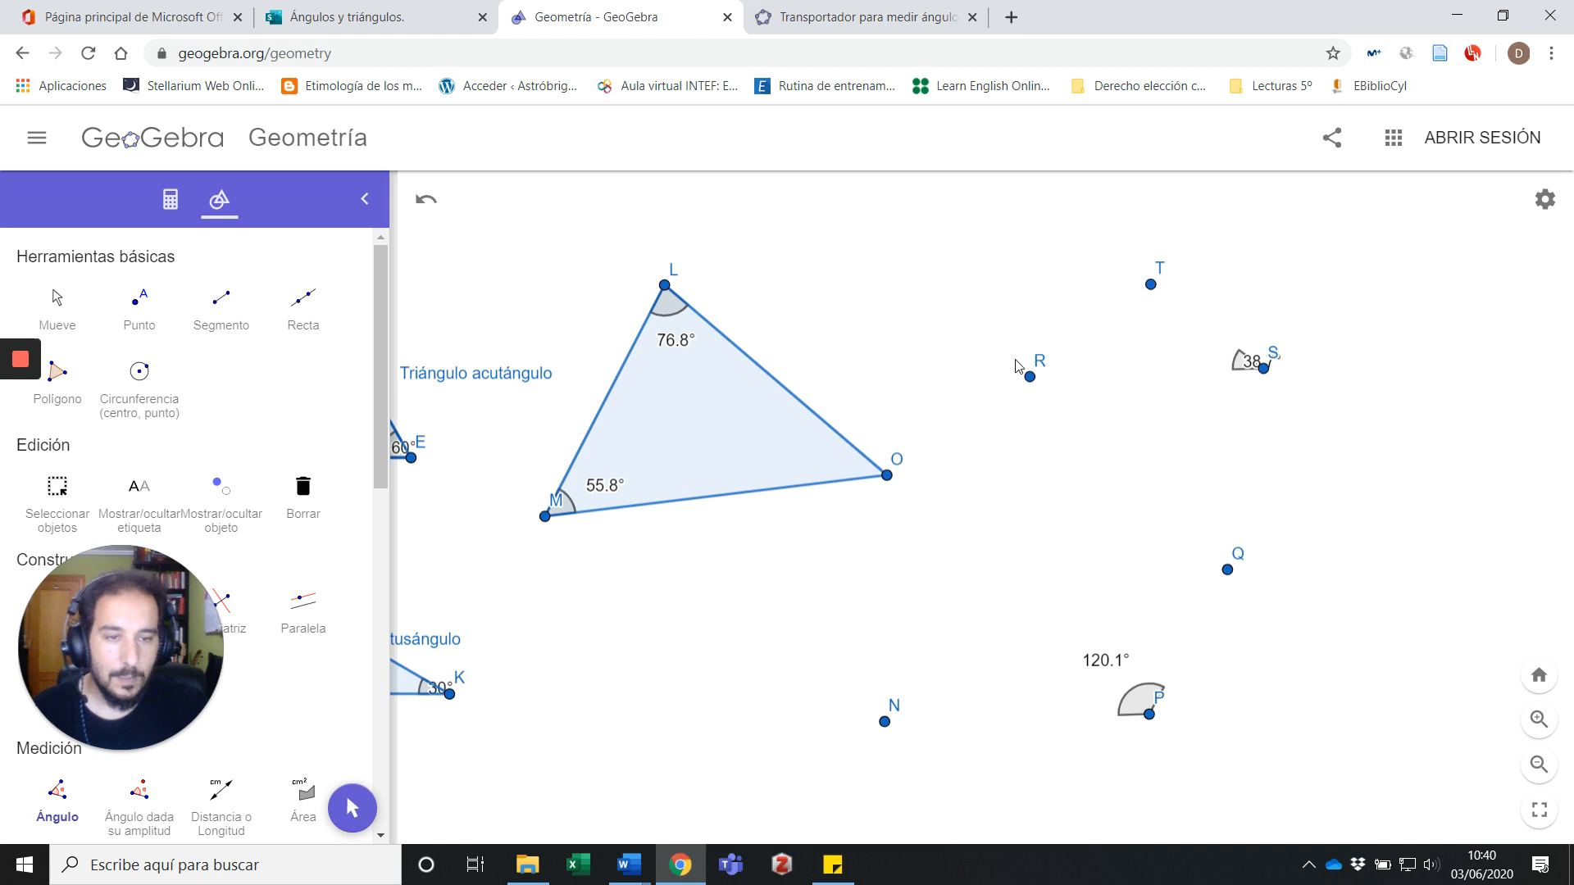
# - Delete the free angle at P below the triangle together with its points N, P and Q
pyautogui.click(353, 809)
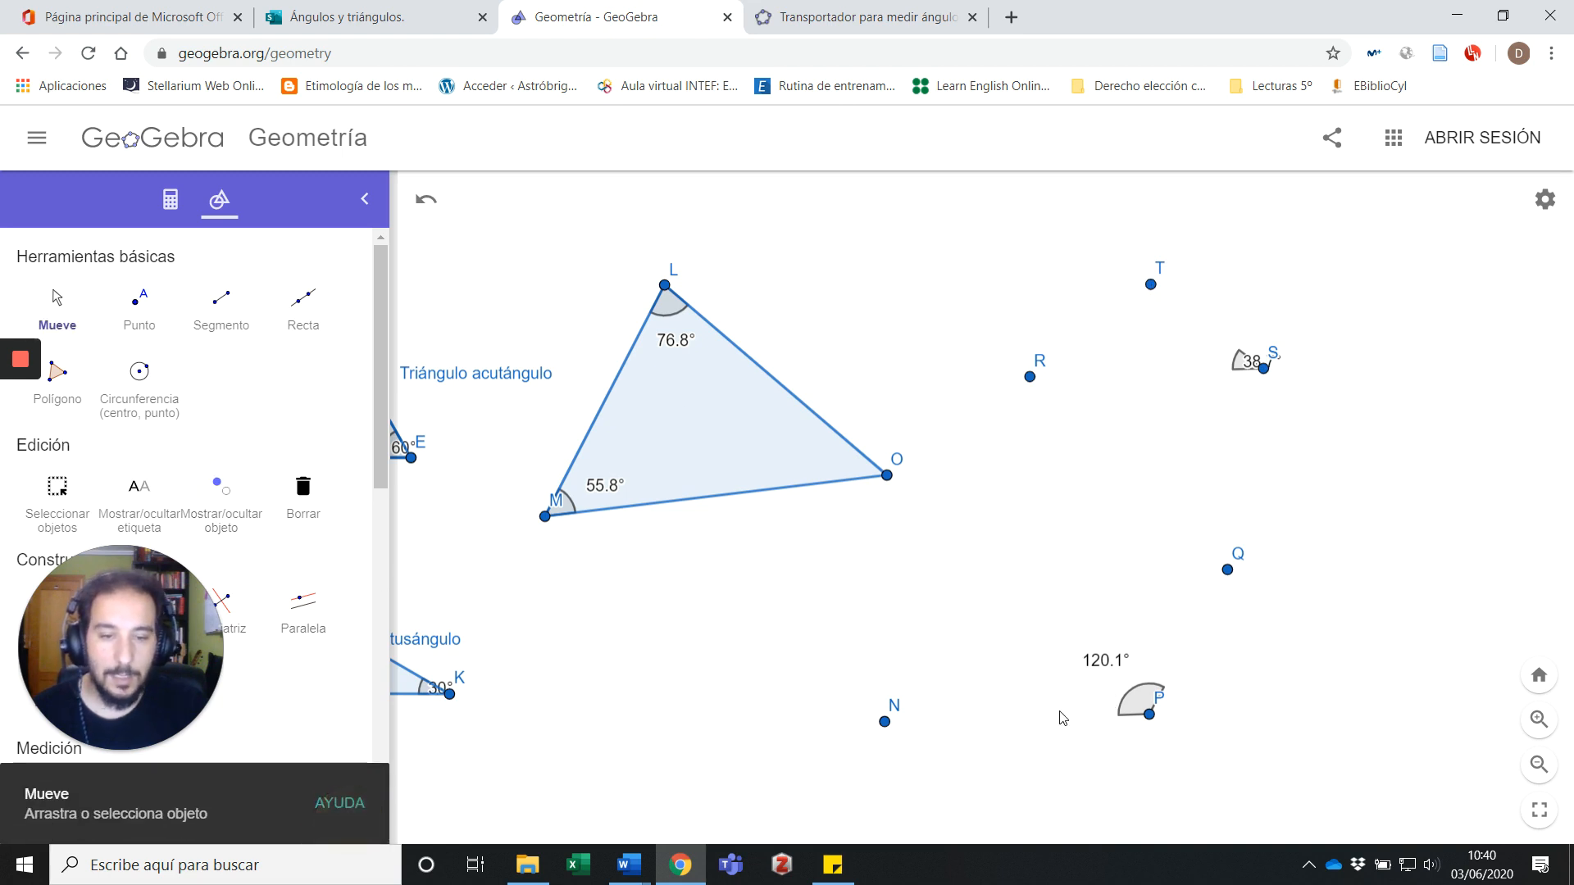
pyautogui.click(885, 721)
pyautogui.moveTo(884, 722); pyautogui.dragTo(1147, 728)
pyautogui.click(1146, 721)
pyautogui.press('Delete')
pyautogui.click(1227, 575)
pyautogui.press('Delete')
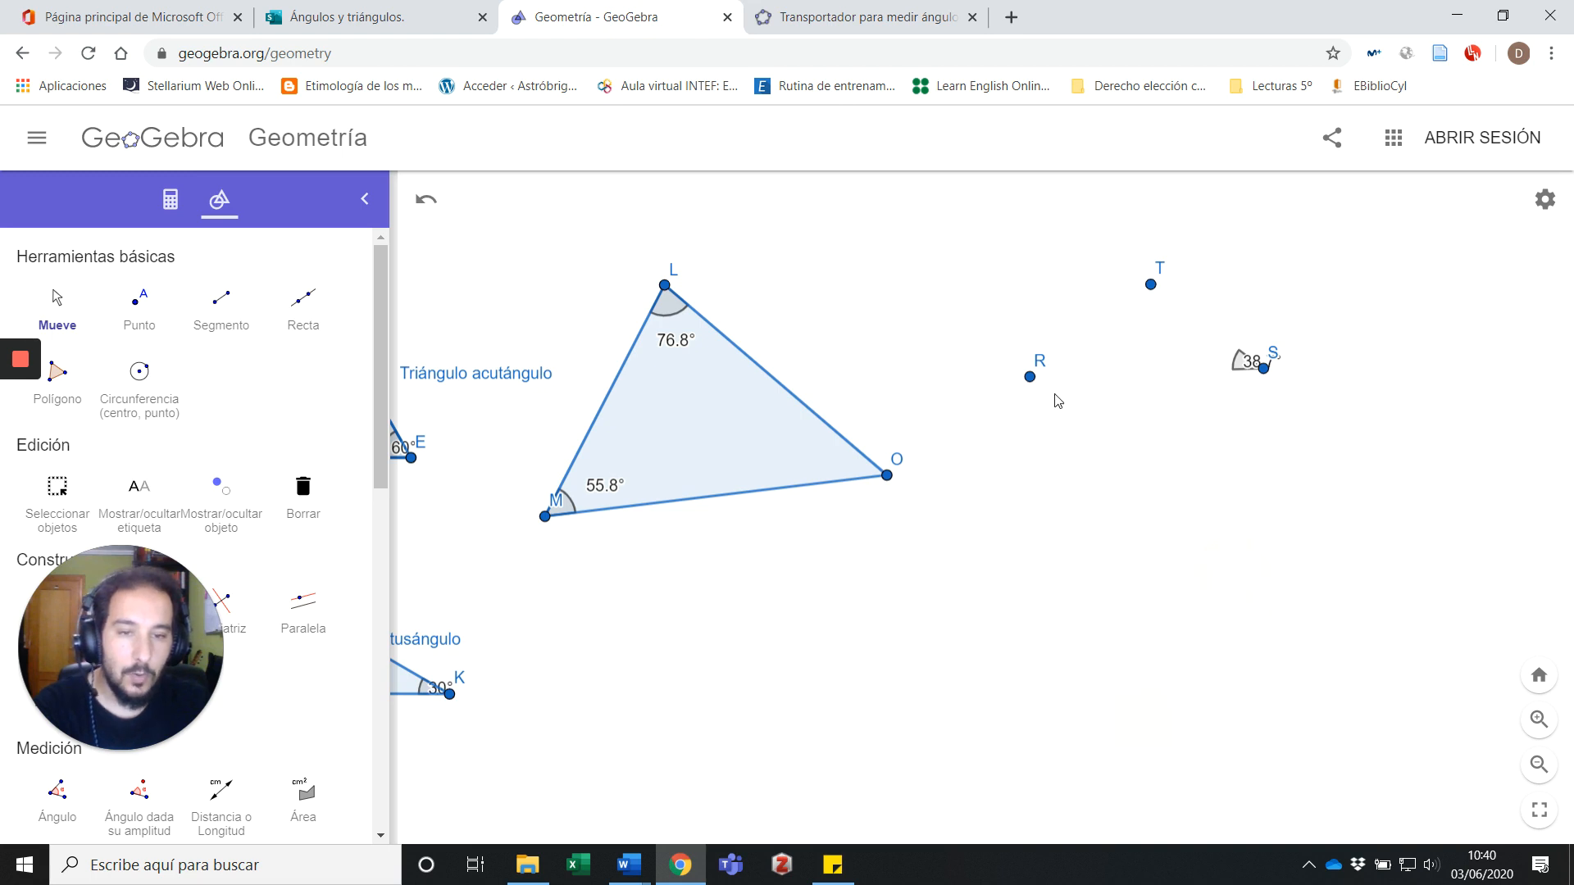
# - Delete the free angle at S beside the triangle together with its points R, S and T
pyautogui.click(1028, 379)
pyautogui.press('Delete')
pyautogui.click(1263, 368)
pyautogui.press('Delete')
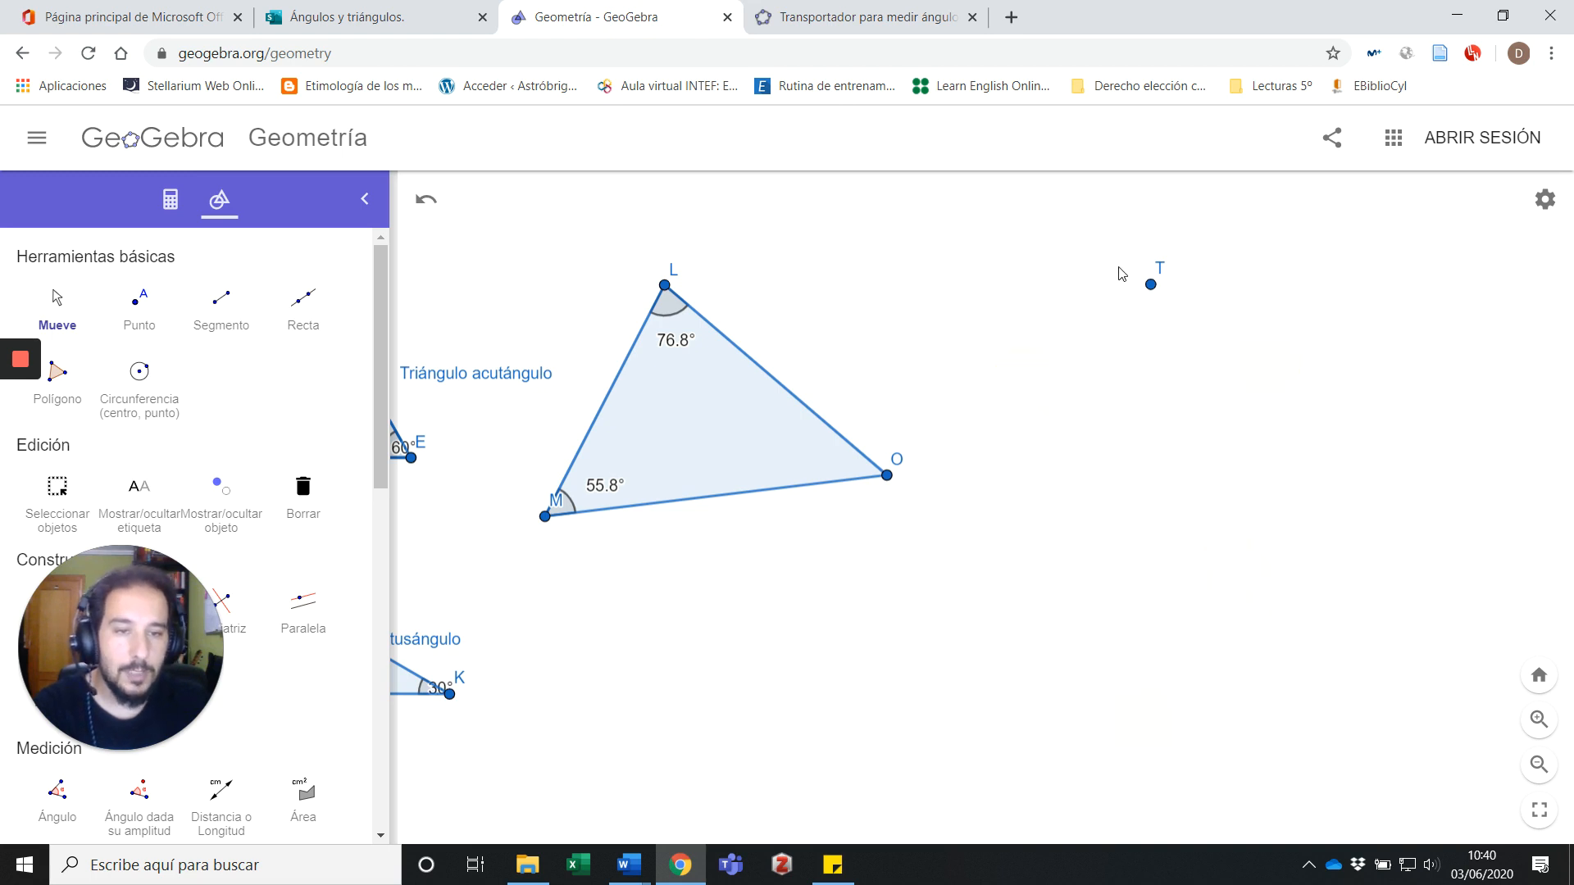
pyautogui.click(1151, 286)
pyautogui.press('Delete')
# - Draw a nearly horizontal segment from N to P in the empty area below the large triangle
pyautogui.click(222, 316)
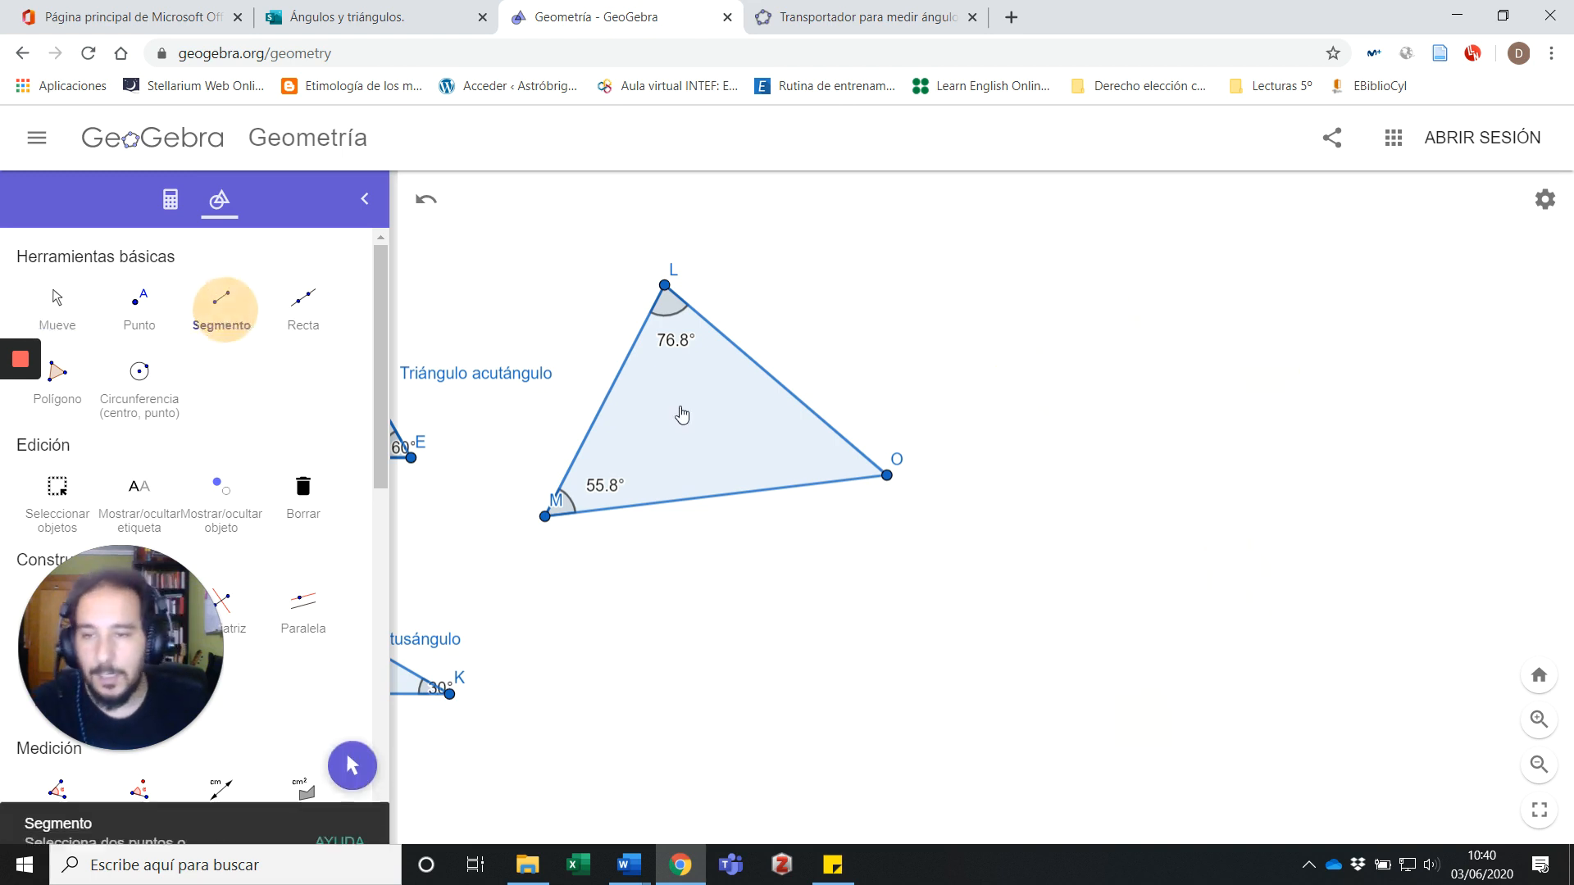
pyautogui.click(847, 657)
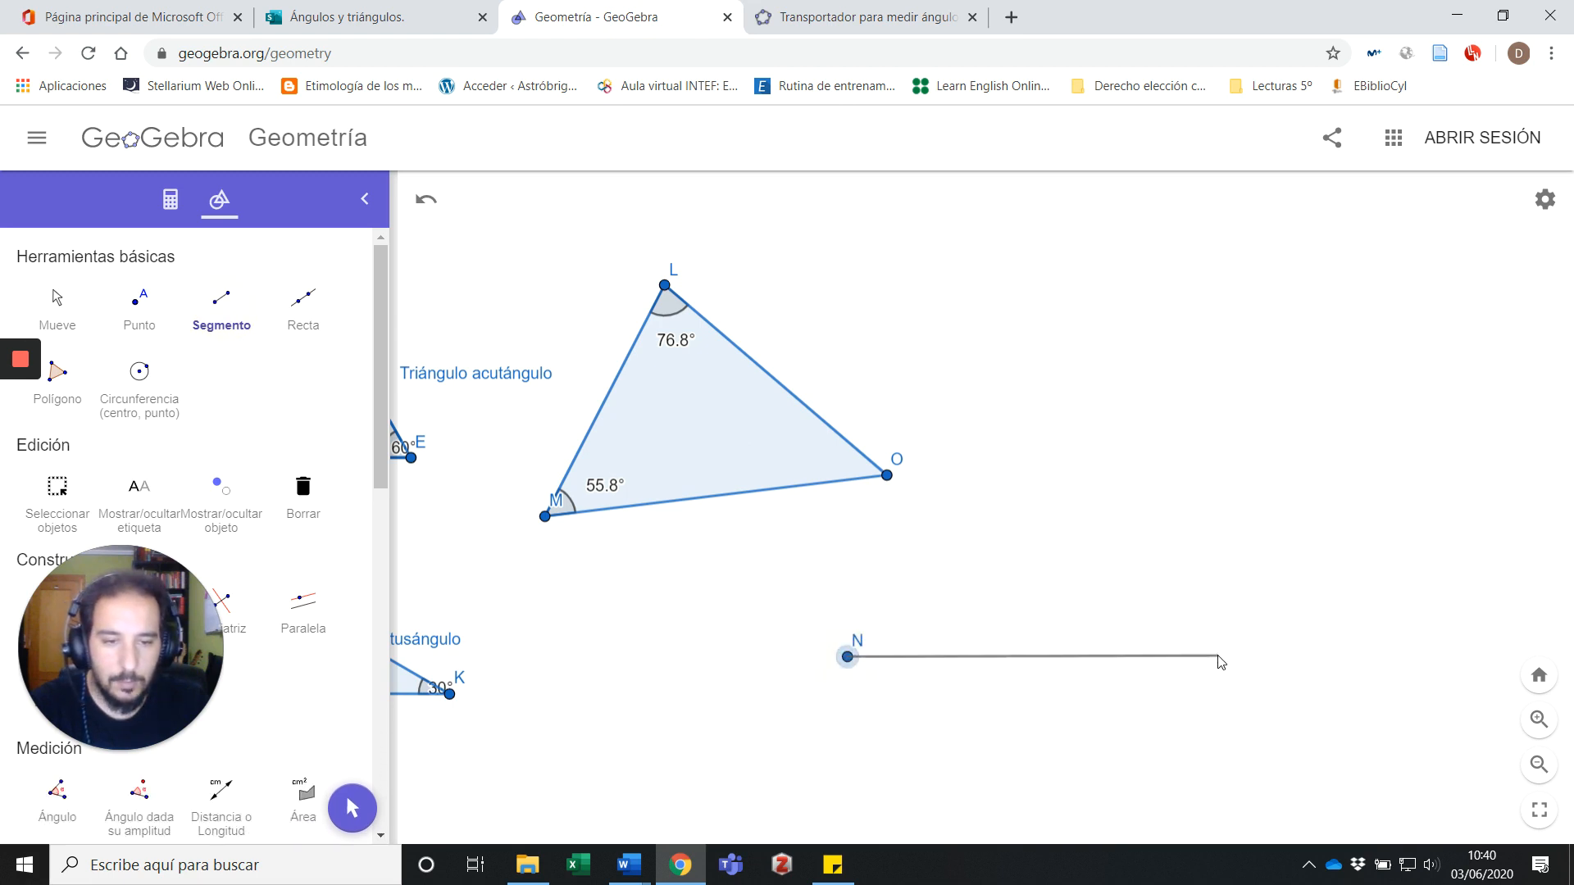
pyautogui.click(1218, 657)
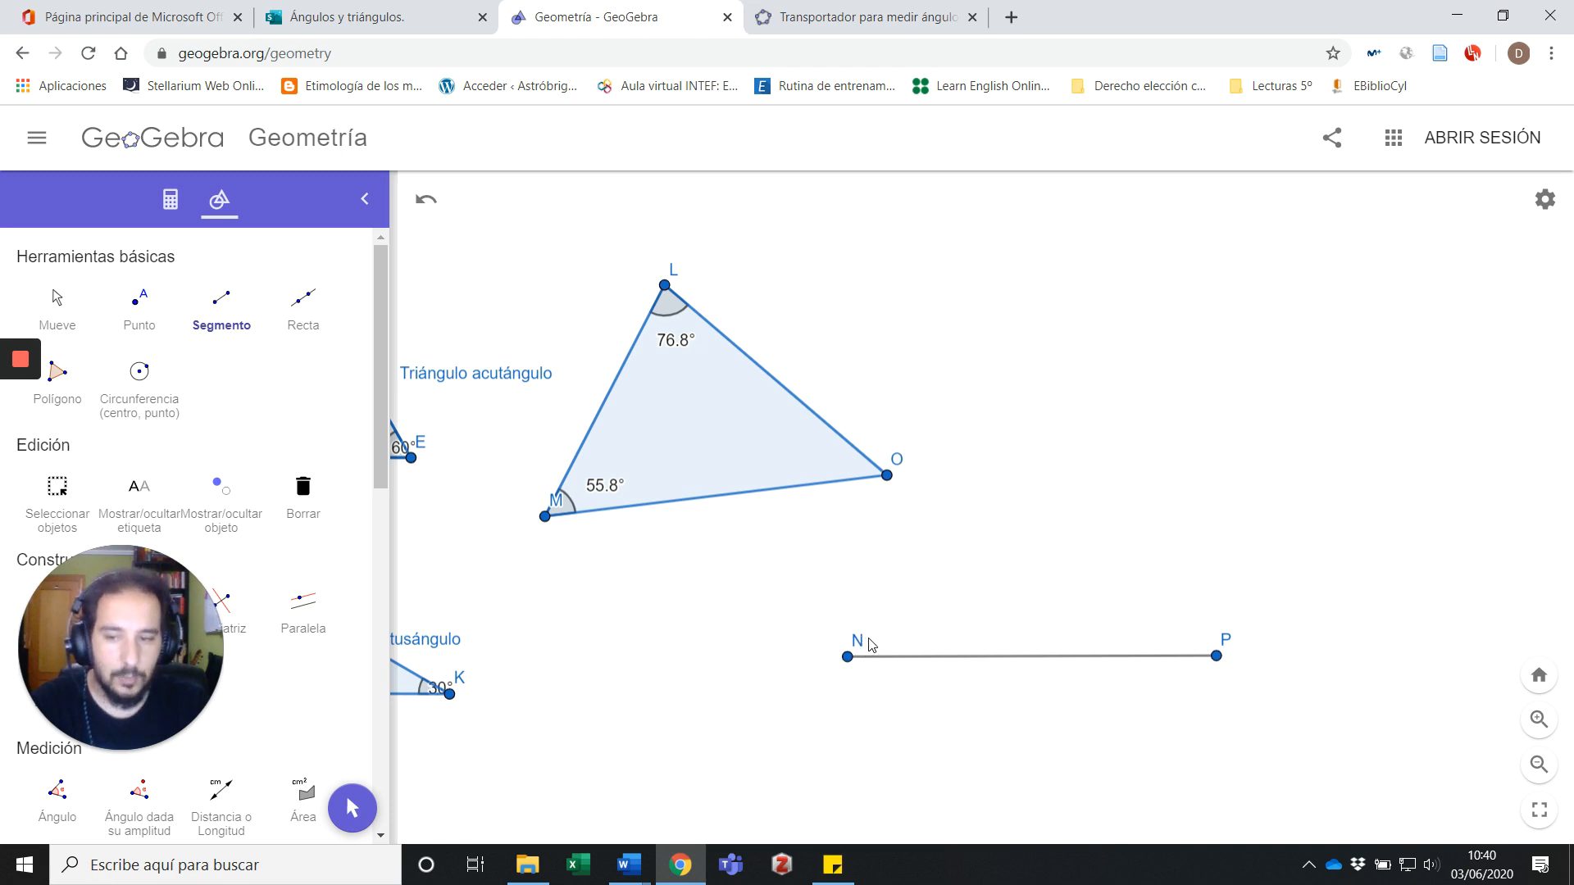
# - Construct a clockwise (sentido horario) angle of 20° from point P about vertex N using the angle-with-given-size tool
pyautogui.click(139, 794)
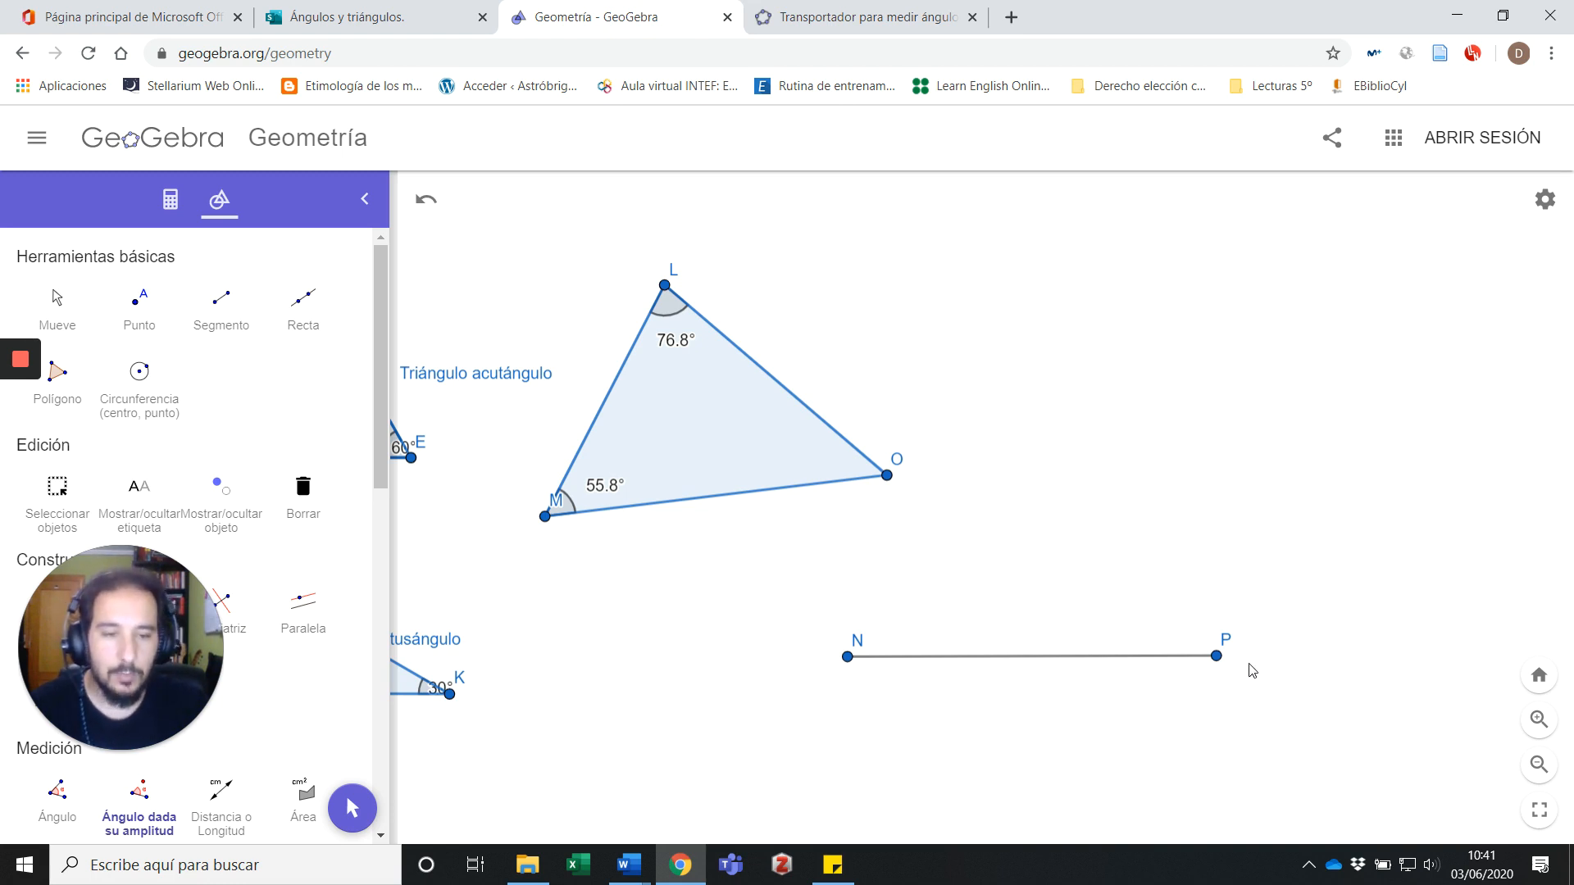
pyautogui.click(1217, 657)
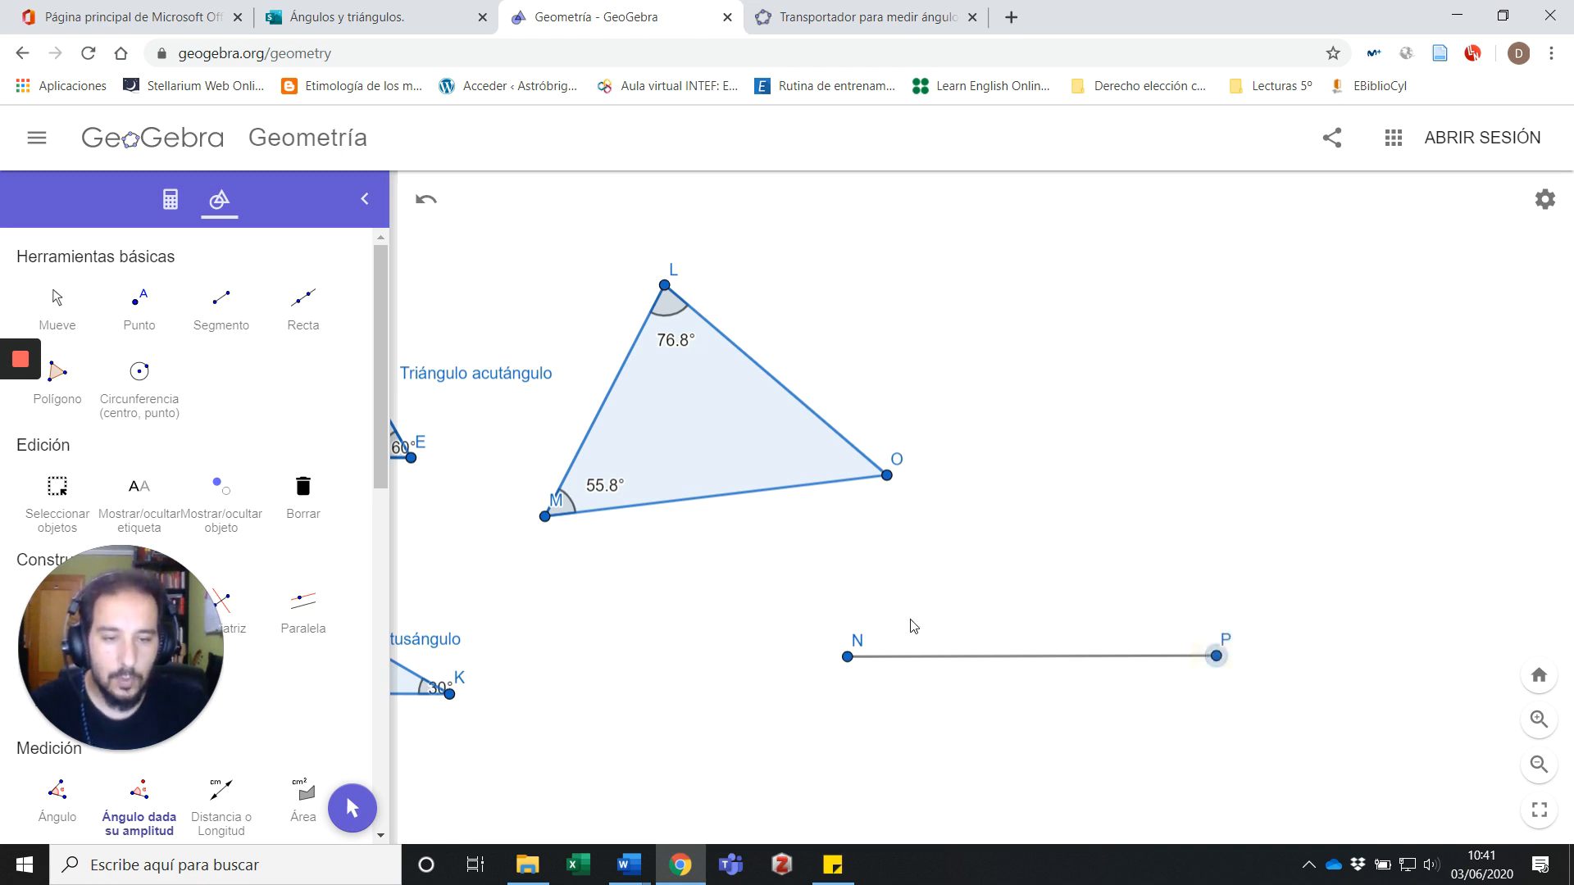
pyautogui.click(848, 657)
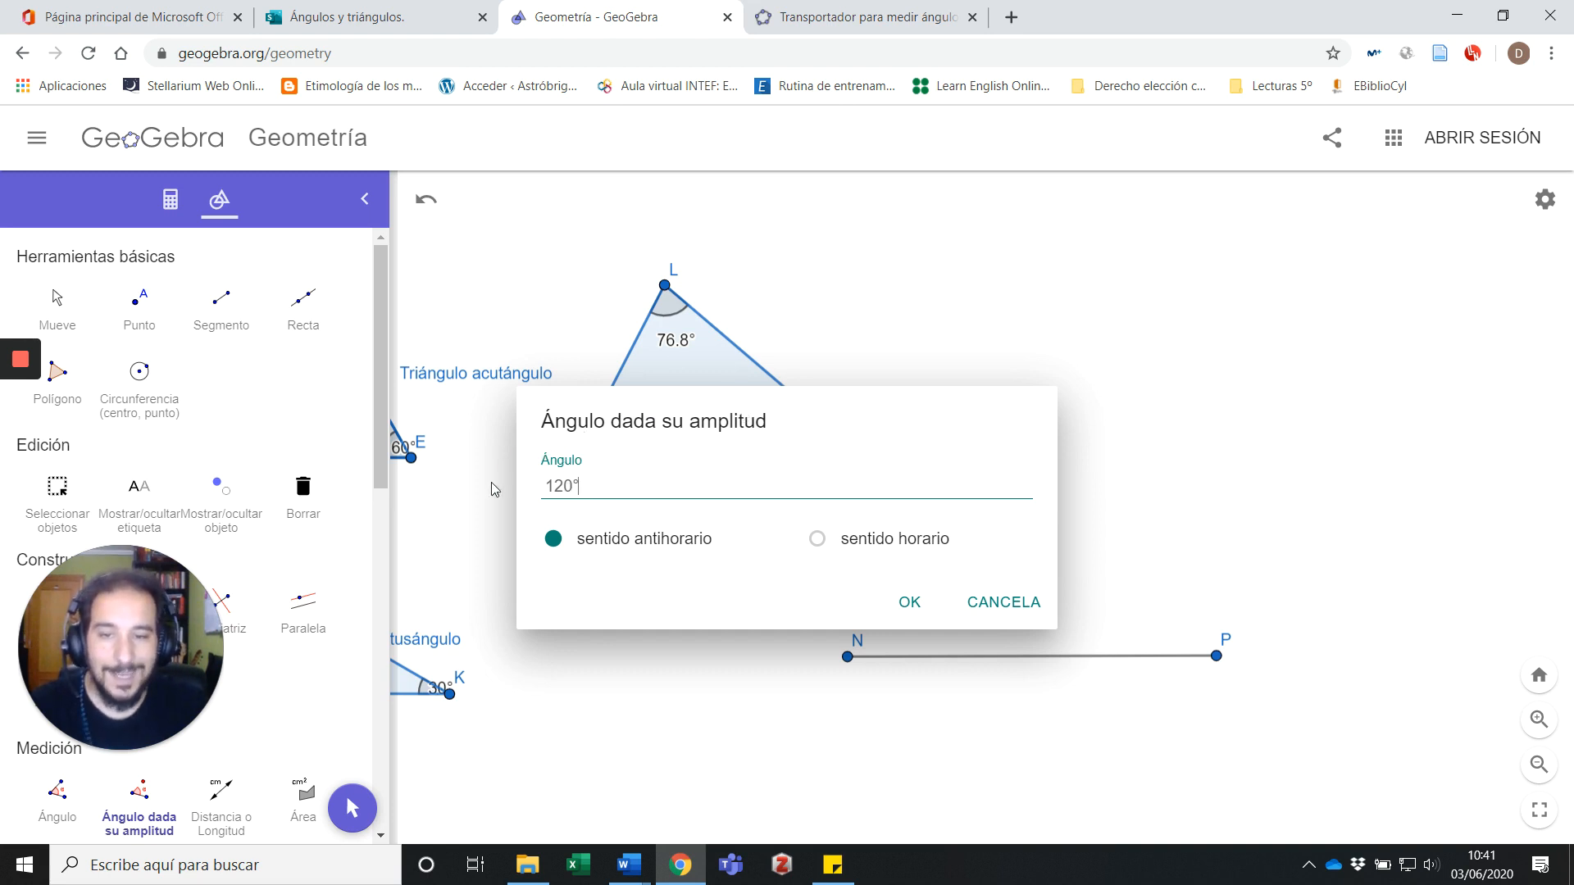
pyautogui.moveTo(588, 488); pyautogui.dragTo(551, 485)
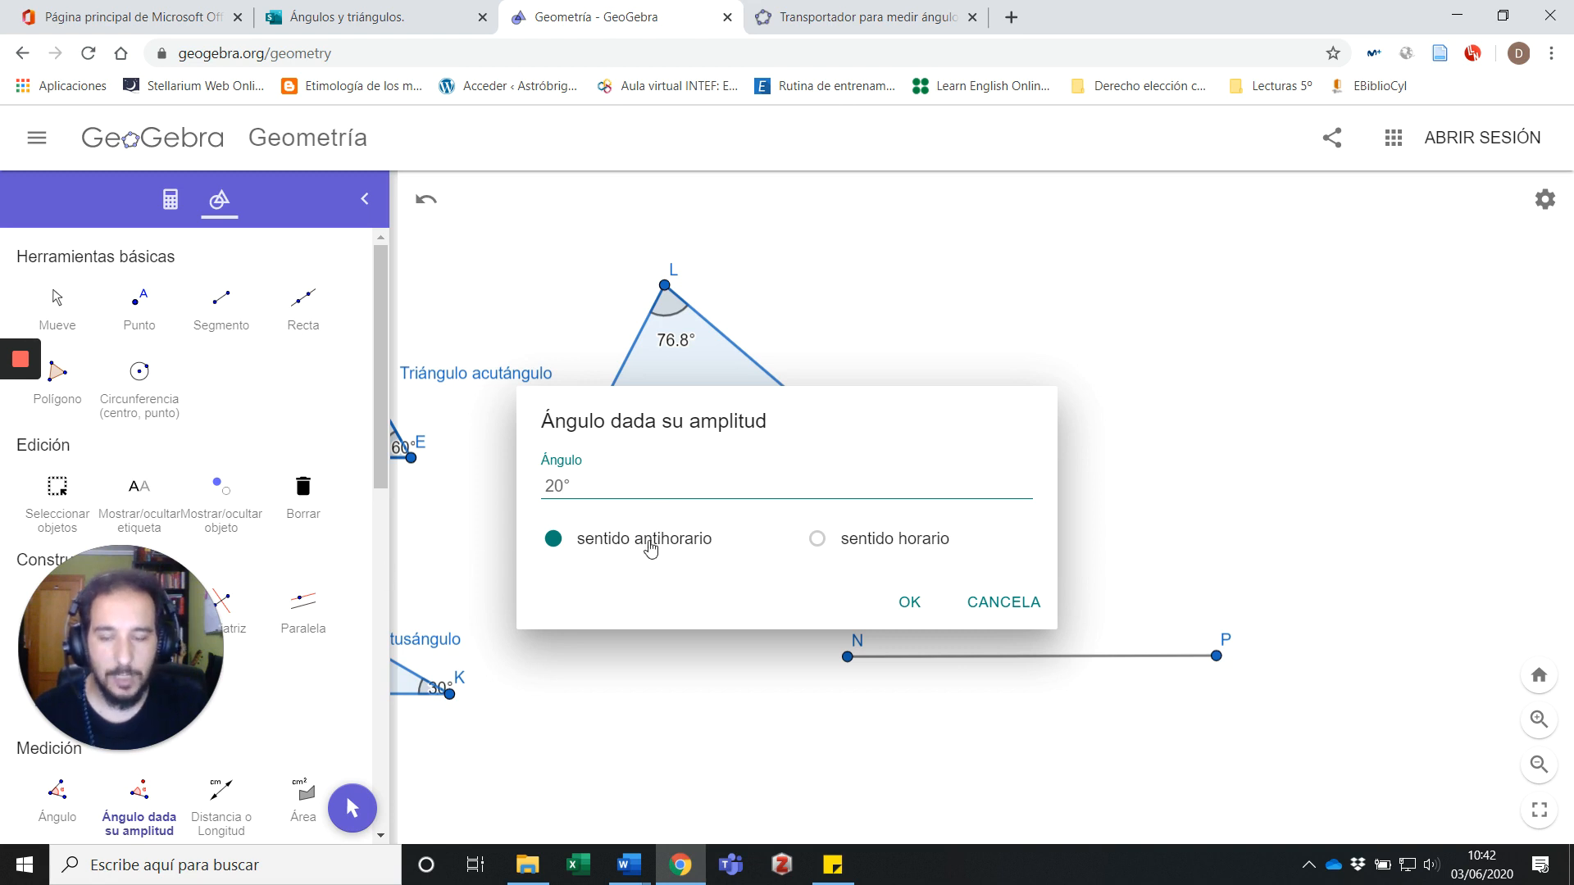
pyautogui.click(818, 538)
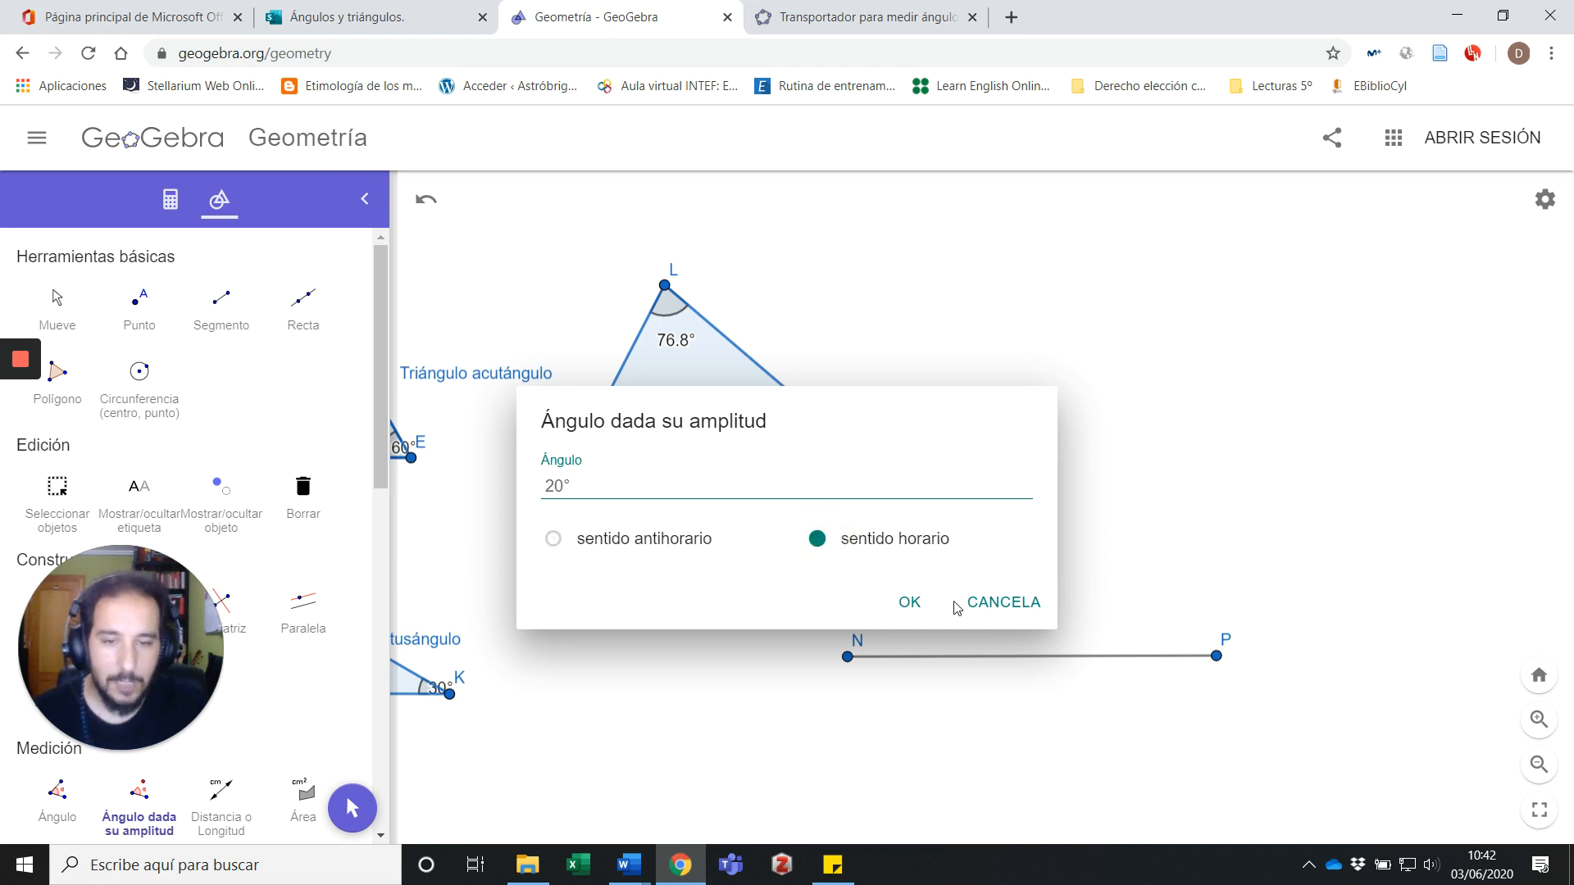
pyautogui.click(917, 603)
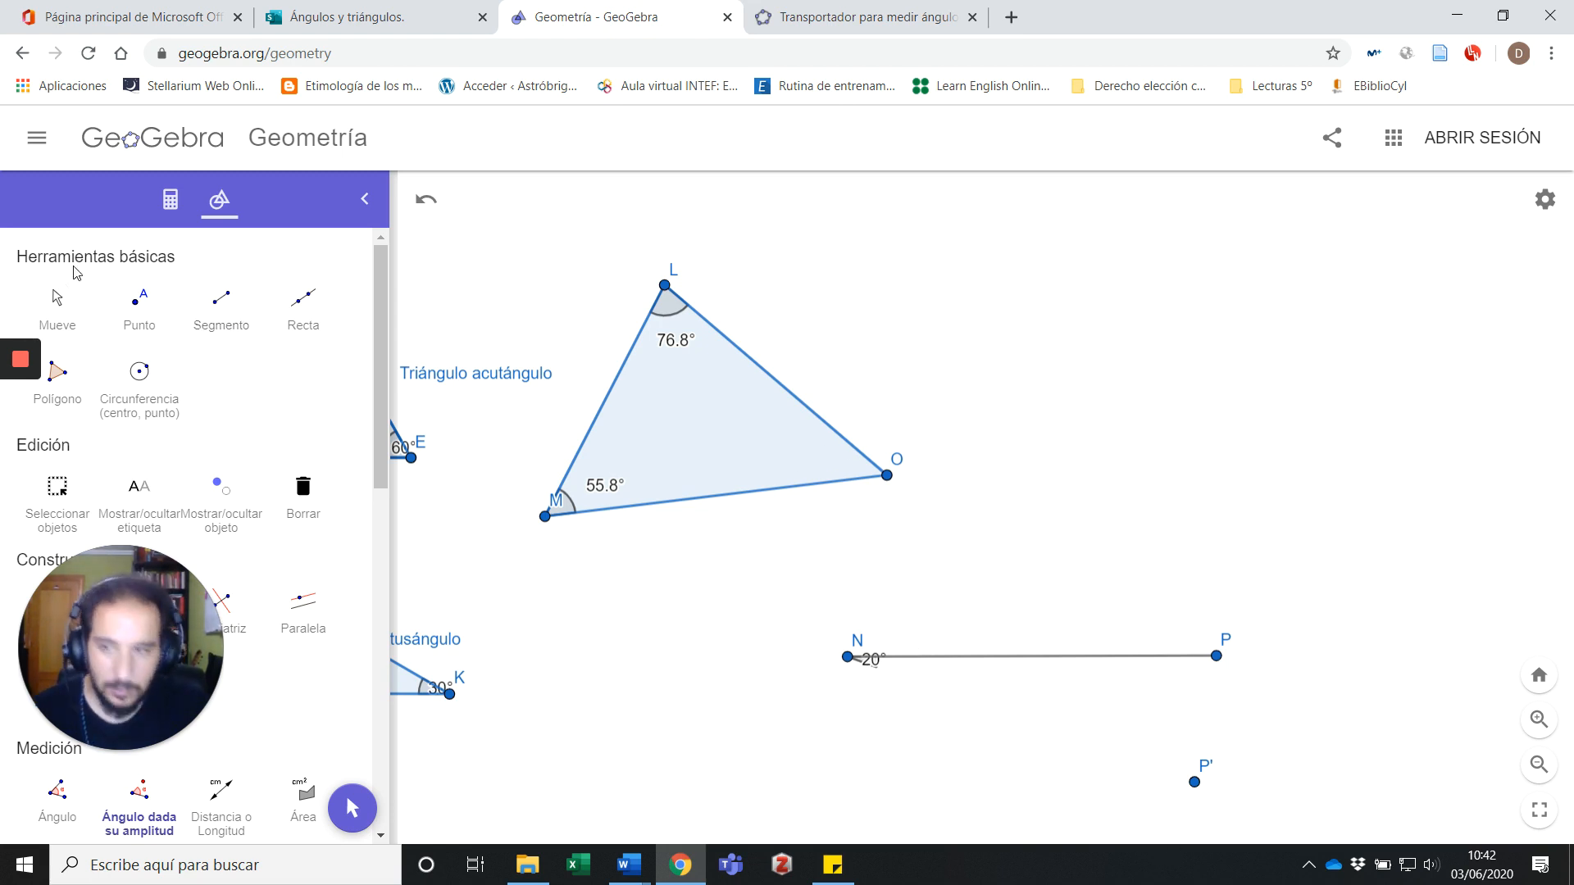
# - Move the value label of the 20° angle clear of vertex N, placing it just below segment NP
pyautogui.scroll(-3, 324, 725)
pyautogui.click(353, 809)
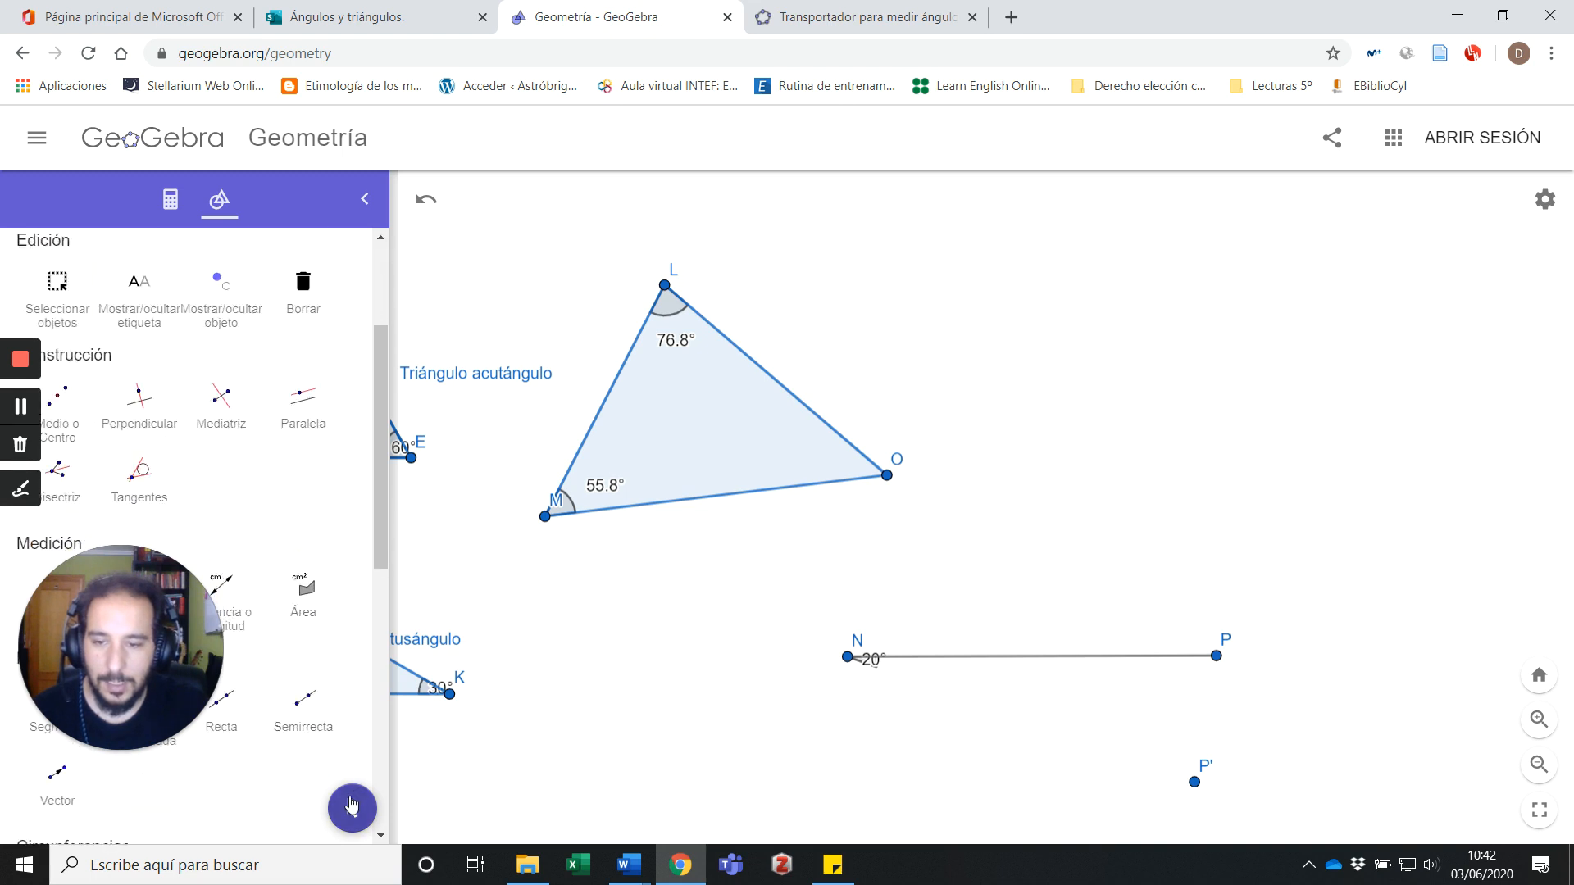
pyautogui.click(873, 660)
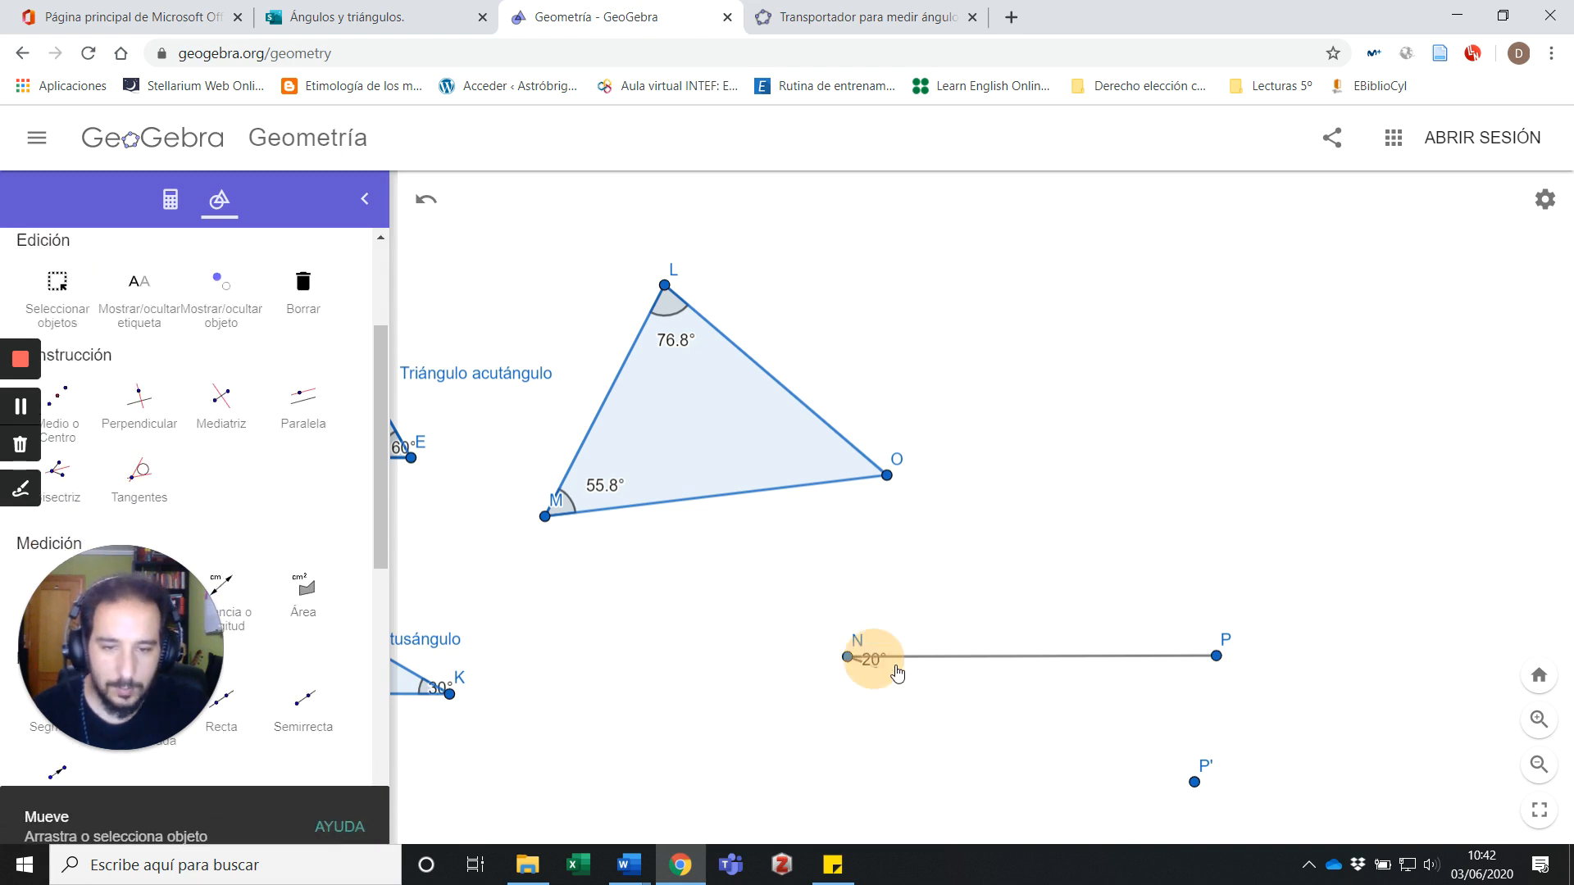
pyautogui.moveTo(895, 670); pyautogui.dragTo(961, 679)
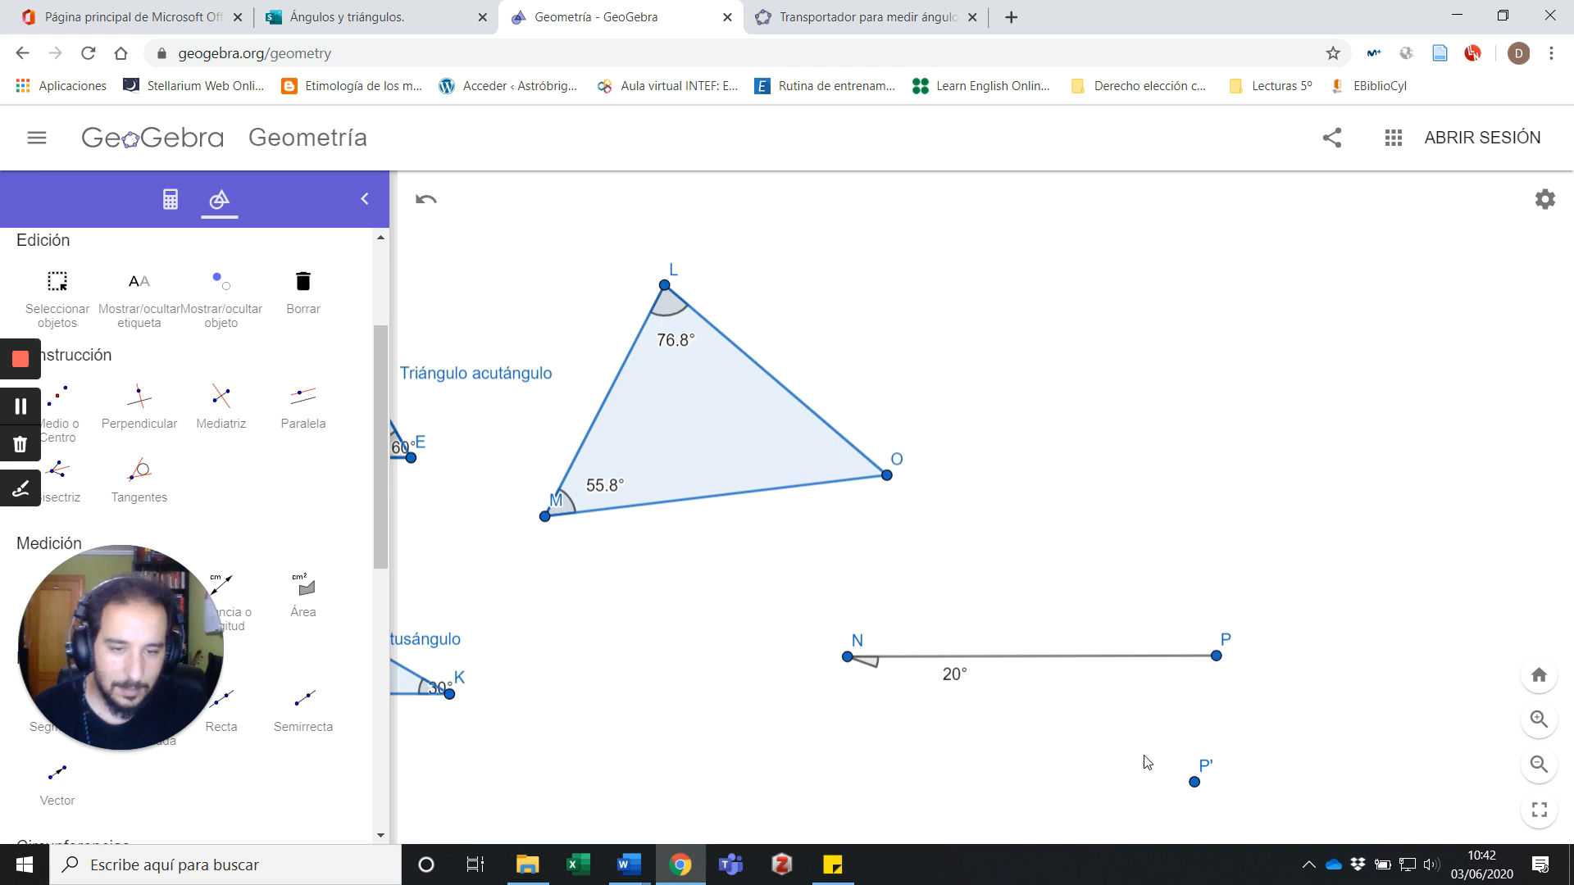
# - Draw the second side of the 20° angle as a segment from N to P'
pyautogui.scroll(-4, 238, 492)
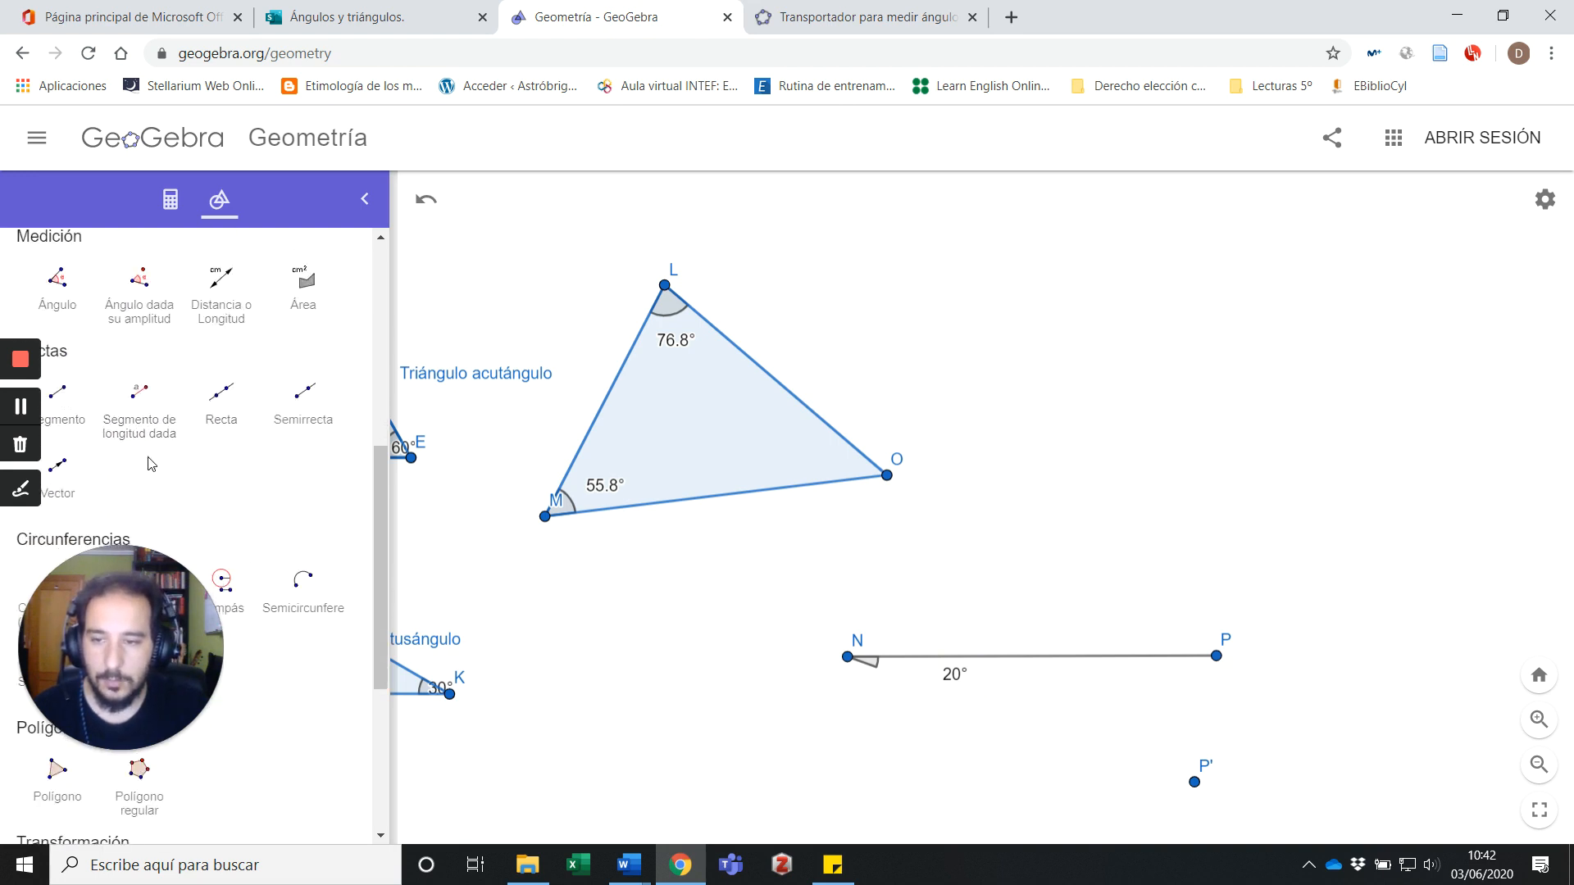
pyautogui.scroll(1, 123, 492)
pyautogui.scroll(2, 160, 527)
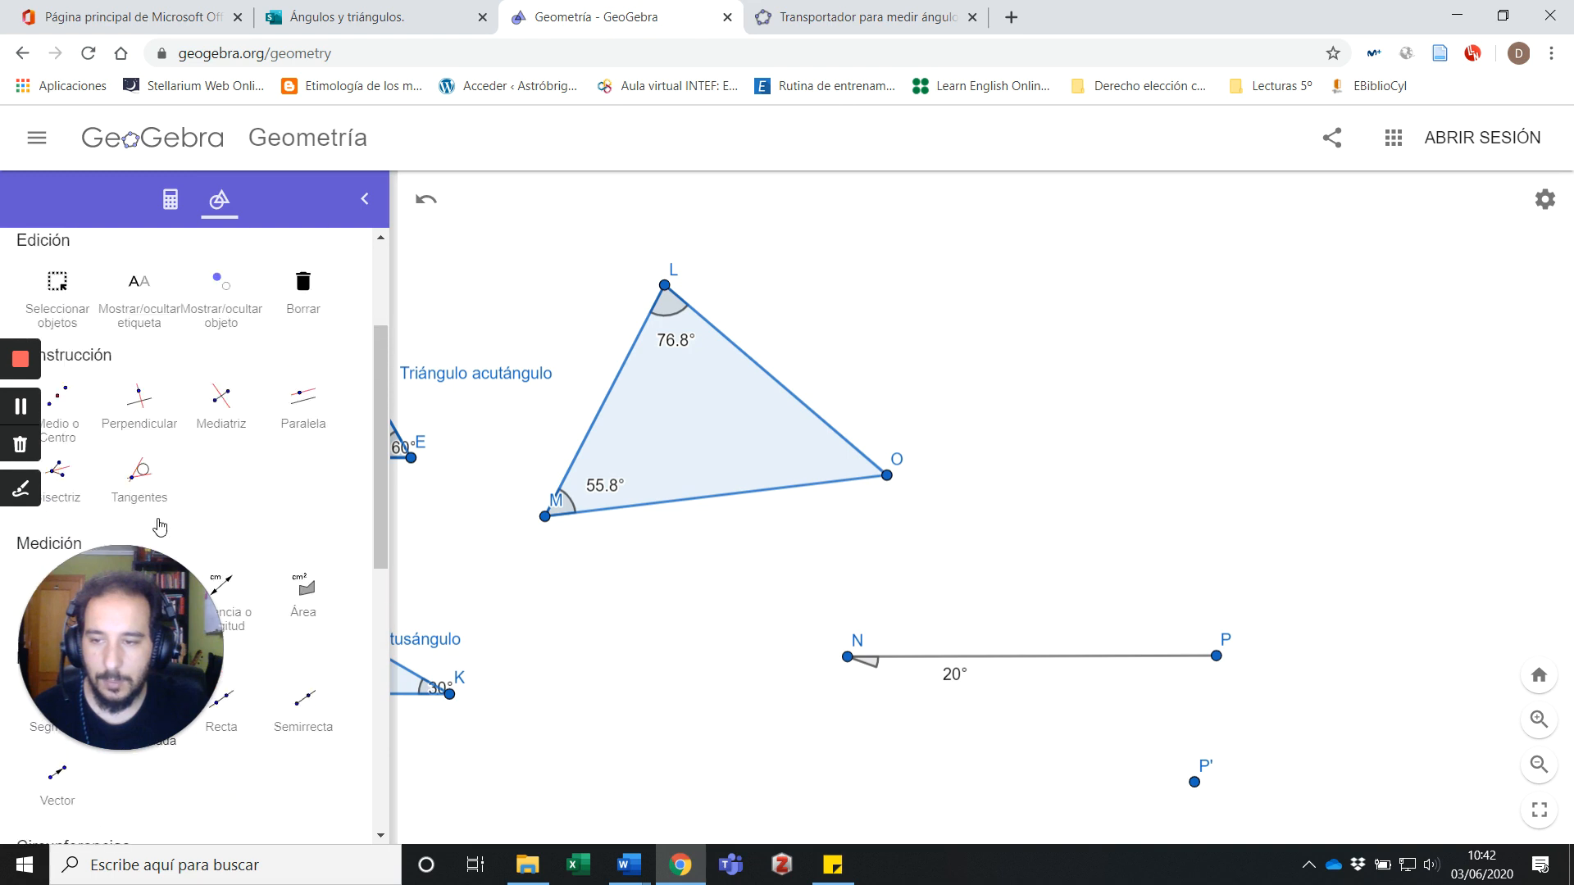
pyautogui.scroll(1, 246, 726)
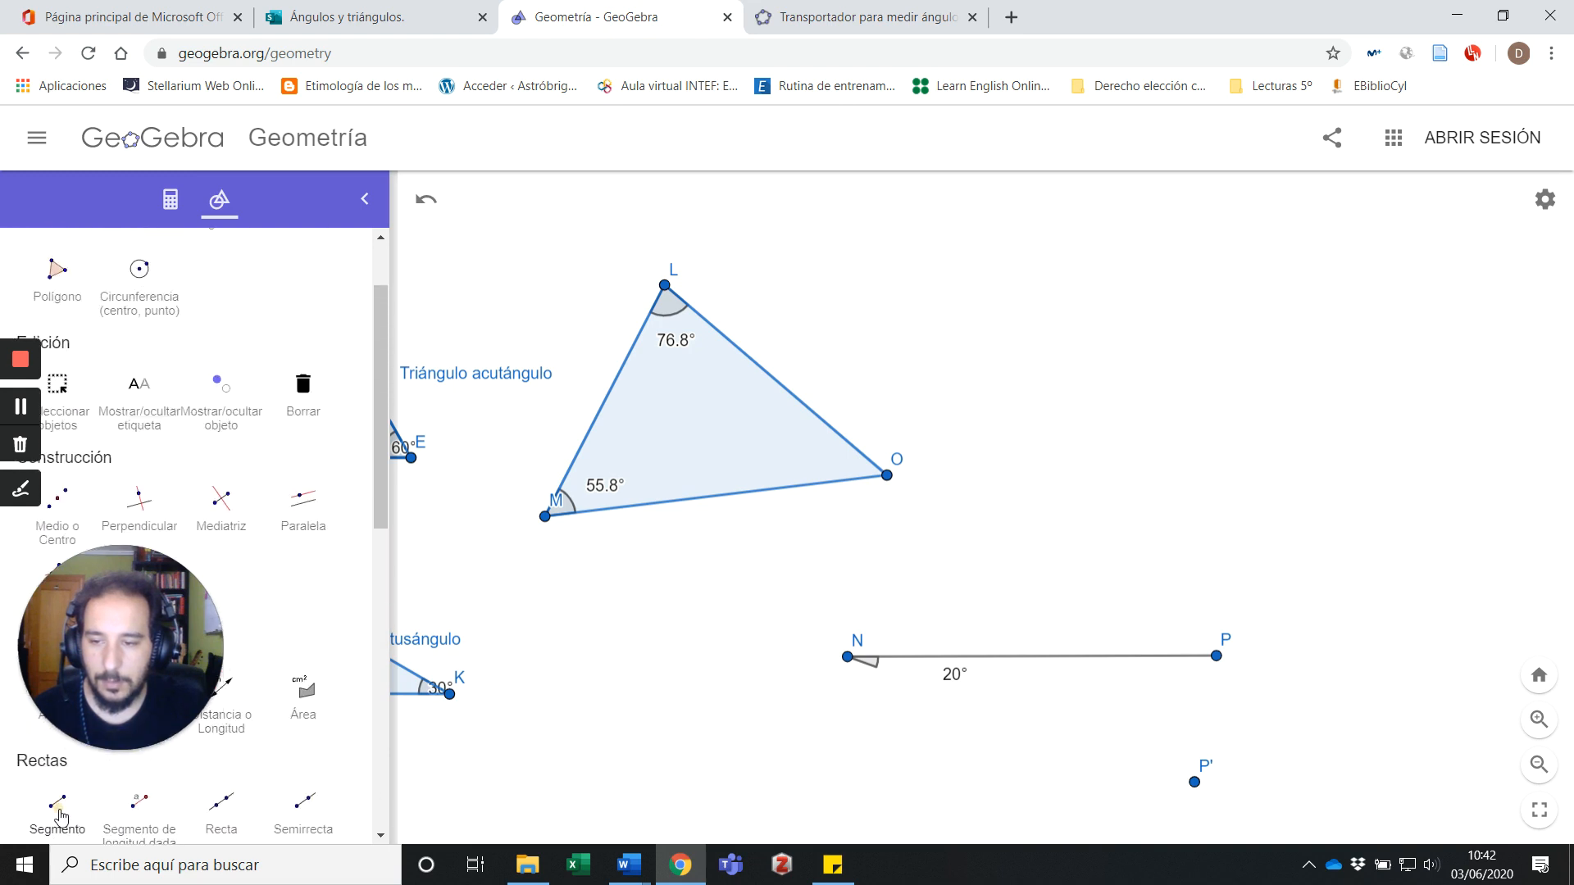
pyautogui.click(60, 810)
pyautogui.click(850, 658)
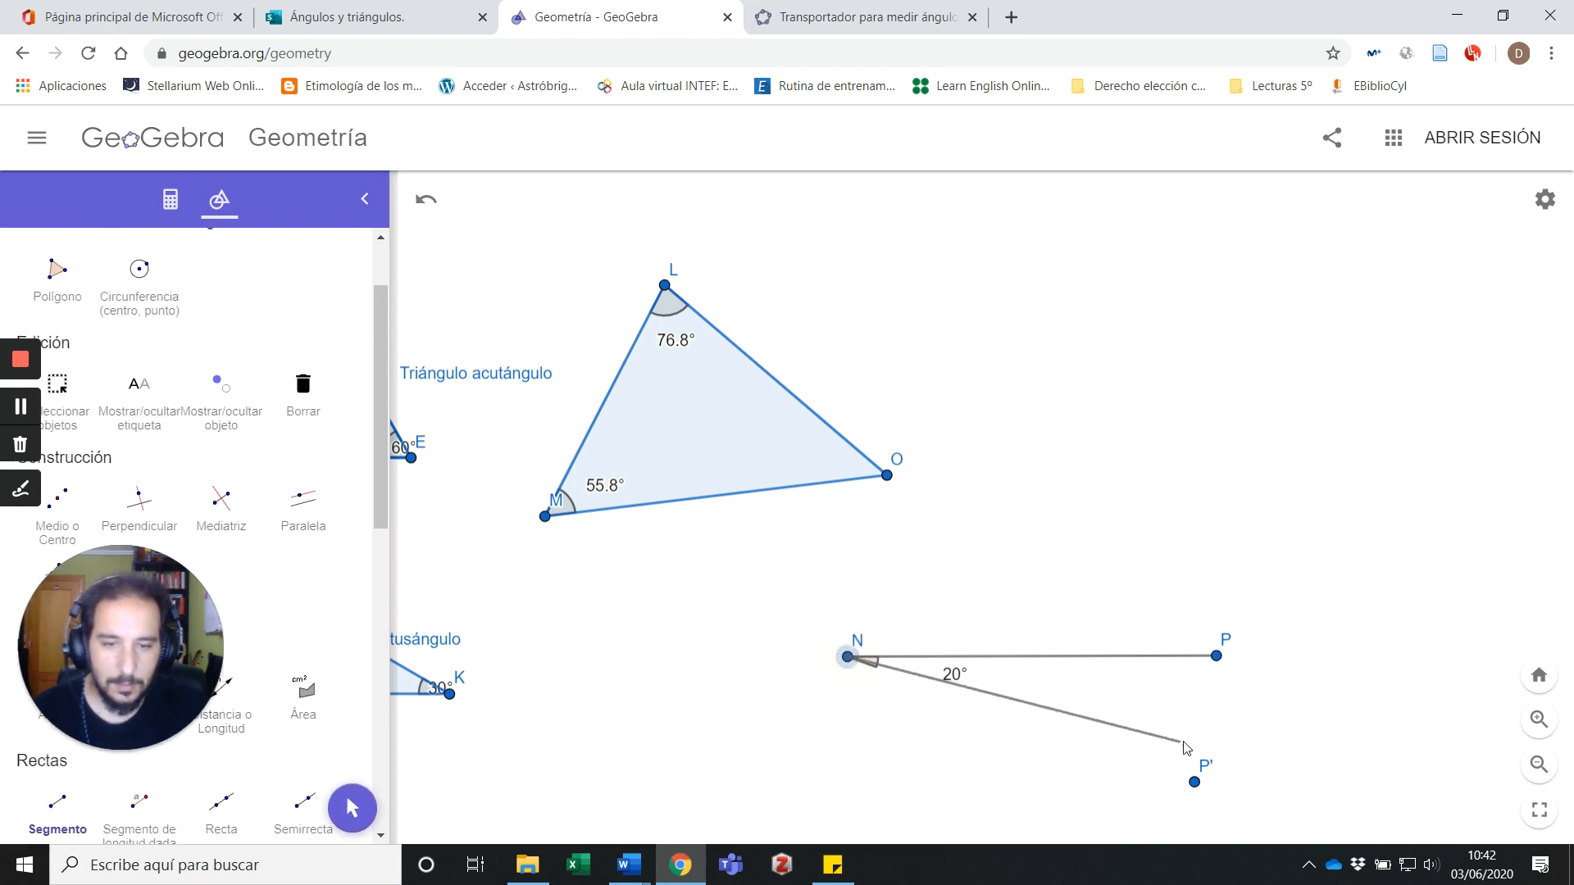
pyautogui.click(1195, 783)
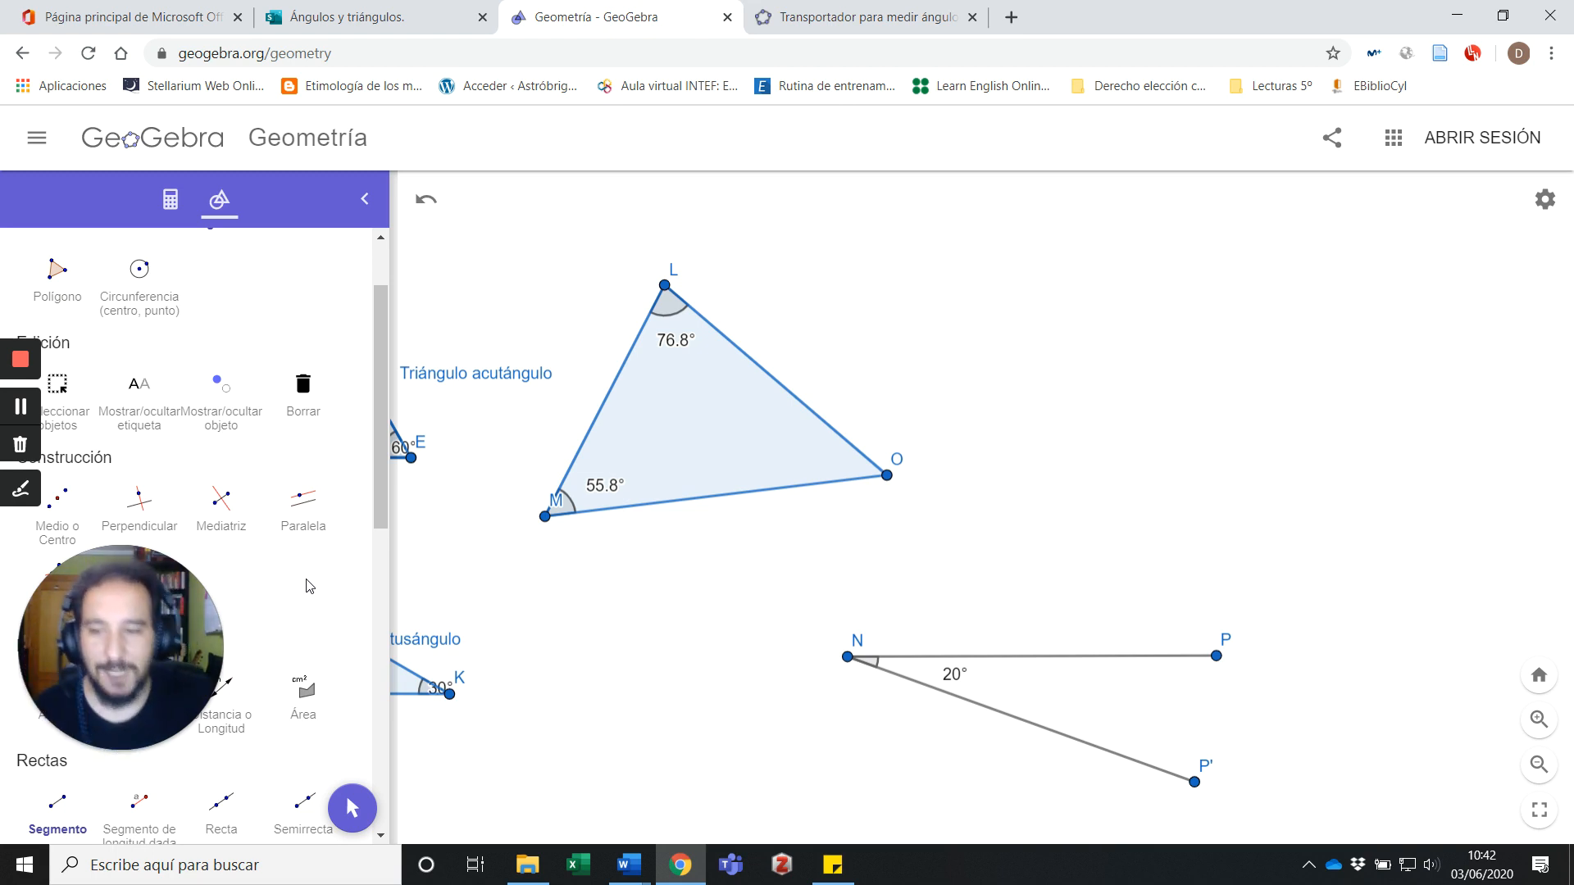
# - Shorten the sides of the 20° angle by moving vertex N inwards and upwards and raising point P slightly
pyautogui.click(335, 823)
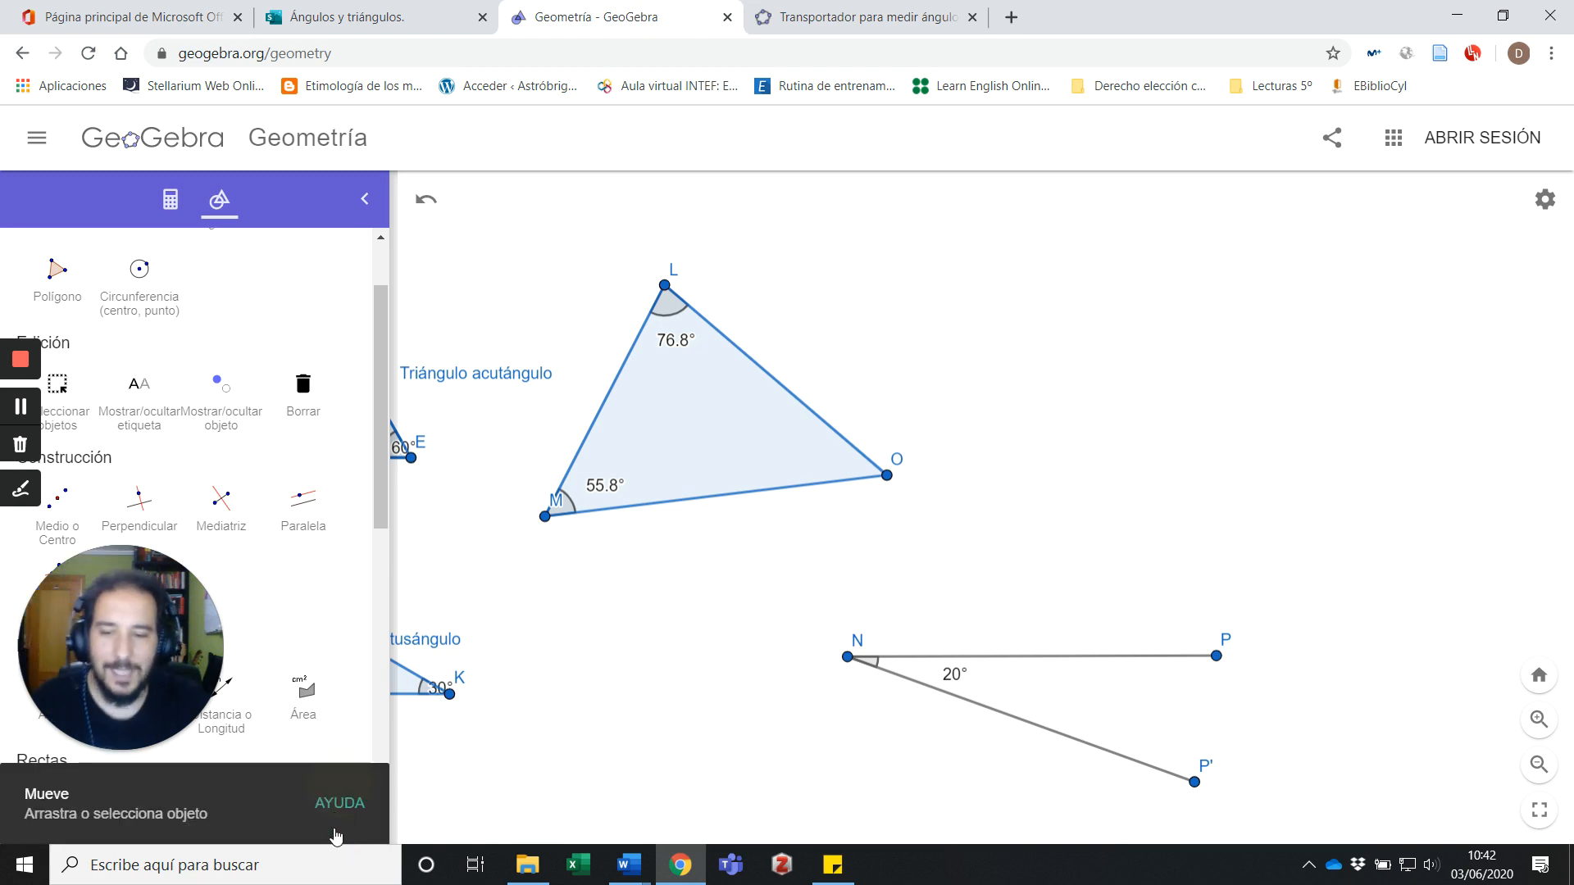
pyautogui.scroll(-3, 325, 744)
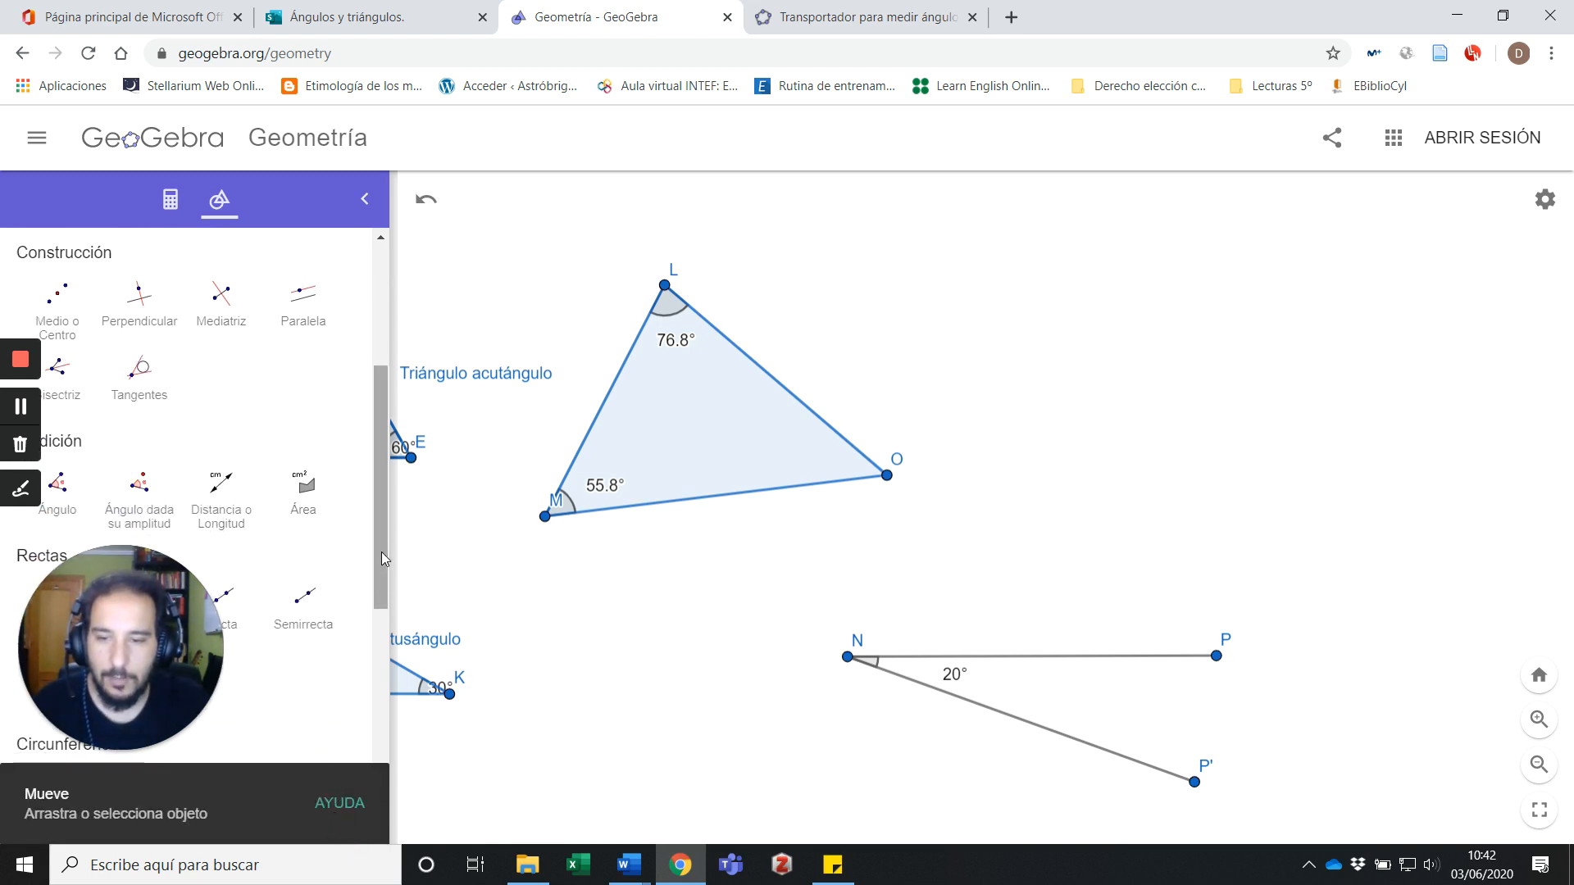
pyautogui.moveTo(382, 553); pyautogui.dragTo(386, 647)
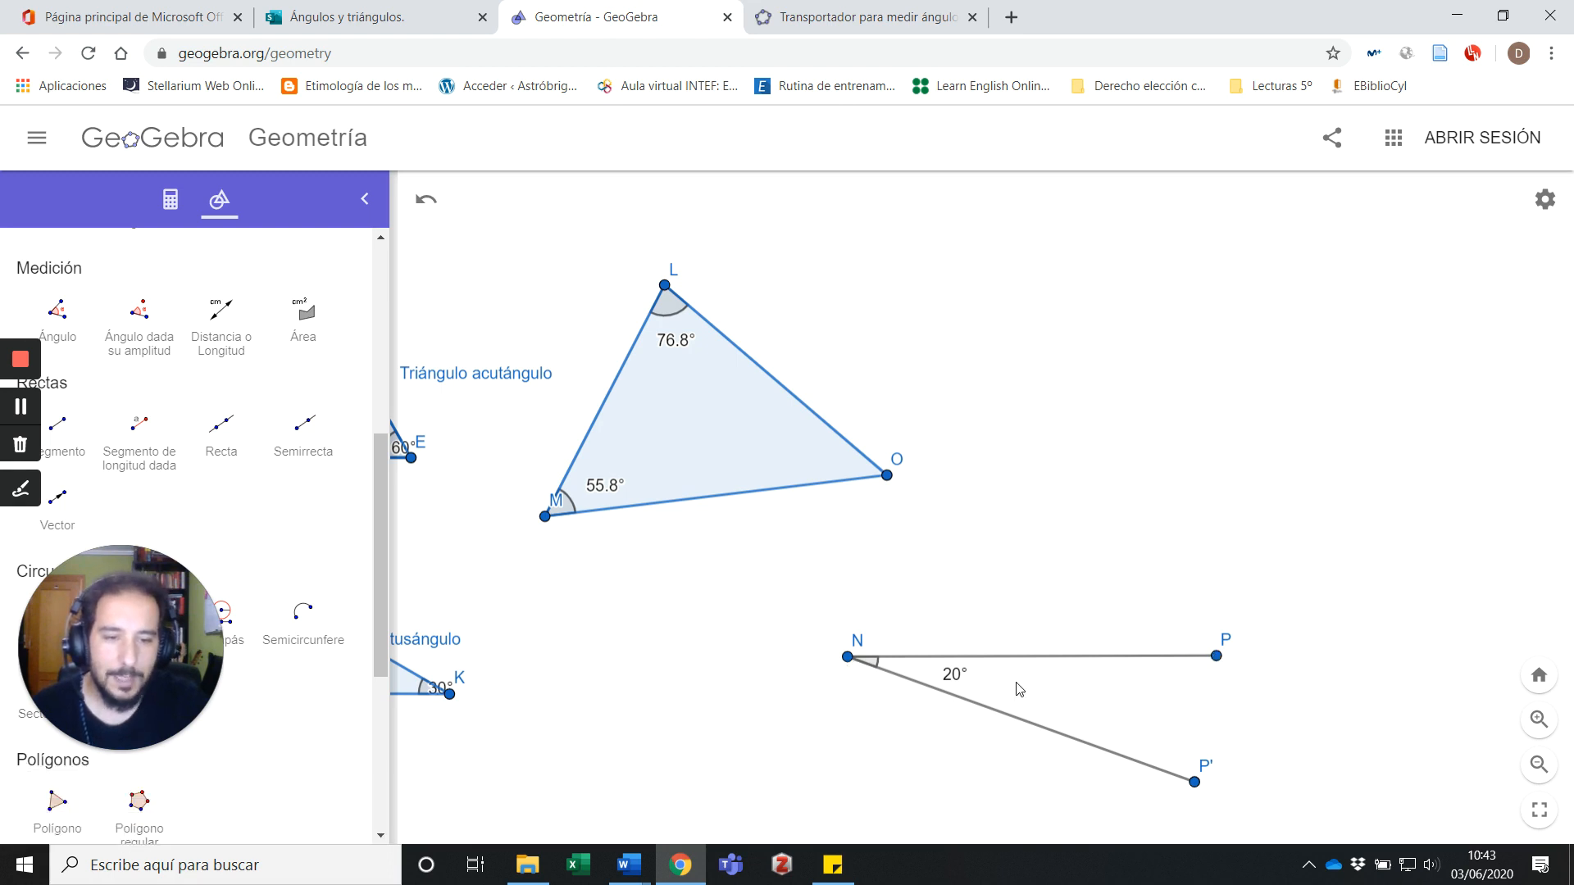
pyautogui.click(1190, 781)
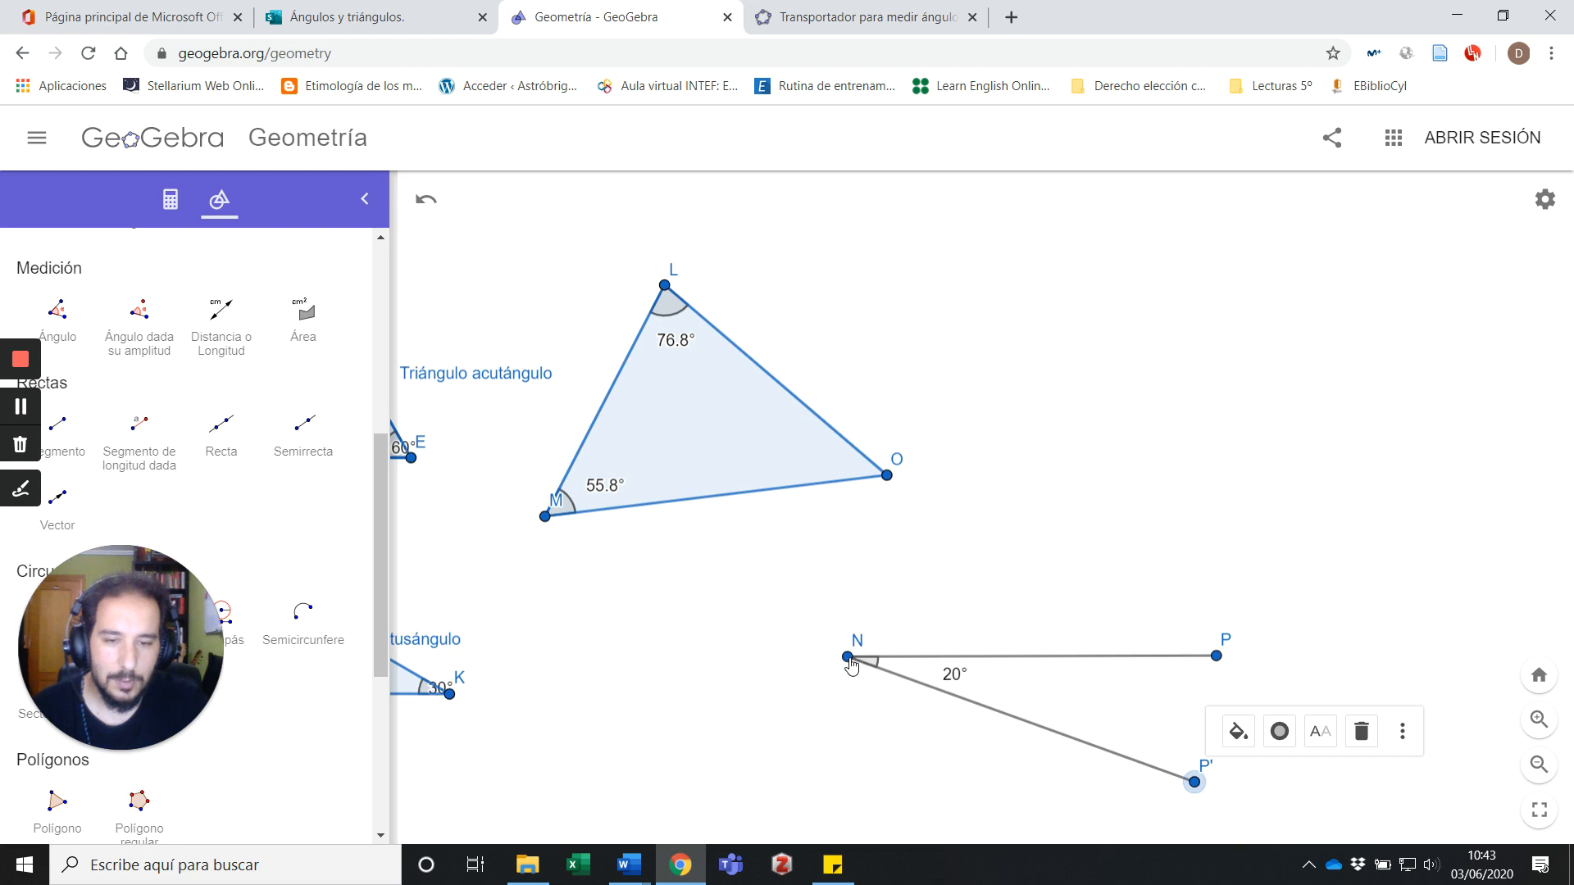
pyautogui.moveTo(848, 656); pyautogui.dragTo(956, 610)
pyautogui.moveTo(1219, 657); pyautogui.dragTo(1208, 601)
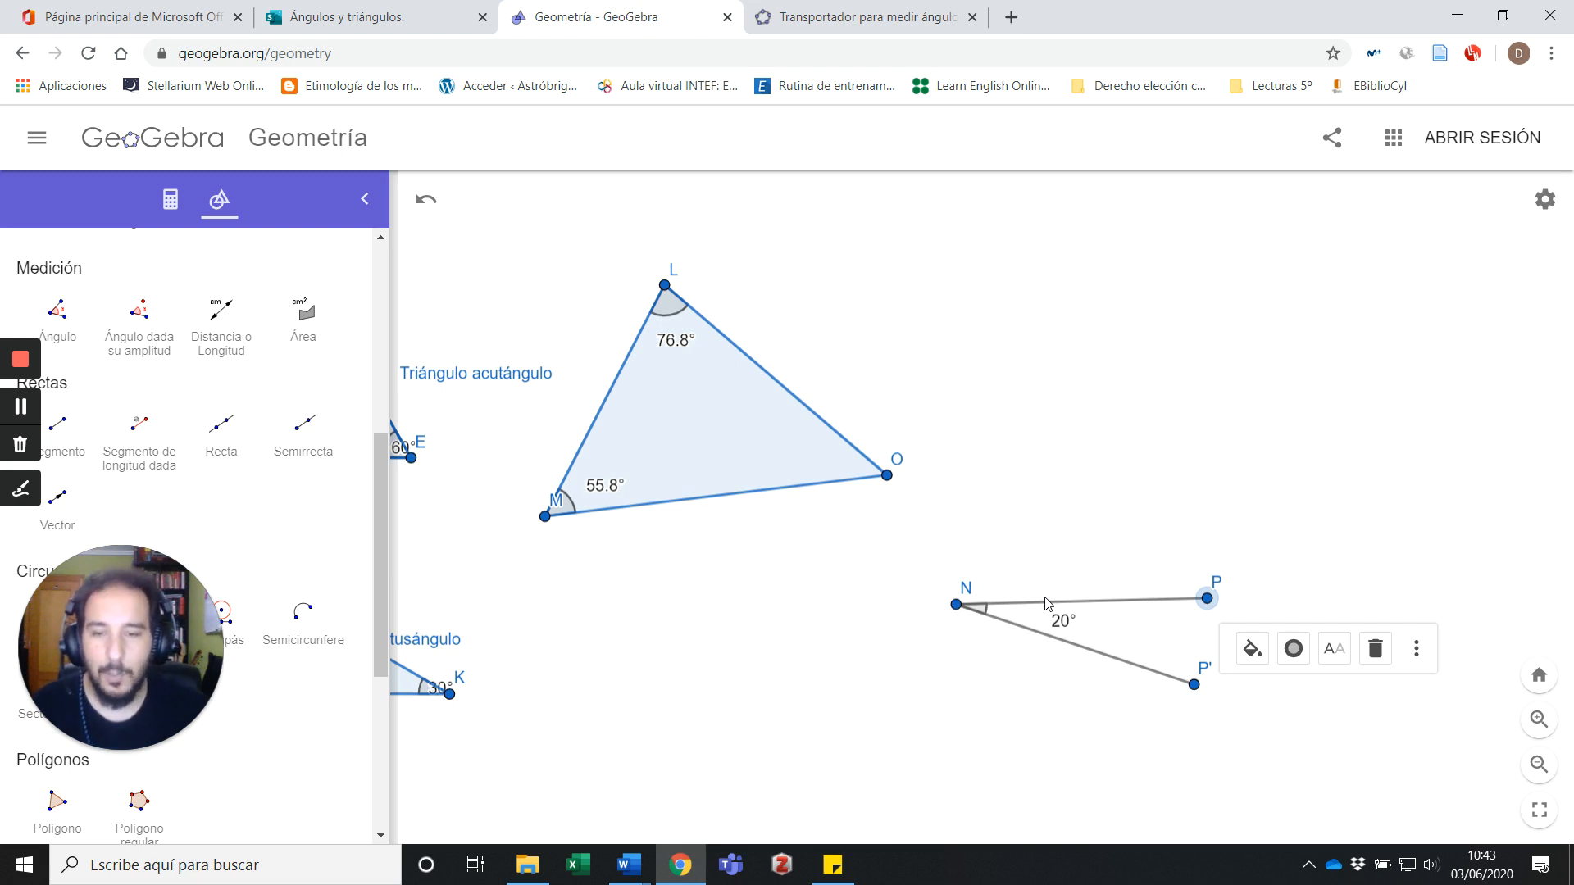
pyautogui.click(1066, 567)
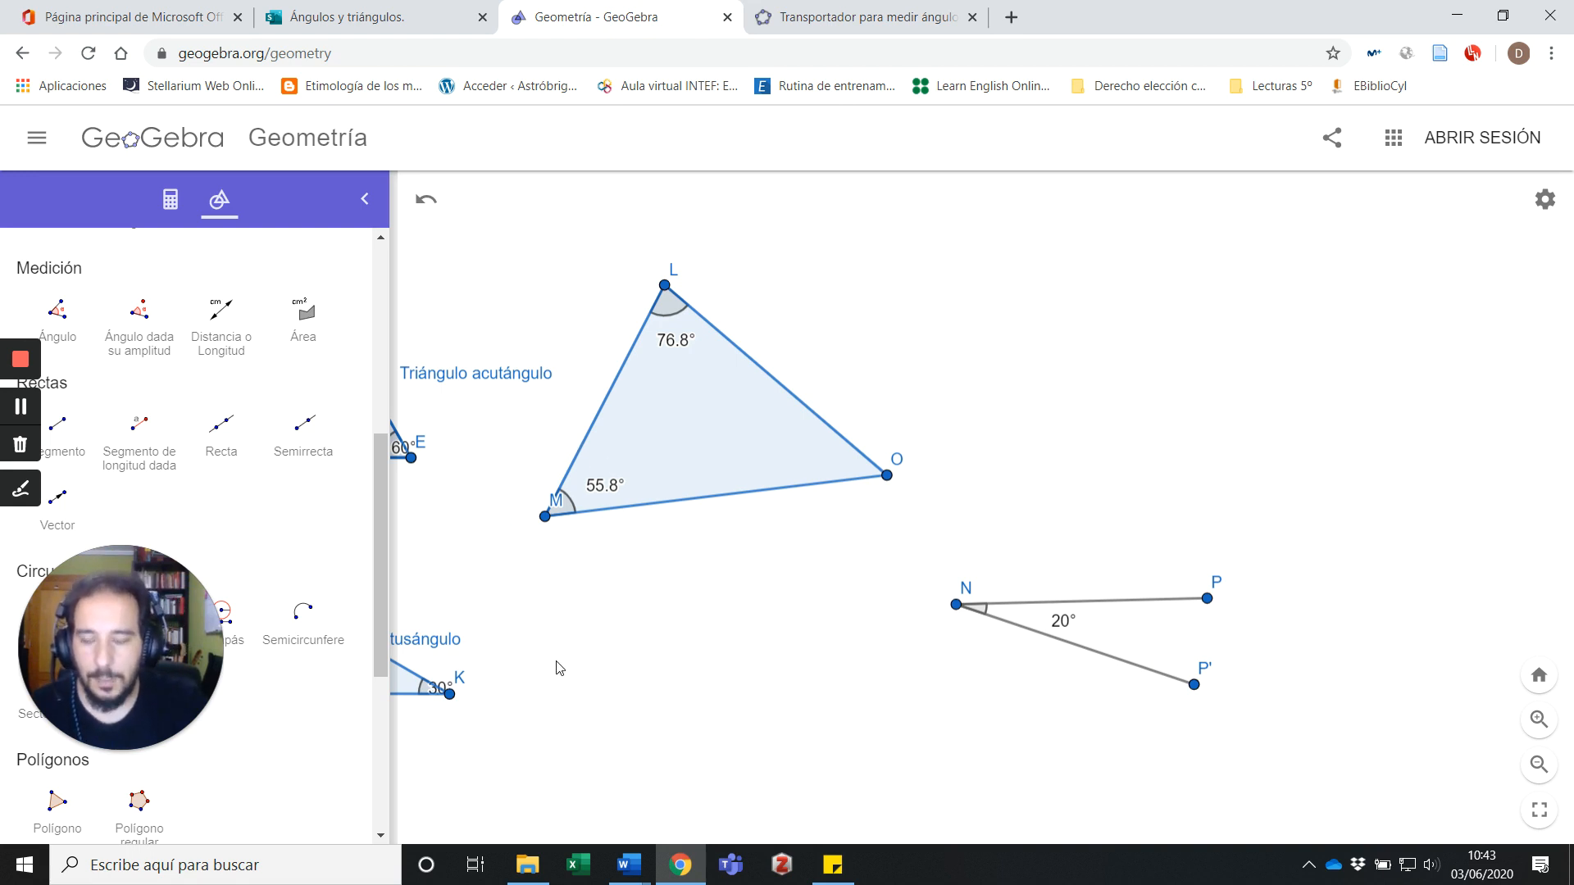
# - Measure the interior angle at vertex O of triangle LMO and move its value label inside the triangle, clear of the vertex
pyautogui.moveTo(558, 666); pyautogui.dragTo(1095, 666)
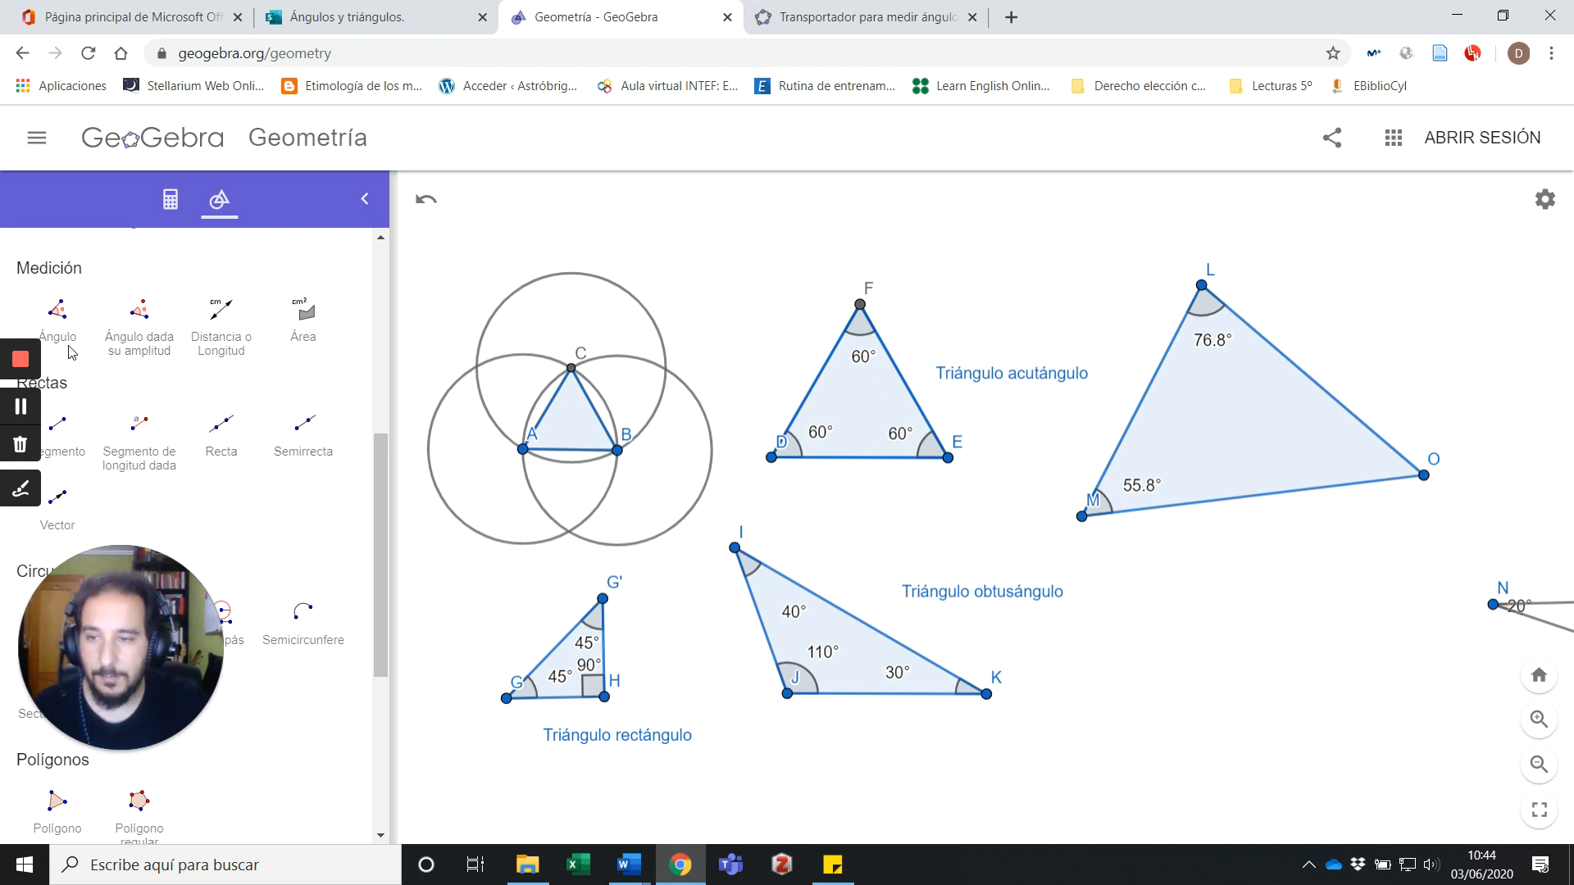
pyautogui.scroll(5, 70, 352)
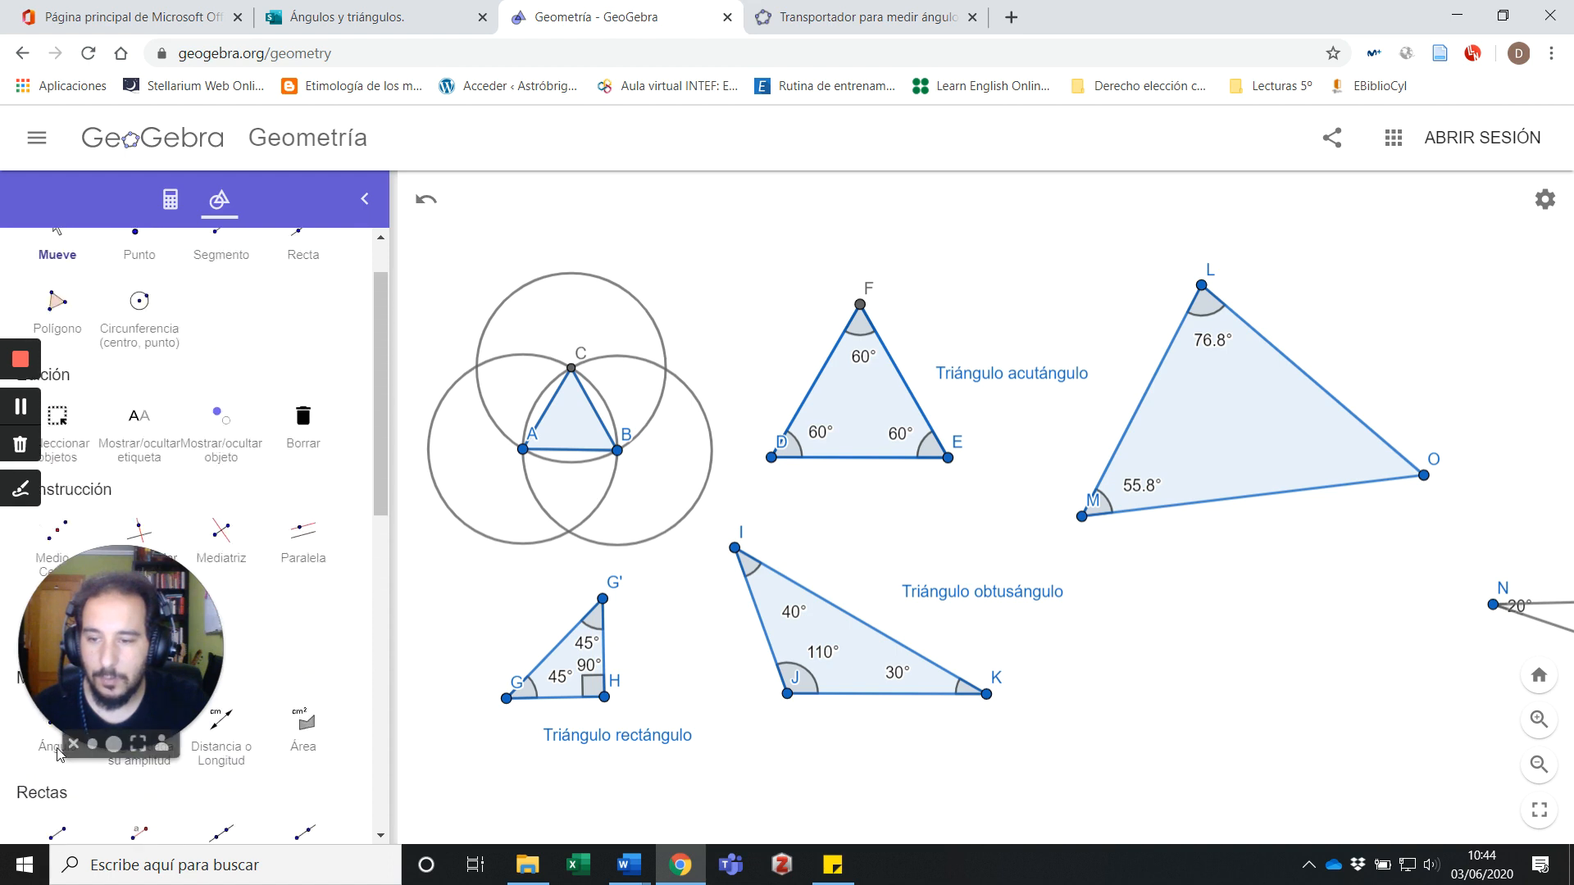
pyautogui.click(48, 792)
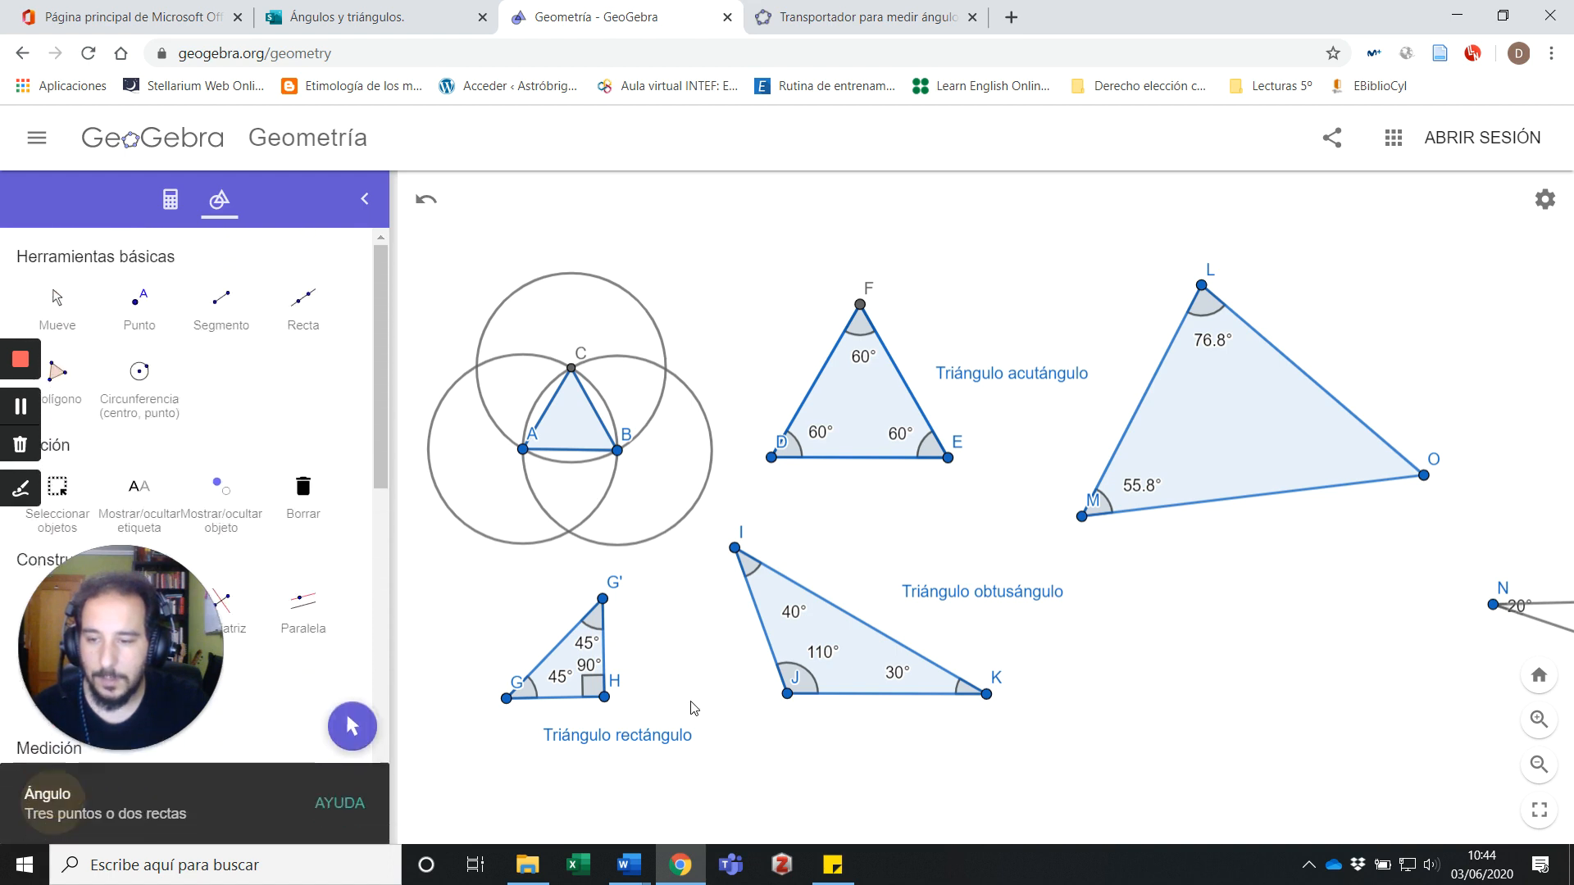
pyautogui.click(1083, 517)
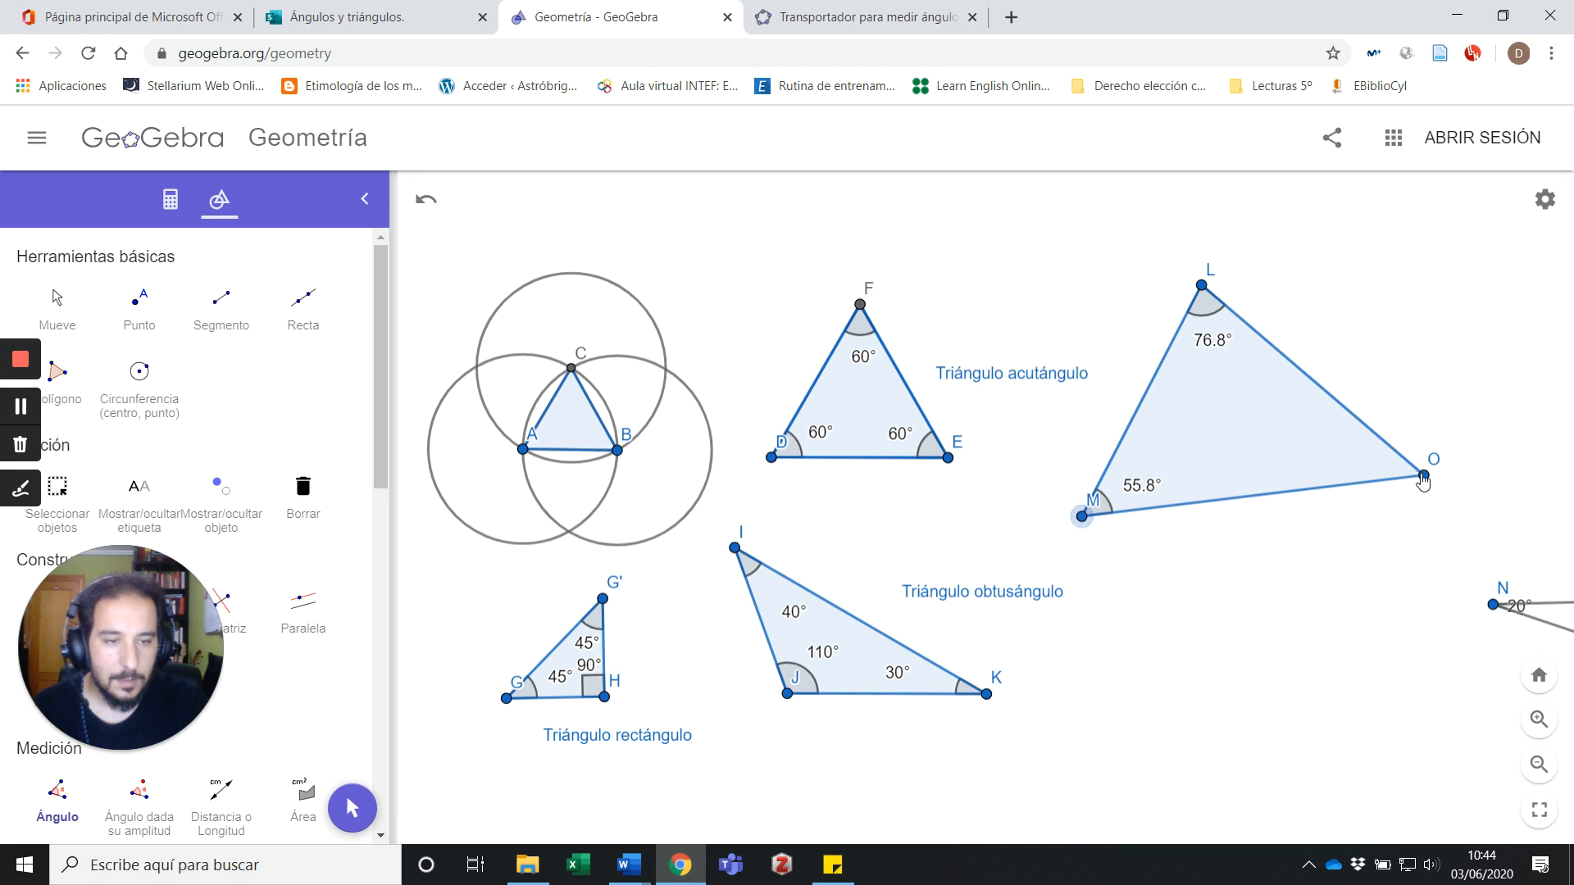
pyautogui.click(1423, 476)
pyautogui.click(1203, 287)
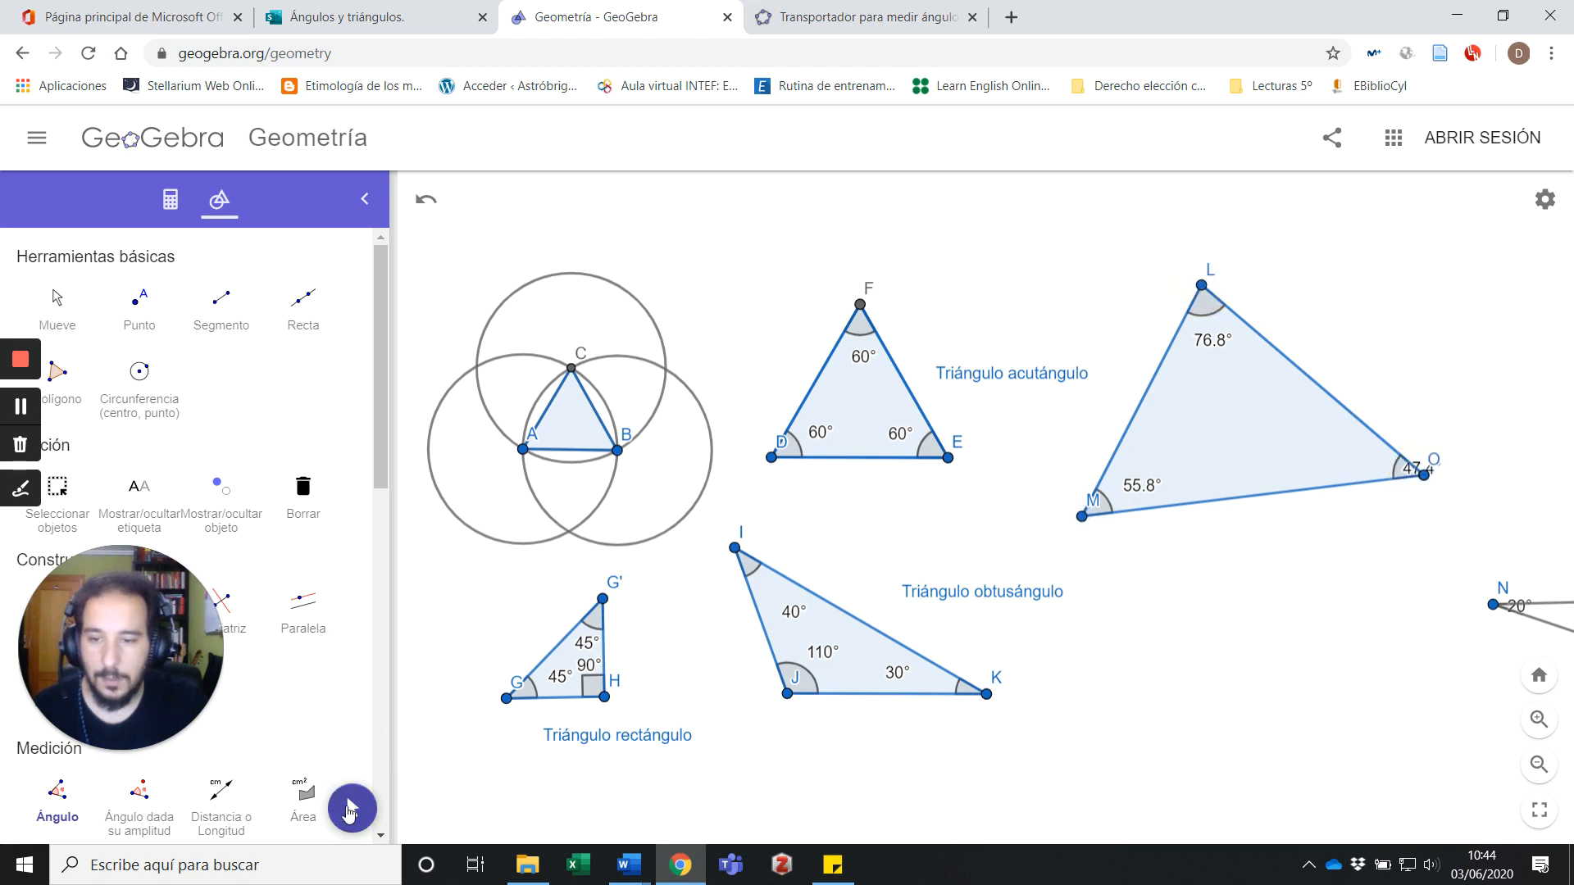
pyautogui.click(352, 804)
pyautogui.moveTo(1421, 478); pyautogui.dragTo(1349, 459)
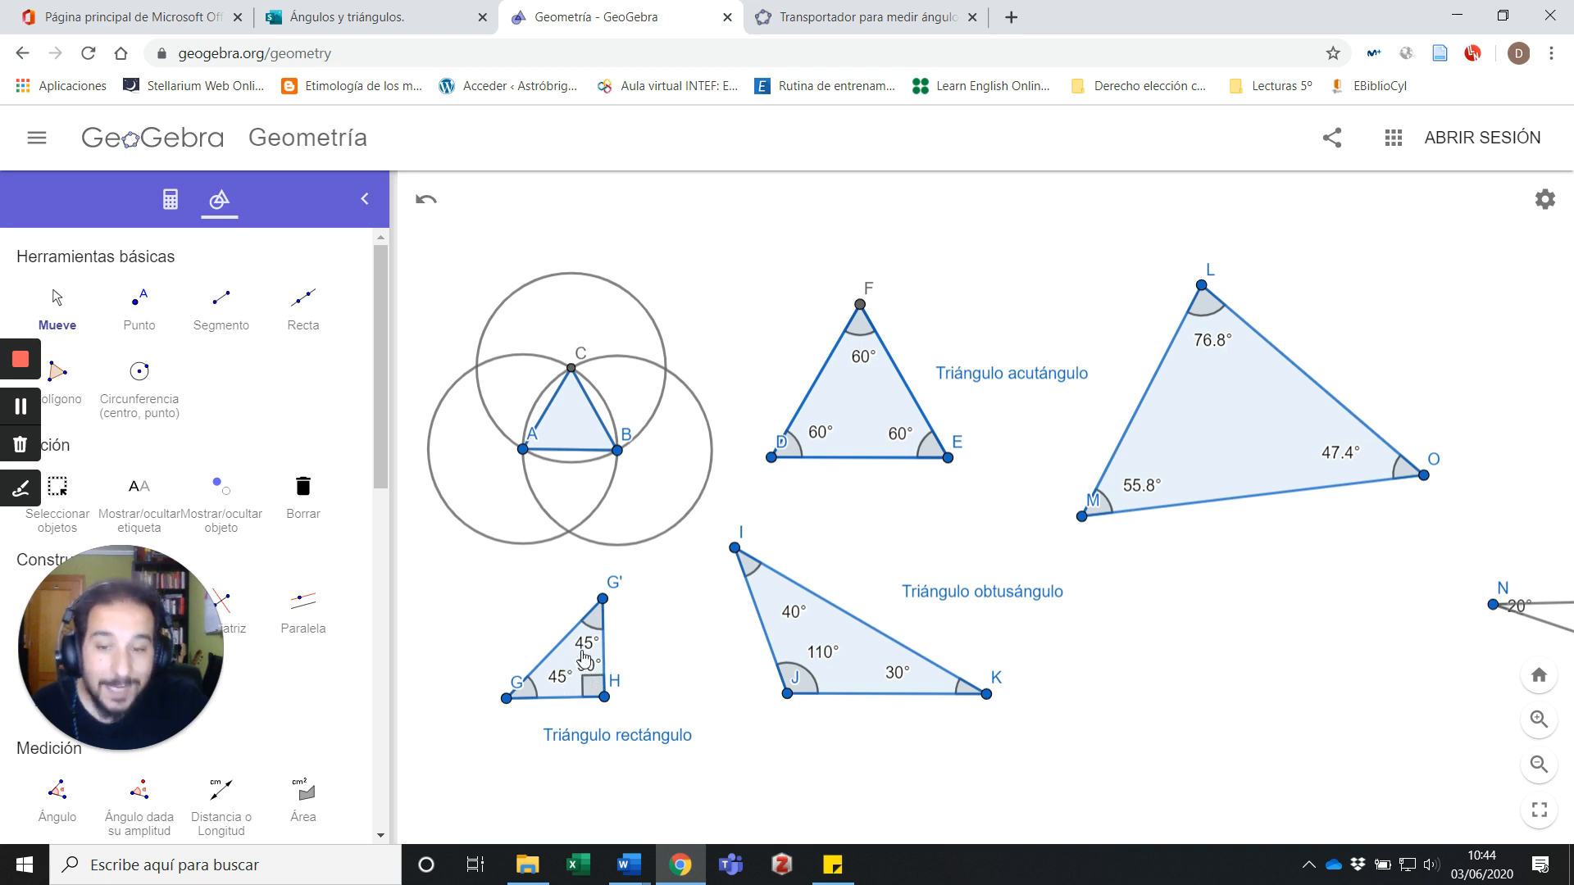
# - Examine the angle values of the labelled right, acute and obtuse triangles
pyautogui.scroll(4, 569, 664)
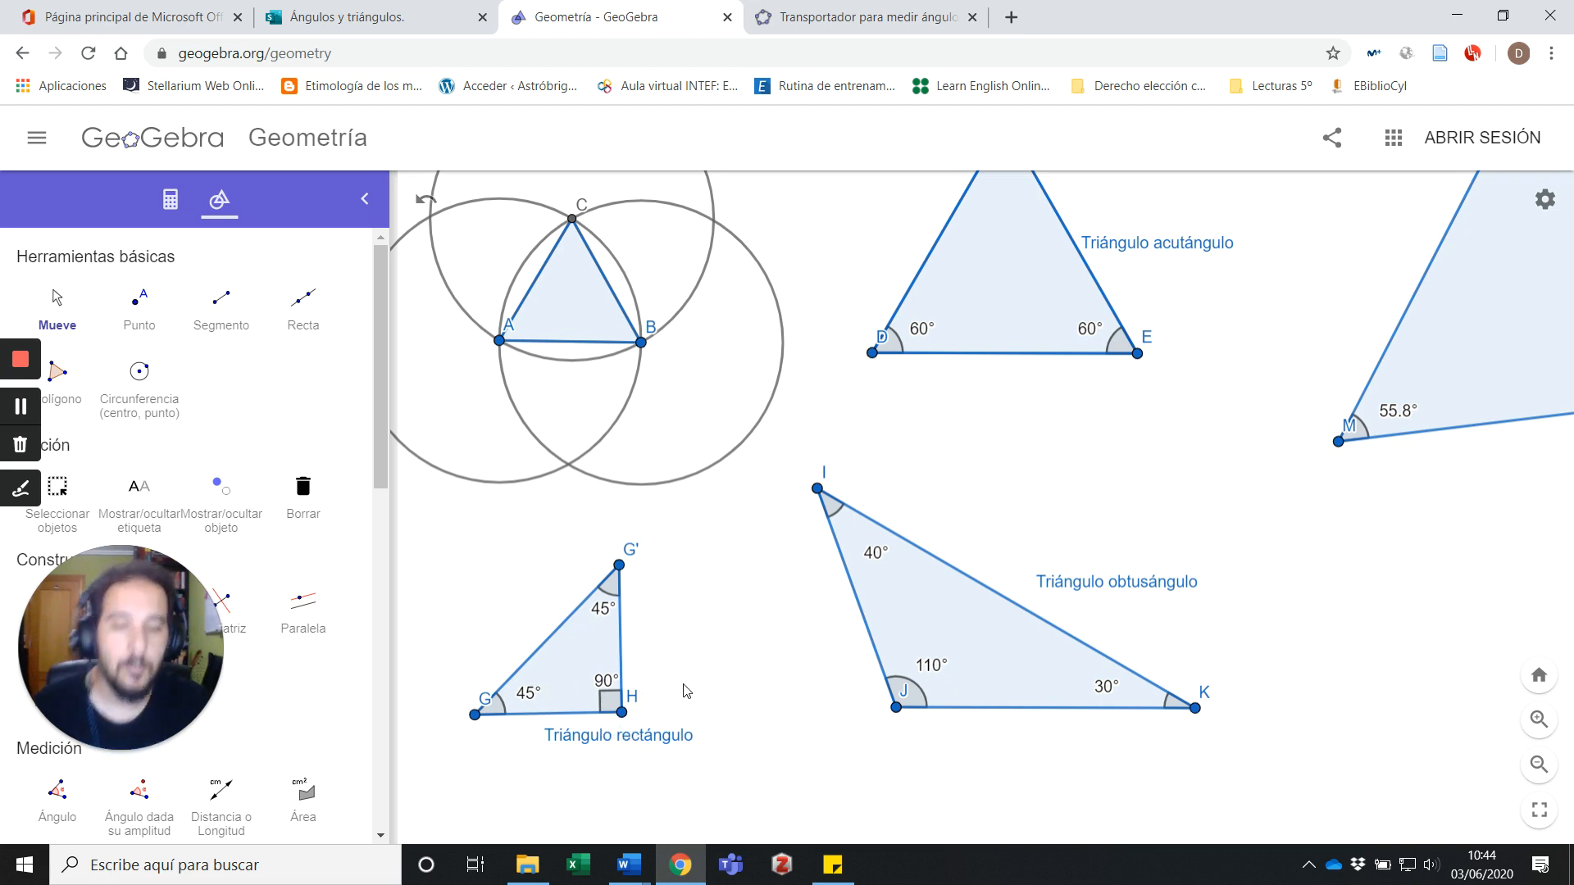
pyautogui.moveTo(742, 660); pyautogui.dragTo(653, 662)
pyautogui.scroll(-3, 672, 652)
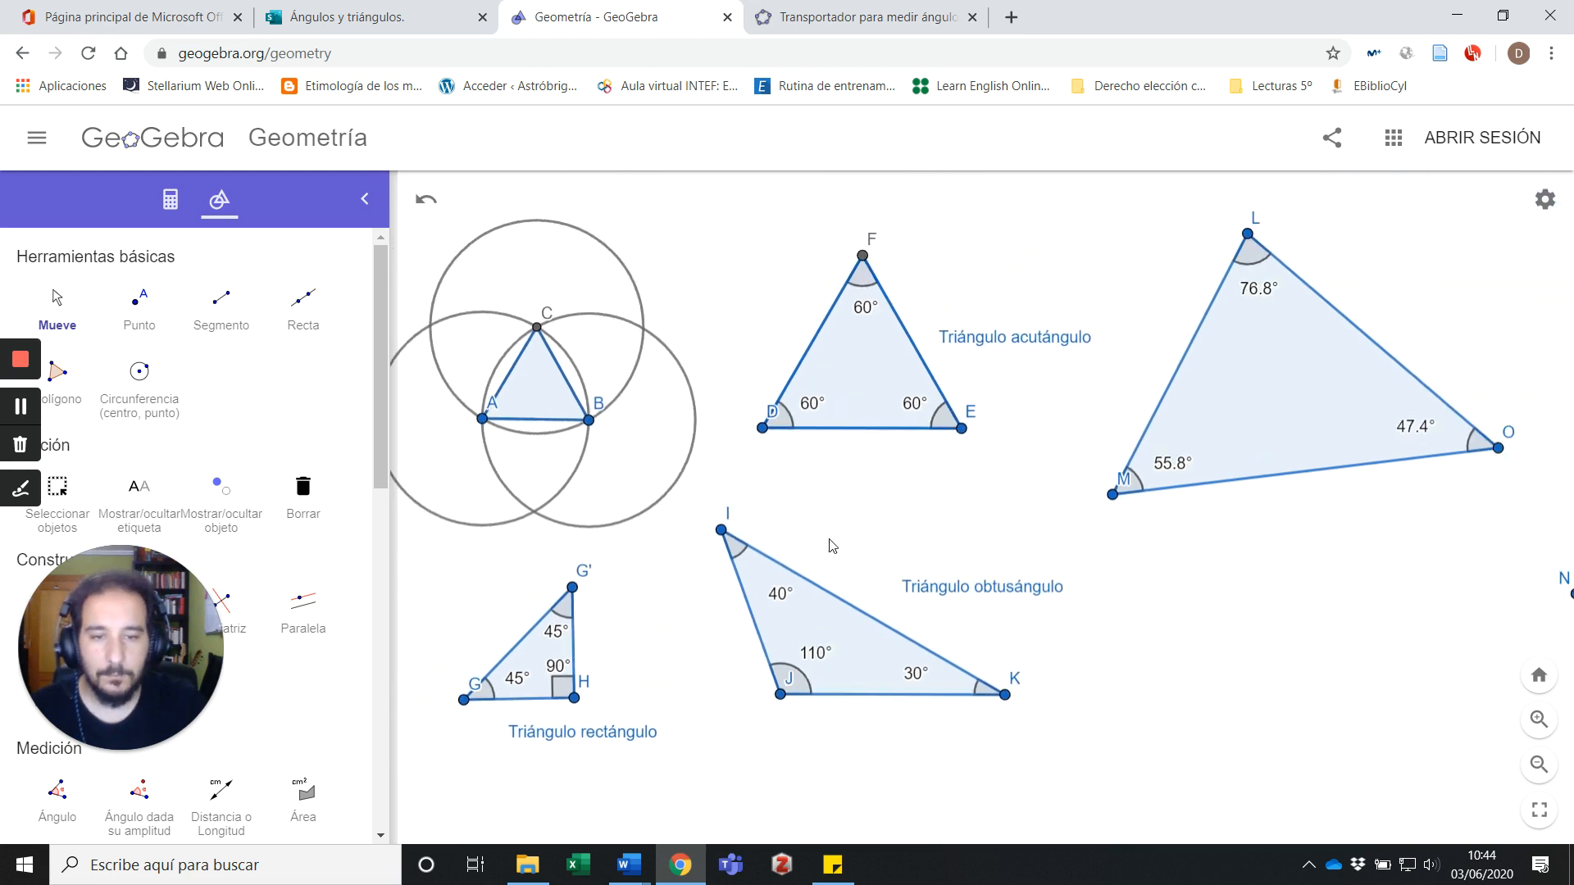
pyautogui.moveTo(823, 547); pyautogui.dragTo(915, 560)
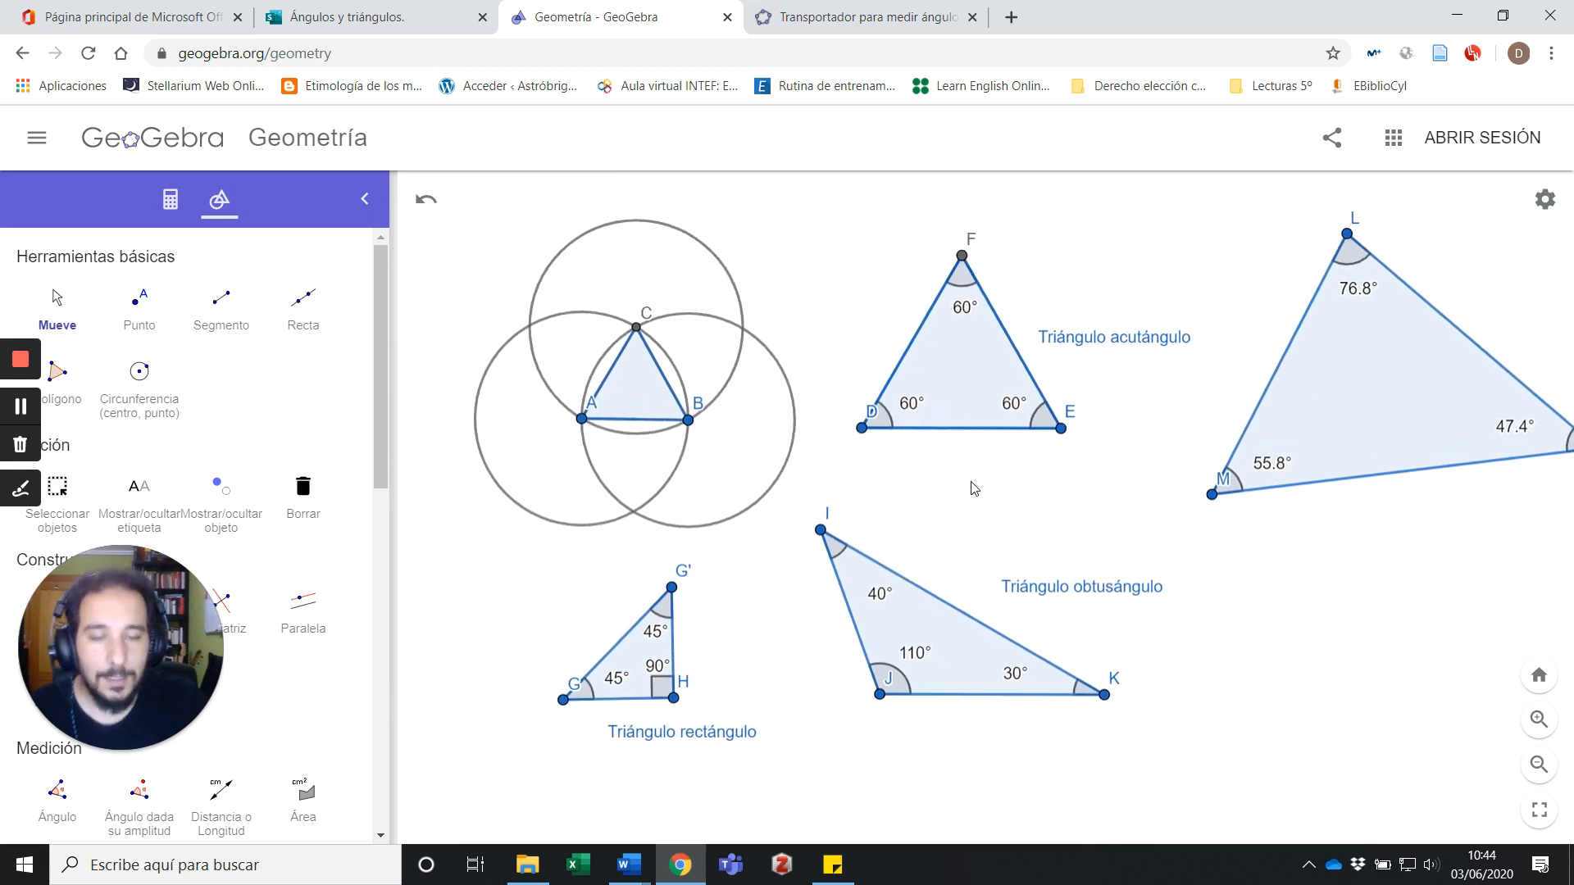
pyautogui.moveTo(974, 488); pyautogui.dragTo(1023, 534)
pyautogui.moveTo(1377, 632); pyautogui.dragTo(1338, 625)
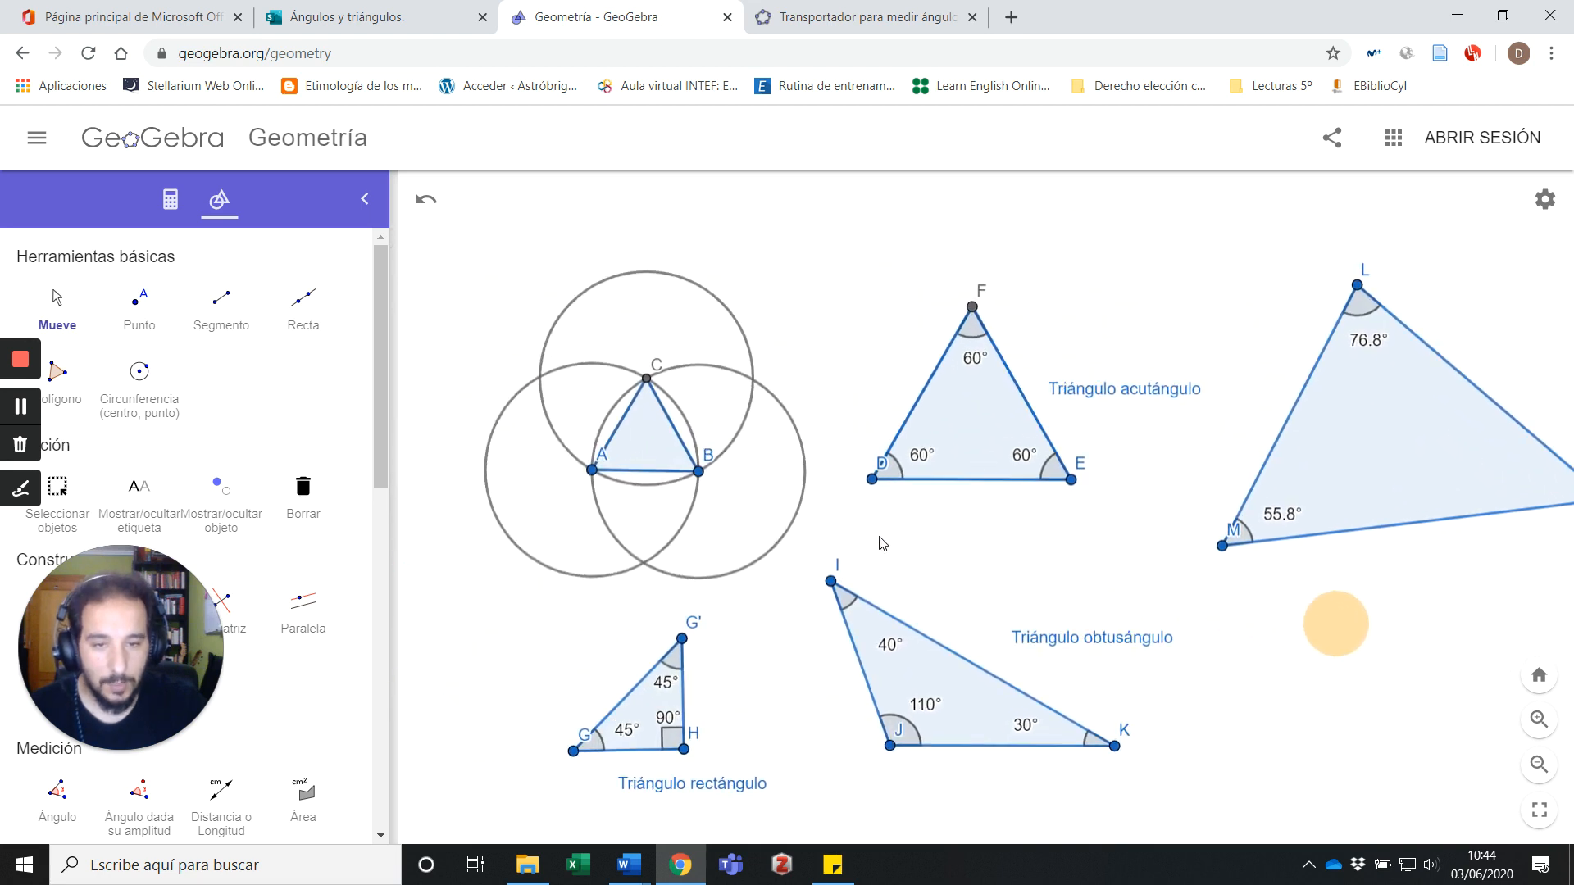
pyautogui.scroll(3, 882, 544)
pyautogui.moveTo(852, 546); pyautogui.dragTo(918, 551)
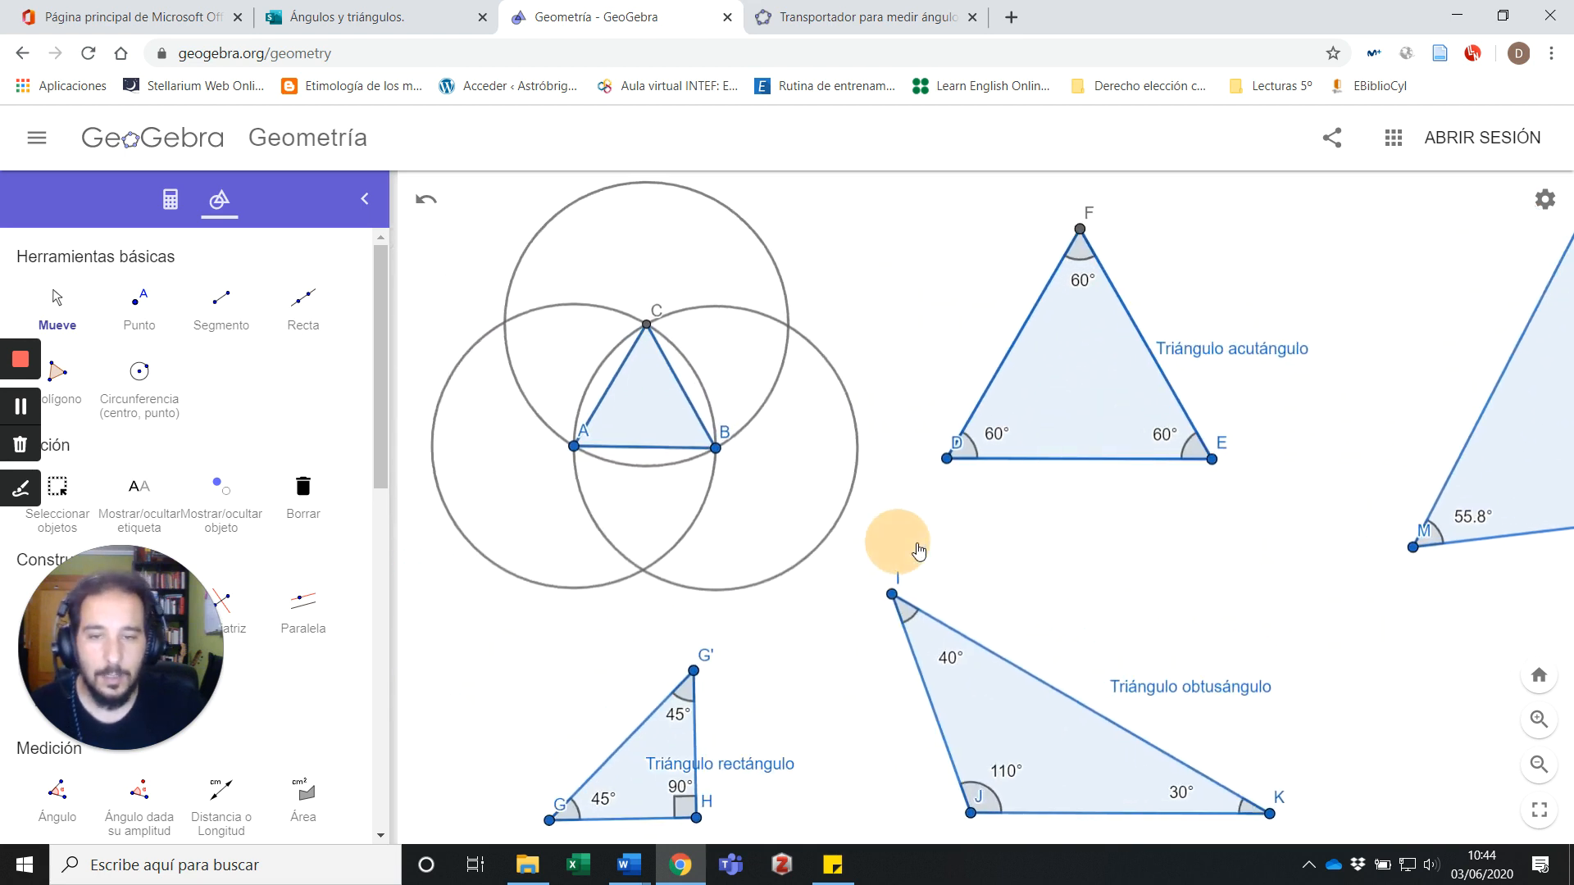
pyautogui.scroll(-2, 918, 551)
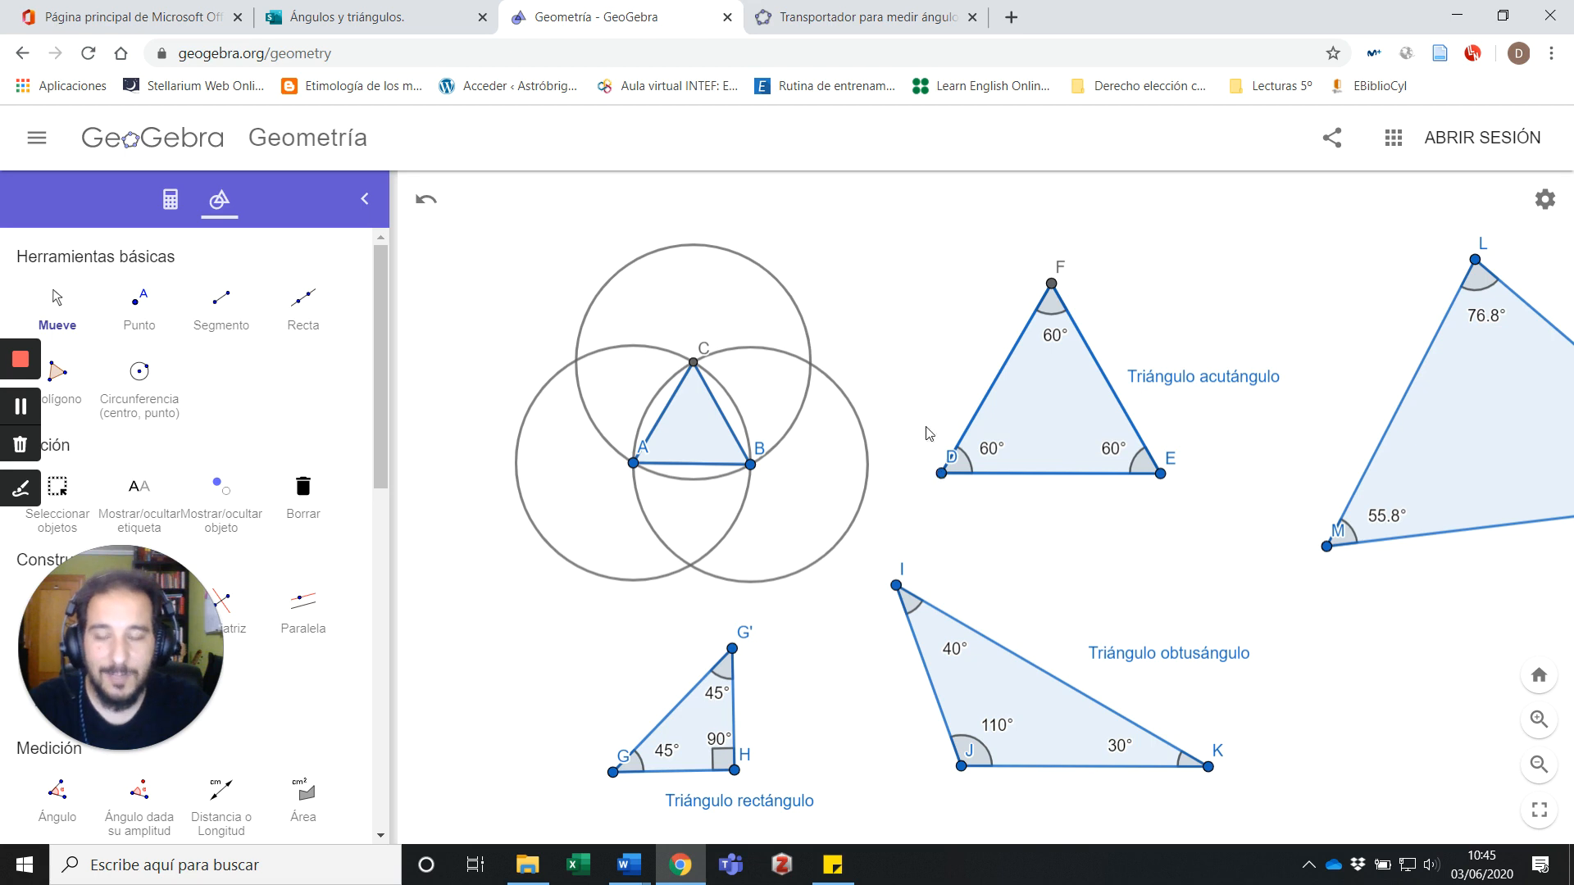
# - Switch to the "Transportador para medir ángulos en grados" page and move points B, A and C so the angle lies beside the protractor
pyautogui.click(817, 31)
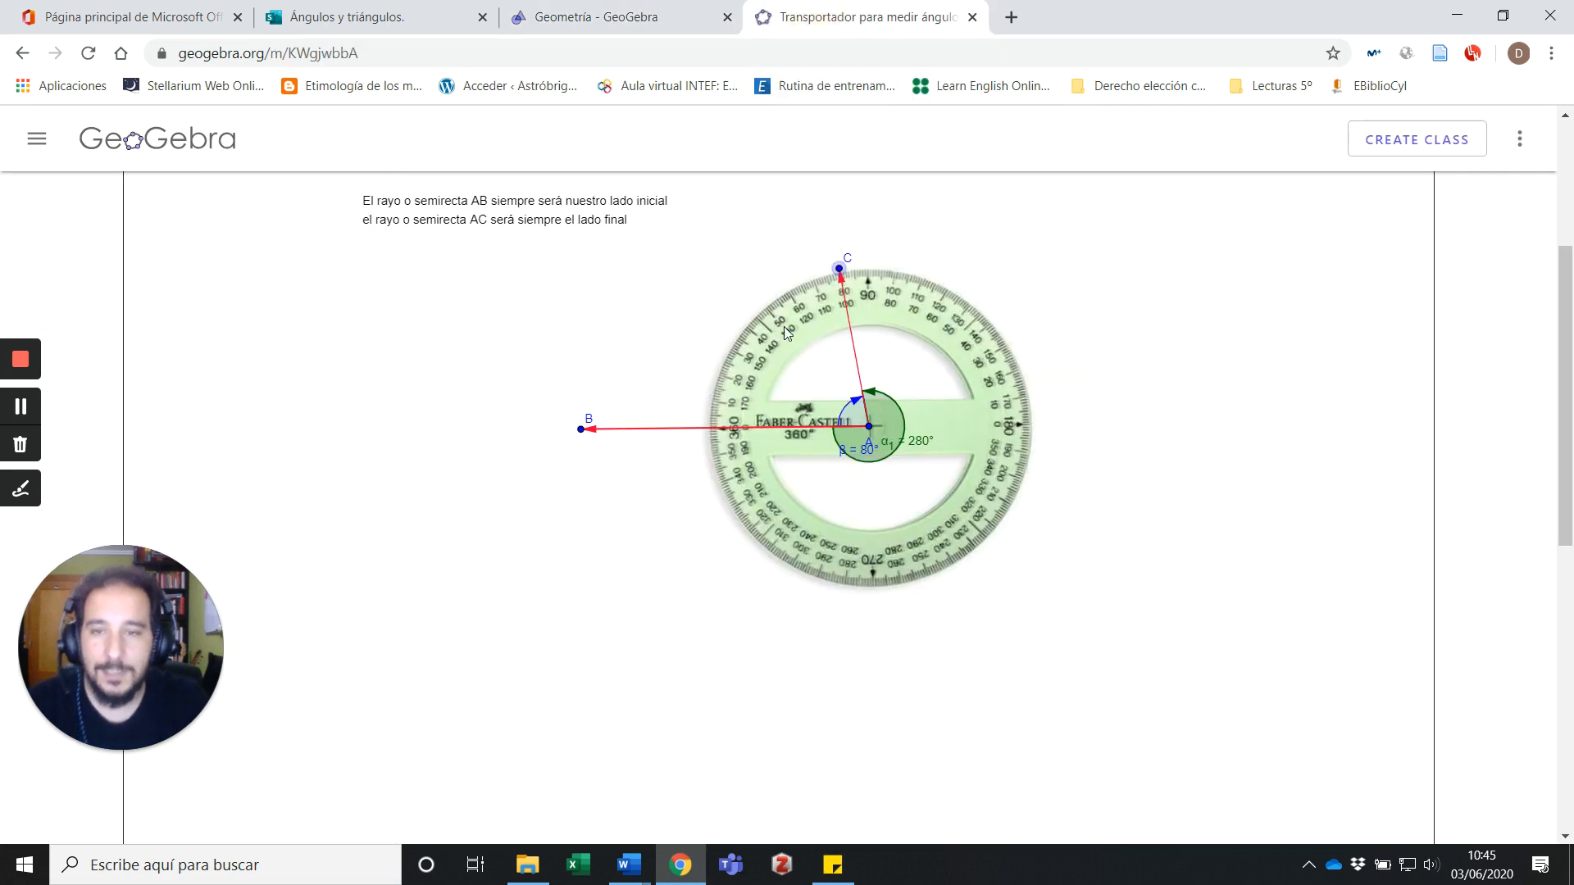
pyautogui.scroll(4, 1542, 318)
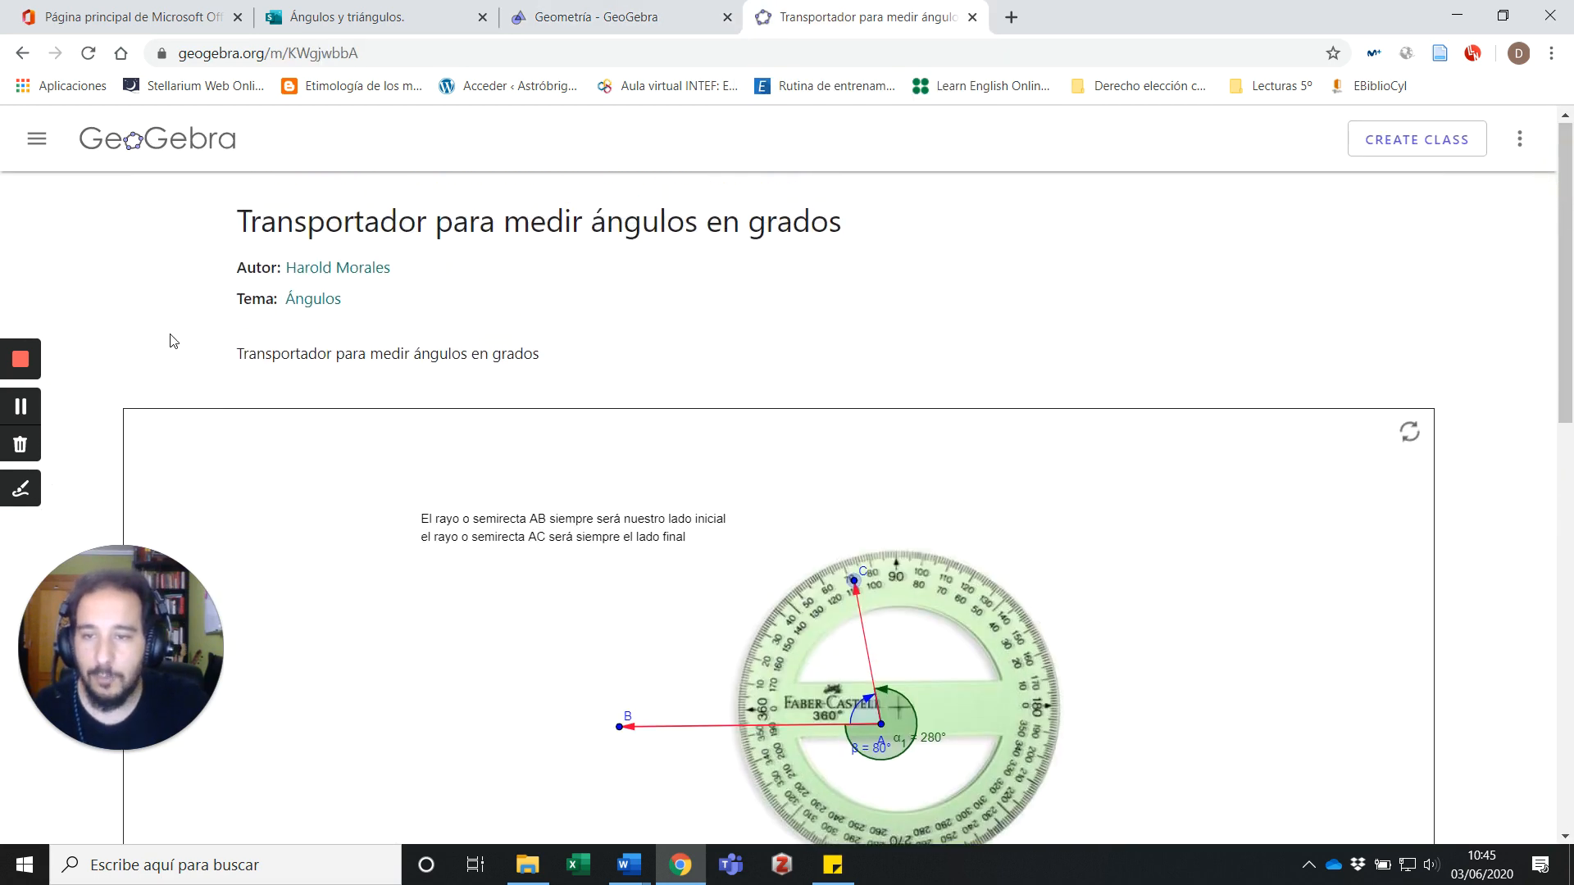
pyautogui.scroll(-3, 1556, 299)
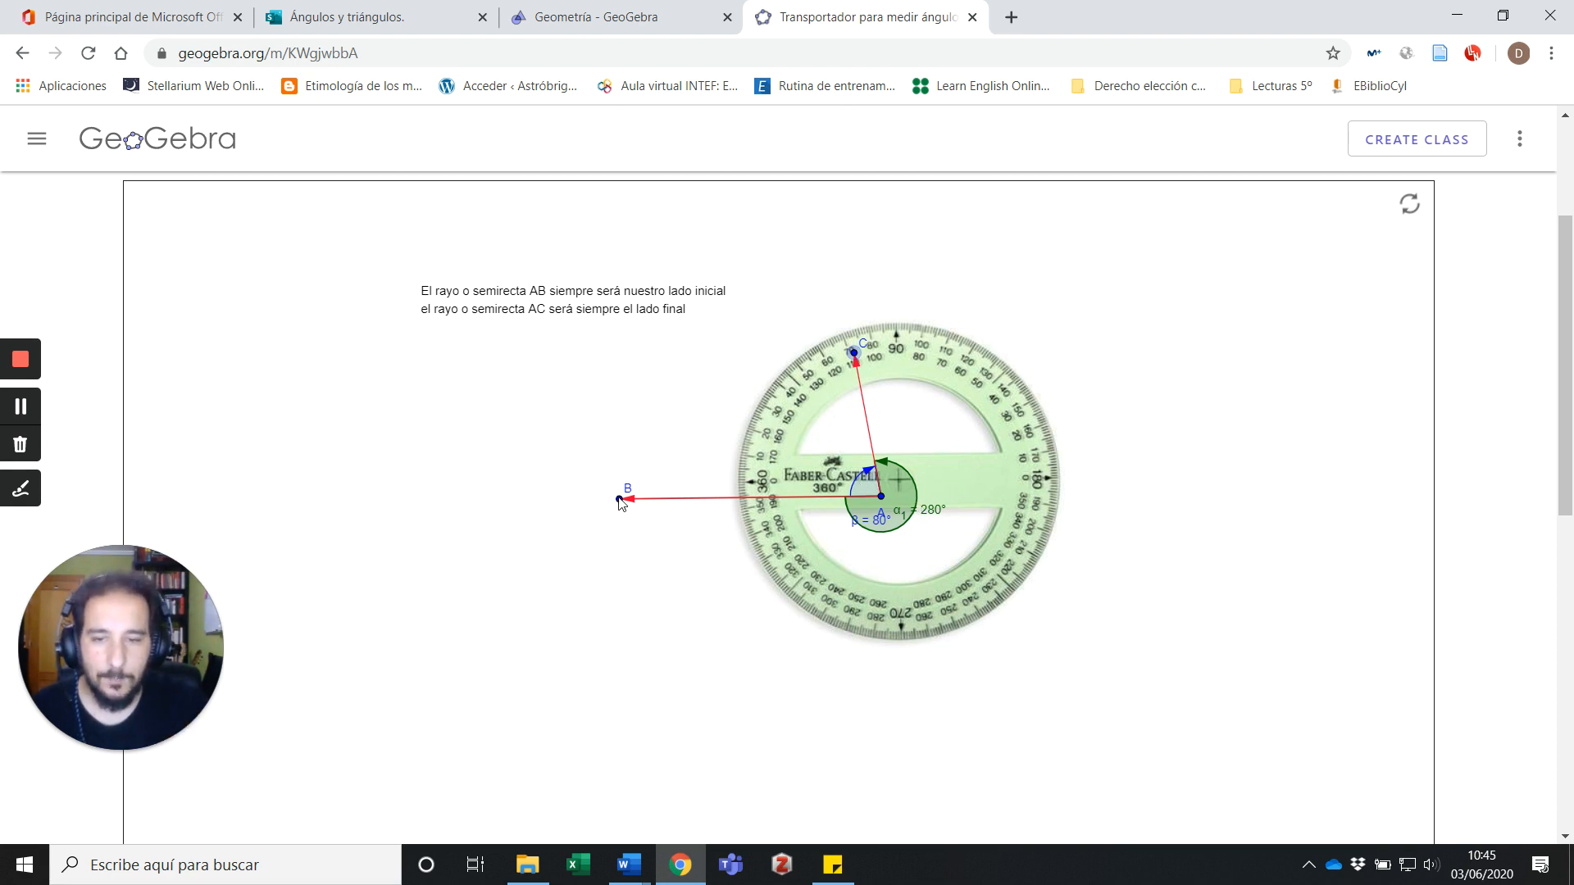
pyautogui.moveTo(620, 500); pyautogui.dragTo(541, 513)
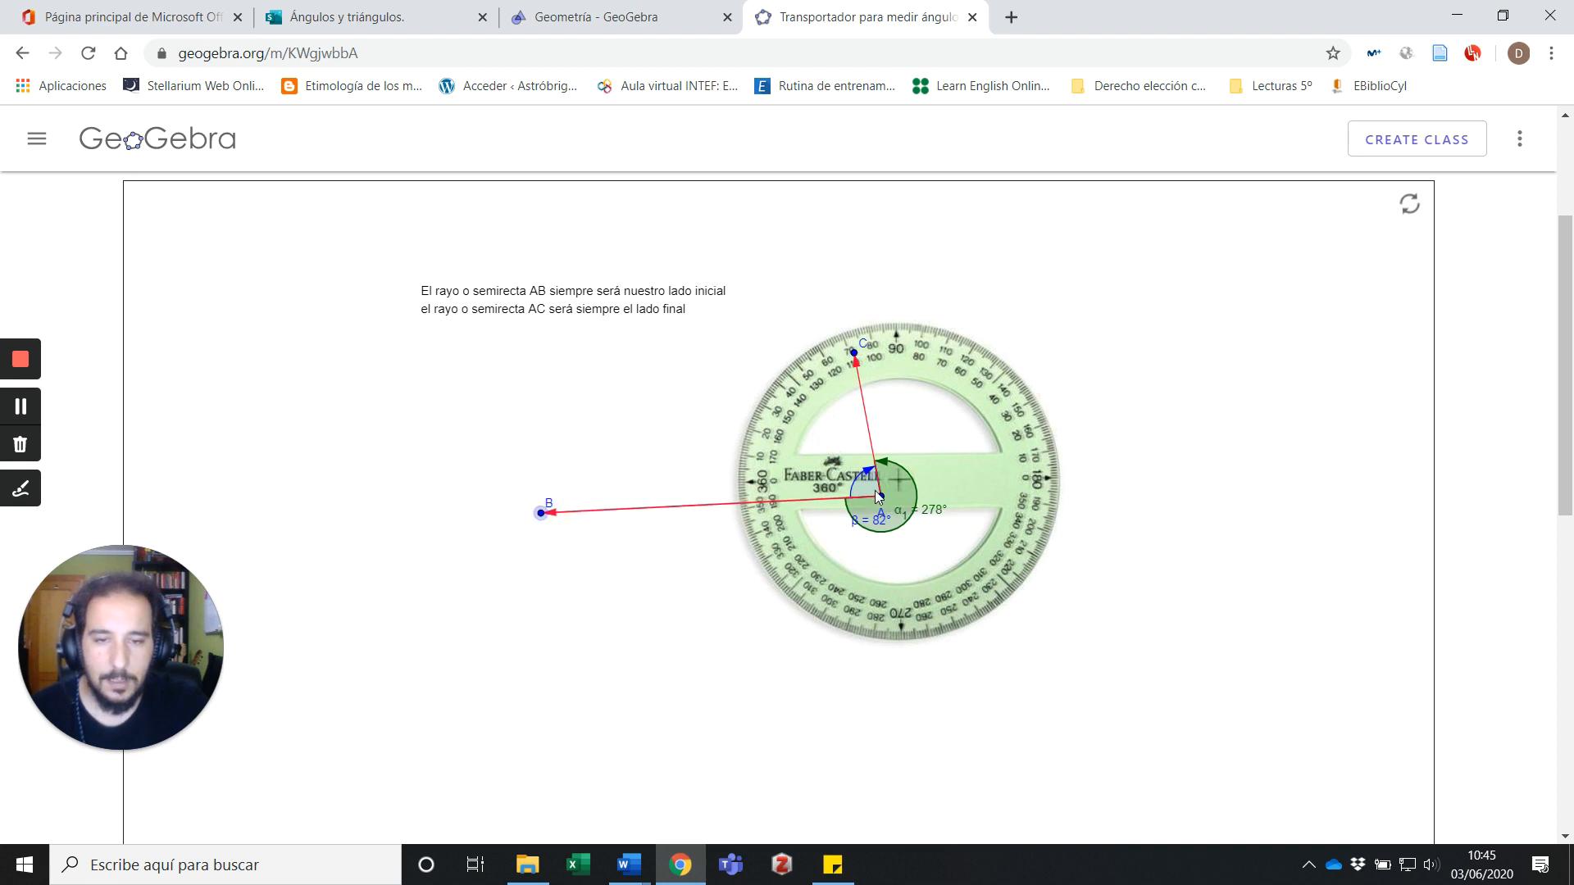
pyautogui.moveTo(878, 494); pyautogui.dragTo(721, 544)
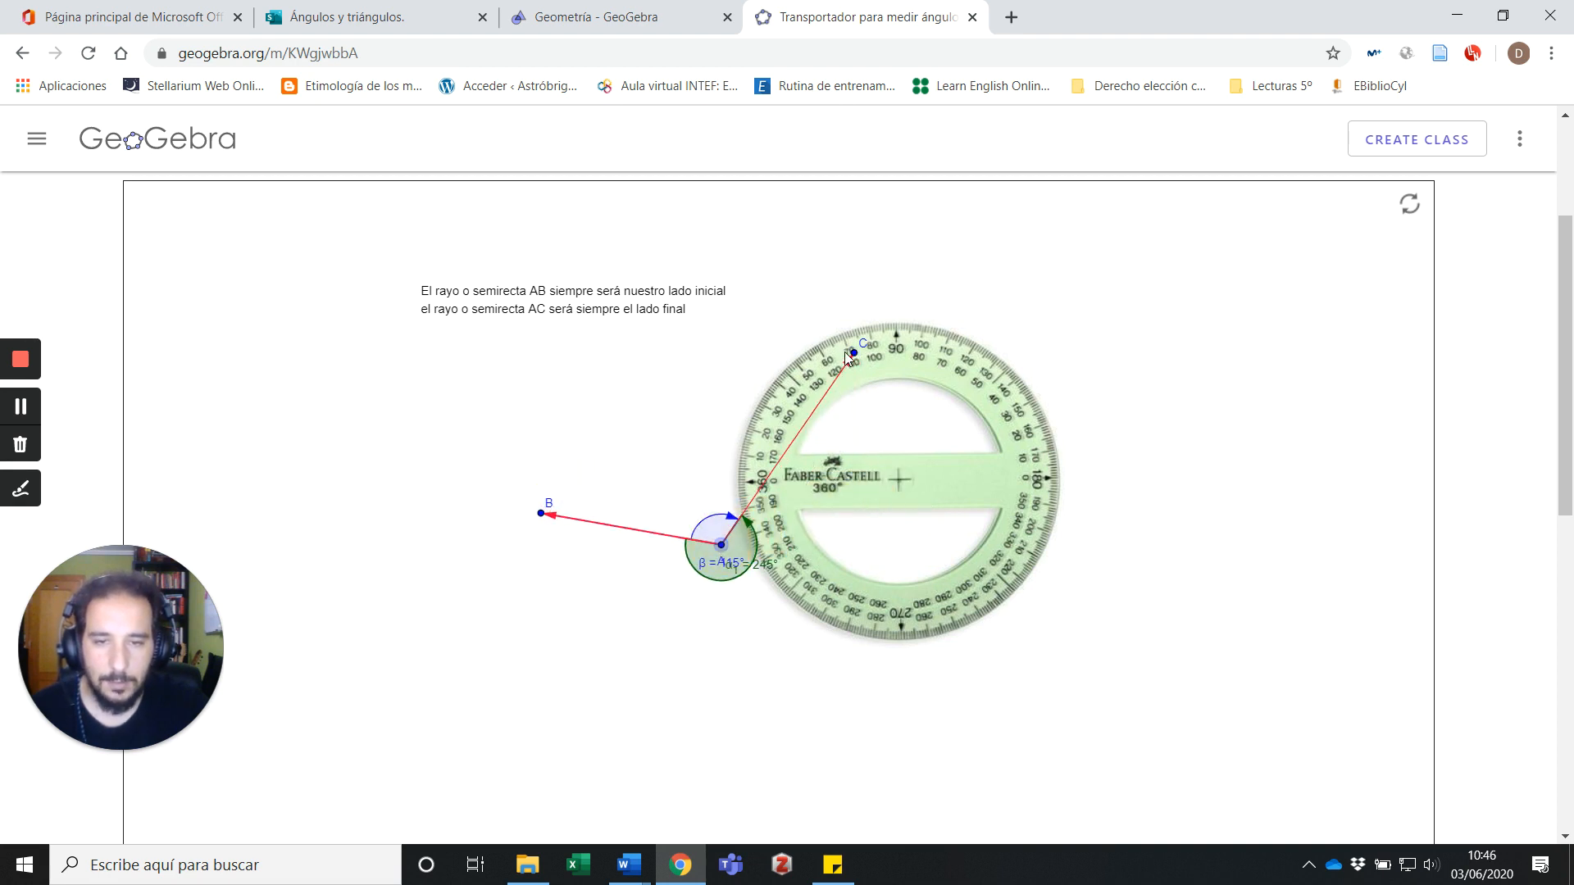
pyautogui.moveTo(845, 352); pyautogui.dragTo(653, 405)
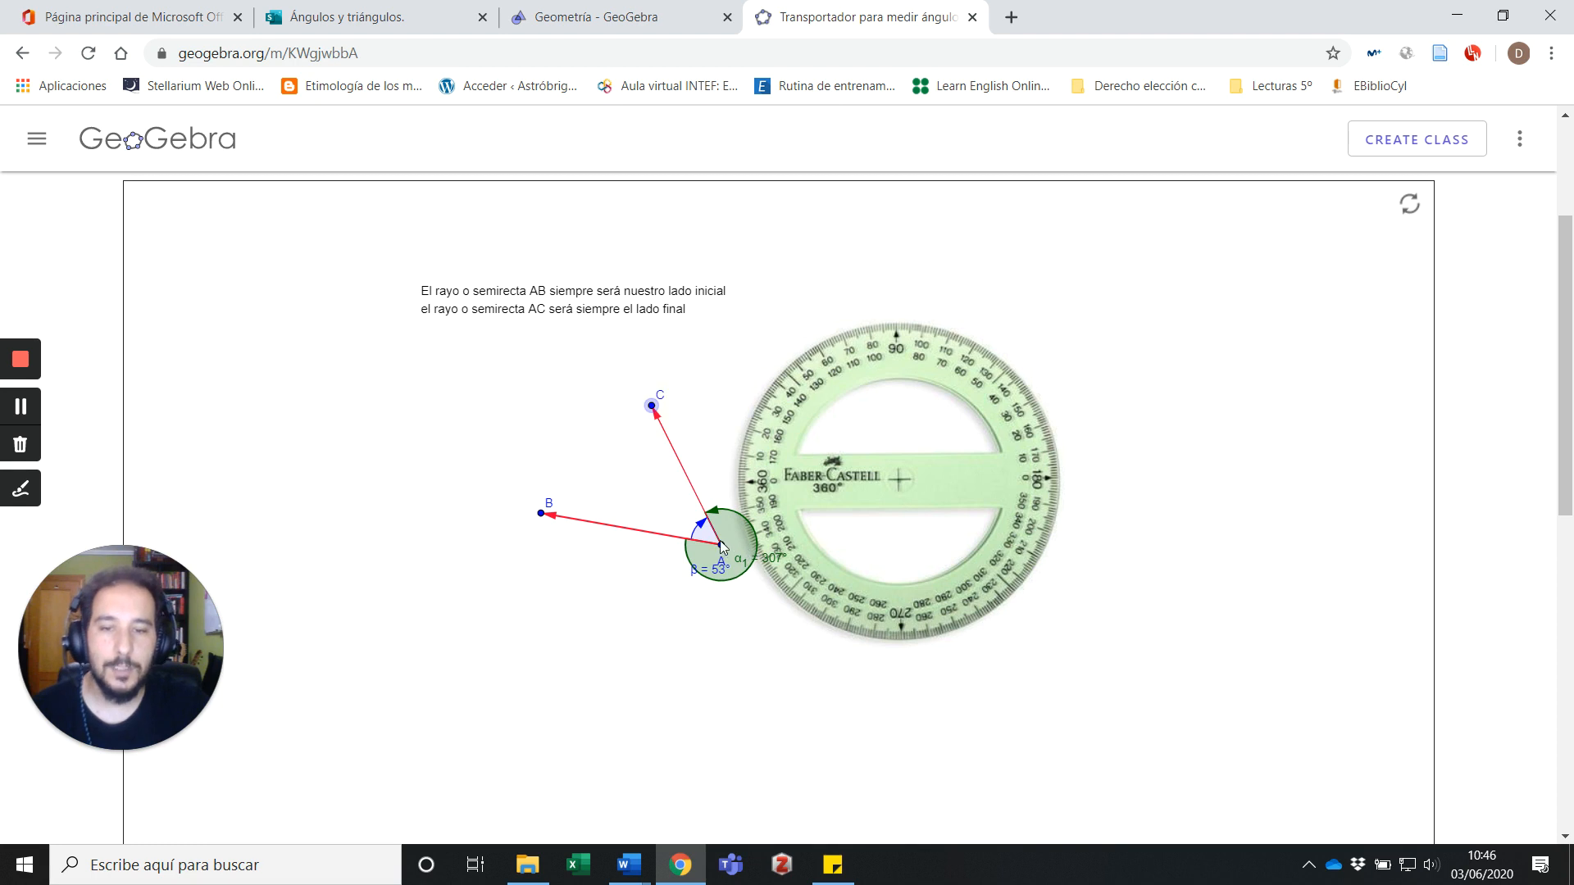
pyautogui.moveTo(719, 540); pyautogui.dragTo(698, 546)
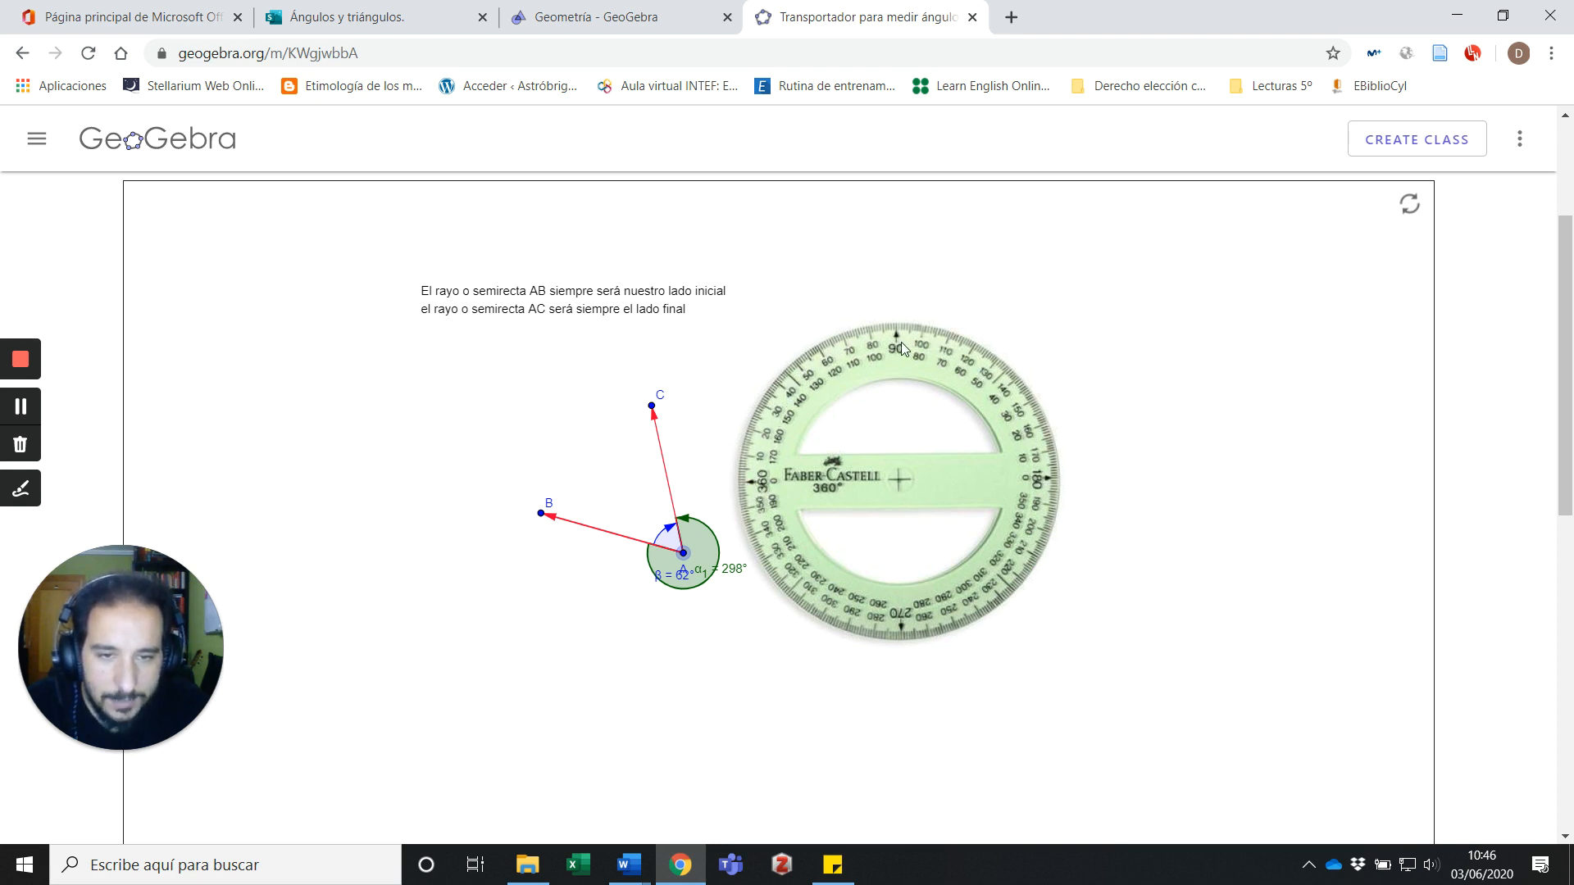
# - Place the angle's vertex A on the centre mark of the protractor
pyautogui.scroll(3, 832, 470)
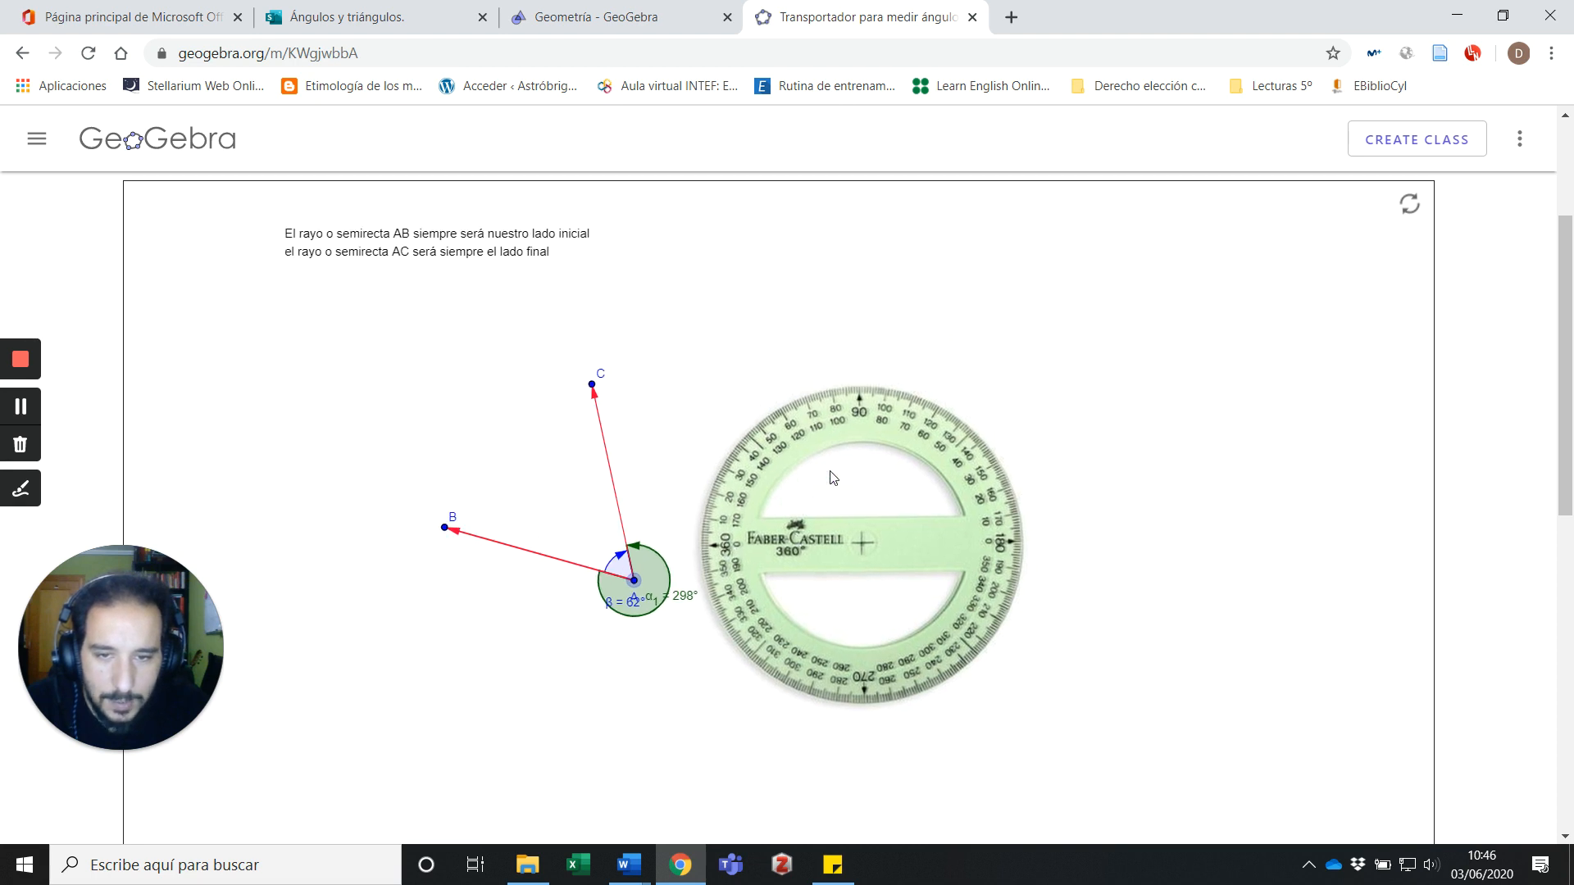
pyautogui.scroll(-2, 841, 470)
pyautogui.scroll(2, 759, 507)
pyautogui.scroll(1, 760, 508)
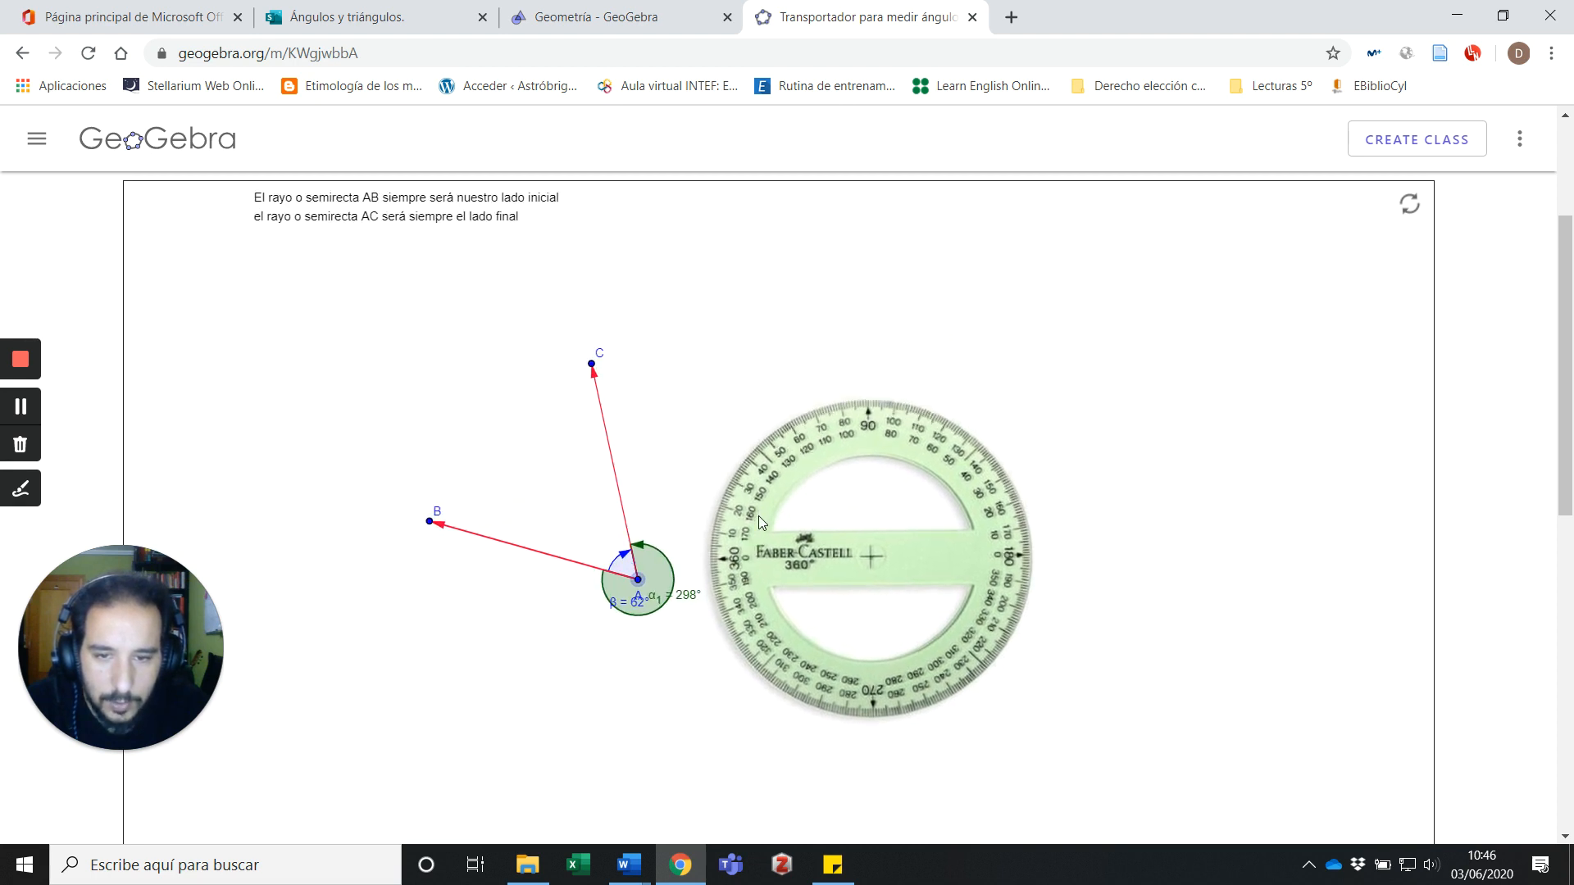
pyautogui.scroll(-3, 761, 516)
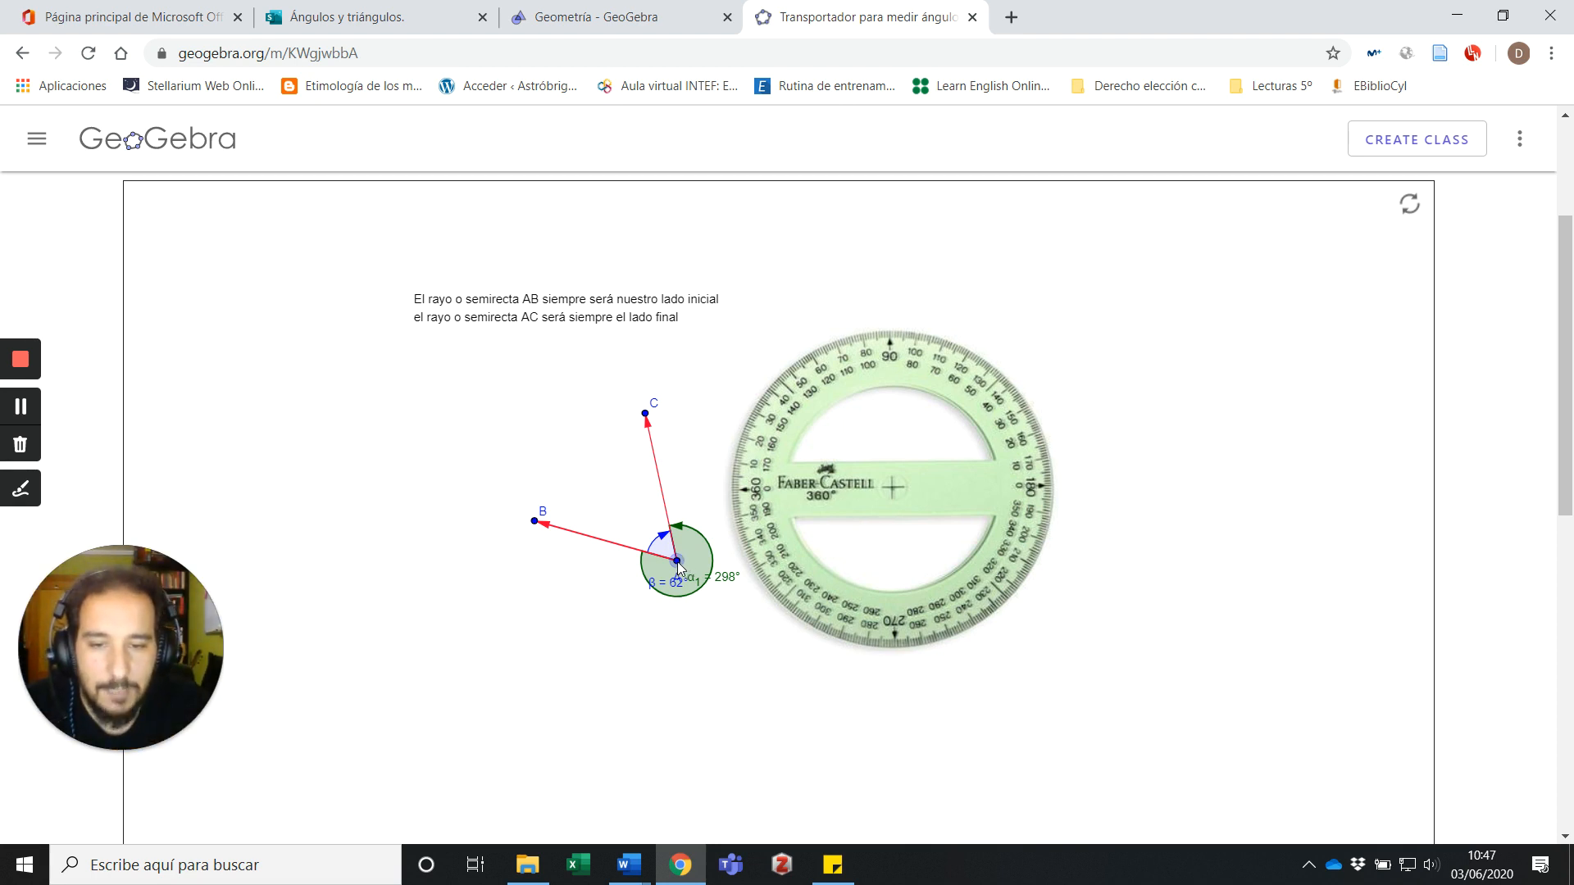
pyautogui.moveTo(677, 562); pyautogui.dragTo(895, 493)
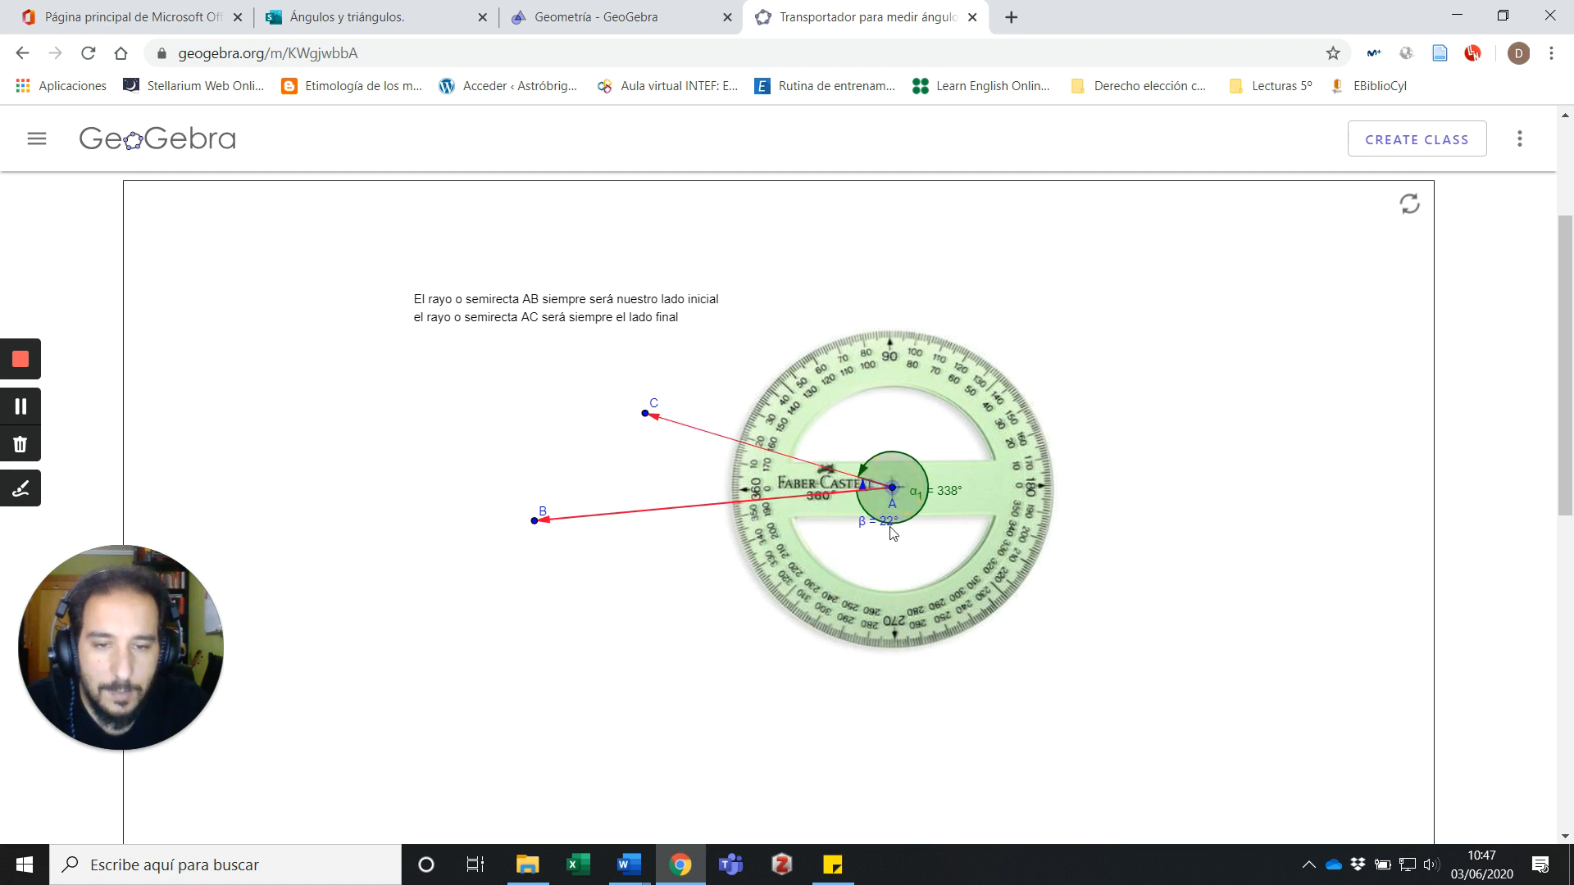
# - Back on the Geometría page, draw a horizontal segment below triangle LMO and a second segment rising obliquely from its end nearest the 20° angle
pyautogui.click(640, 15)
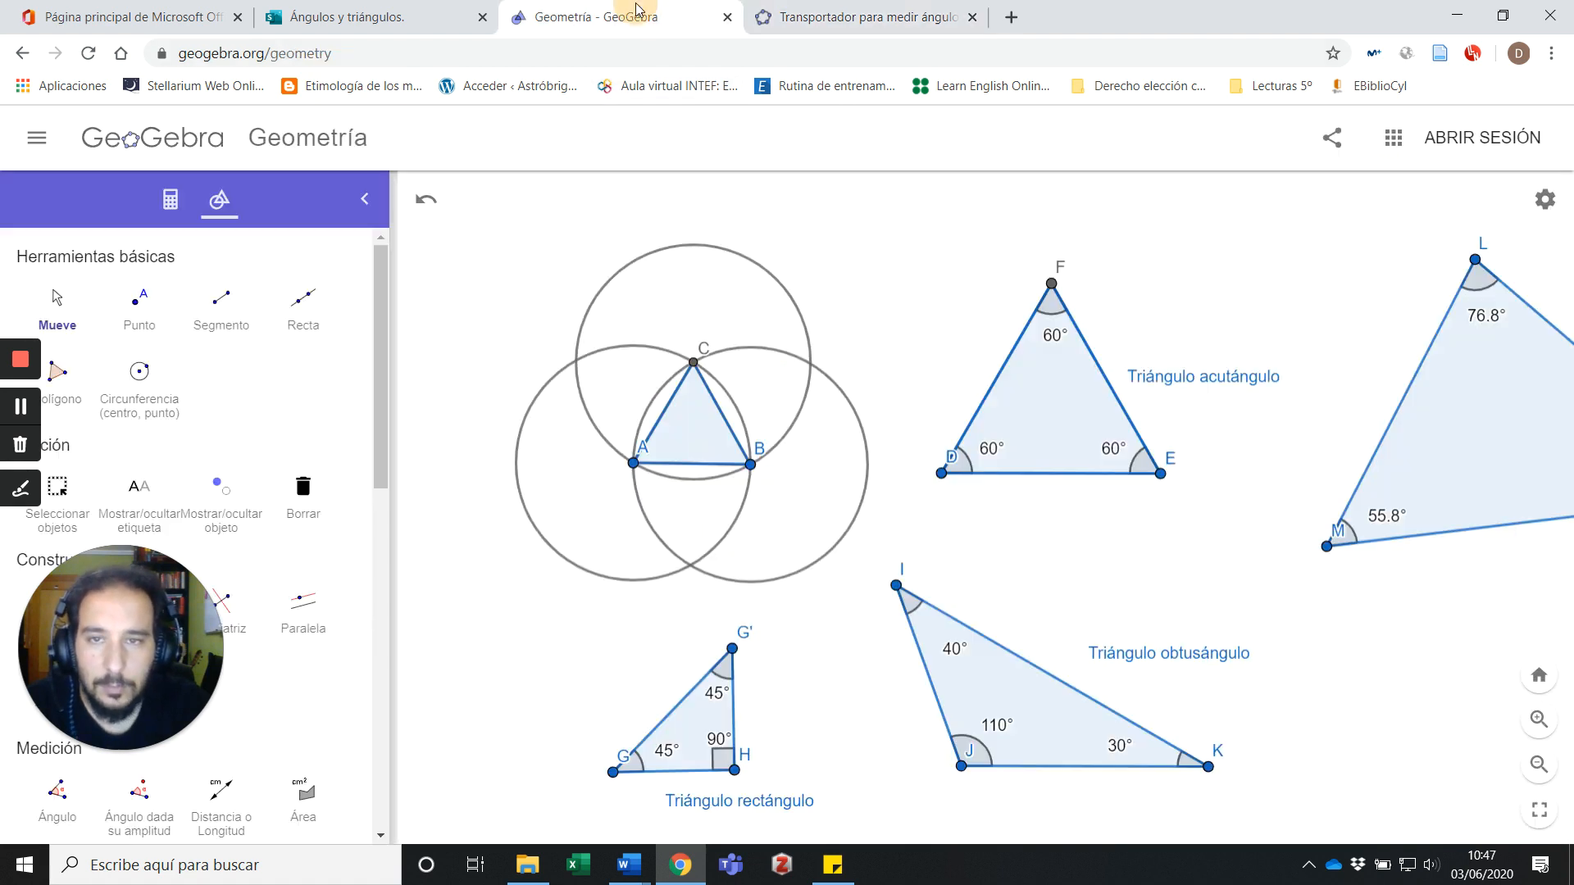
pyautogui.moveTo(1311, 678); pyautogui.dragTo(545, 549)
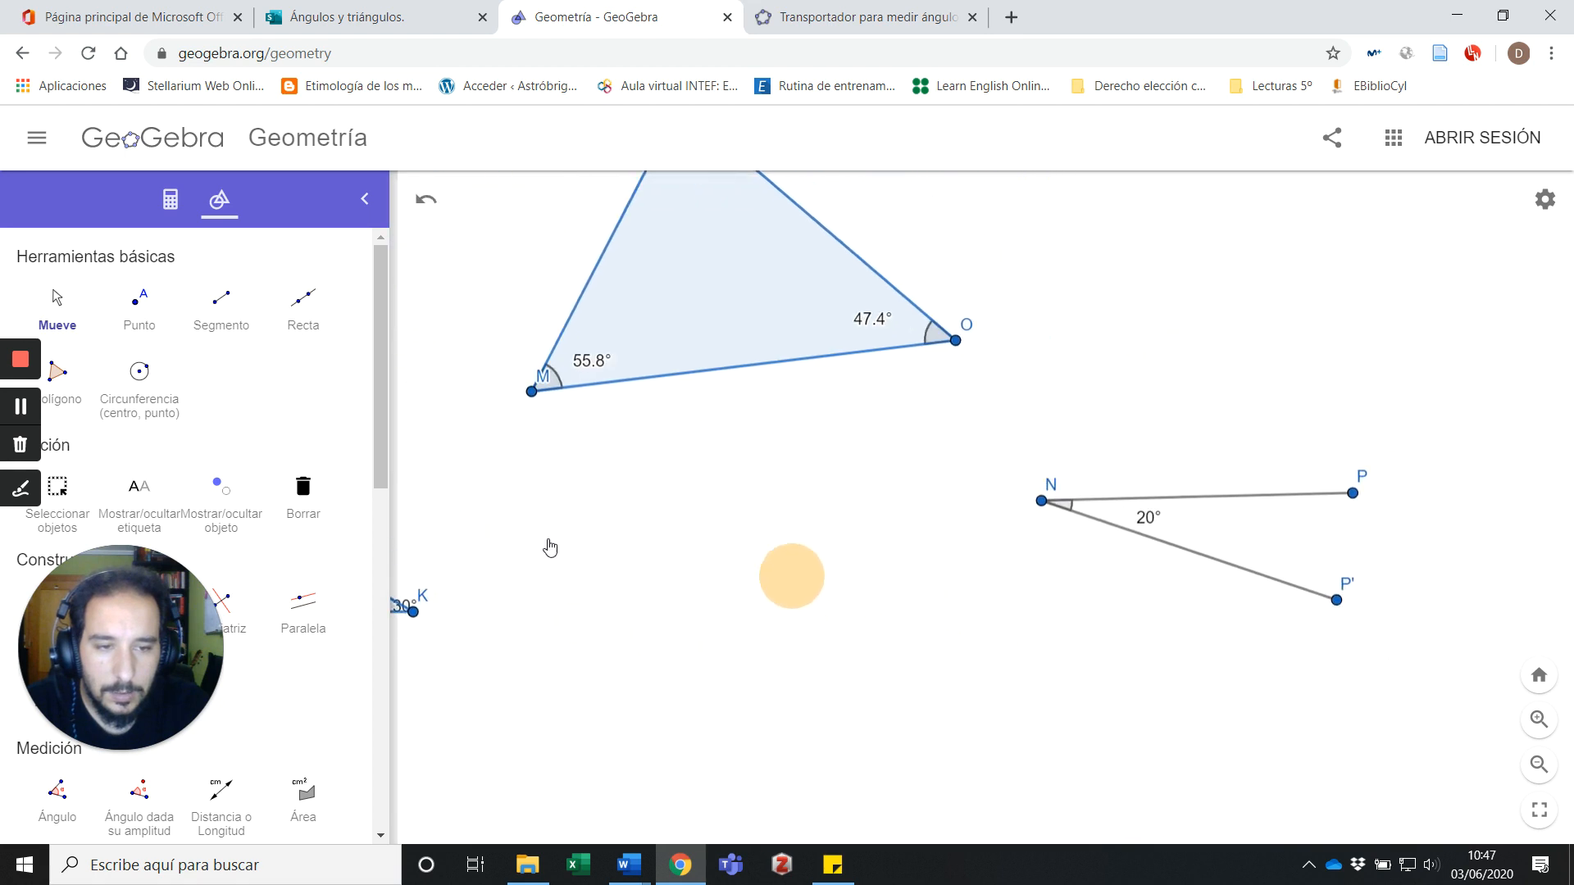
pyautogui.click(222, 304)
pyautogui.click(566, 739)
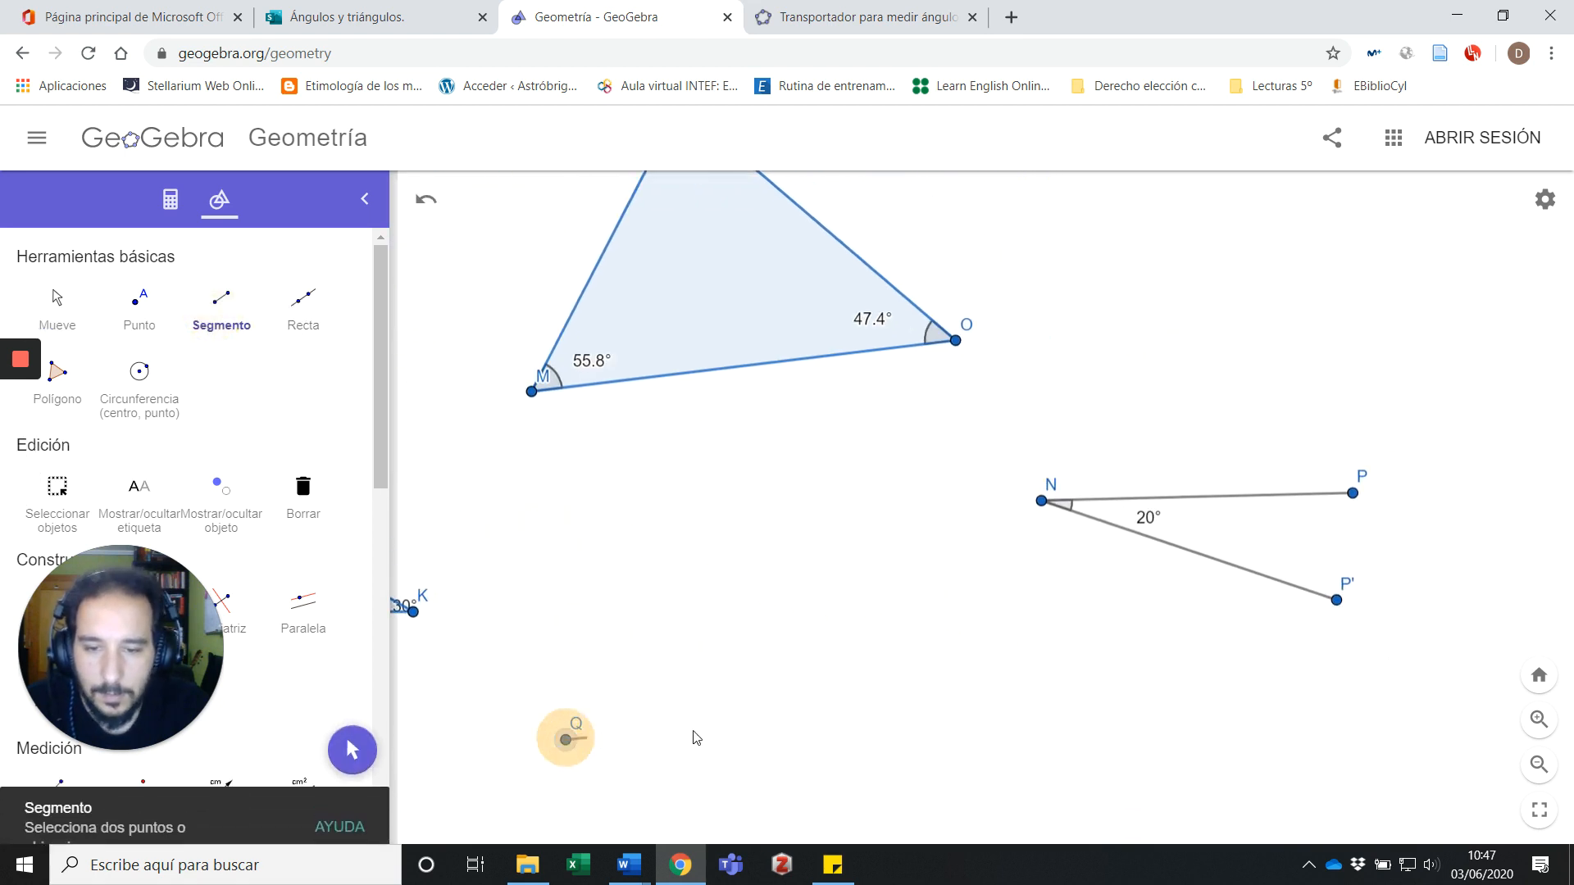
pyautogui.click(975, 740)
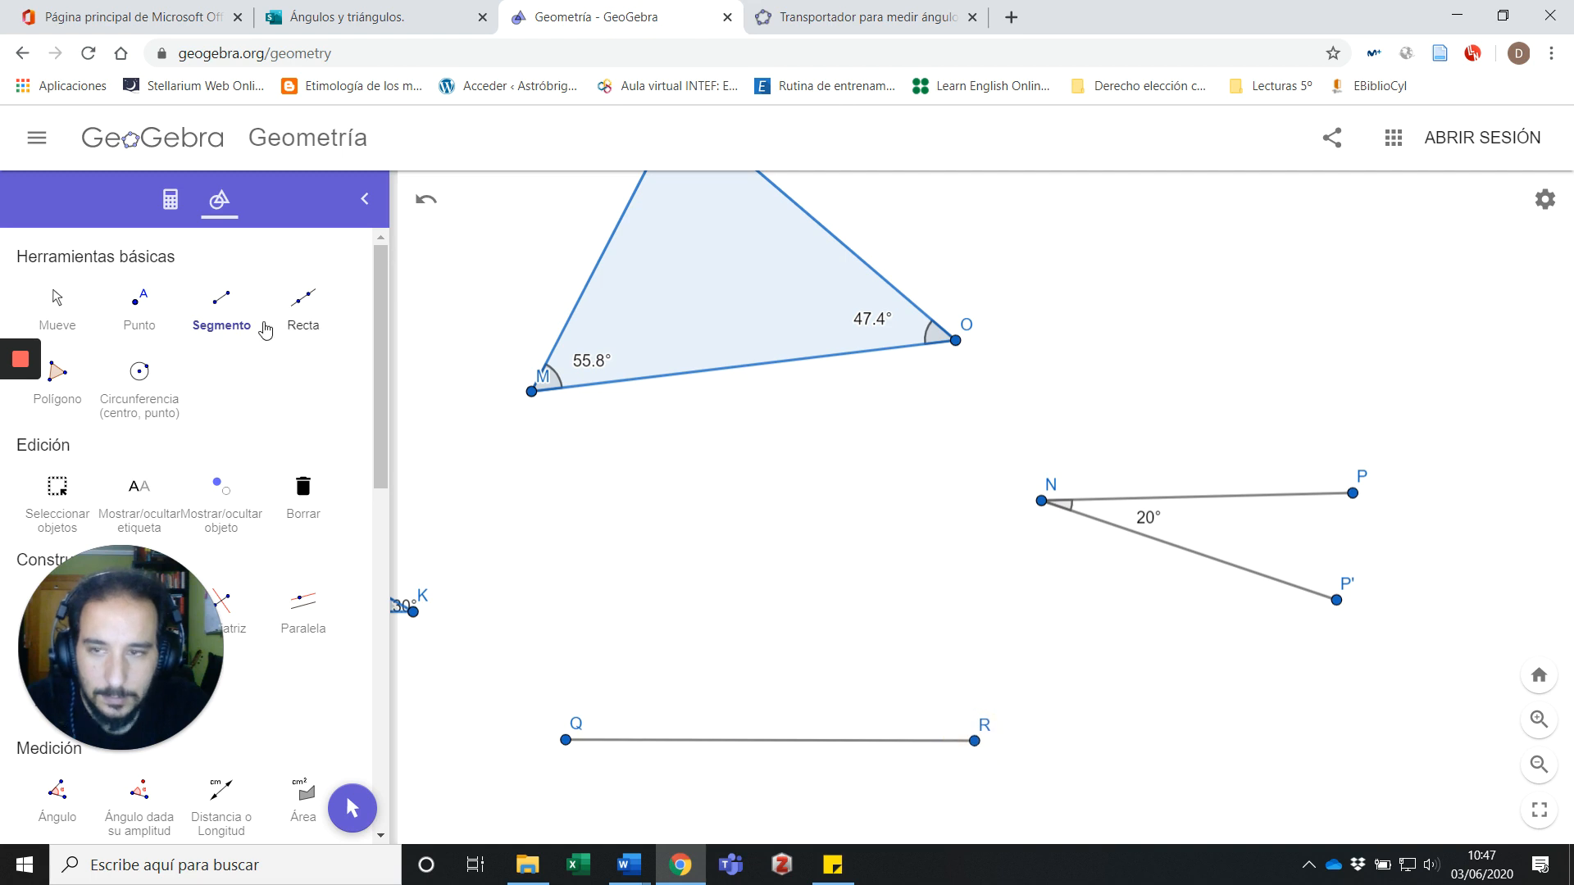
pyautogui.click(221, 305)
pyautogui.click(975, 741)
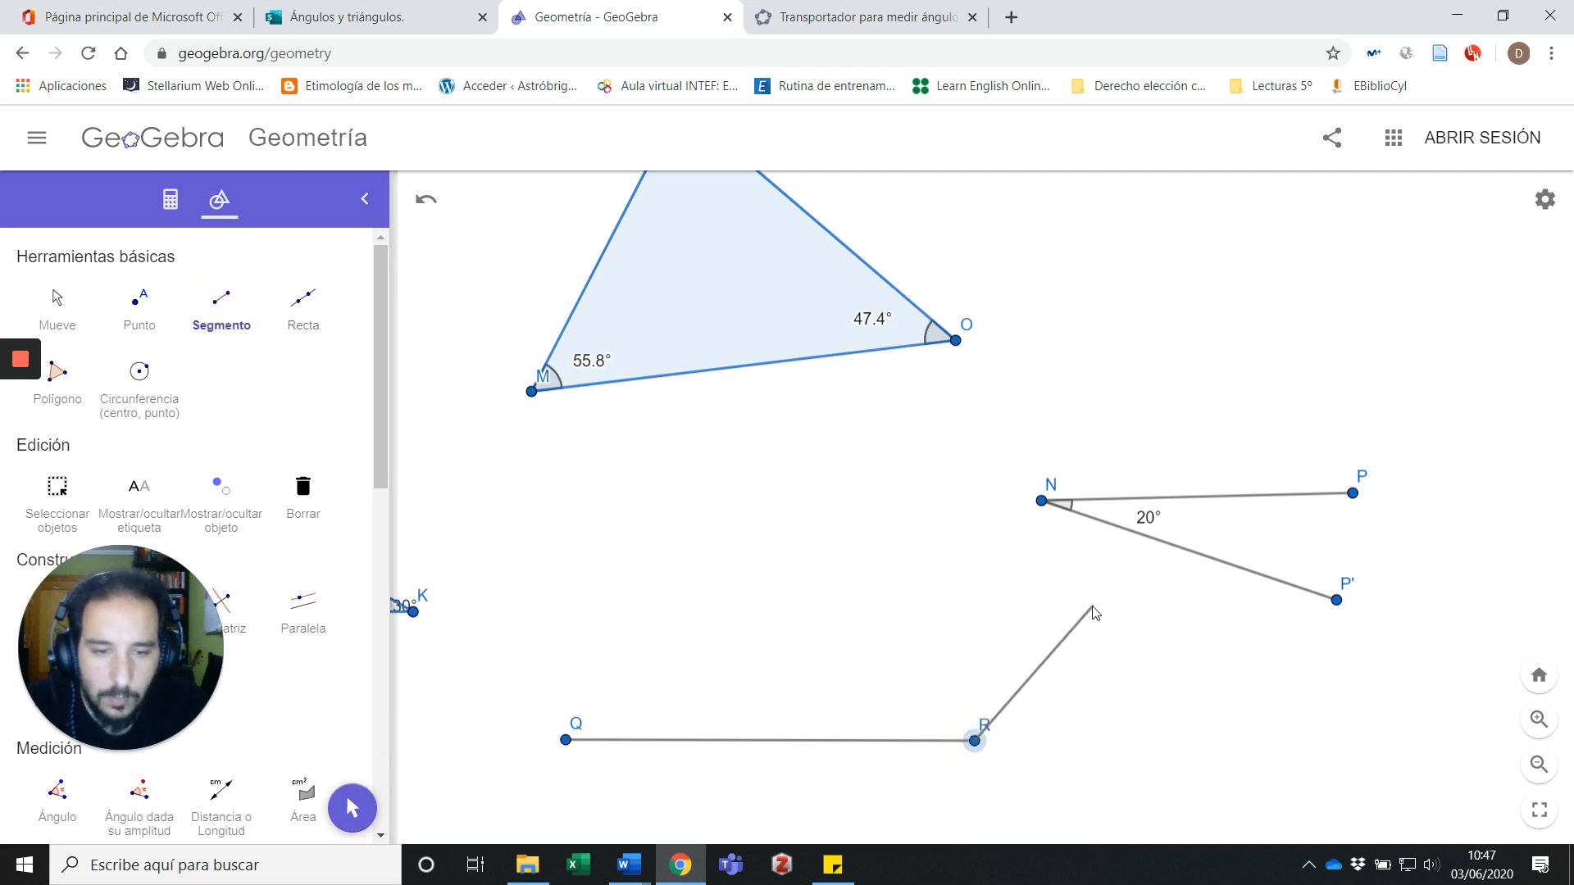
pyautogui.click(1092, 607)
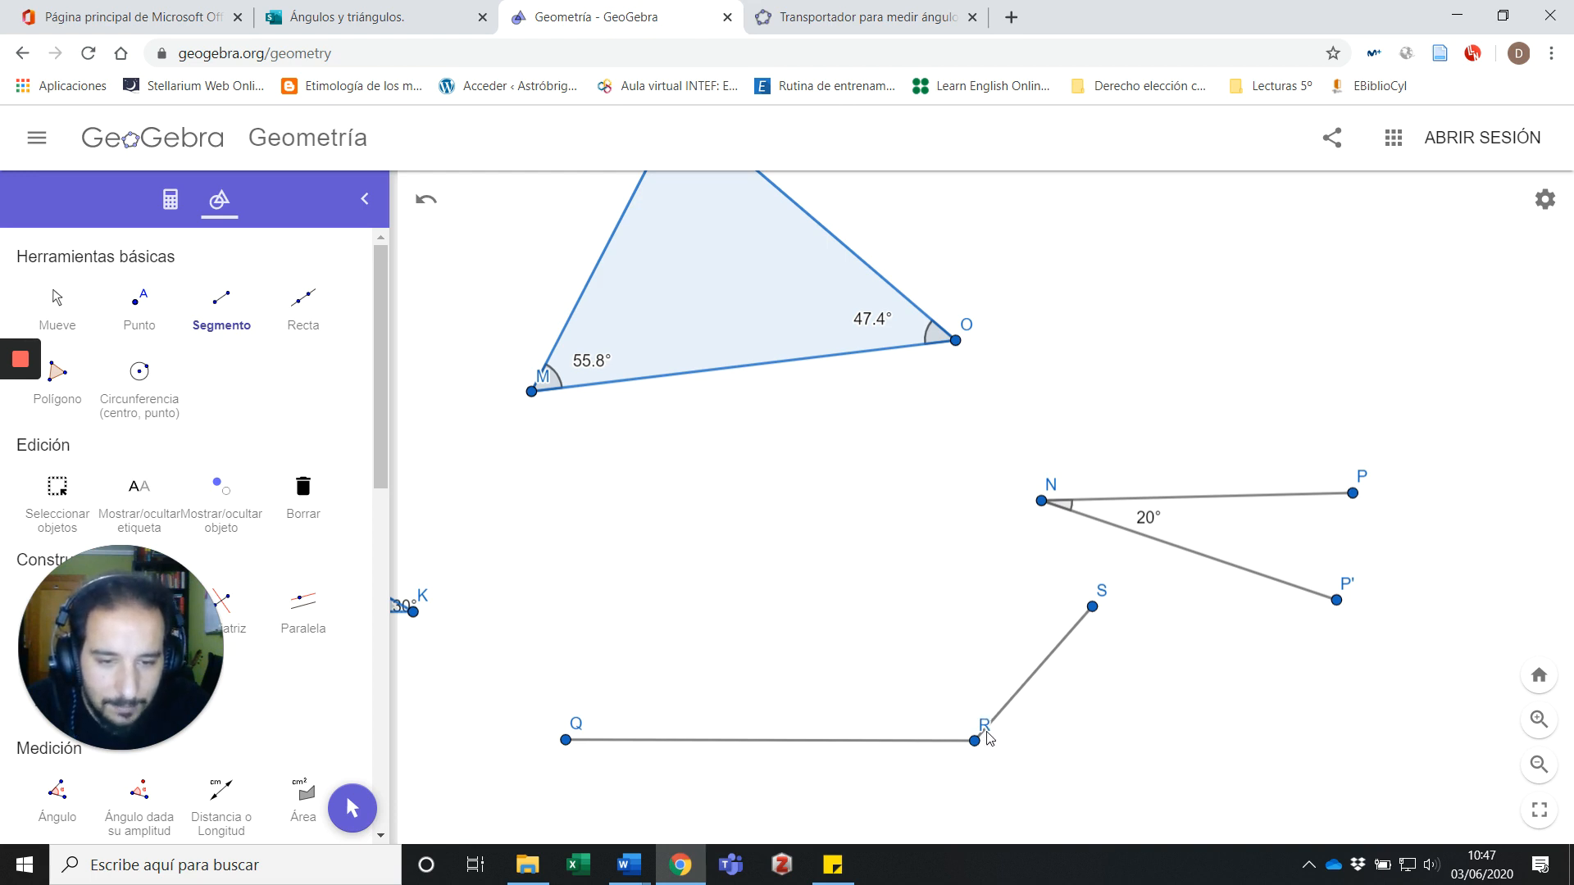
# - Return to the protractor page, align ray AB with the protractor's zero line, and rotate ray AC to form a 70° angle
pyautogui.click(820, 18)
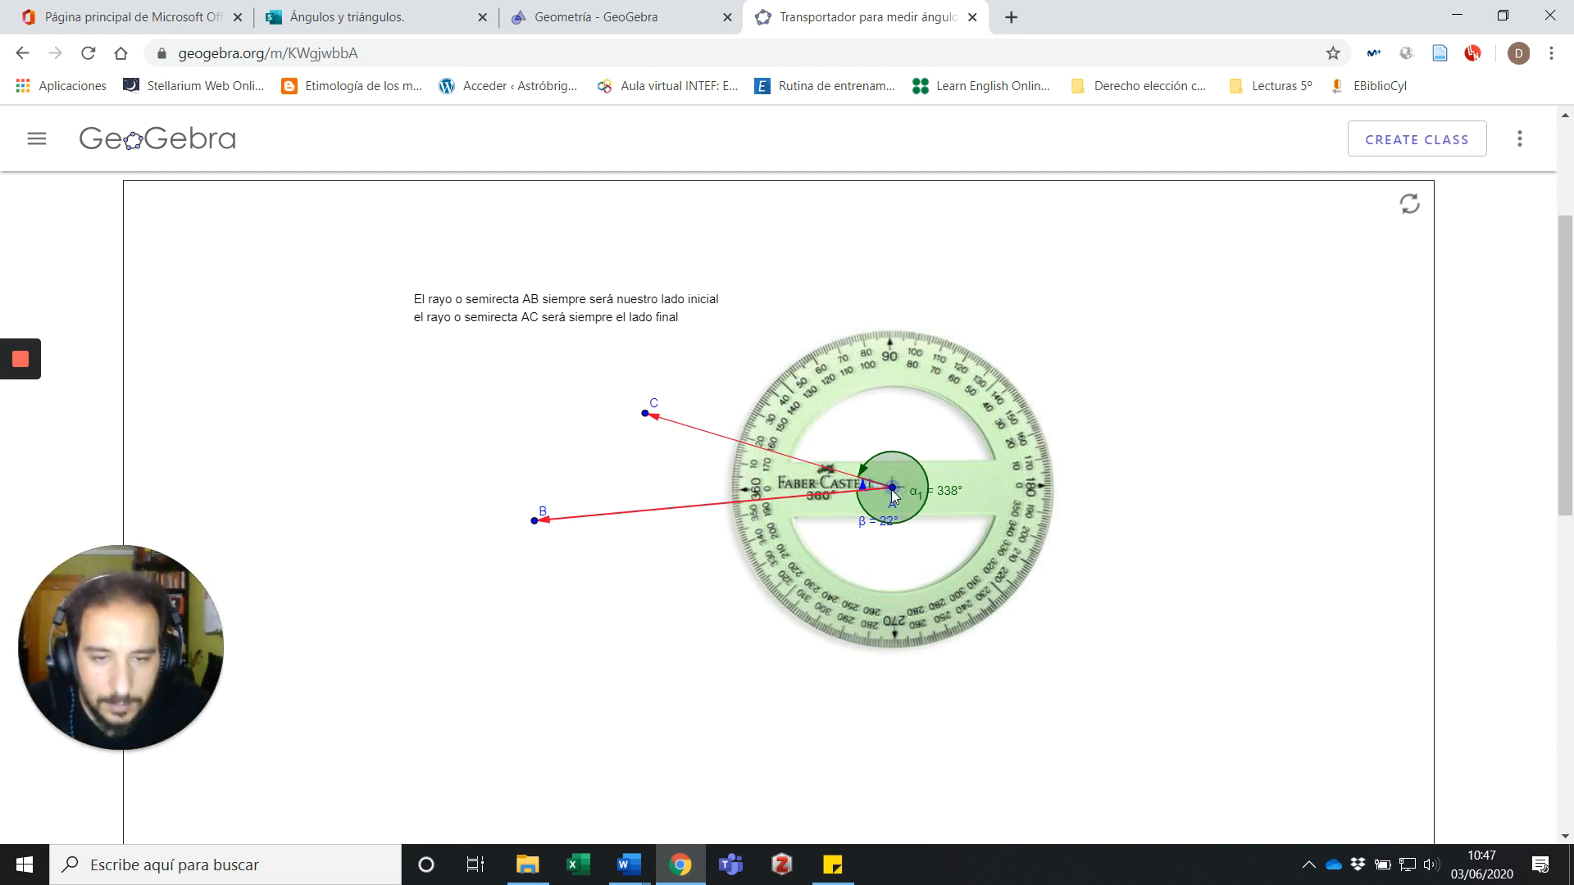
pyautogui.moveTo(892, 486)
pyautogui.mouseDown()
pyautogui.moveTo(874, 525)
pyautogui.moveTo(892, 485)
pyautogui.mouseUp()
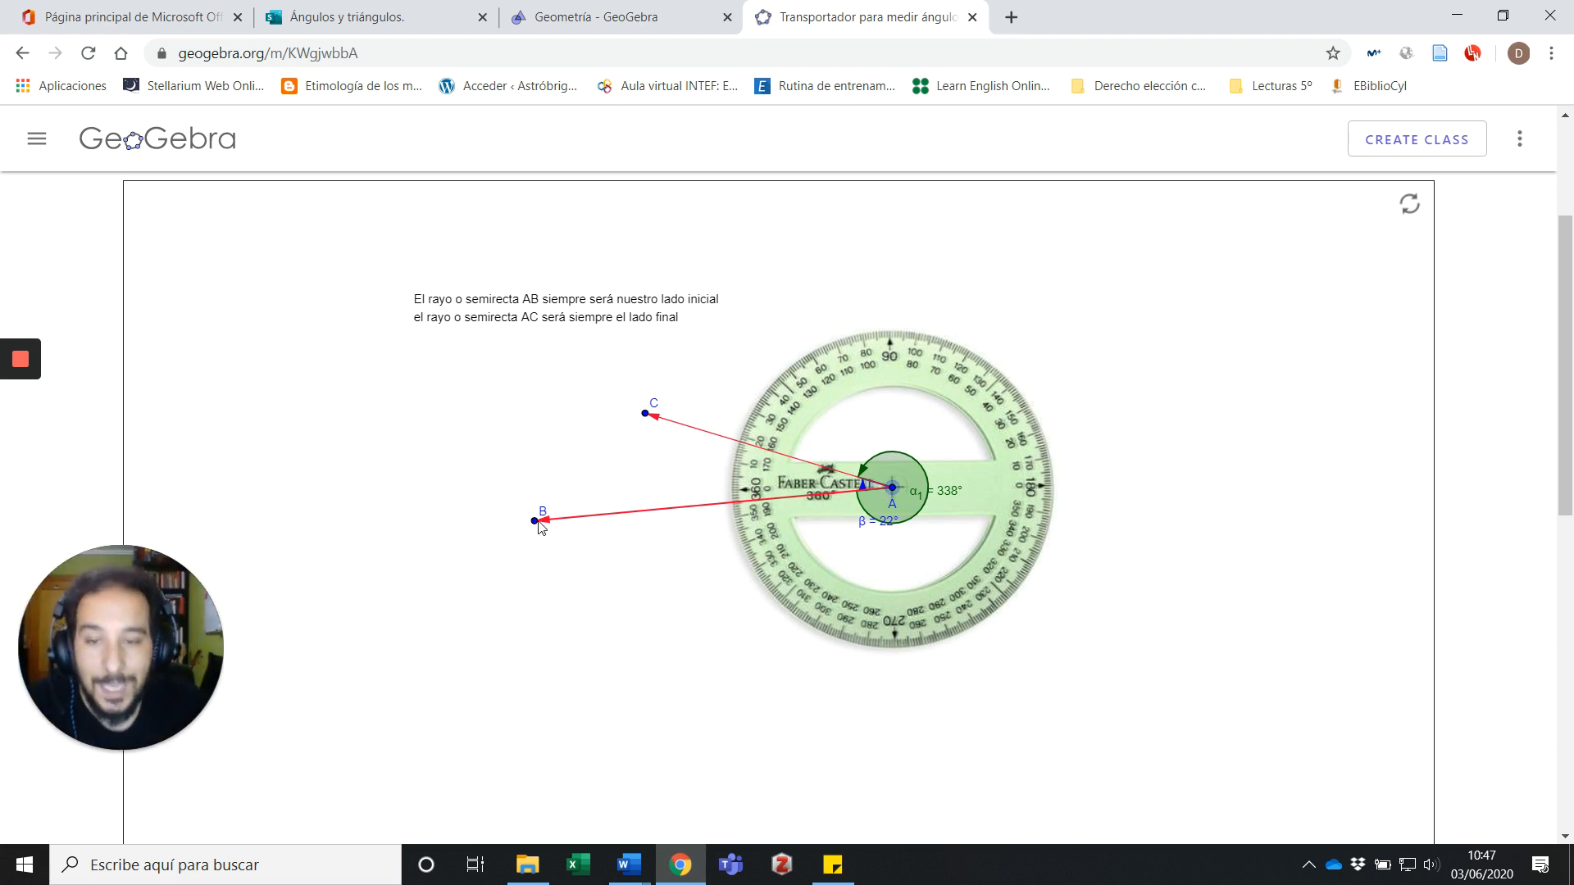
pyautogui.click(535, 520)
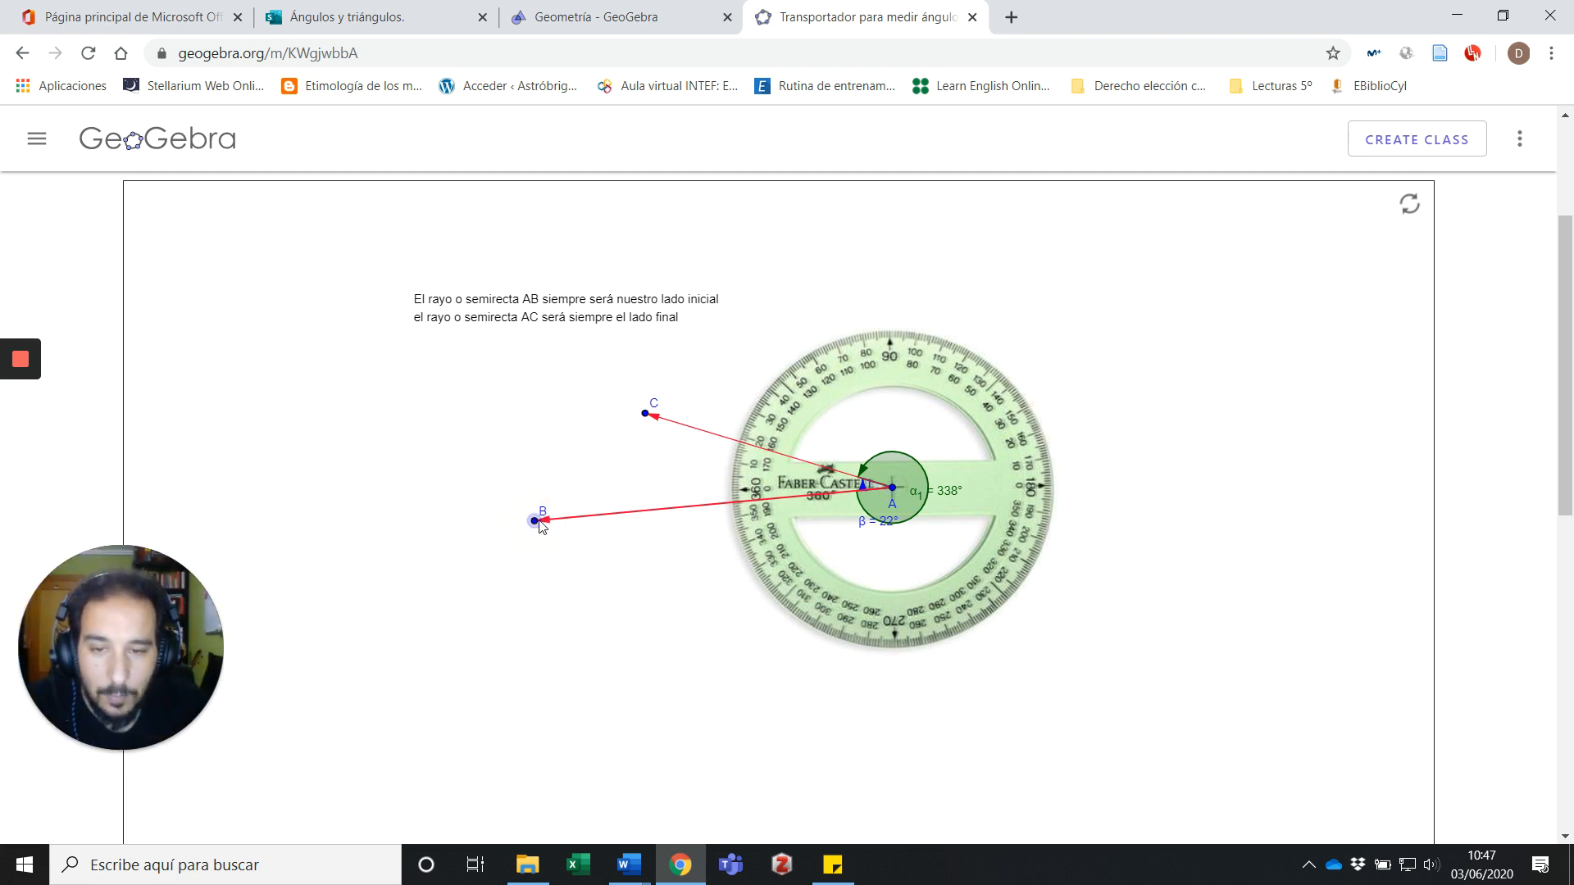
pyautogui.moveTo(534, 519); pyautogui.dragTo(550, 492)
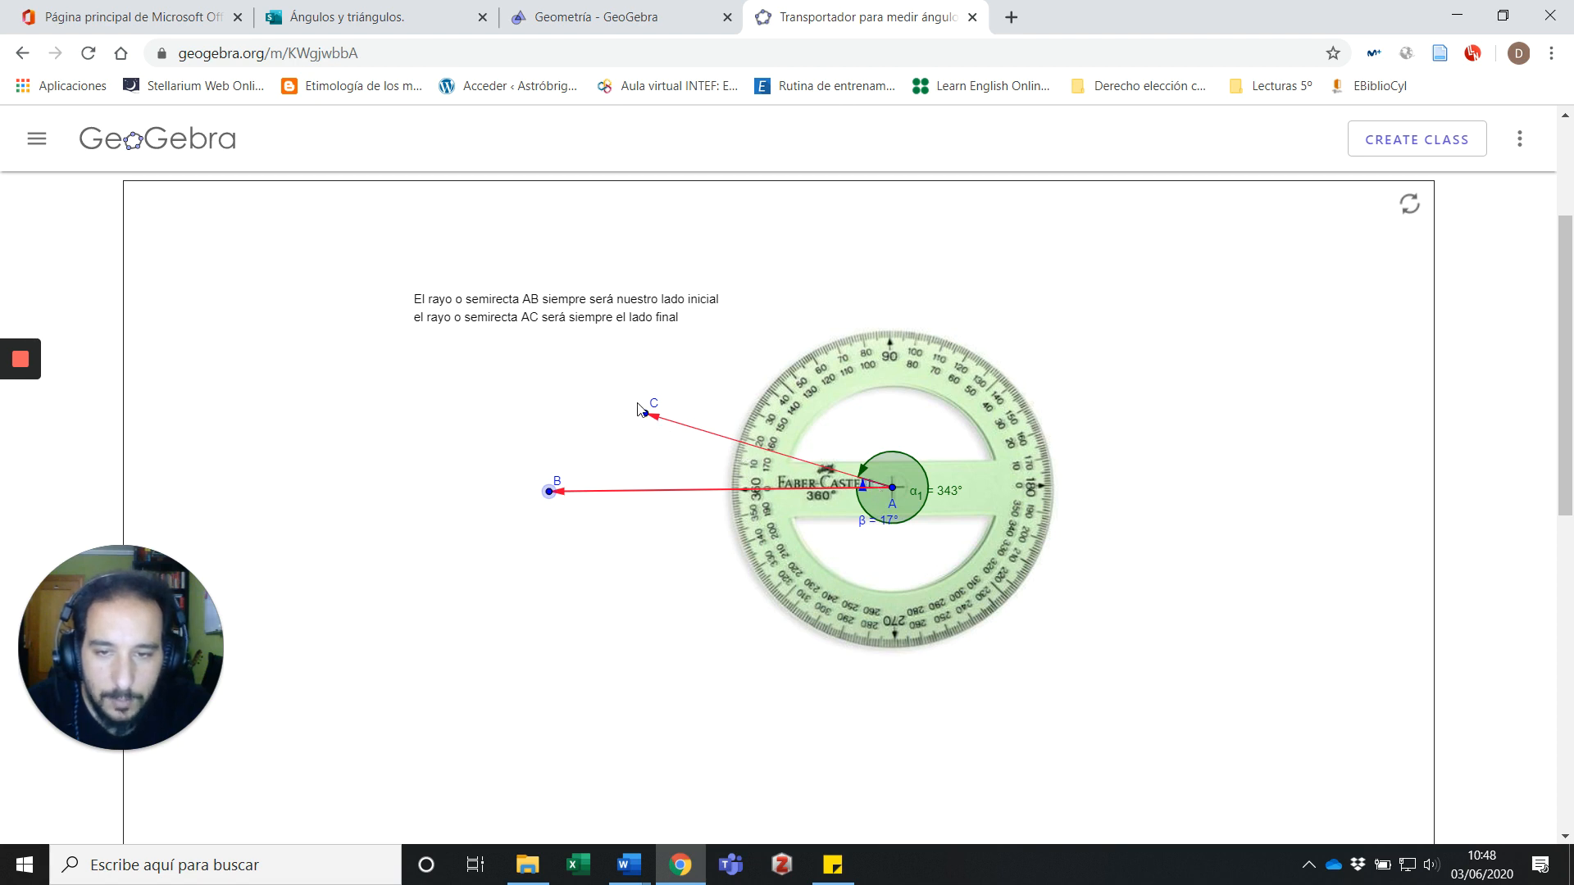
pyautogui.moveTo(646, 415); pyautogui.dragTo(697, 363)
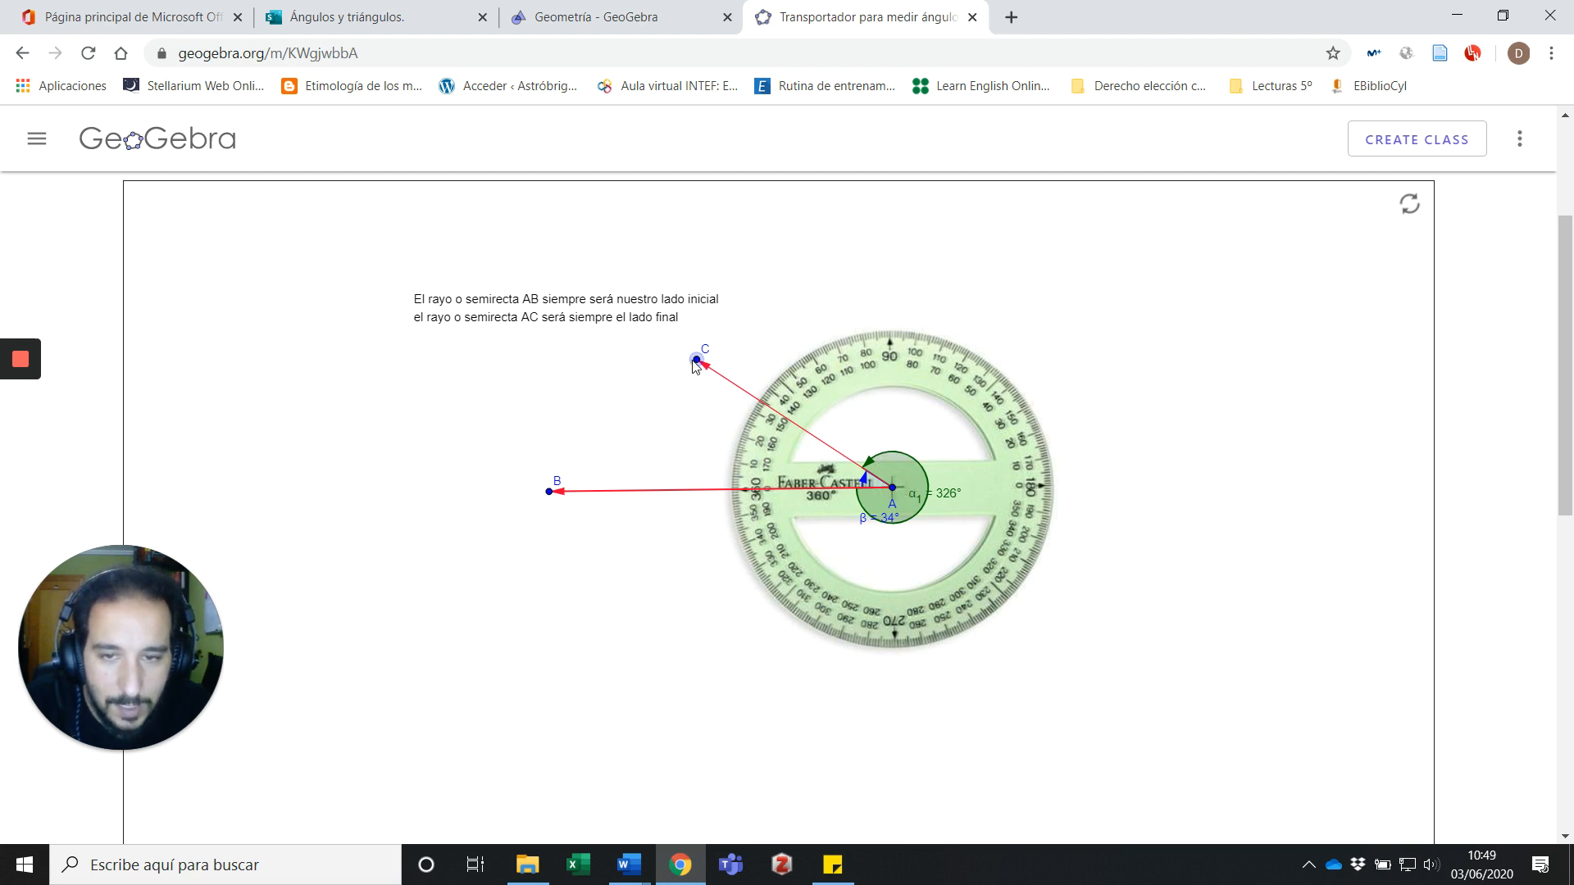
pyautogui.moveTo(696, 363); pyautogui.dragTo(835, 338)
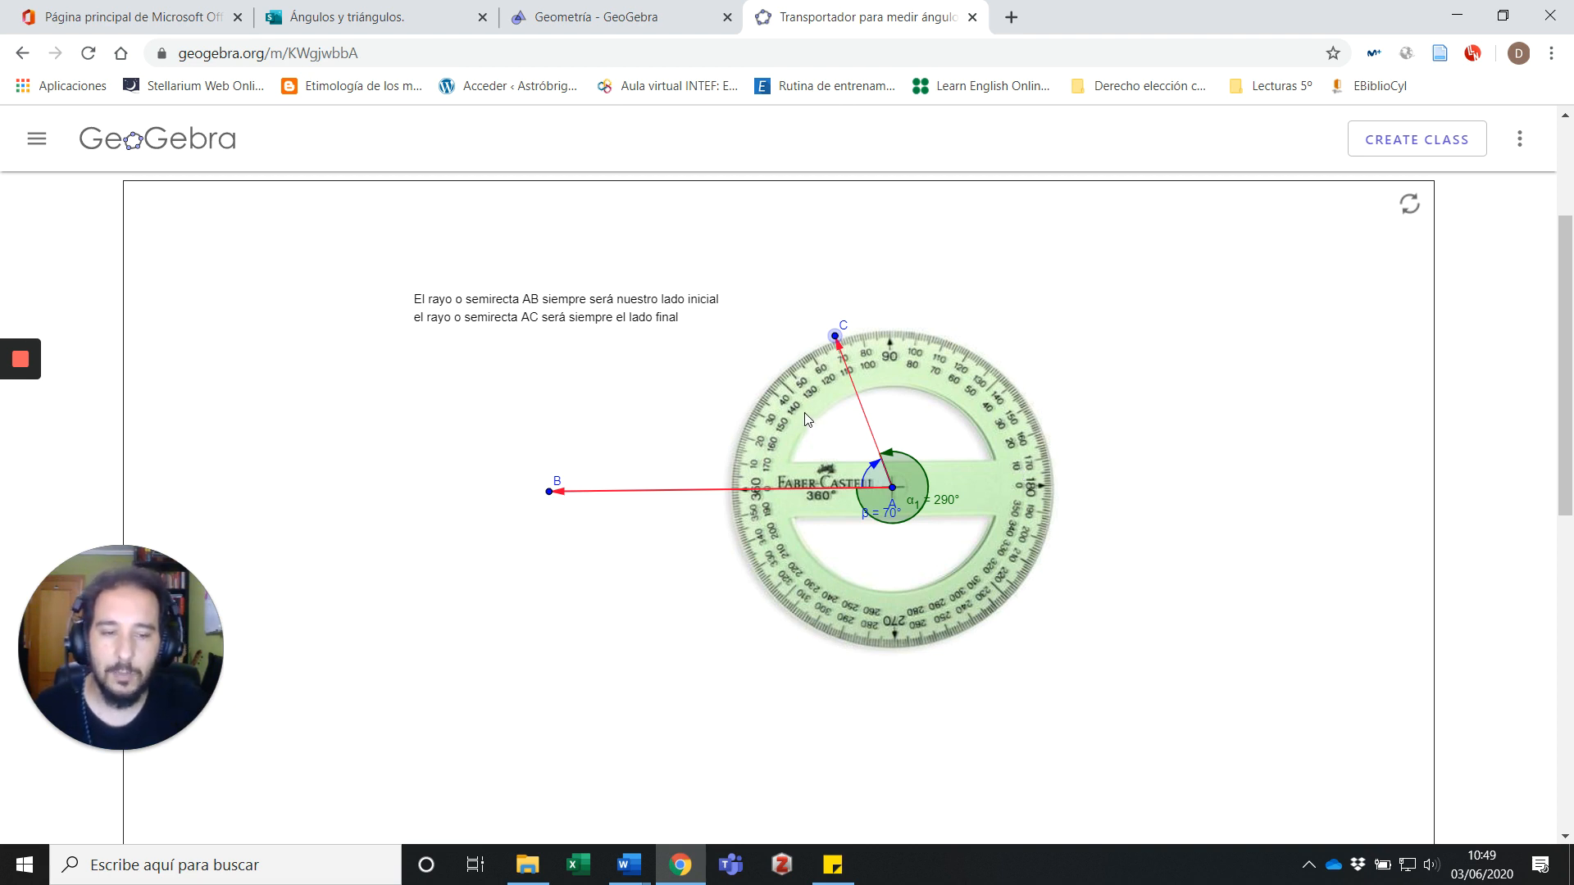
# - Return to the Geometría page and delete the stray segment drawn above segment QR together with both its endpoints
pyautogui.click(579, 25)
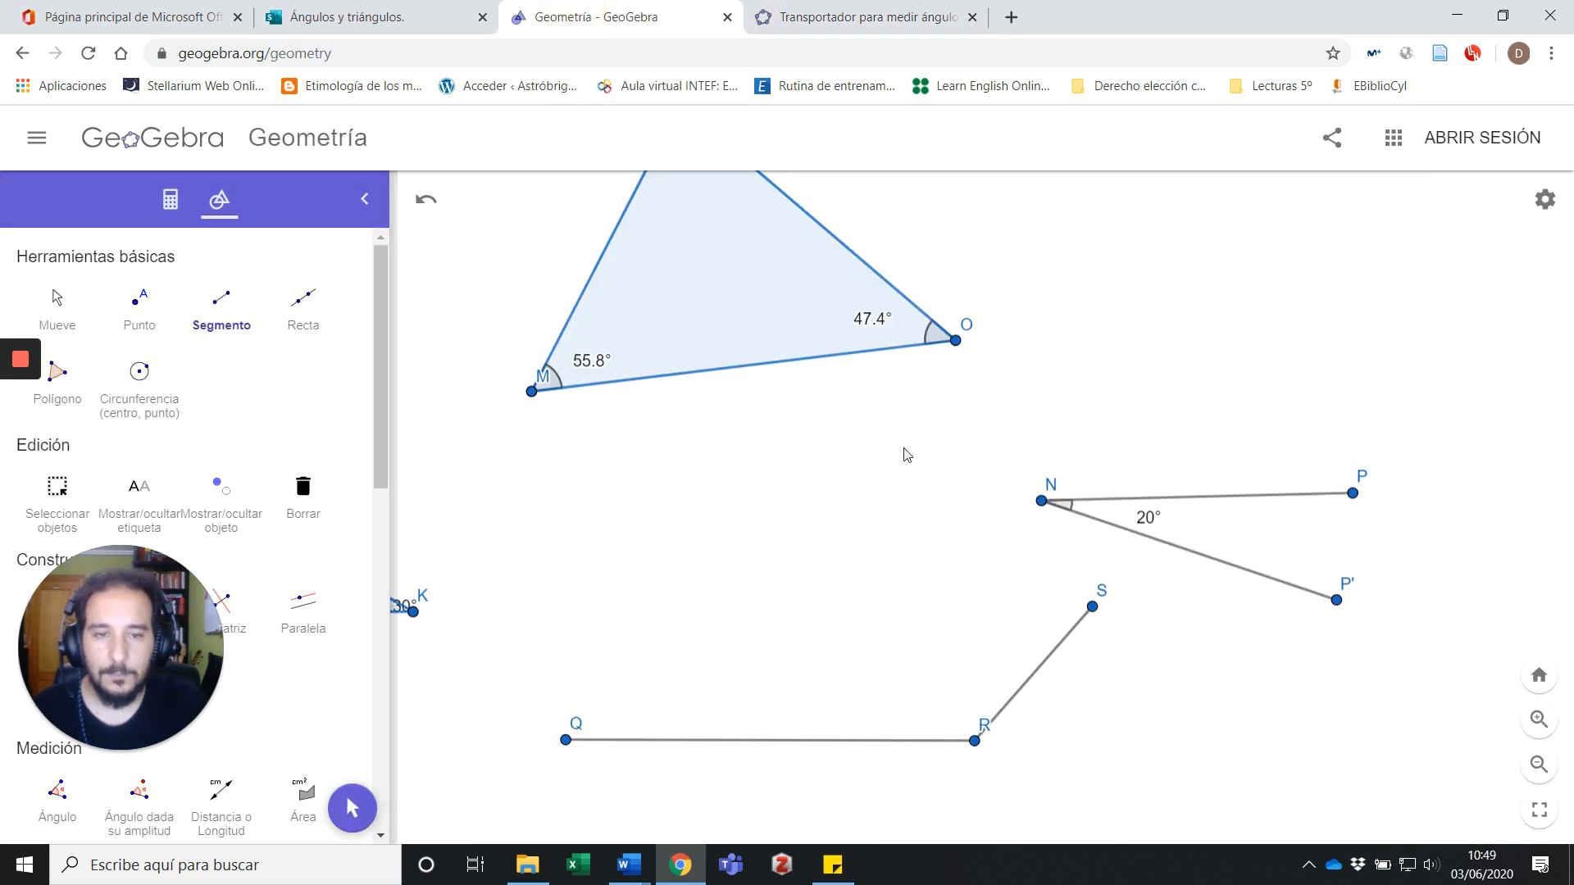
pyautogui.scroll(-5, 892, 432)
pyautogui.click(835, 537)
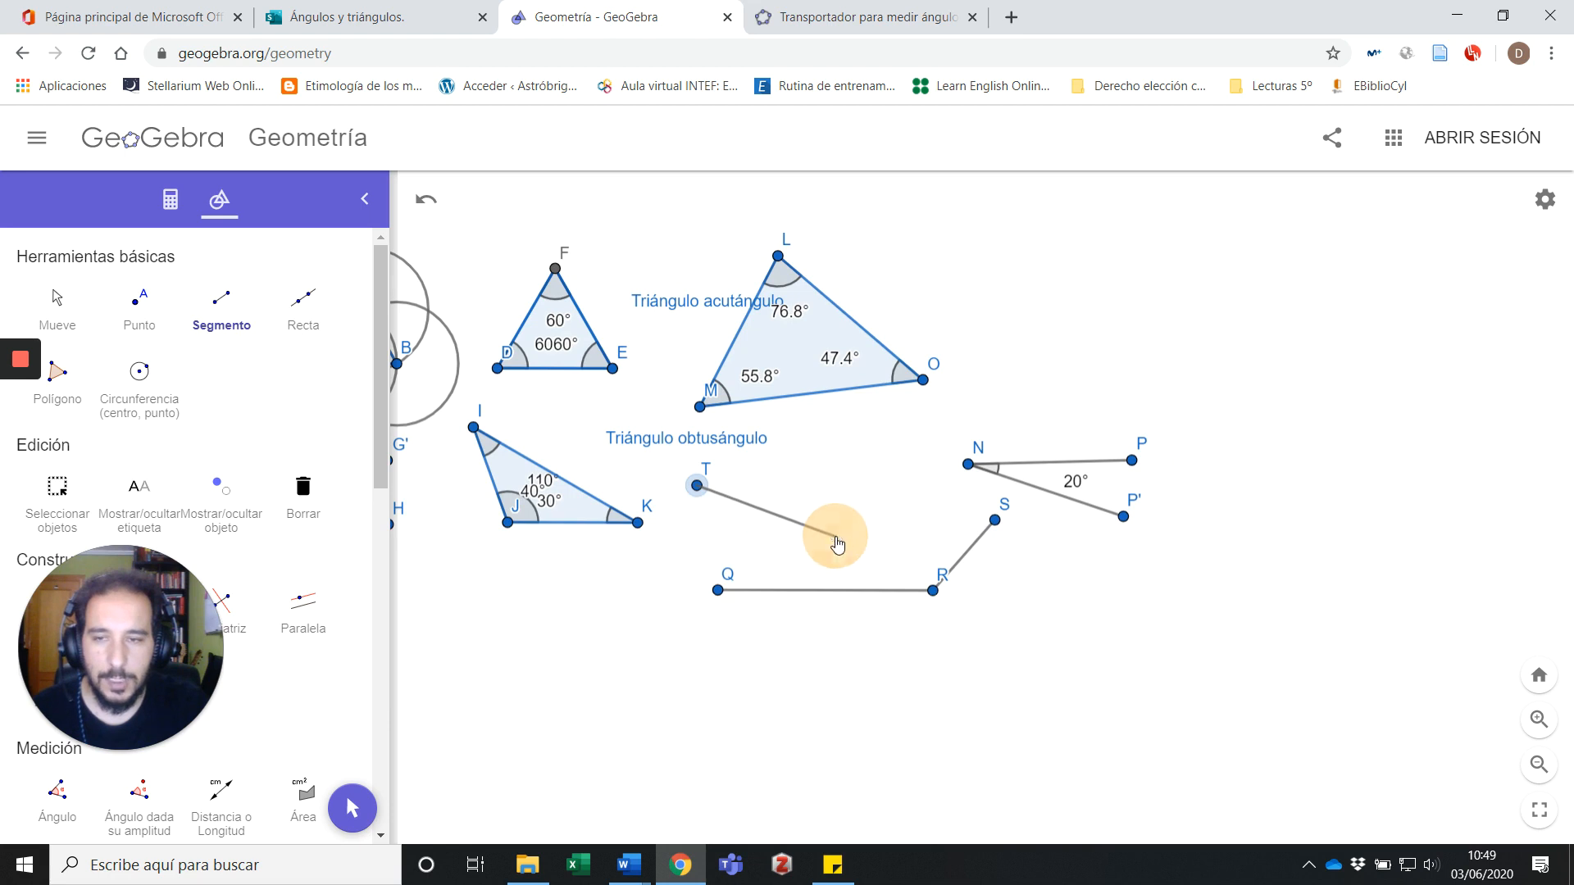
pyautogui.click(55, 302)
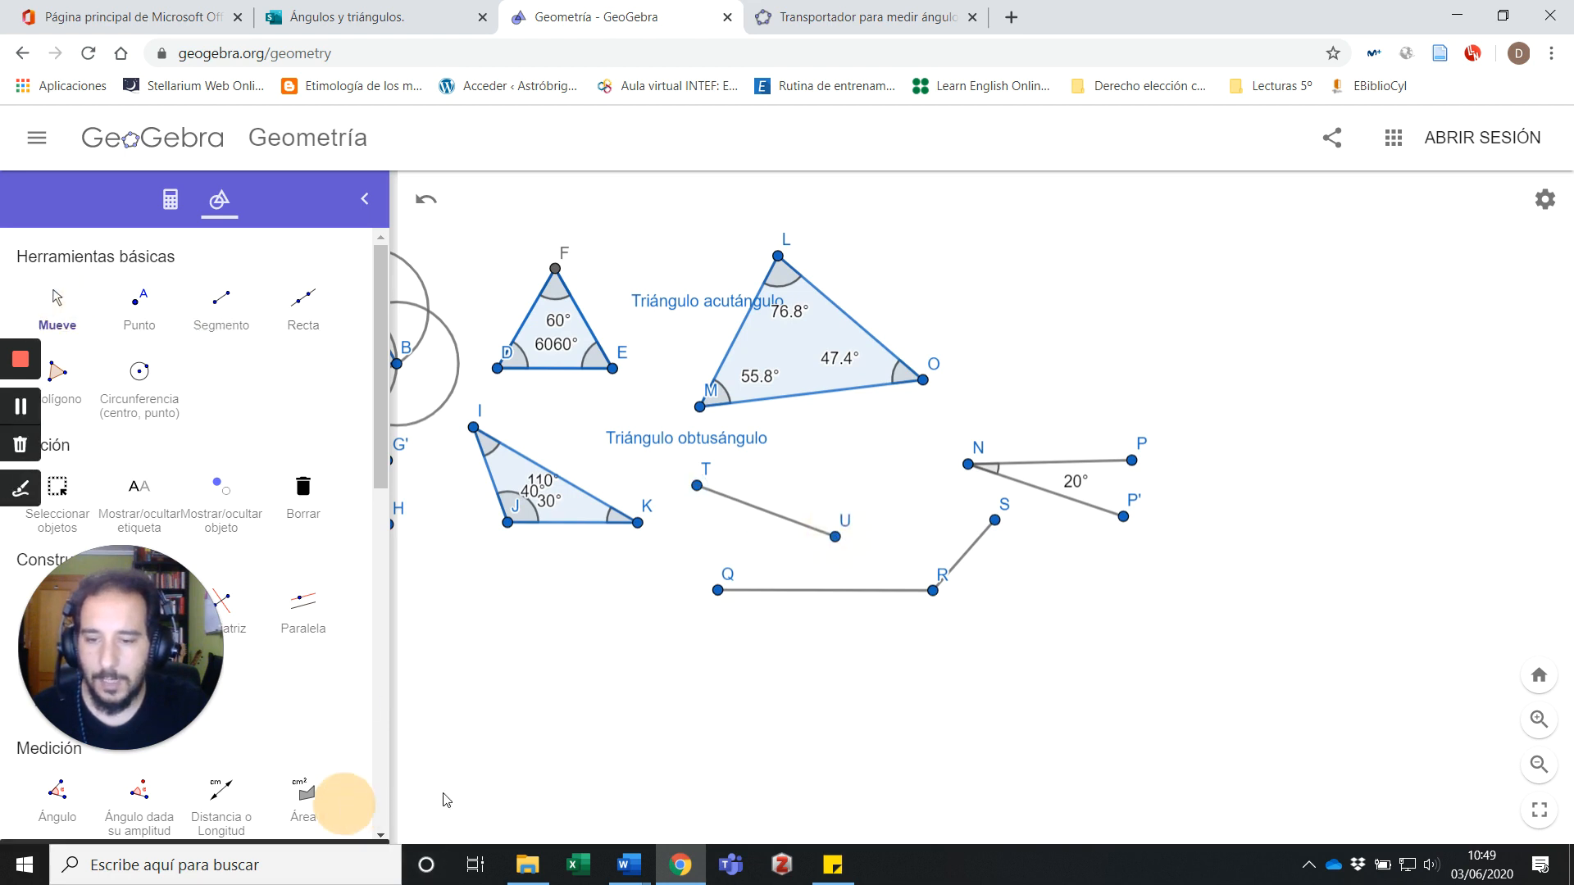
pyautogui.click(835, 536)
pyautogui.press('Delete')
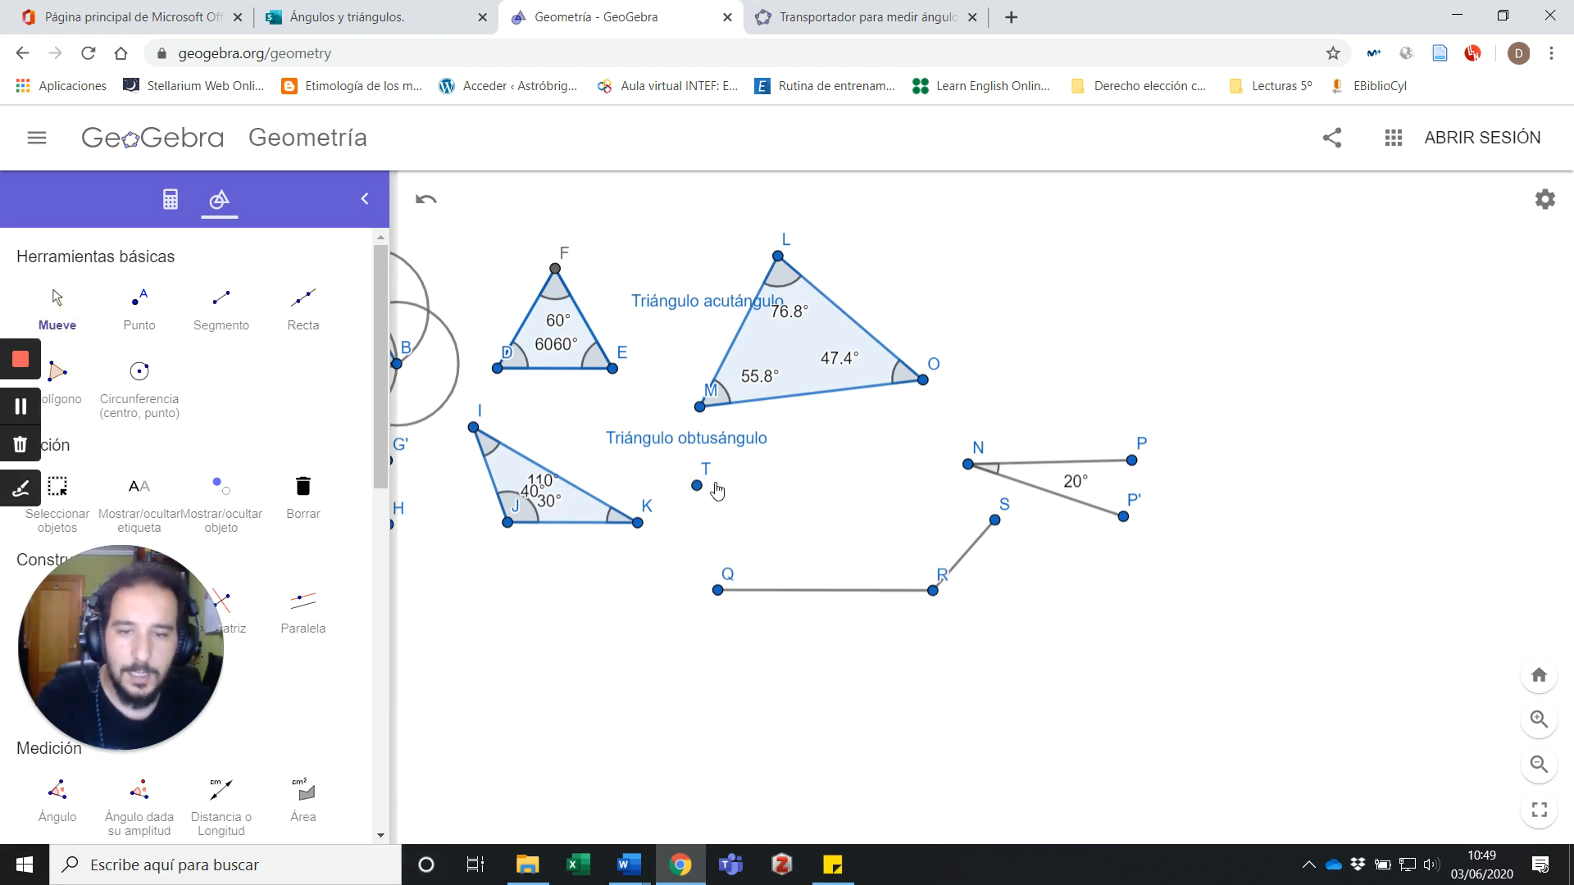
pyautogui.click(698, 485)
pyautogui.press('Delete')
pyautogui.moveTo(688, 539); pyautogui.dragTo(1010, 574)
pyautogui.scroll(4, 853, 508)
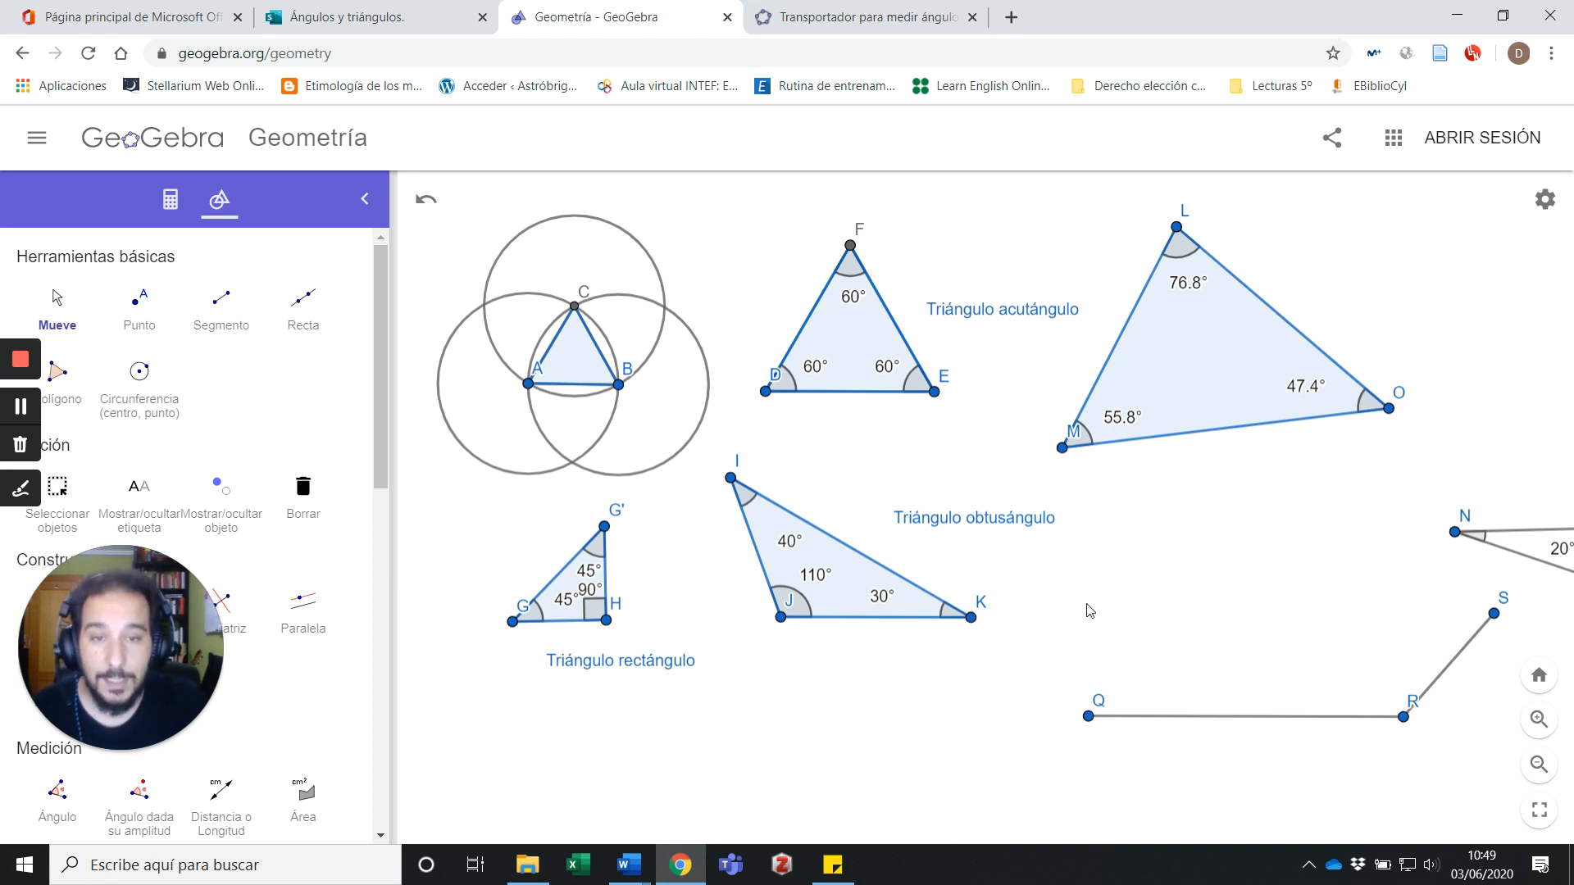
pyautogui.moveTo(1075, 574); pyautogui.dragTo(1142, 577)
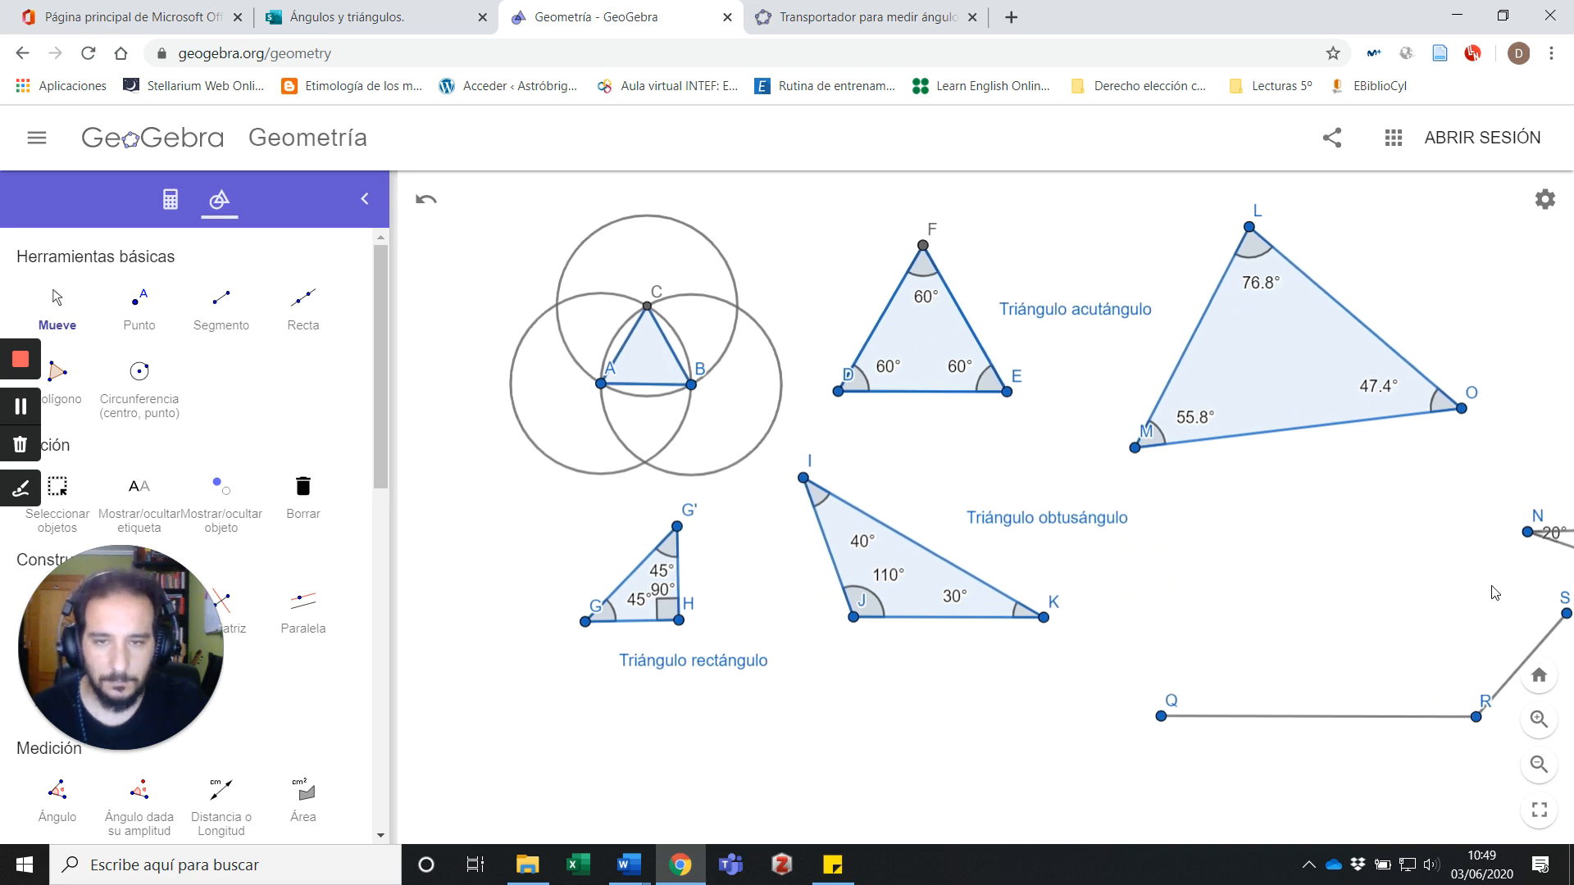
pyautogui.moveTo(1395, 654); pyautogui.dragTo(1128, 598)
pyautogui.scroll(-3, 1263, 654)
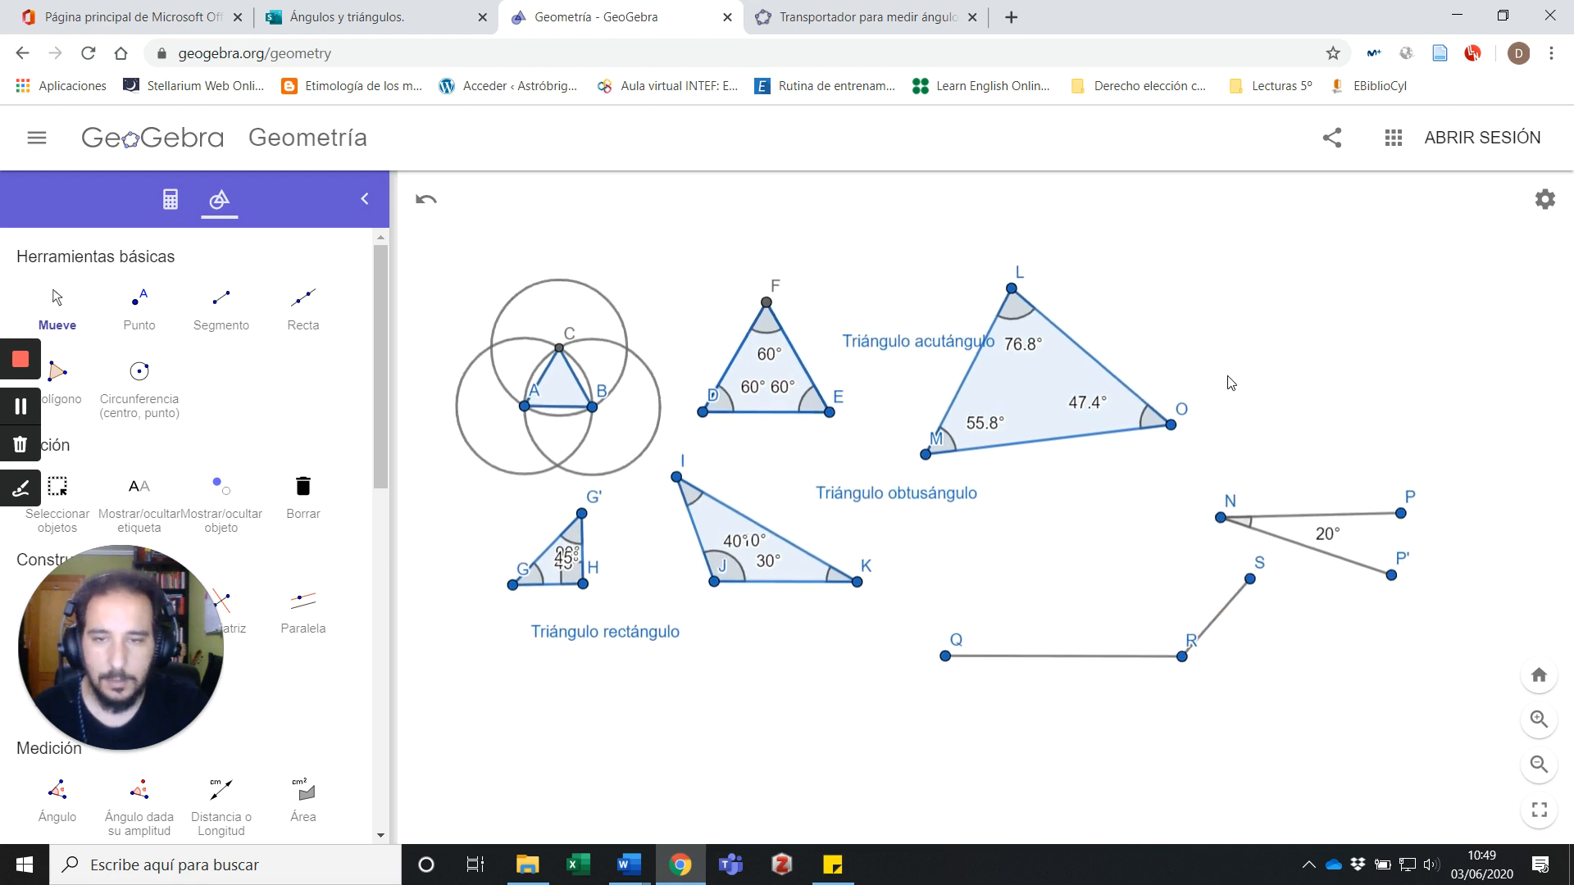
pyautogui.moveTo(992, 557); pyautogui.dragTo(1013, 552)
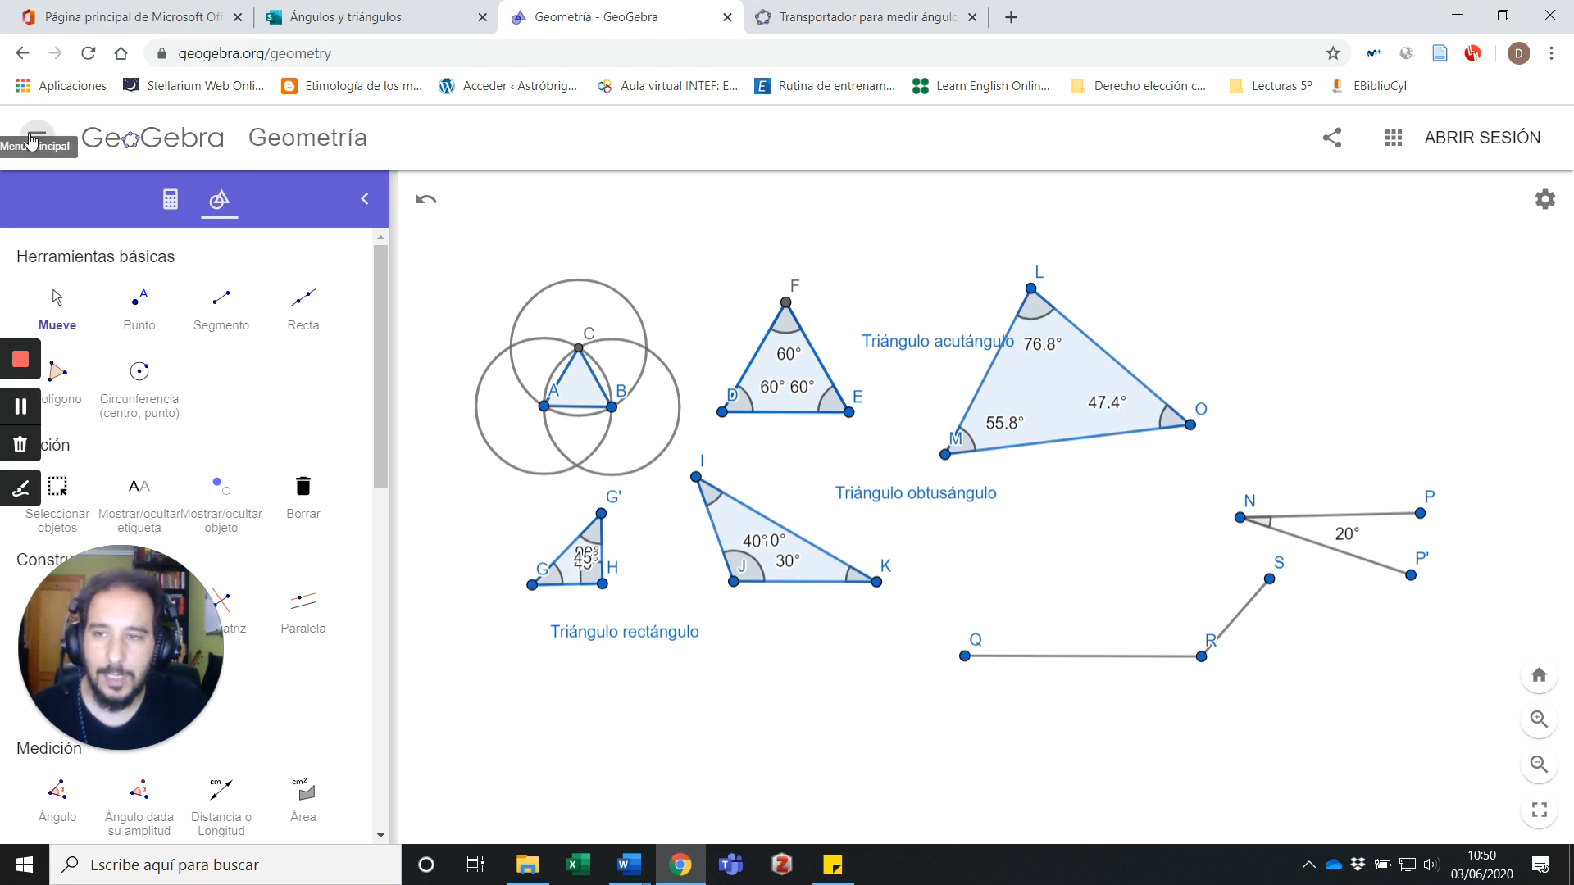
# - Save the construction without signing in, naming the file "Triángulos y ángulos.ggb"
pyautogui.click(32, 141)
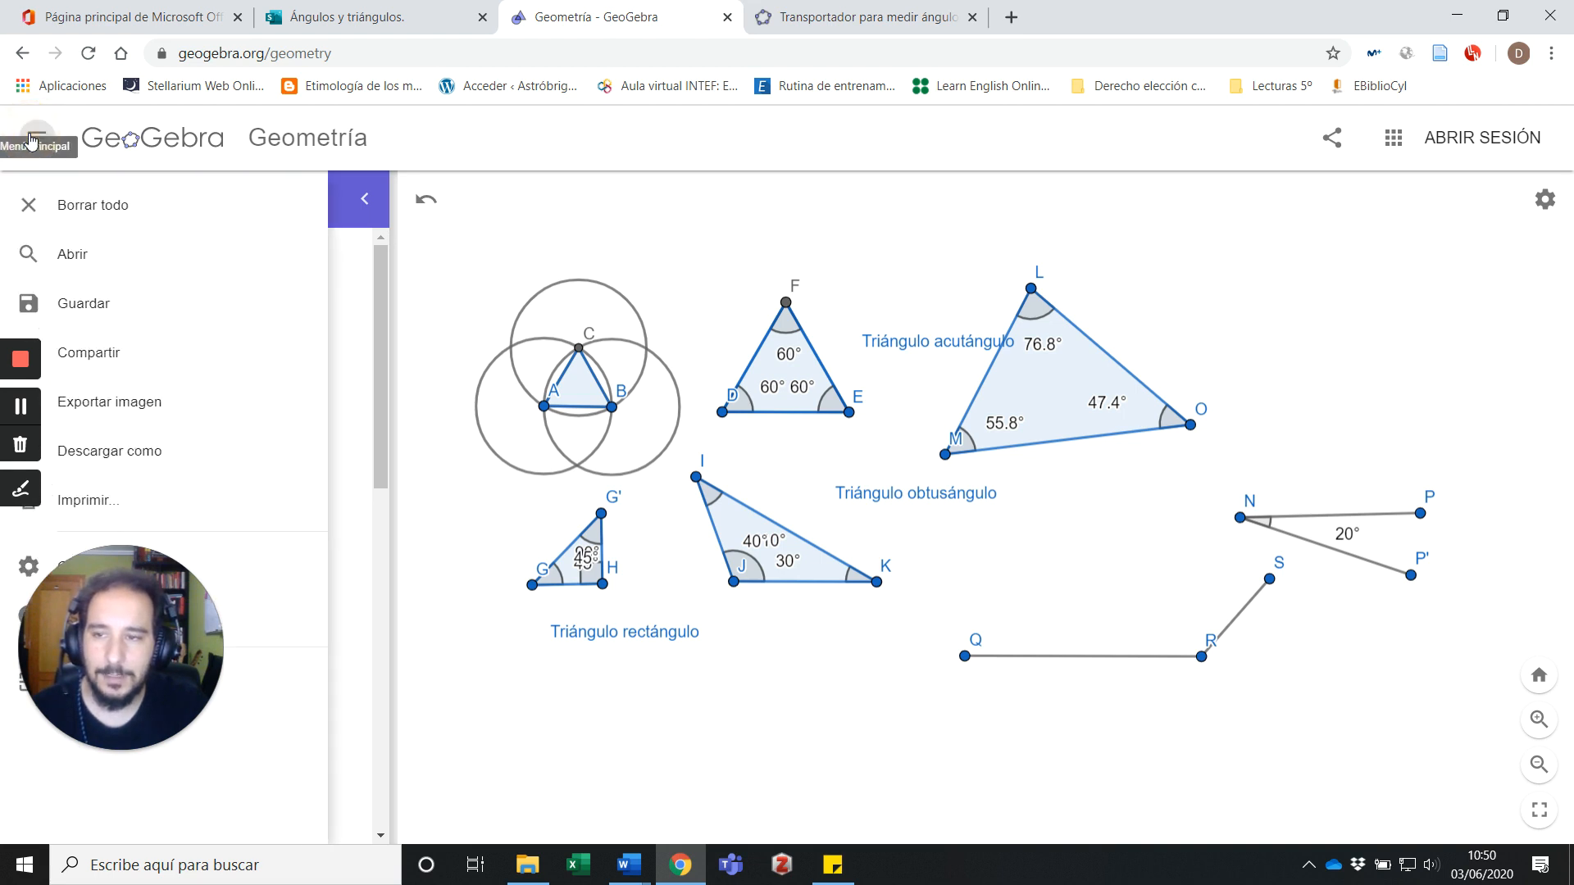
pyautogui.click(88, 302)
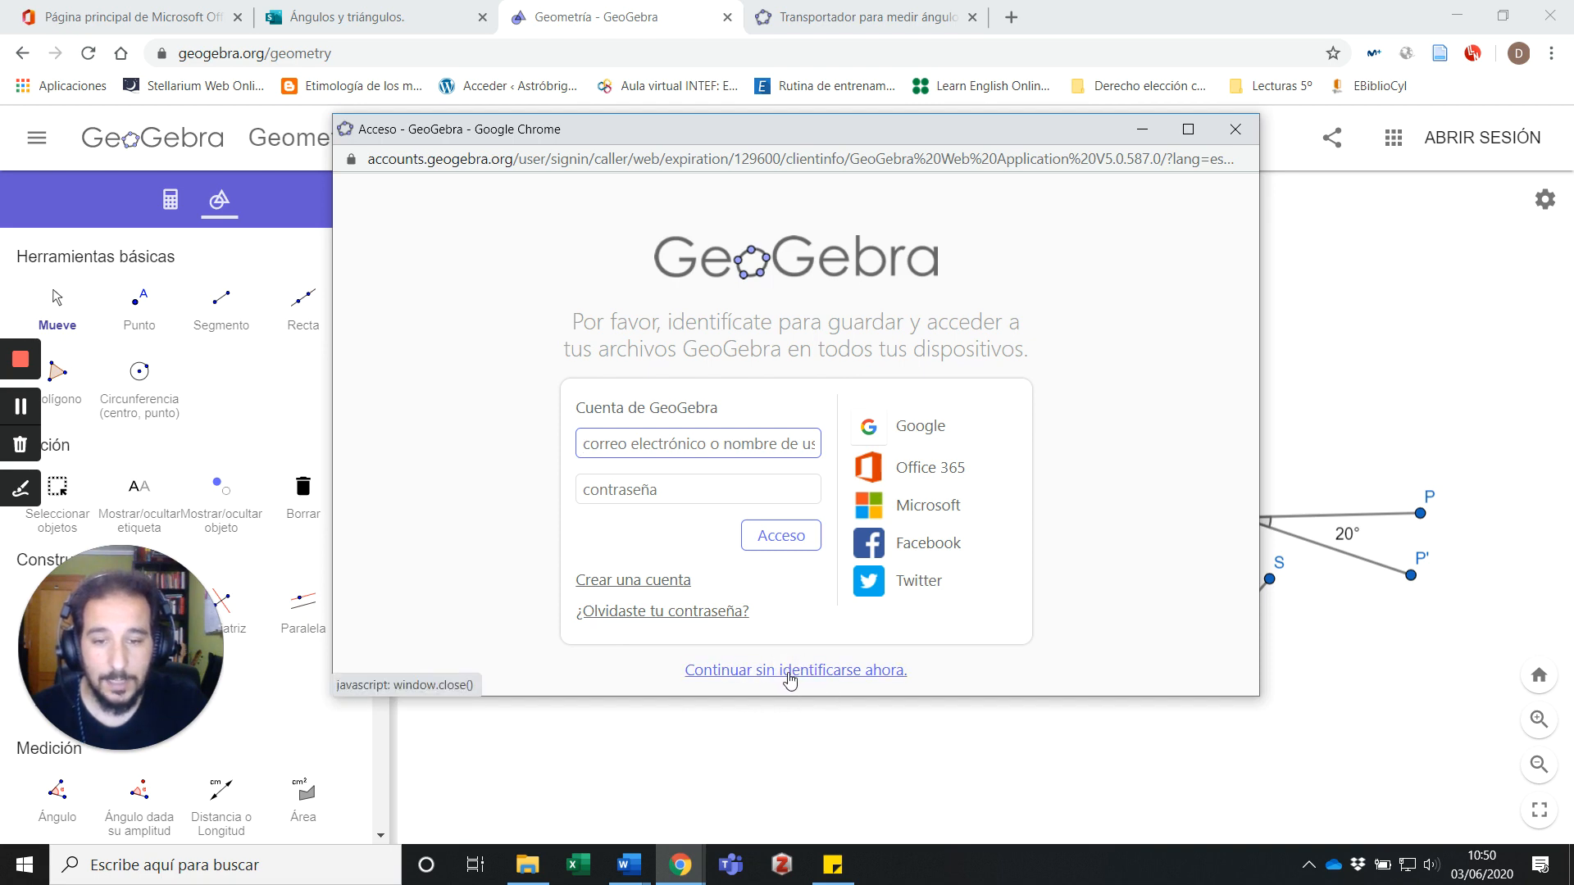
pyautogui.click(789, 677)
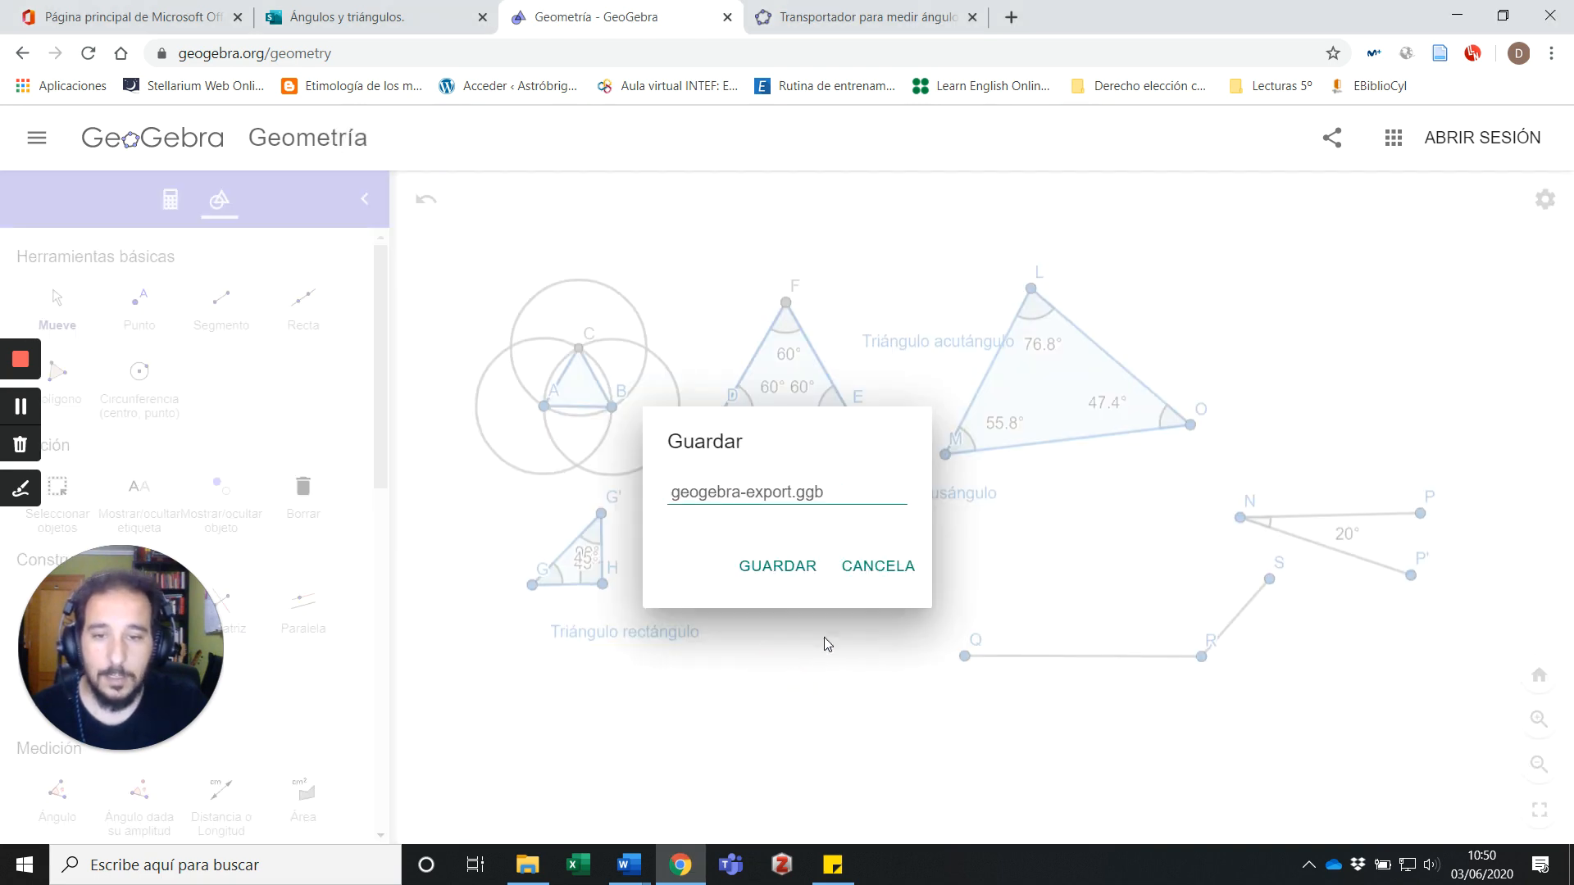
pyautogui.click(792, 494)
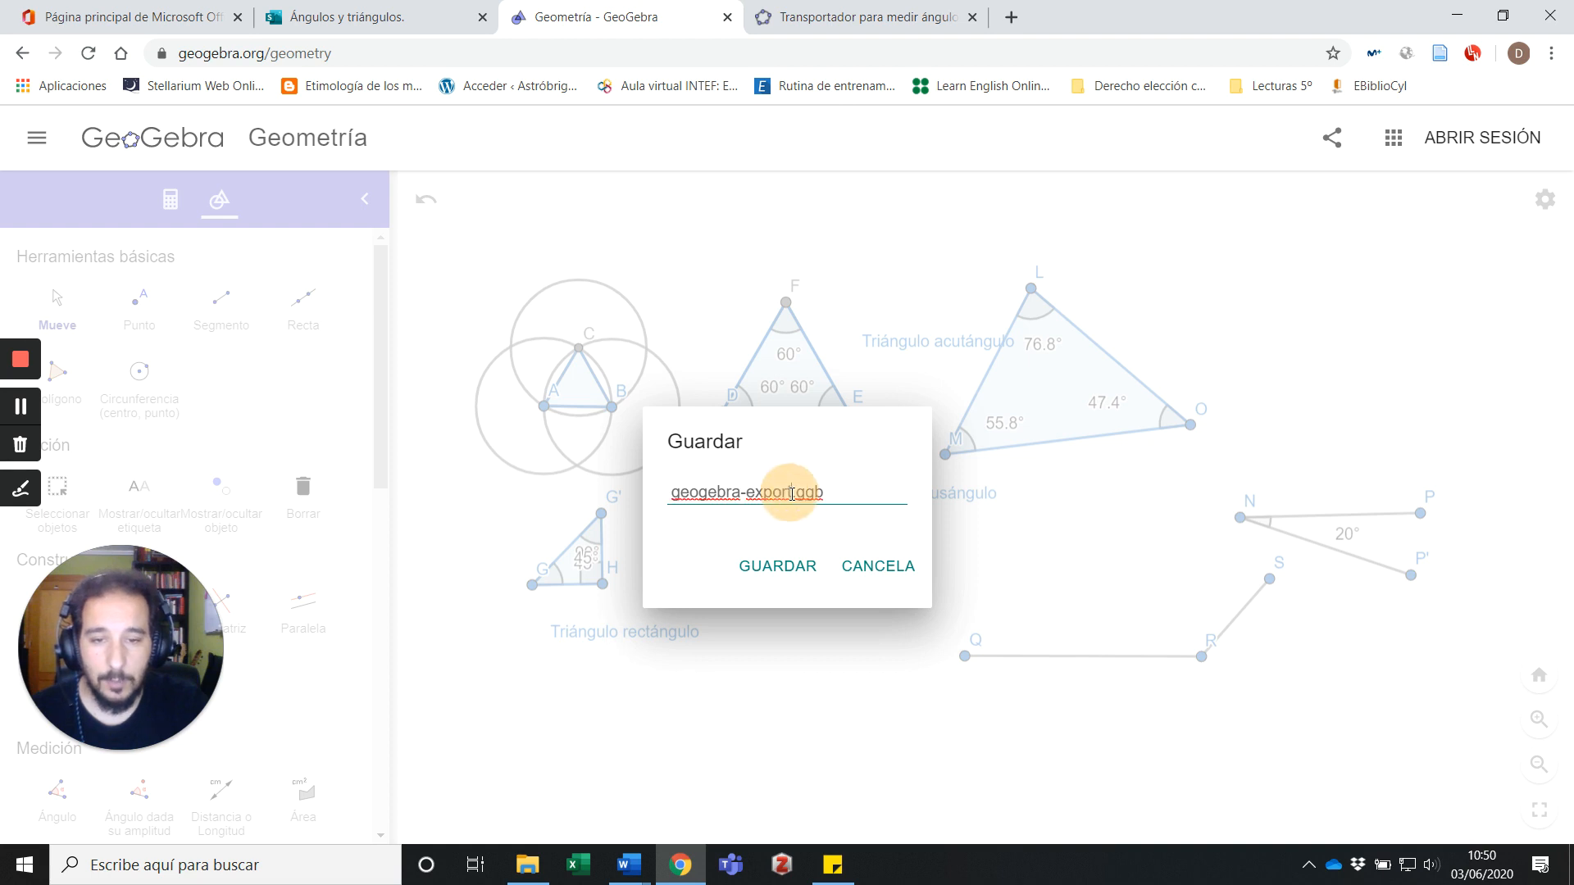
pyautogui.moveTo(792, 493); pyautogui.dragTo(669, 493)
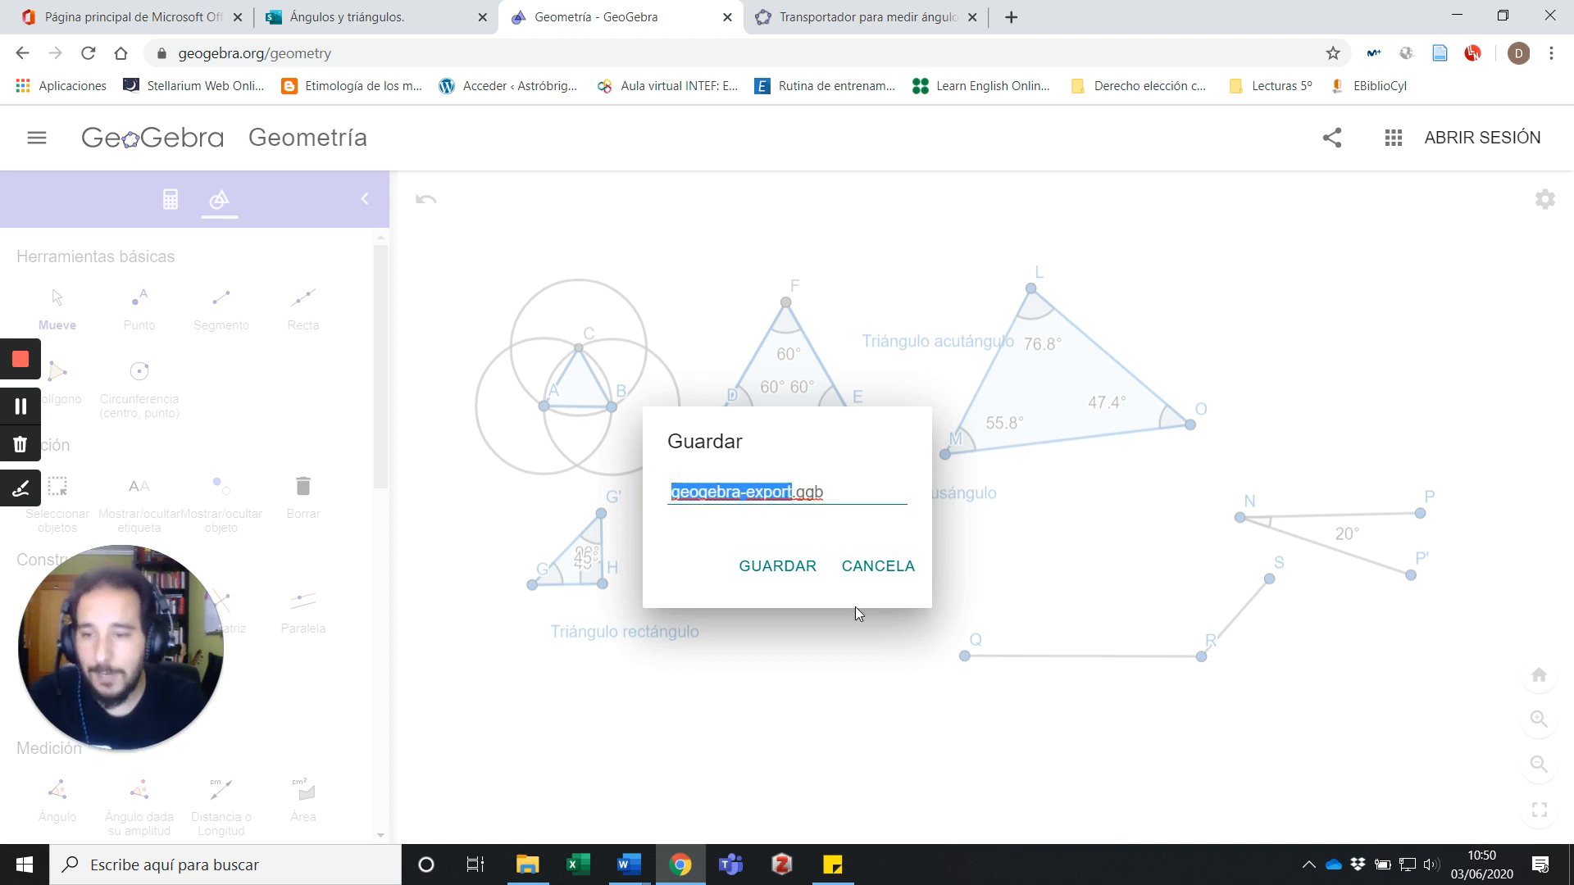
pyautogui.write('Triángulos')
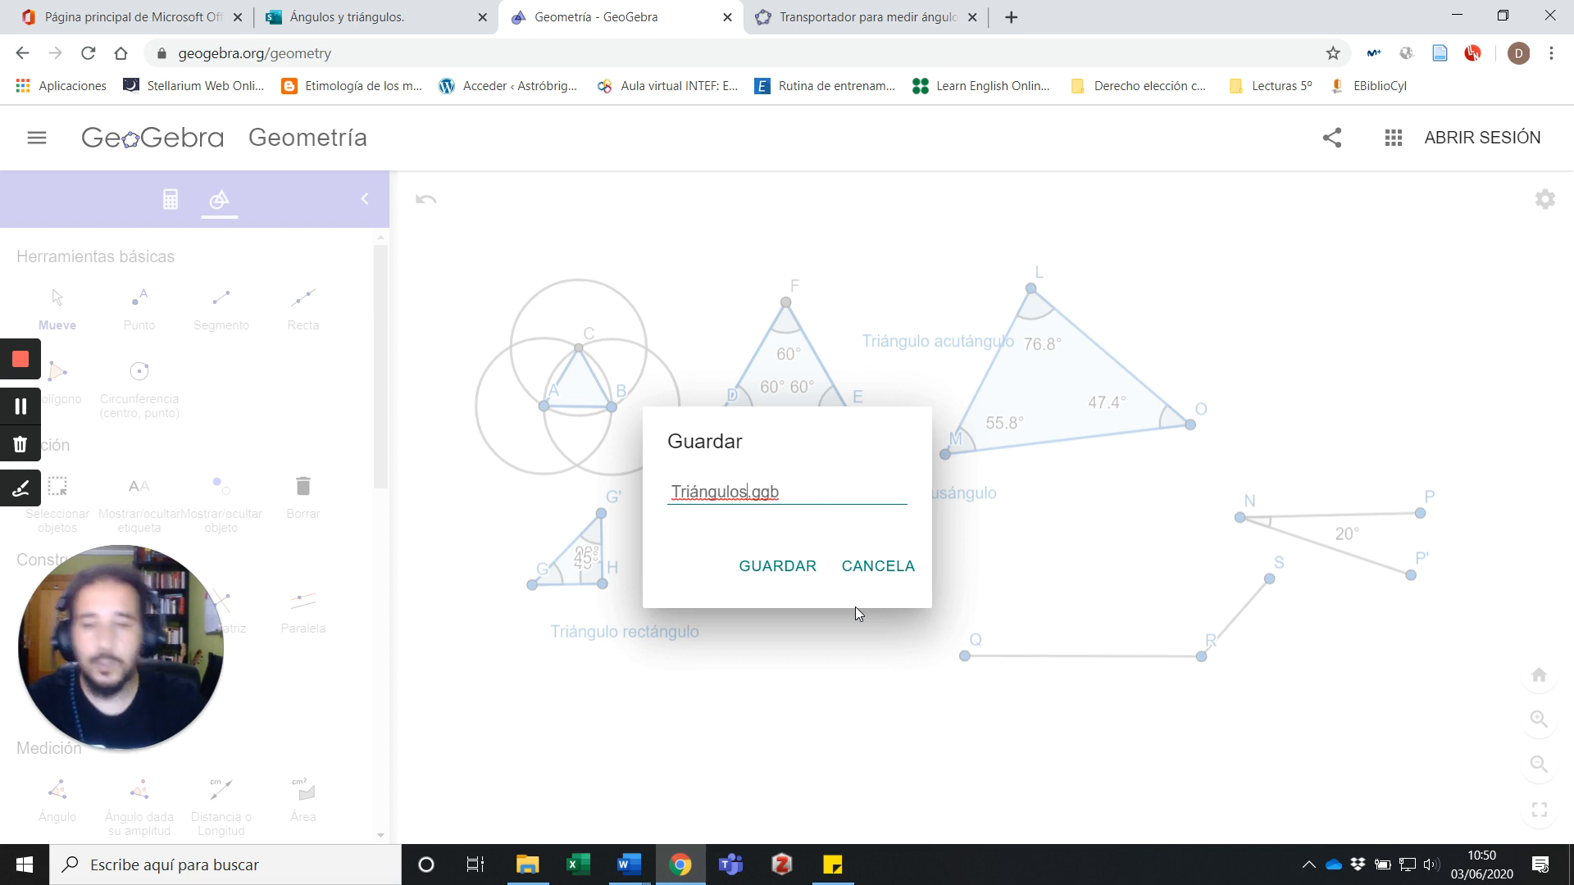
pyautogui.write(' y ángu')
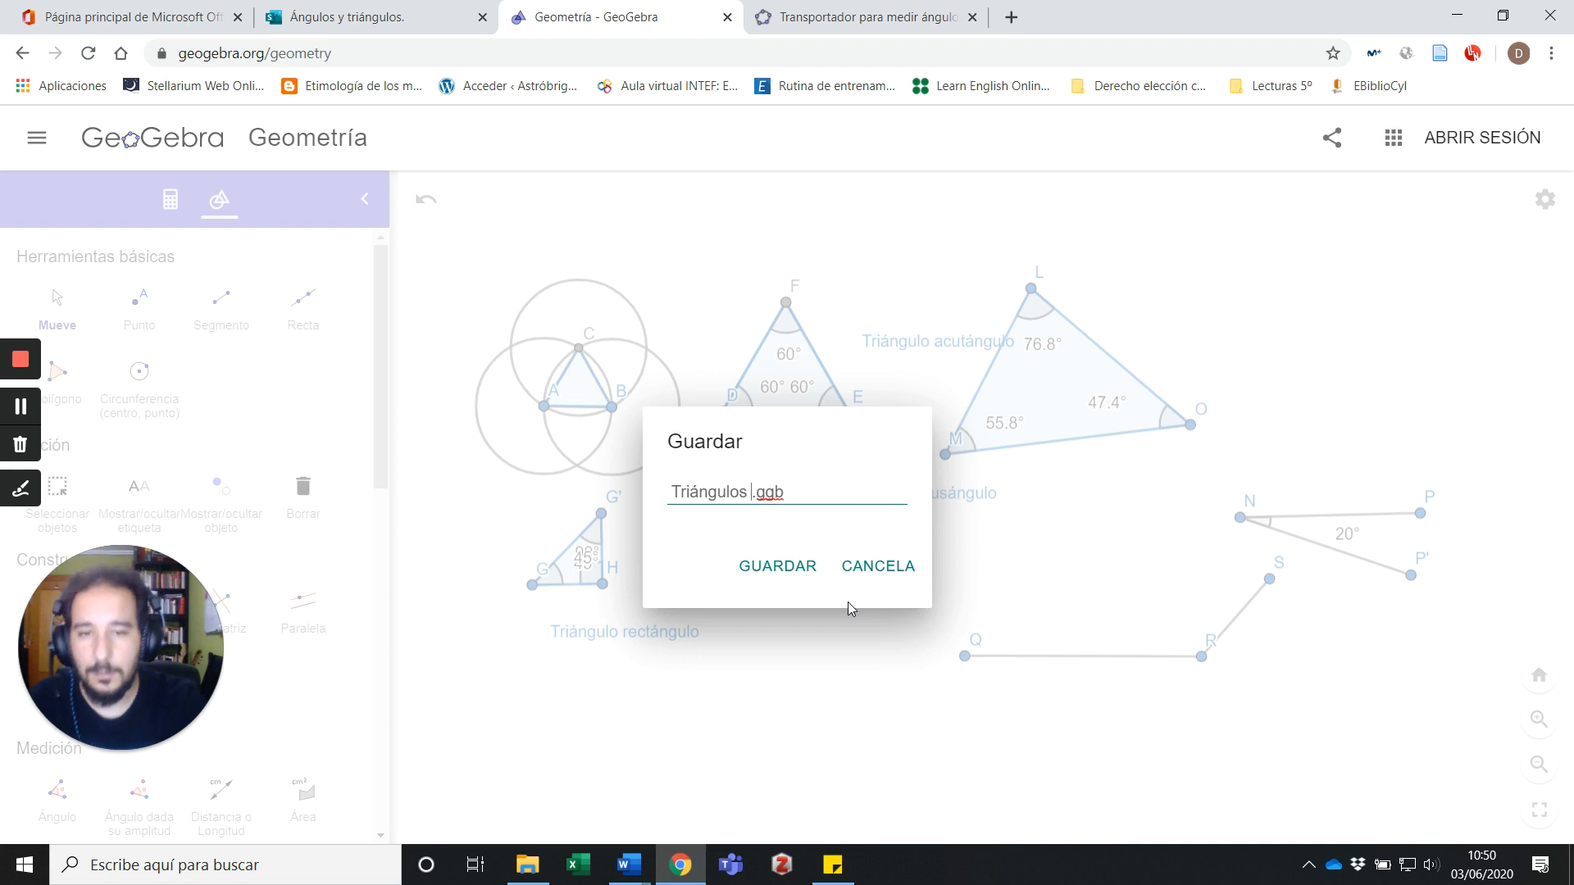
pyautogui.write('los')
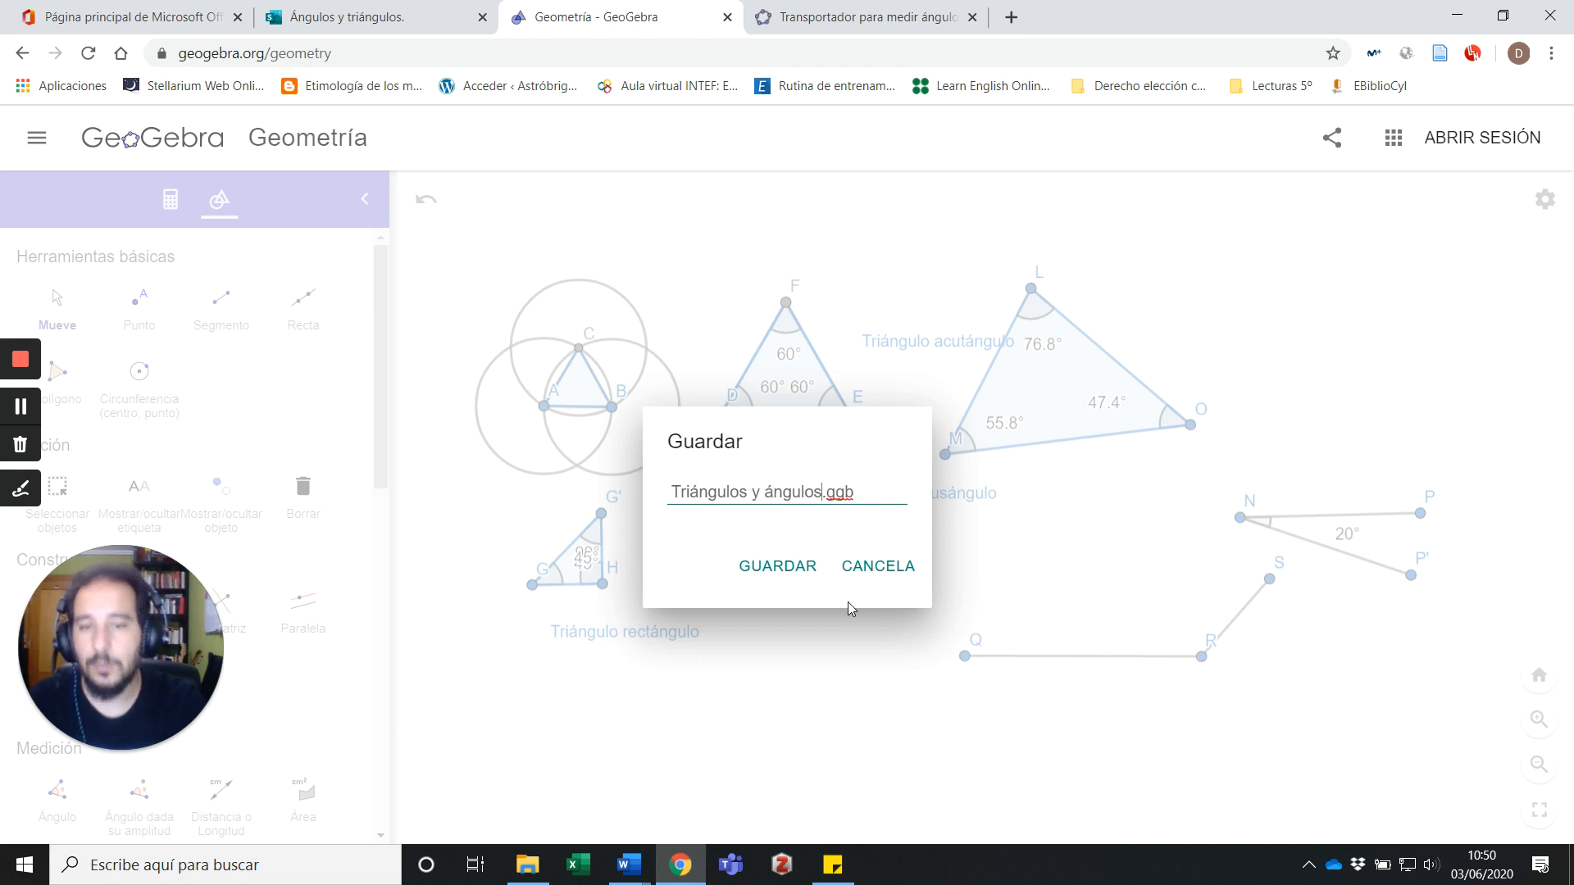
pyautogui.click(788, 577)
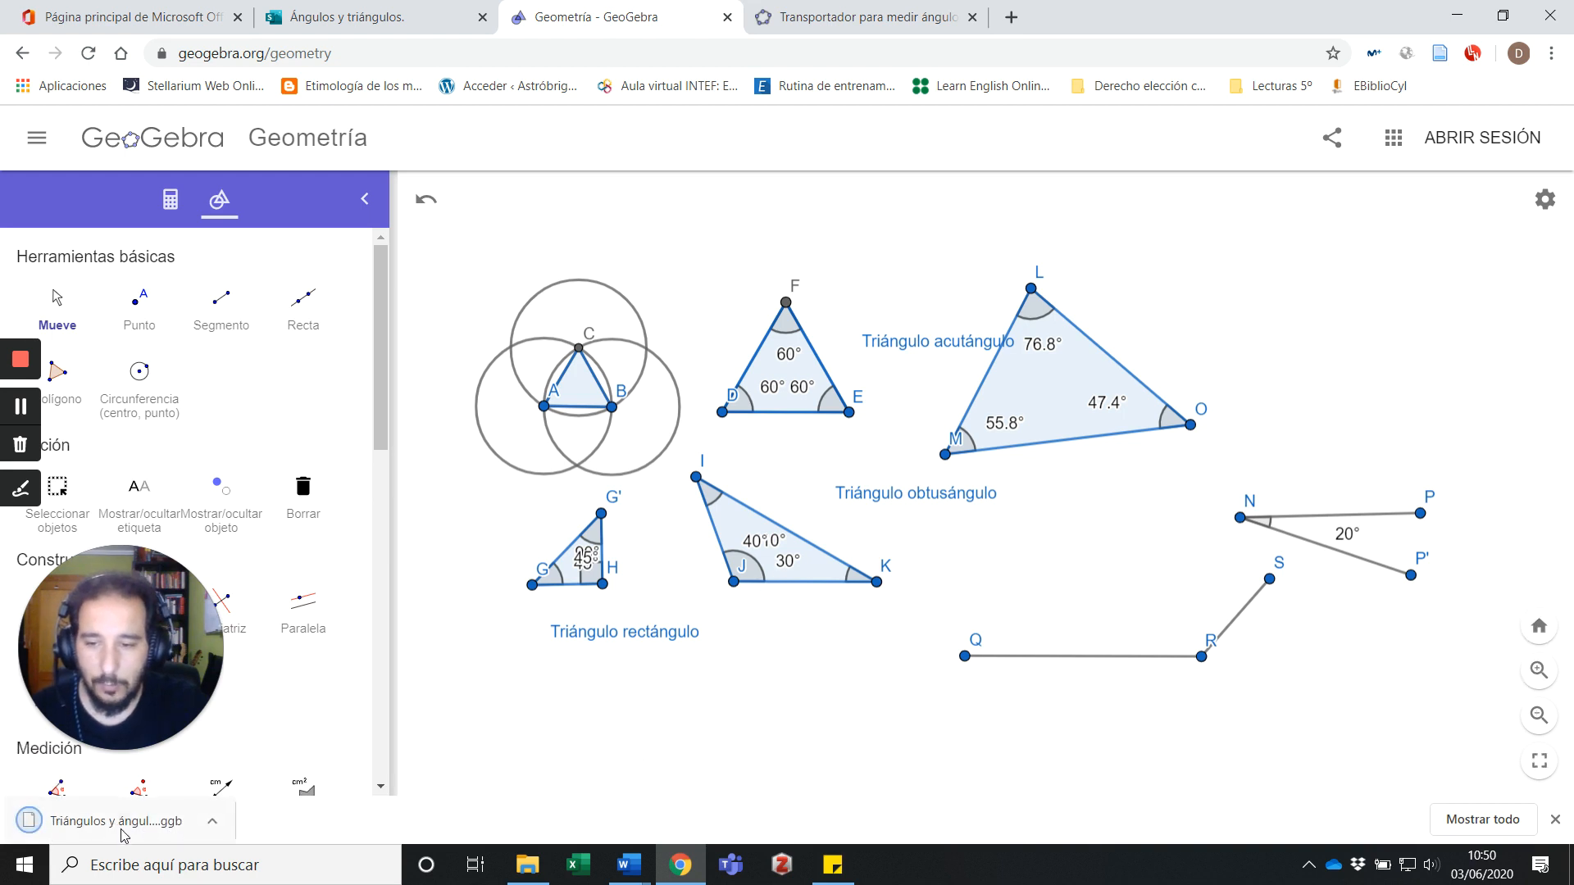
# - Show the downloaded "Triángulos y ángulos.ggb" file in its folder in File Explorer and copy it
pyautogui.click(214, 822)
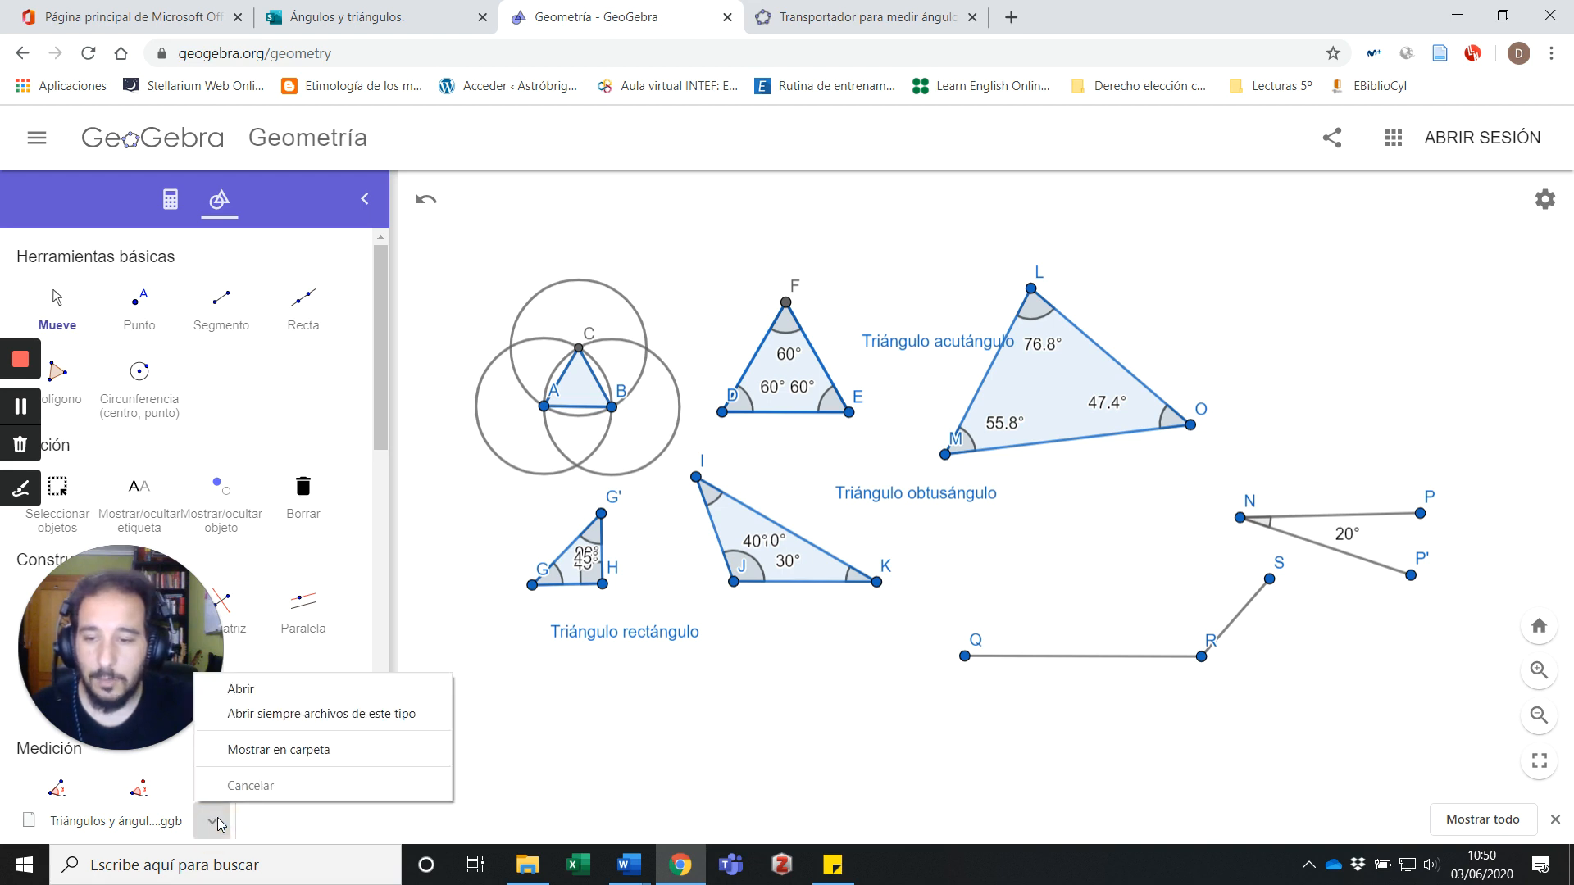
pyautogui.click(256, 759)
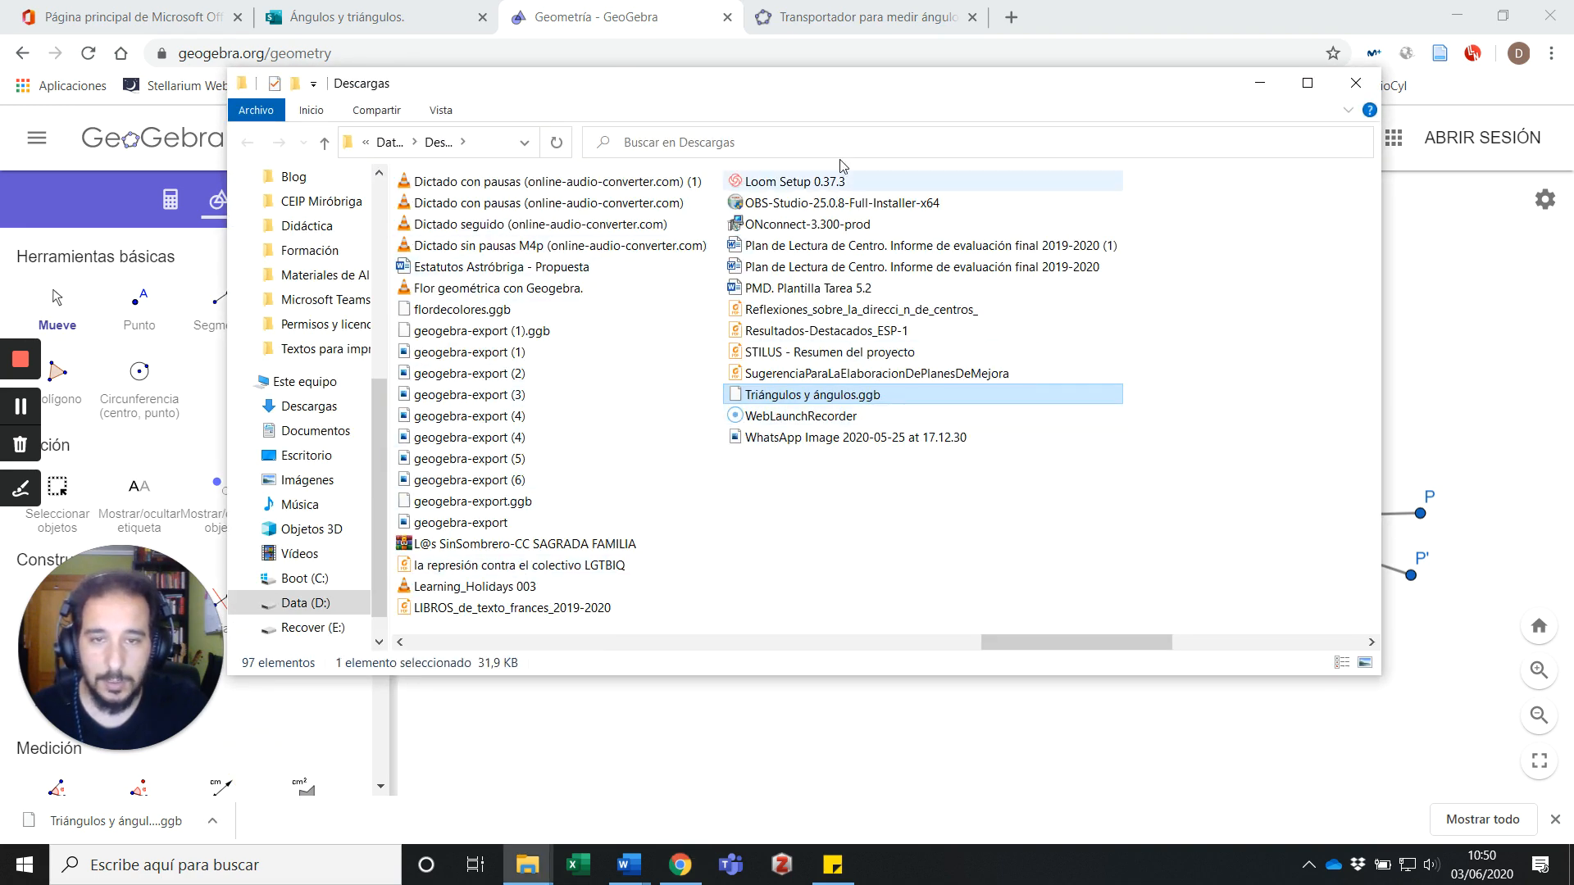
pyautogui.rightClick(794, 397)
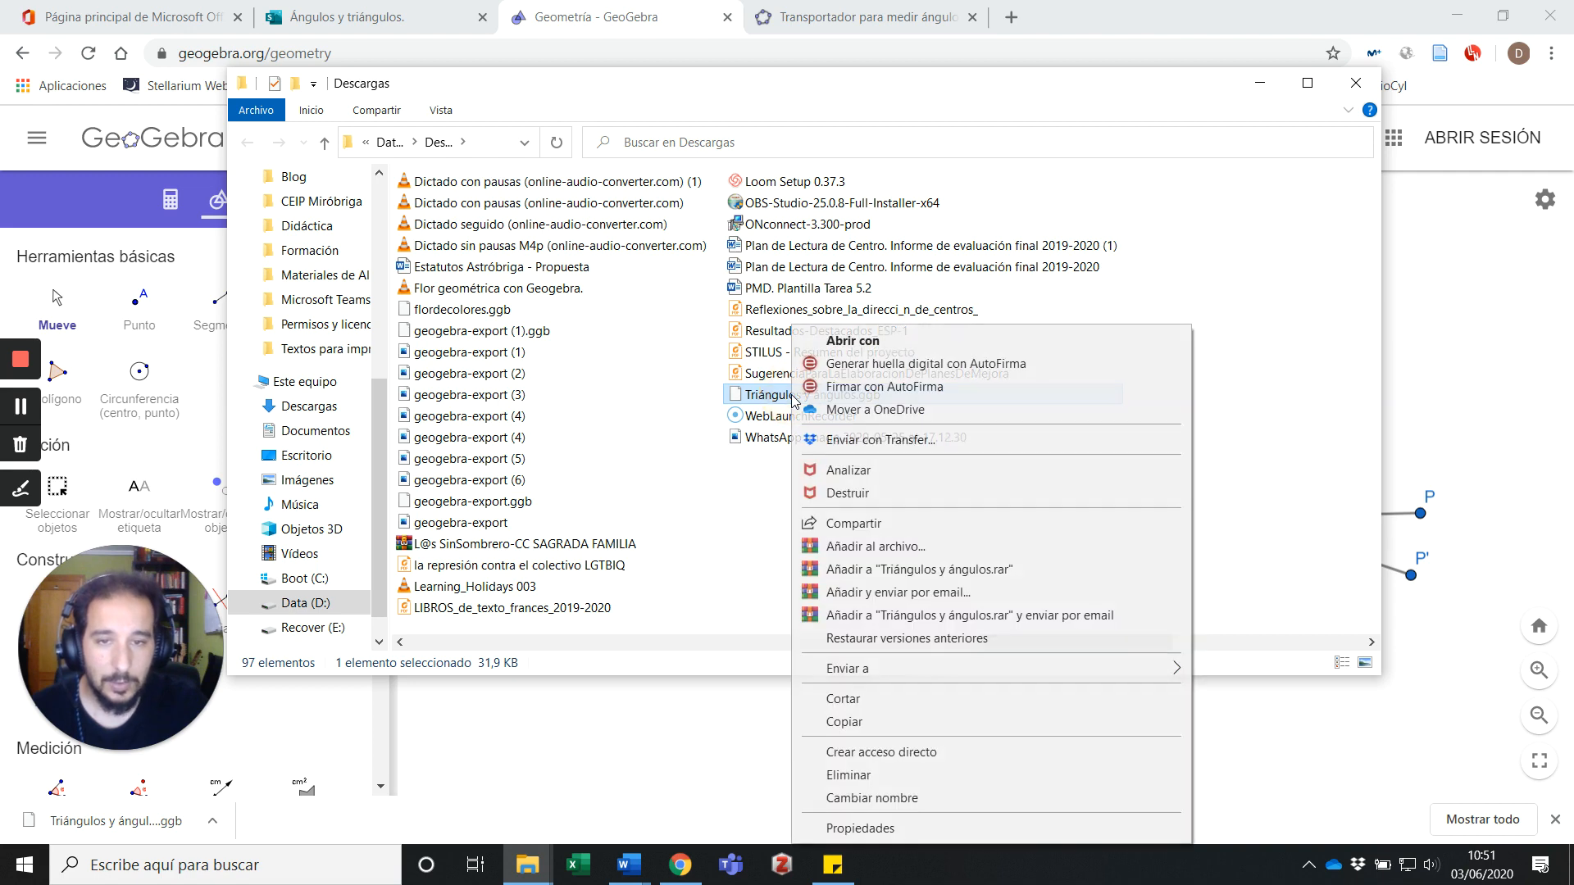
pyautogui.click(859, 725)
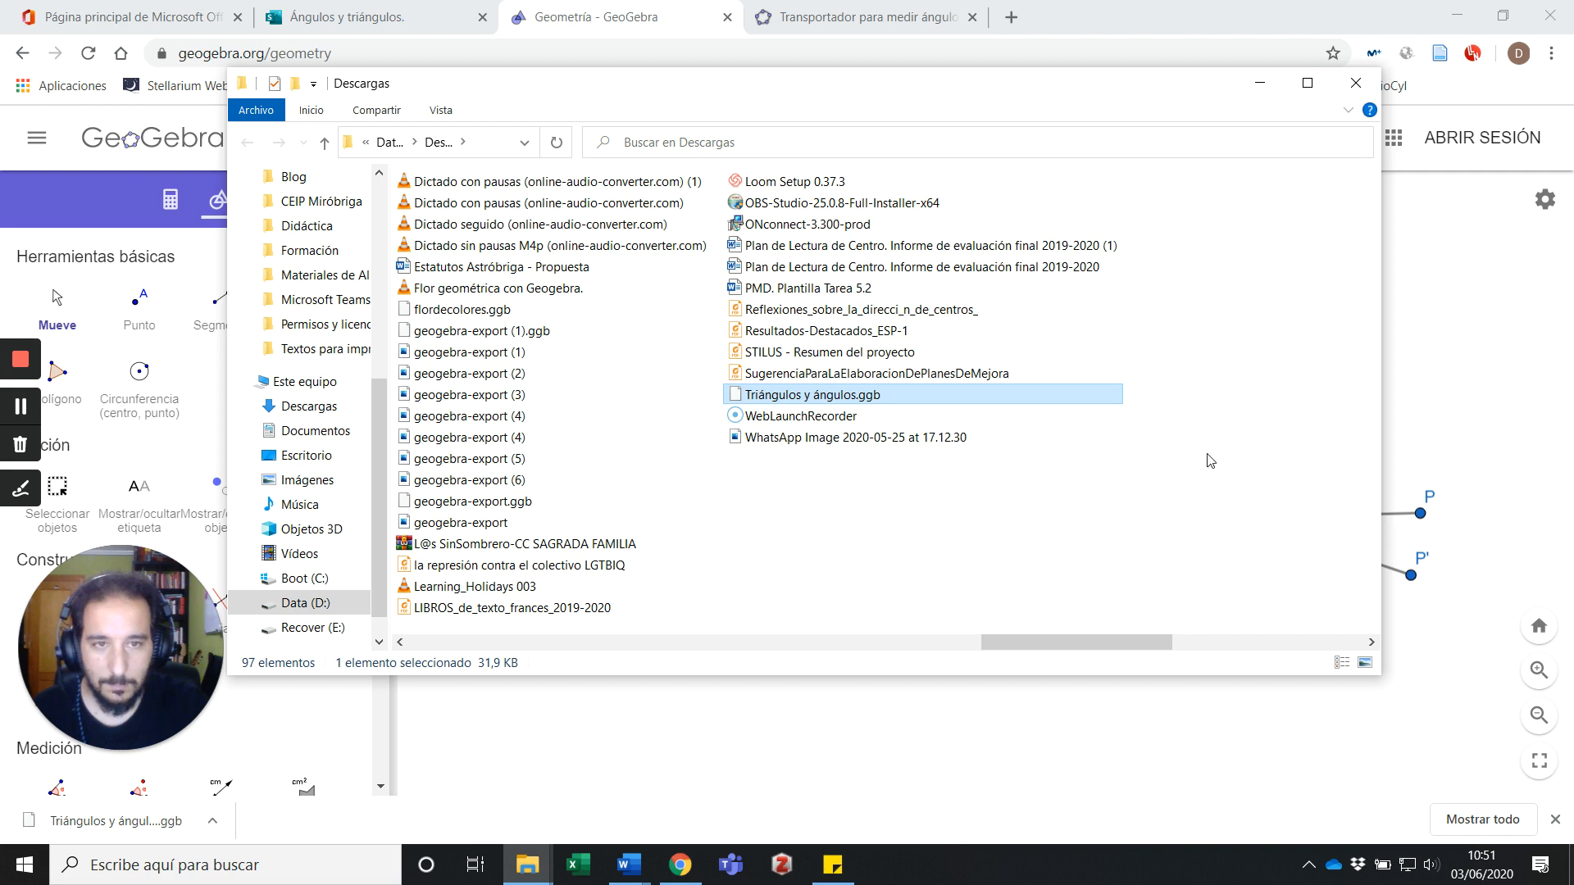
# - Minimize the open windows and create a new folder on the desktop, named with the owner's first name
pyautogui.click(1260, 84)
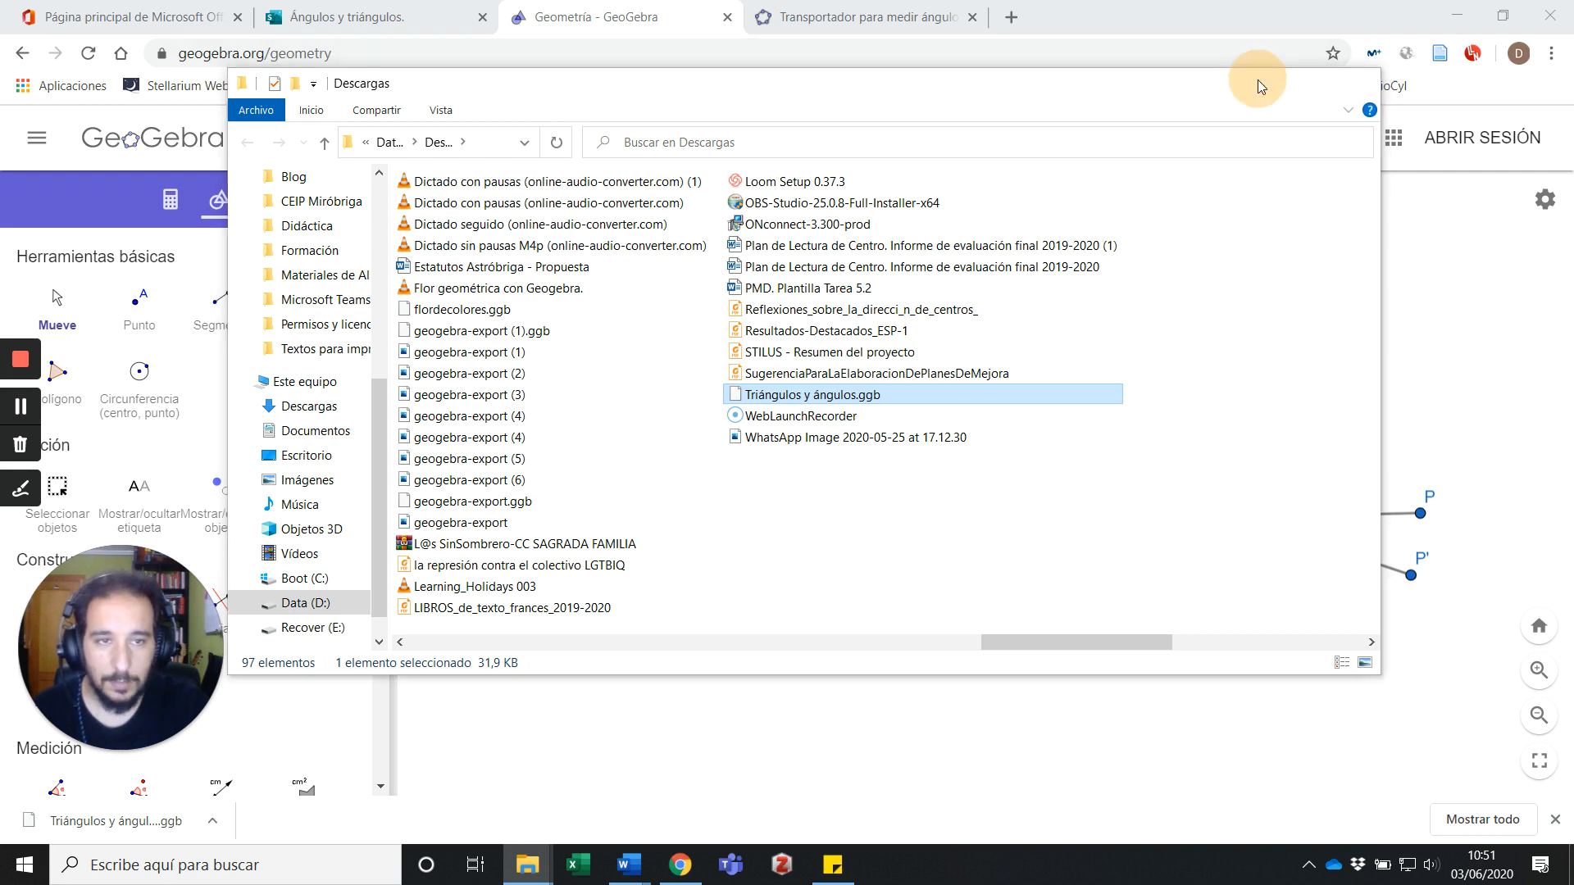
pyautogui.click(1458, 13)
pyautogui.click(1456, 11)
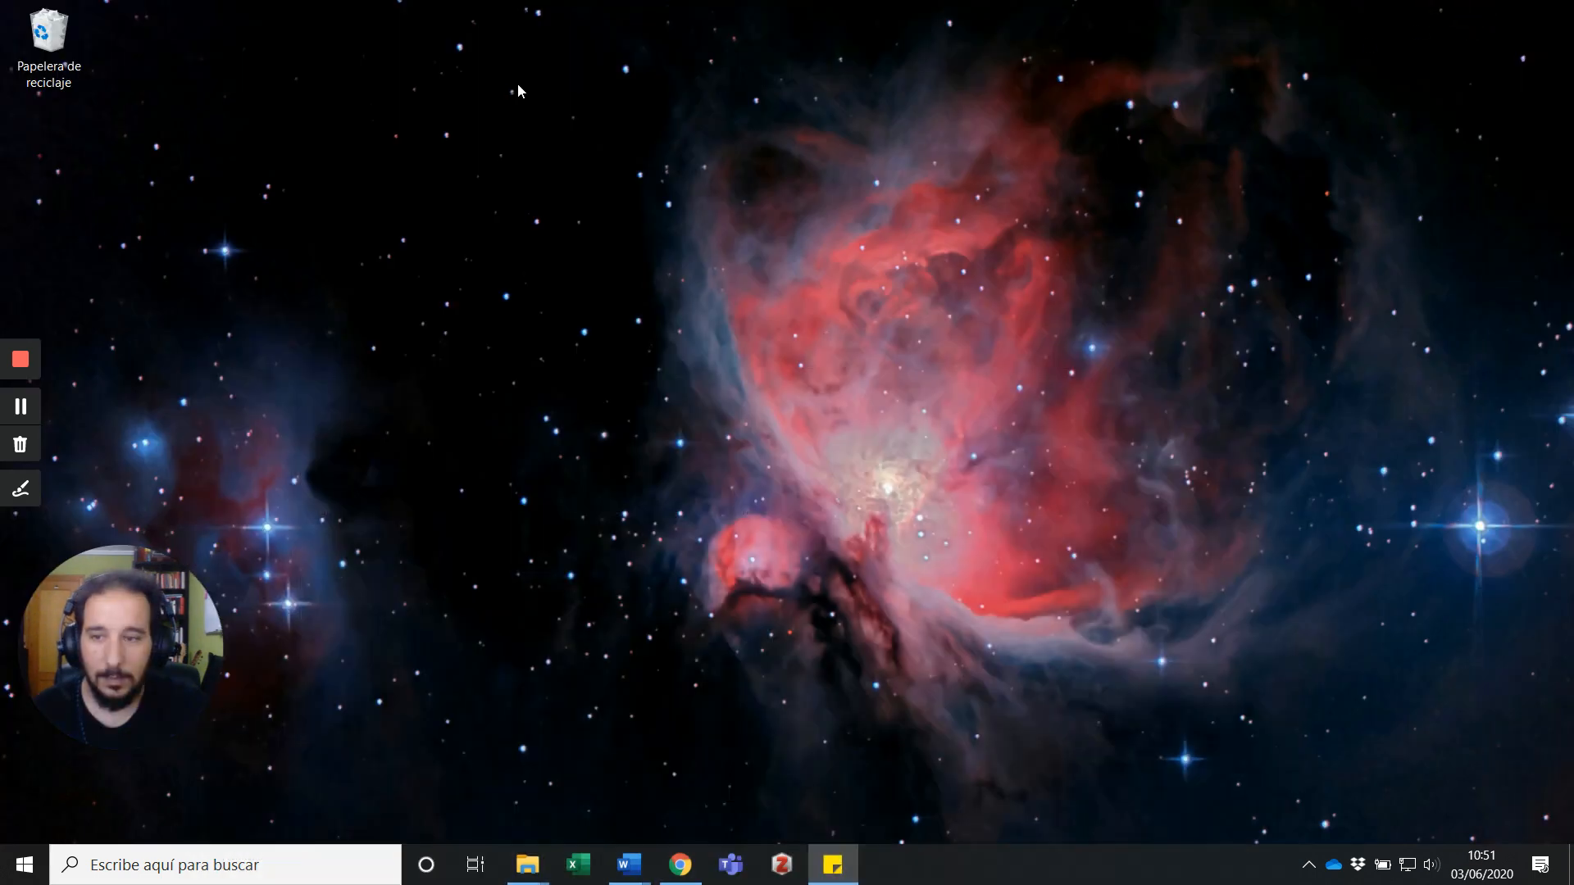
pyautogui.rightClick(644, 388)
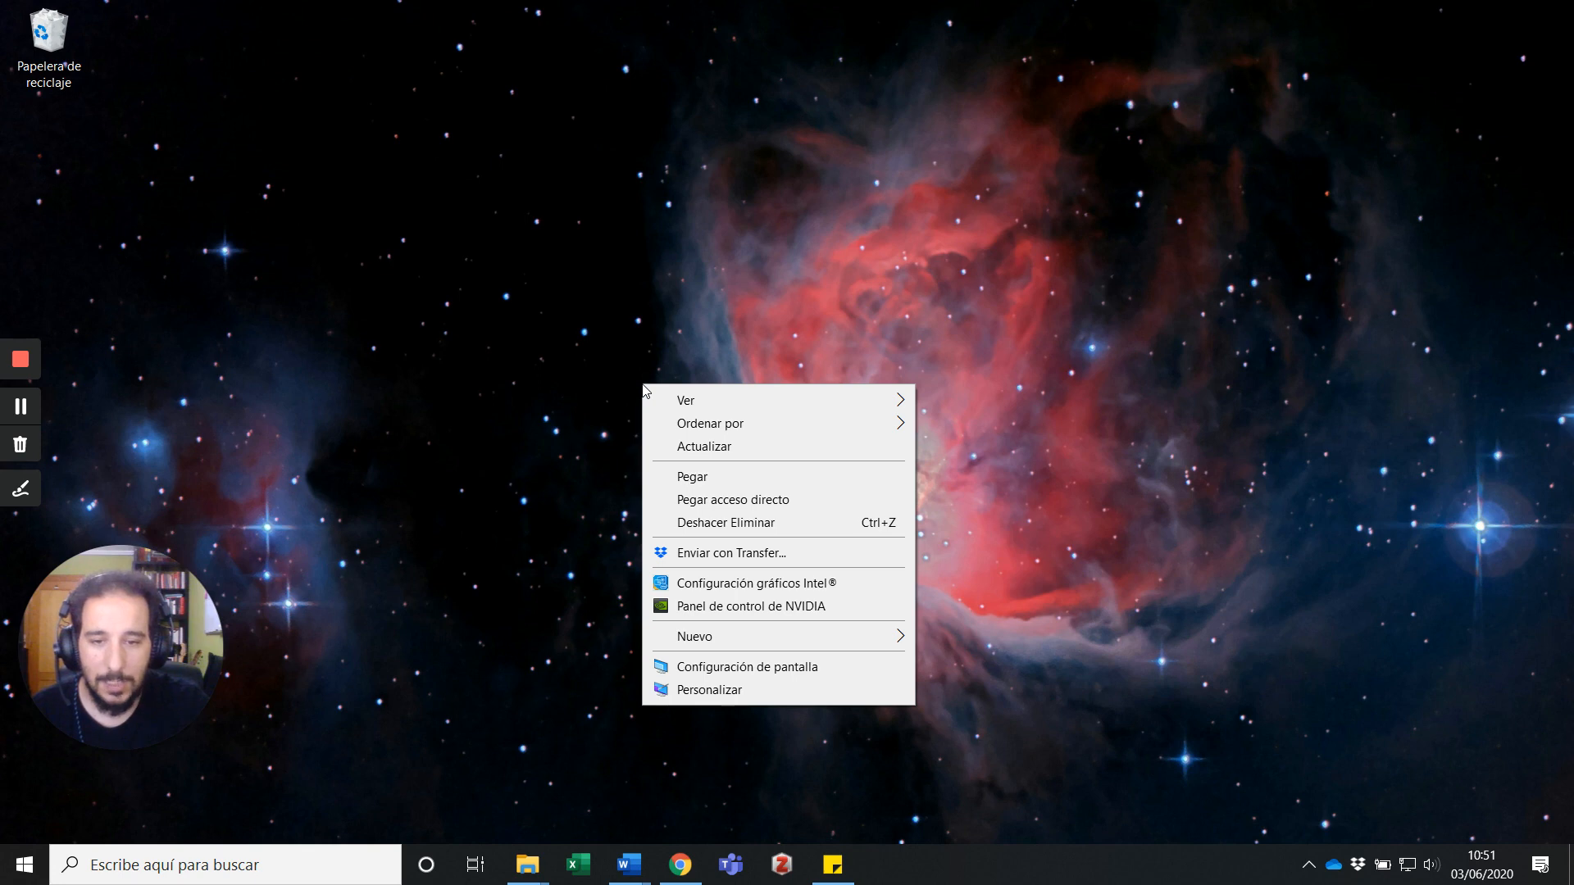
pyautogui.moveTo(694, 644)
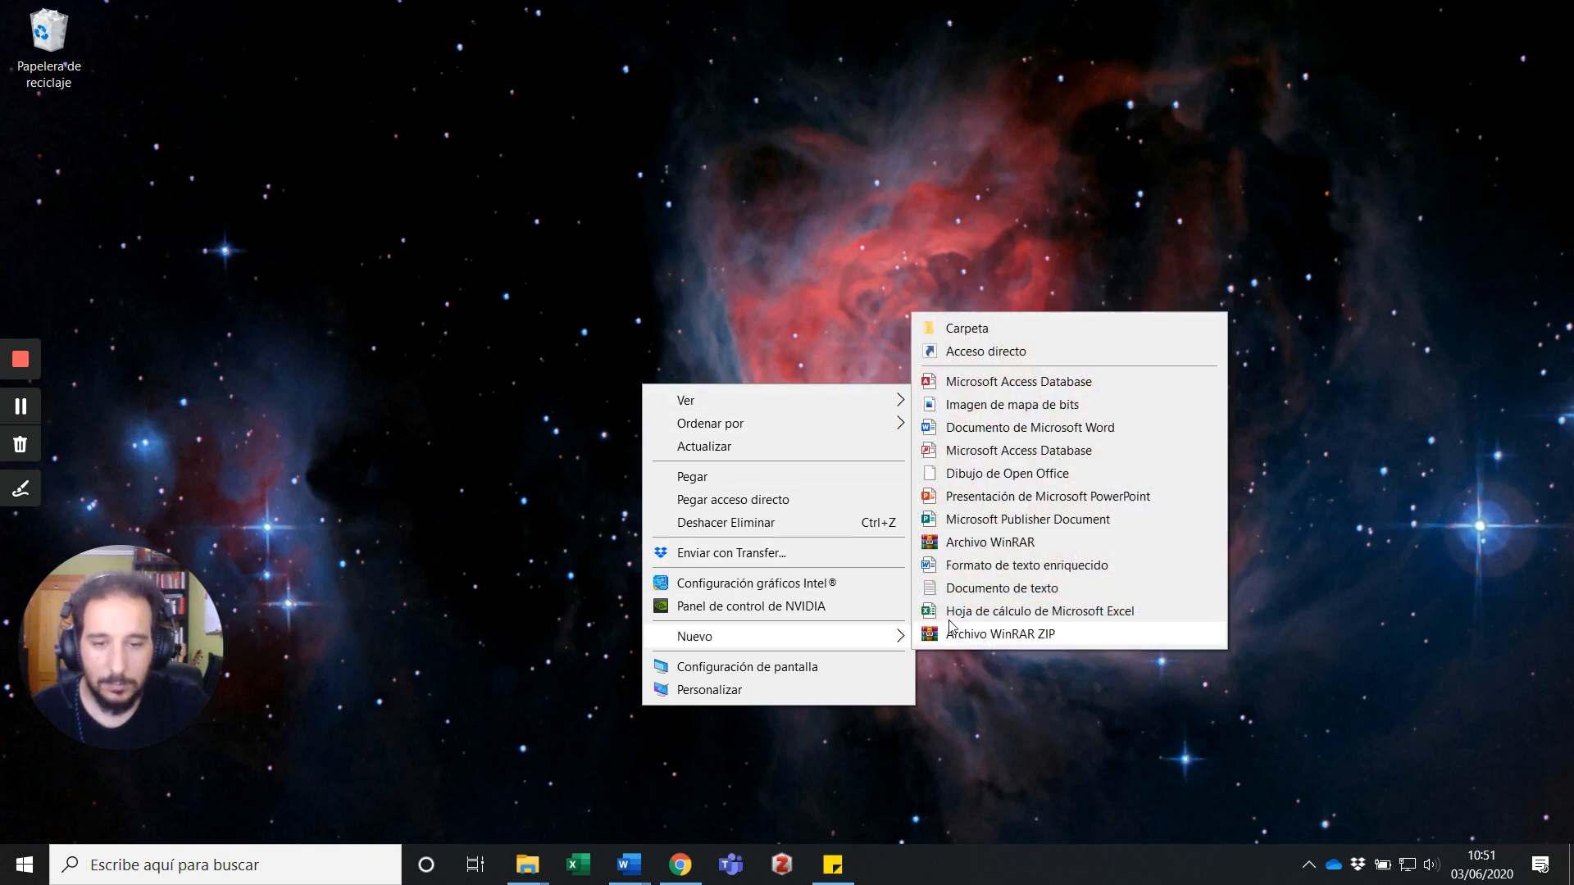
pyautogui.click(1005, 327)
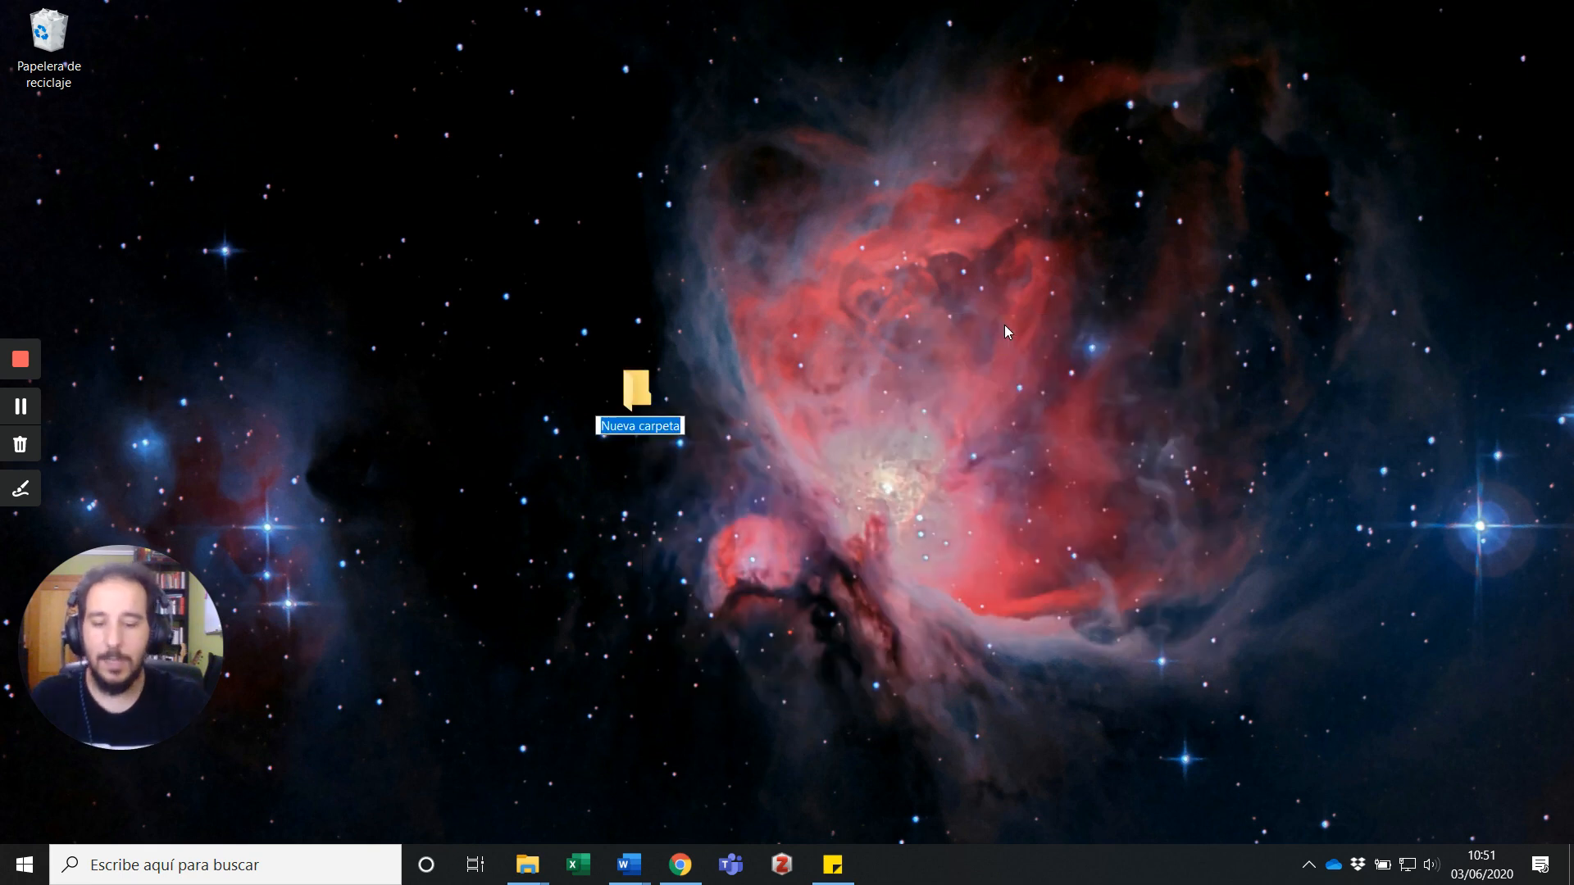
pyautogui.write('Domin')
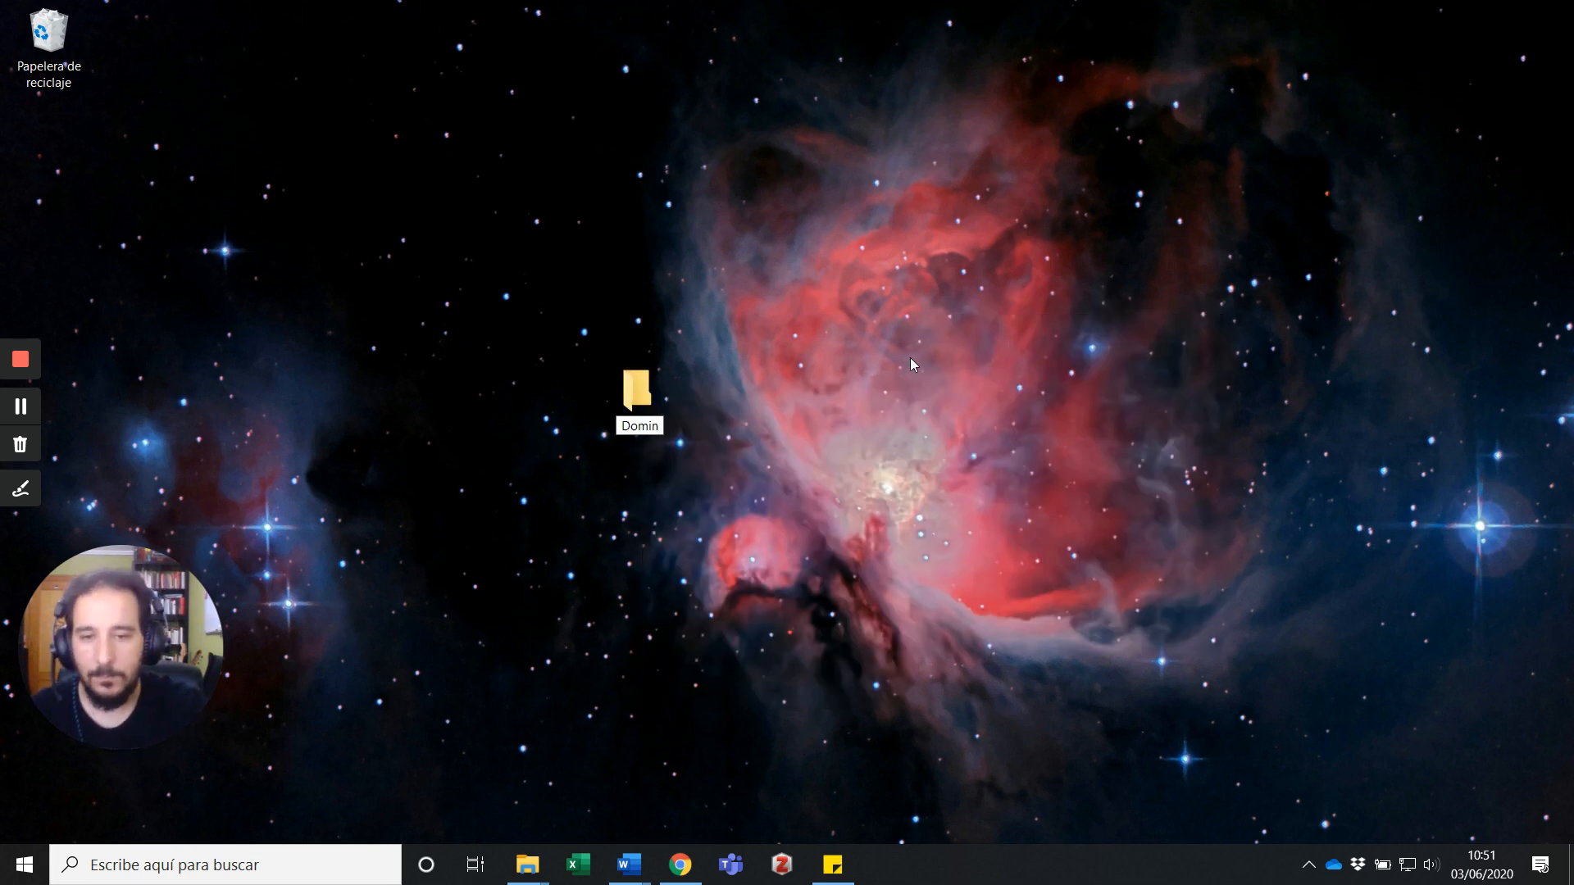
pyautogui.press('Return')
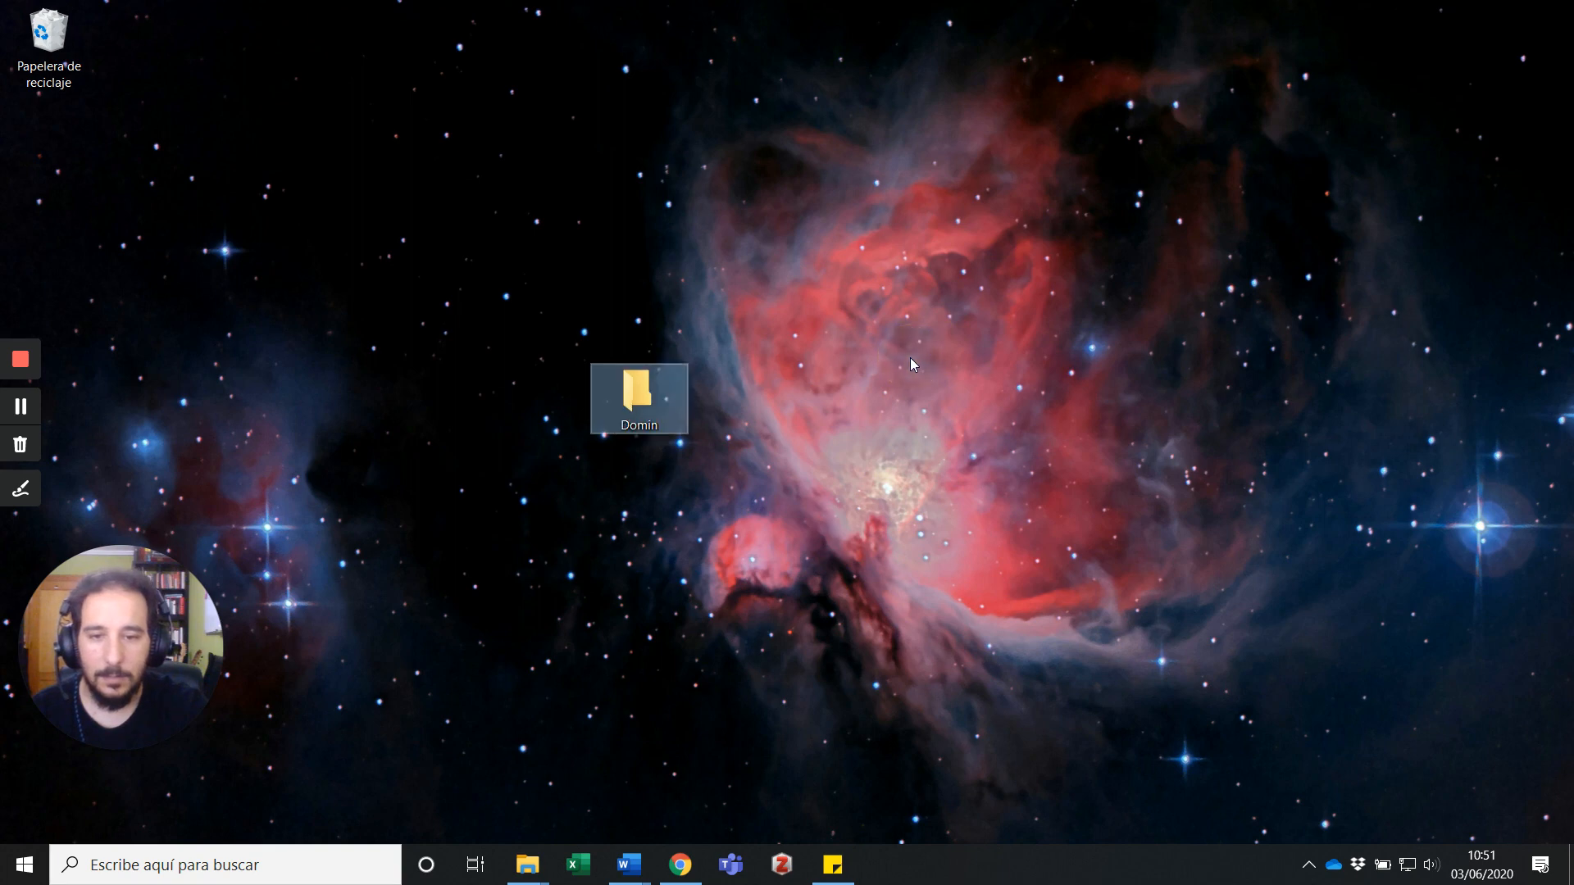
# - Open the new desktop folder and create a subfolder named "Matemáticas" inside it
pyautogui.doubleClick(639, 393)
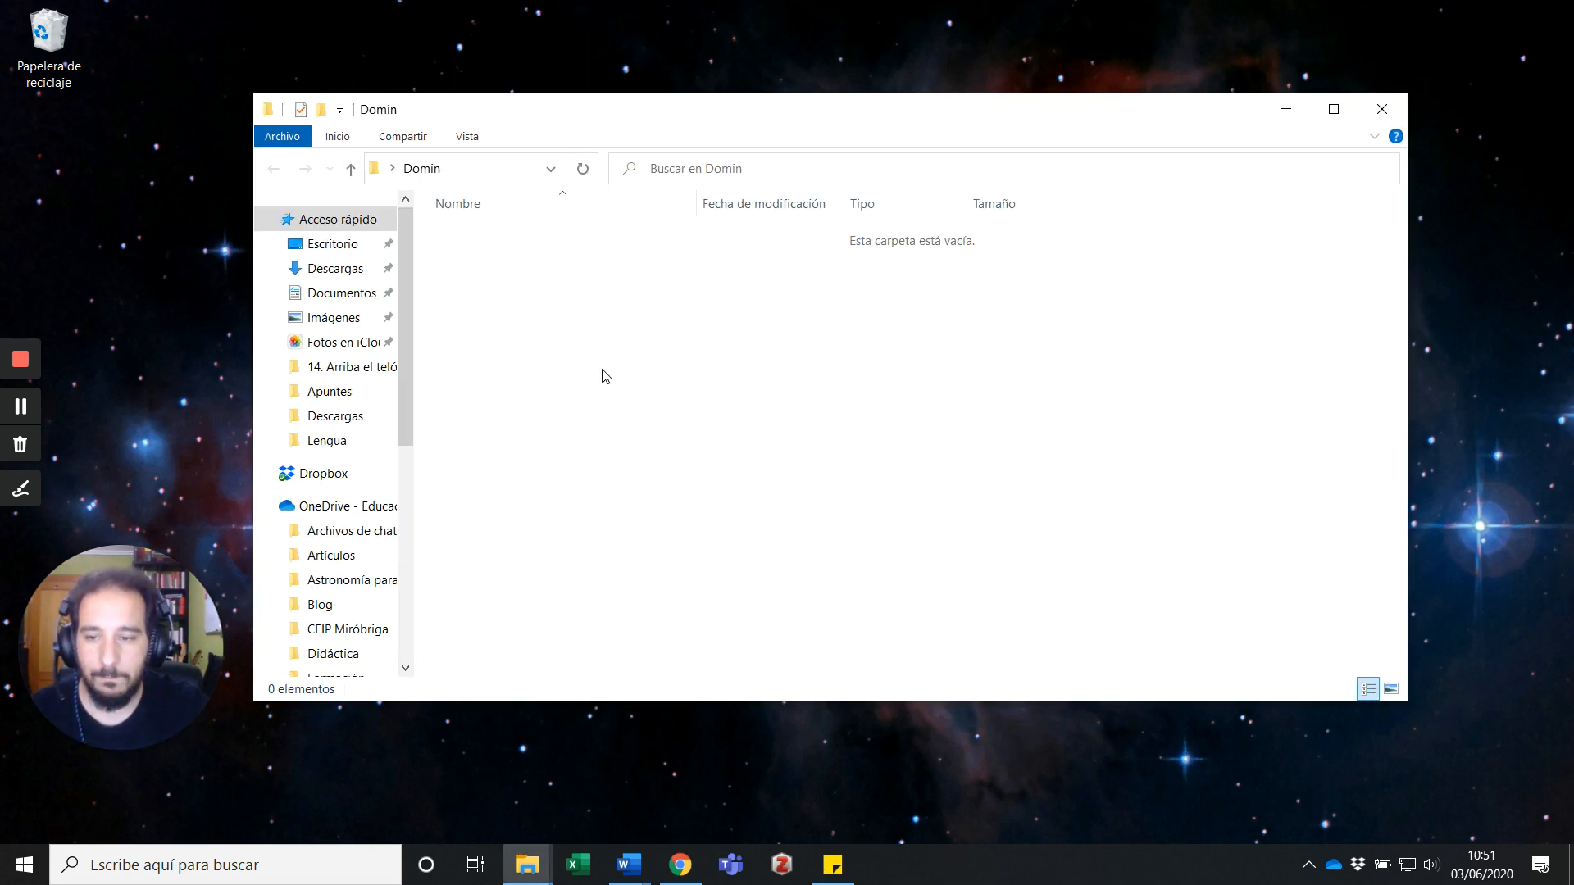
pyautogui.rightClick(603, 370)
pyautogui.moveTo(721, 672)
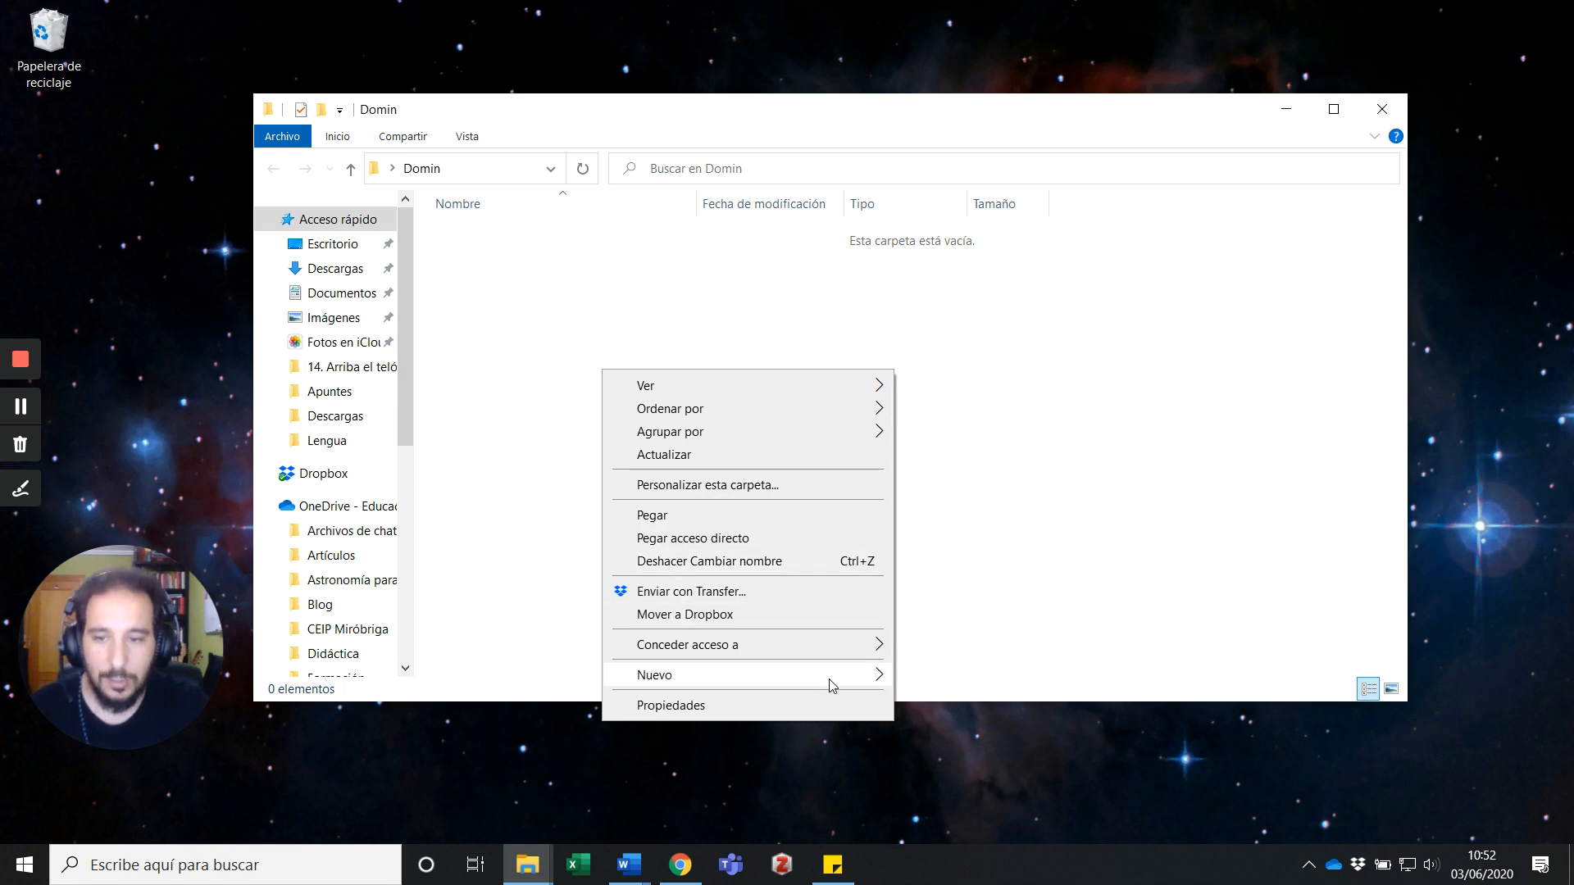
pyautogui.moveTo(829, 683)
pyautogui.click(951, 369)
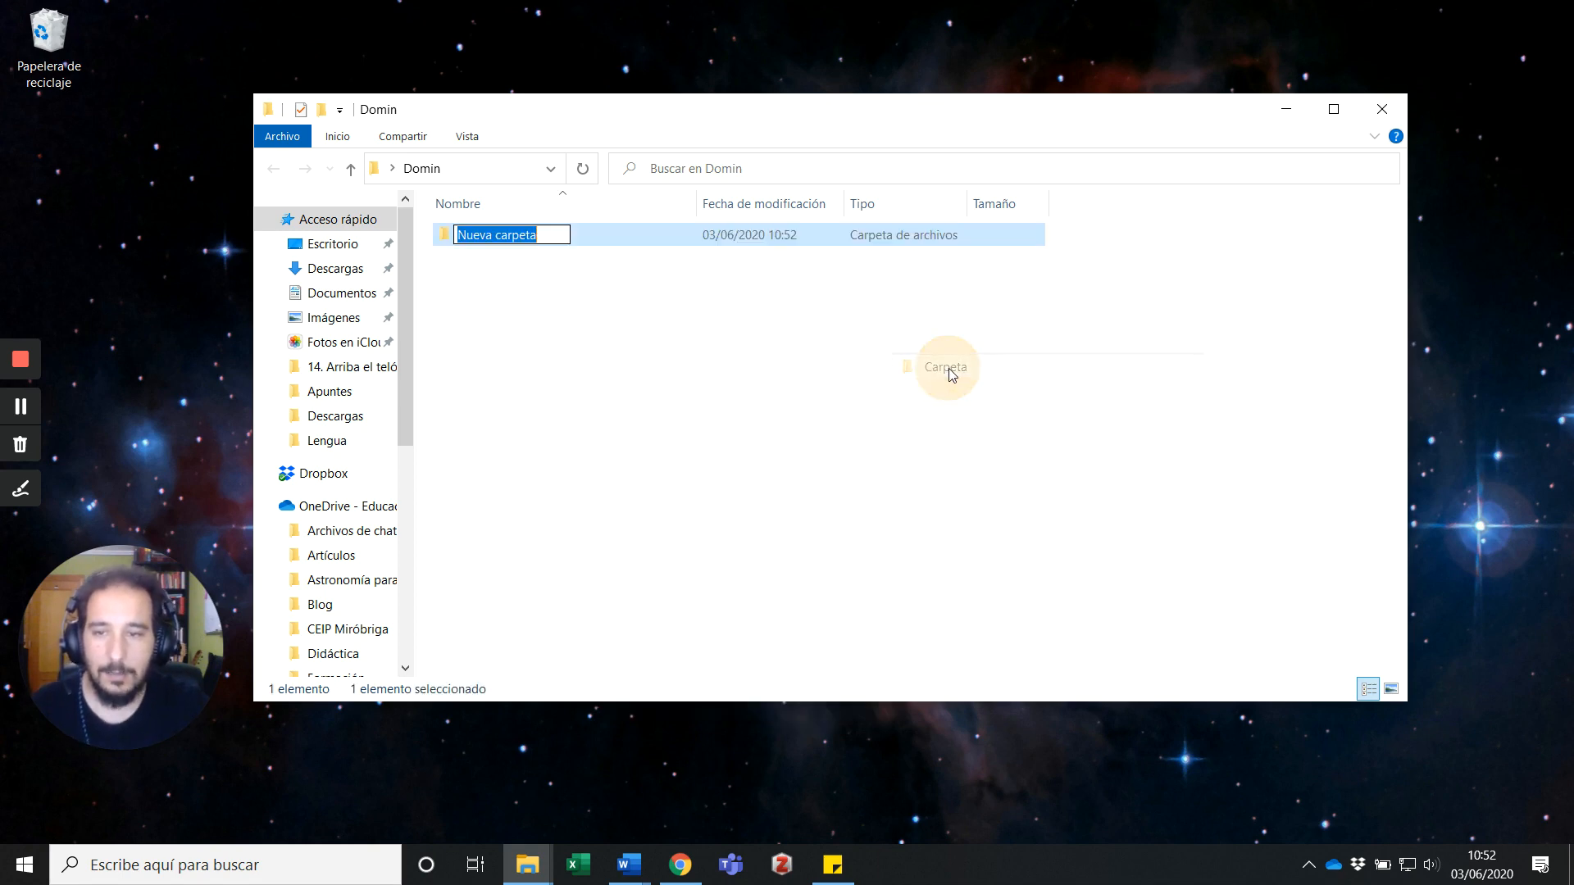
pyautogui.write('Matemáticas')
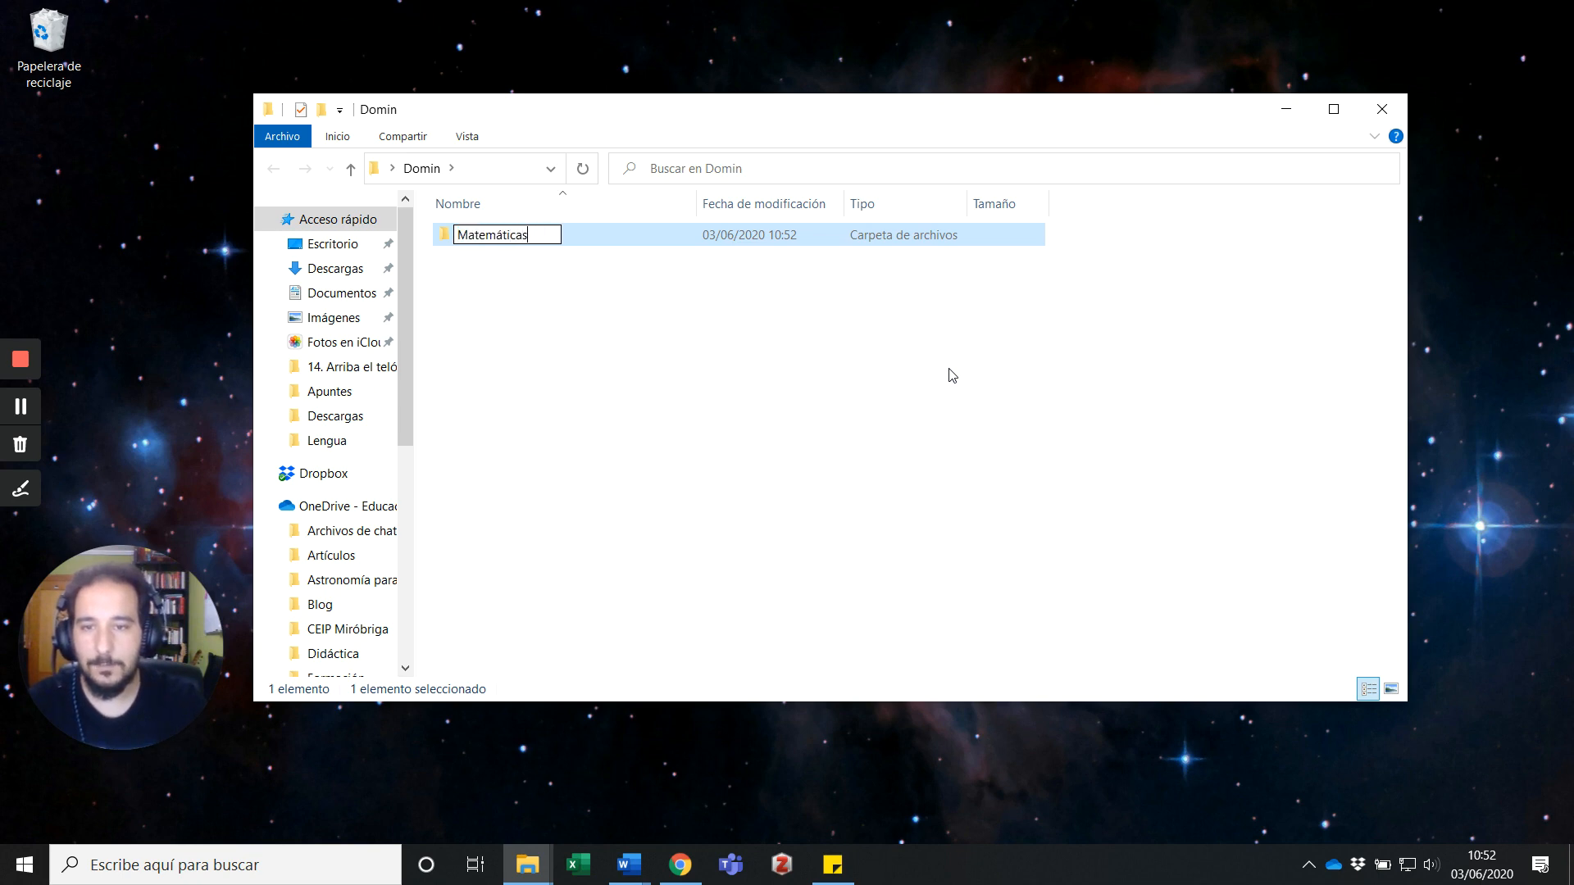
pyautogui.click(951, 376)
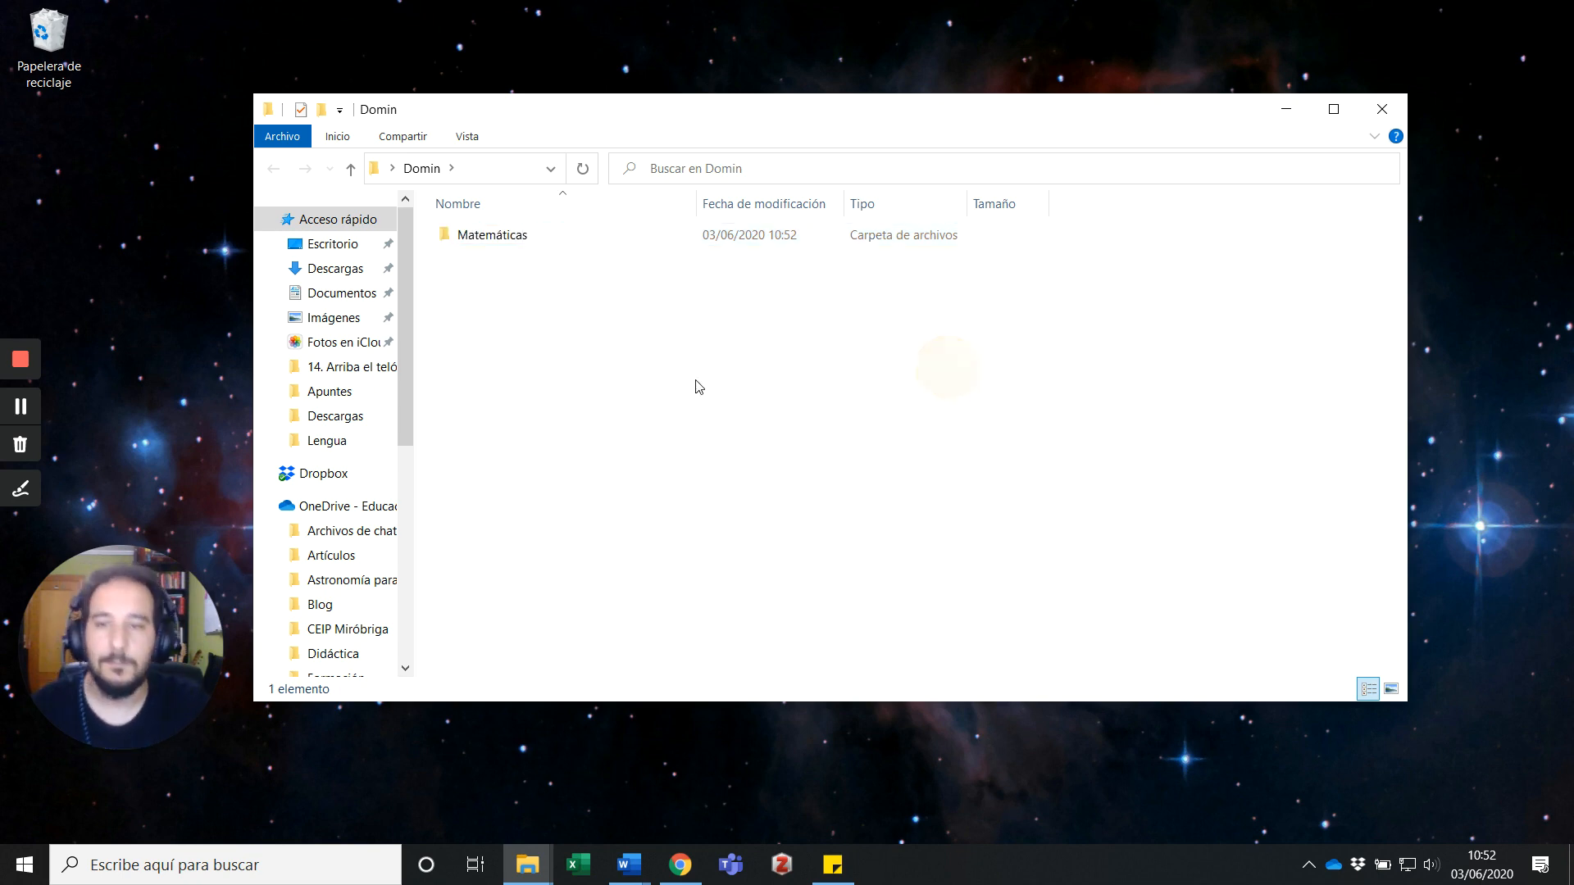
# - Open the Matemáticas folder and paste the copied "Triángulos y ángulos.ggb" file into it
pyautogui.click(495, 237)
pyautogui.doubleClick(495, 238)
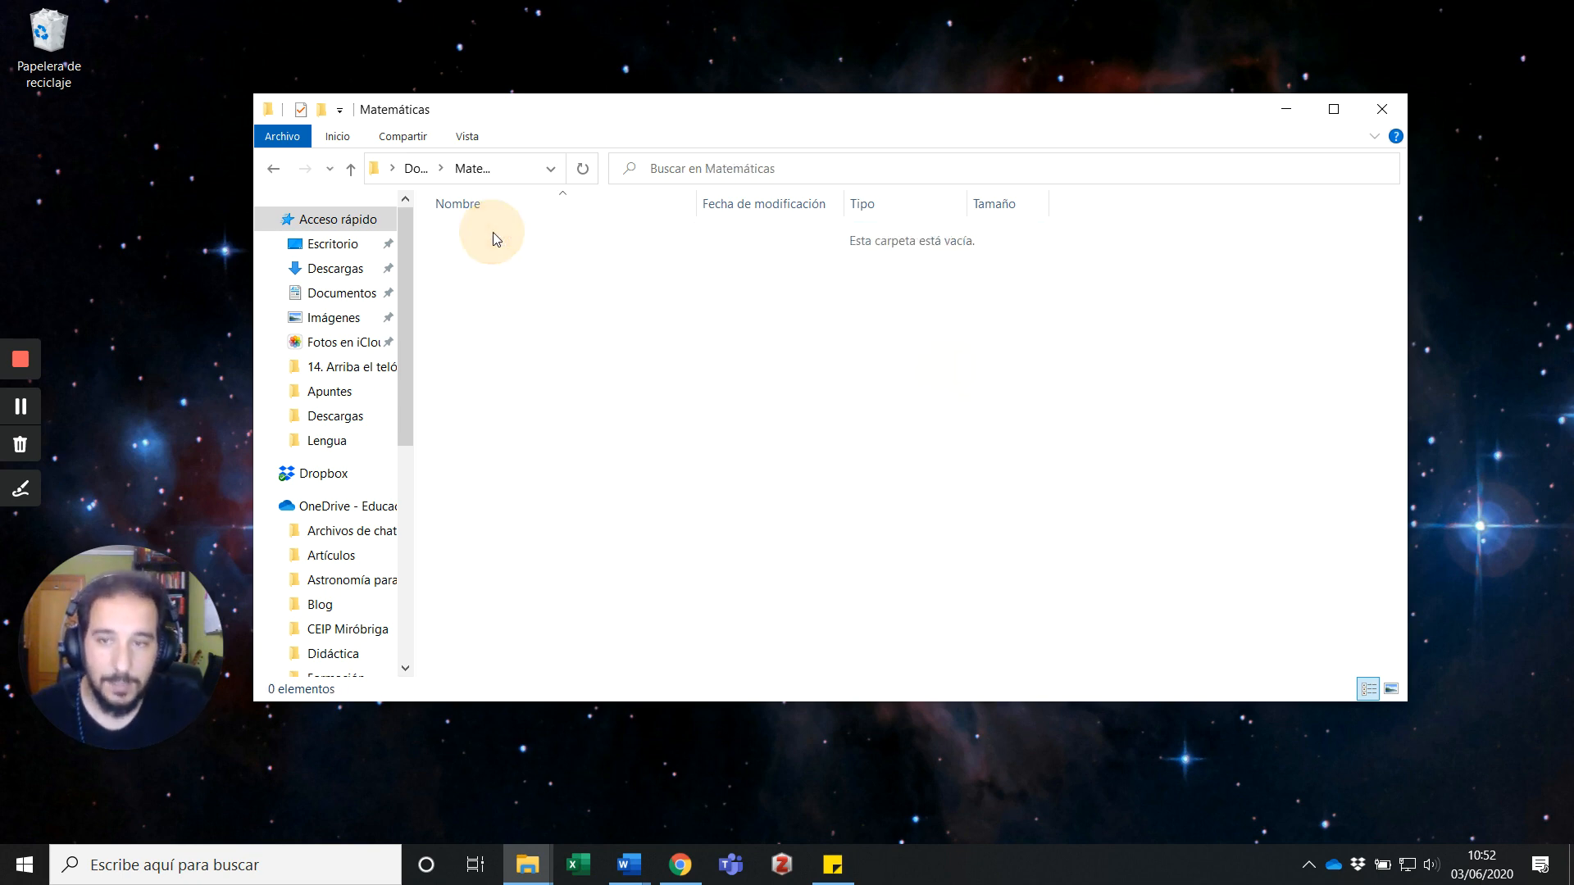
pyautogui.rightClick(513, 358)
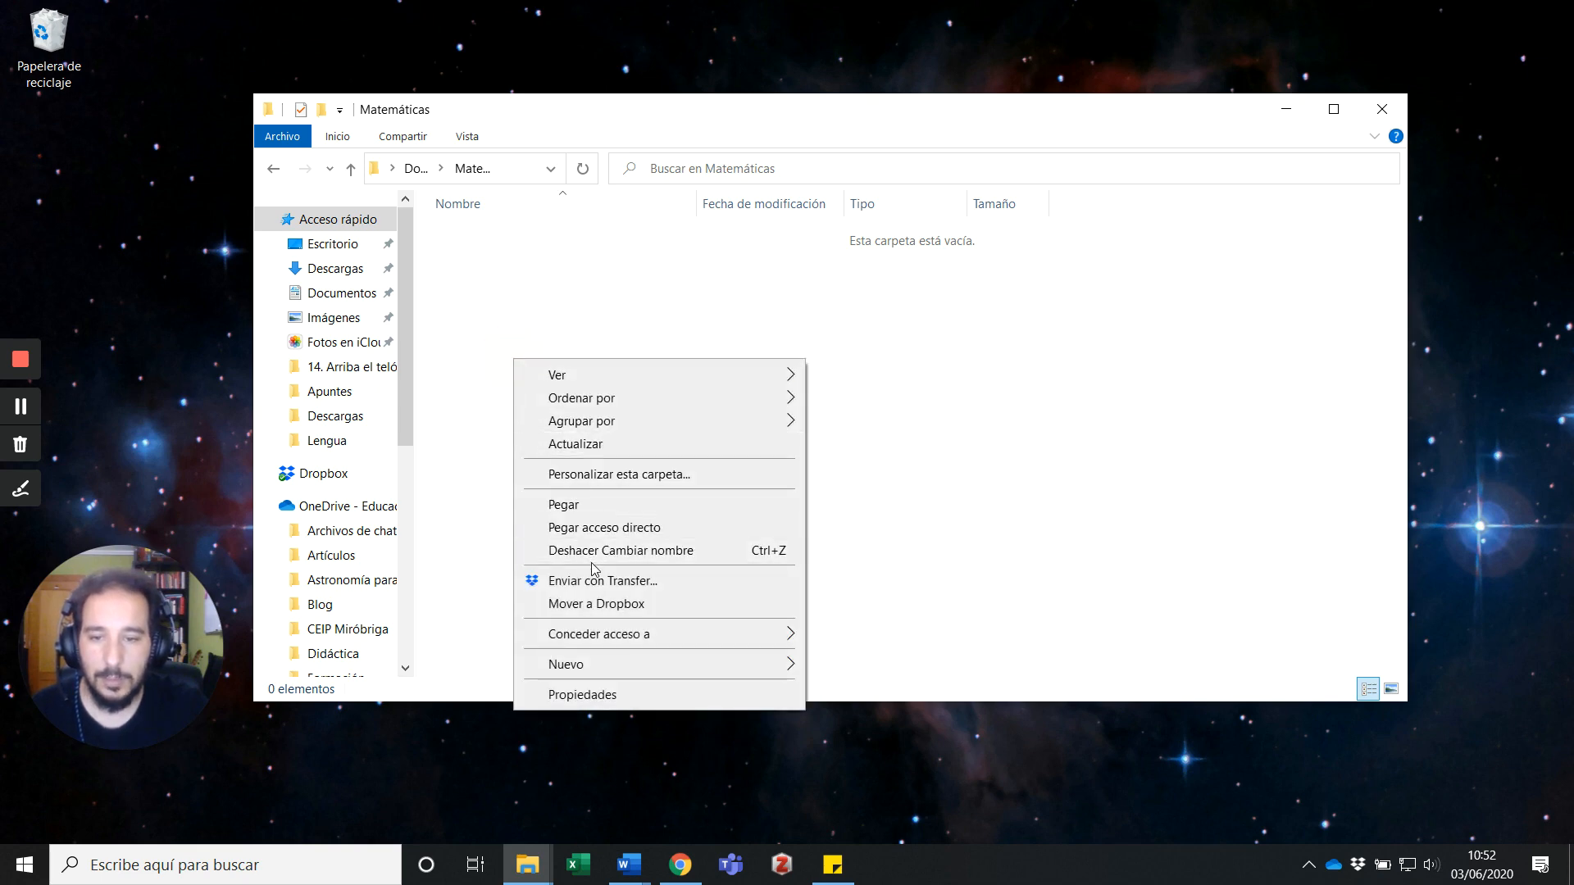
pyautogui.click(580, 506)
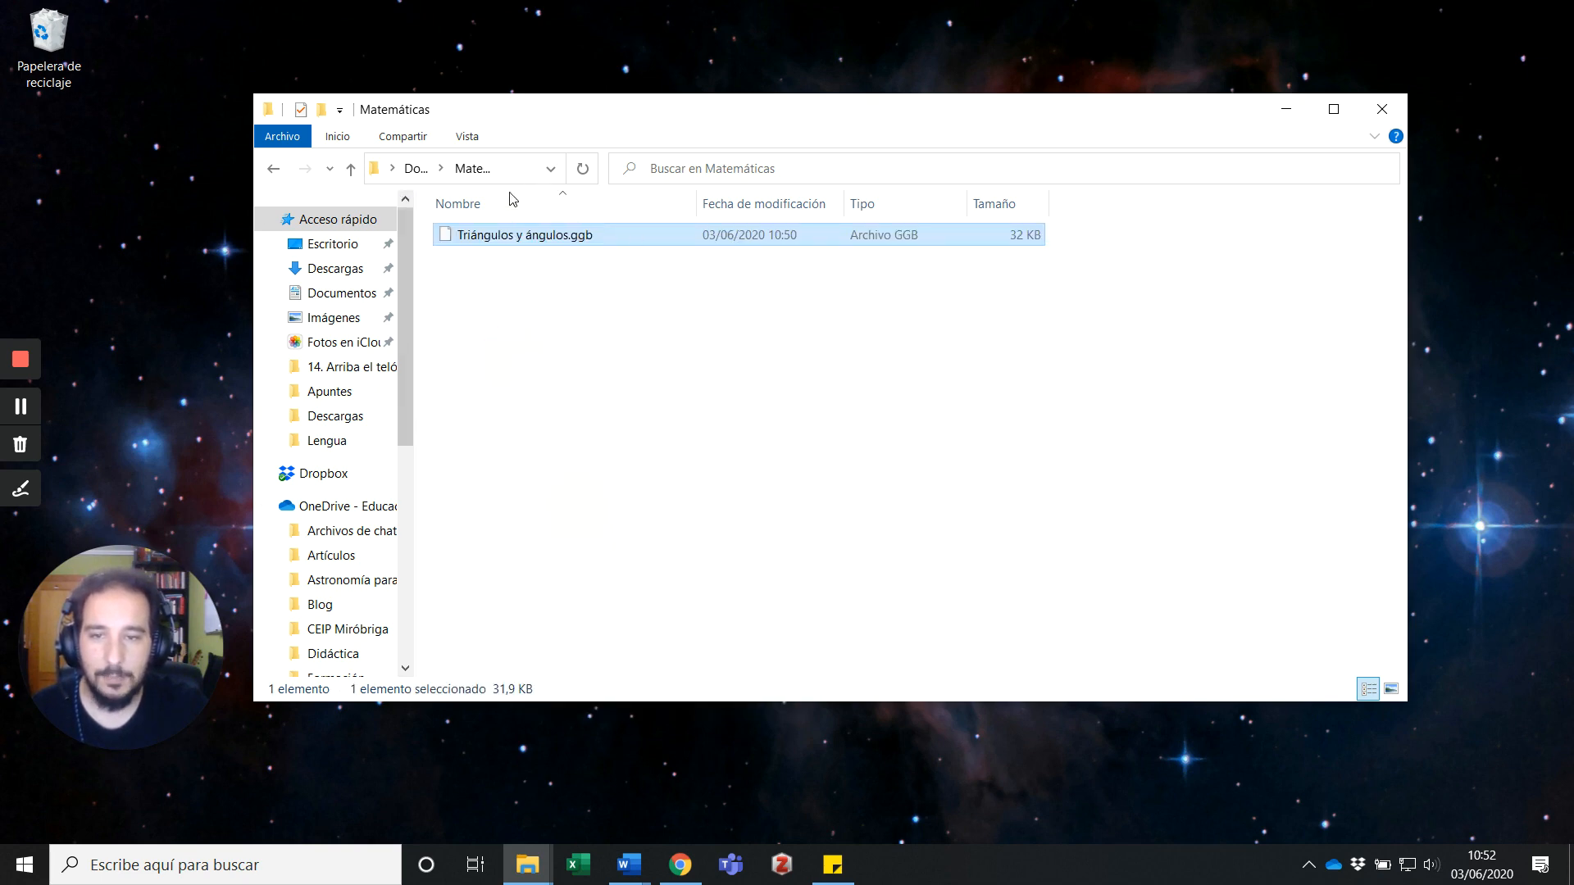
pyautogui.click(554, 318)
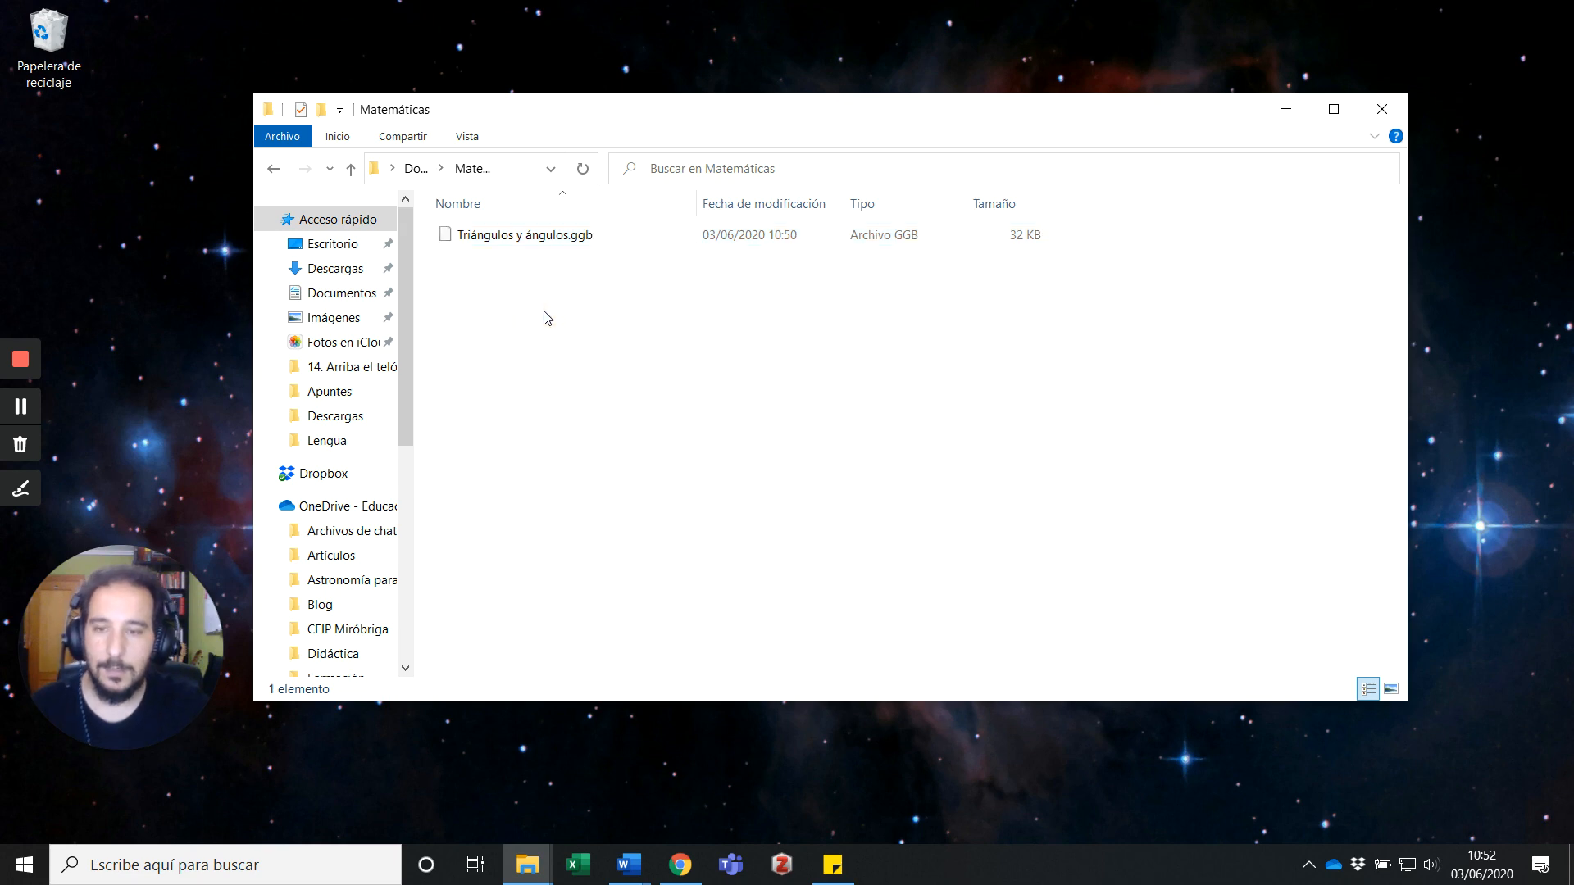
# - Switch to Chrome and close the GeoGebra Geometría page, confirming leaving the site
pyautogui.click(686, 866)
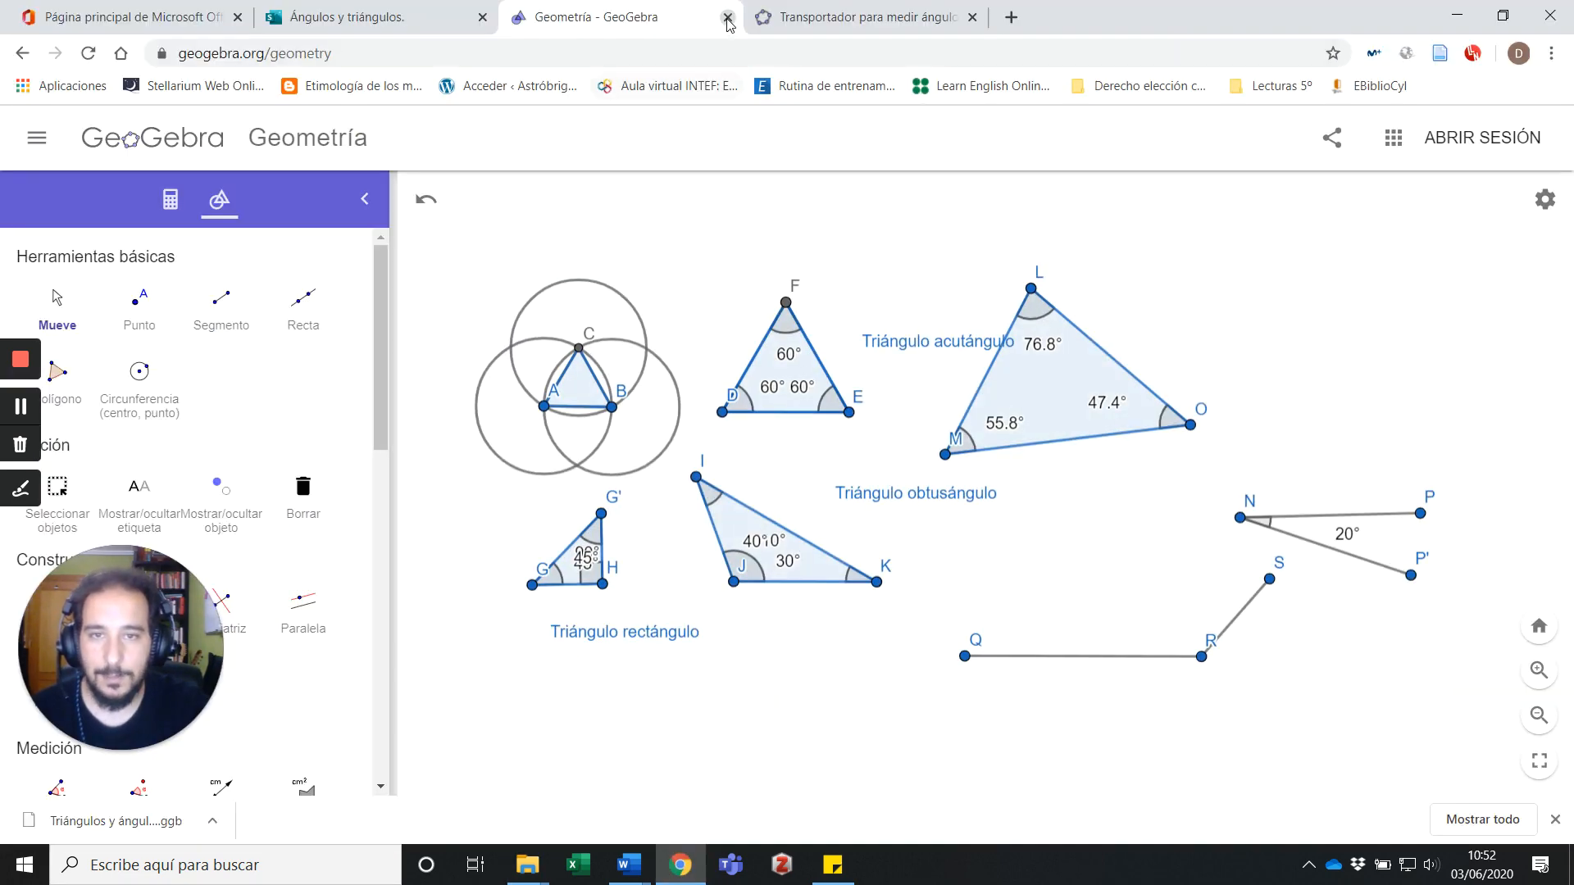
pyautogui.click(728, 18)
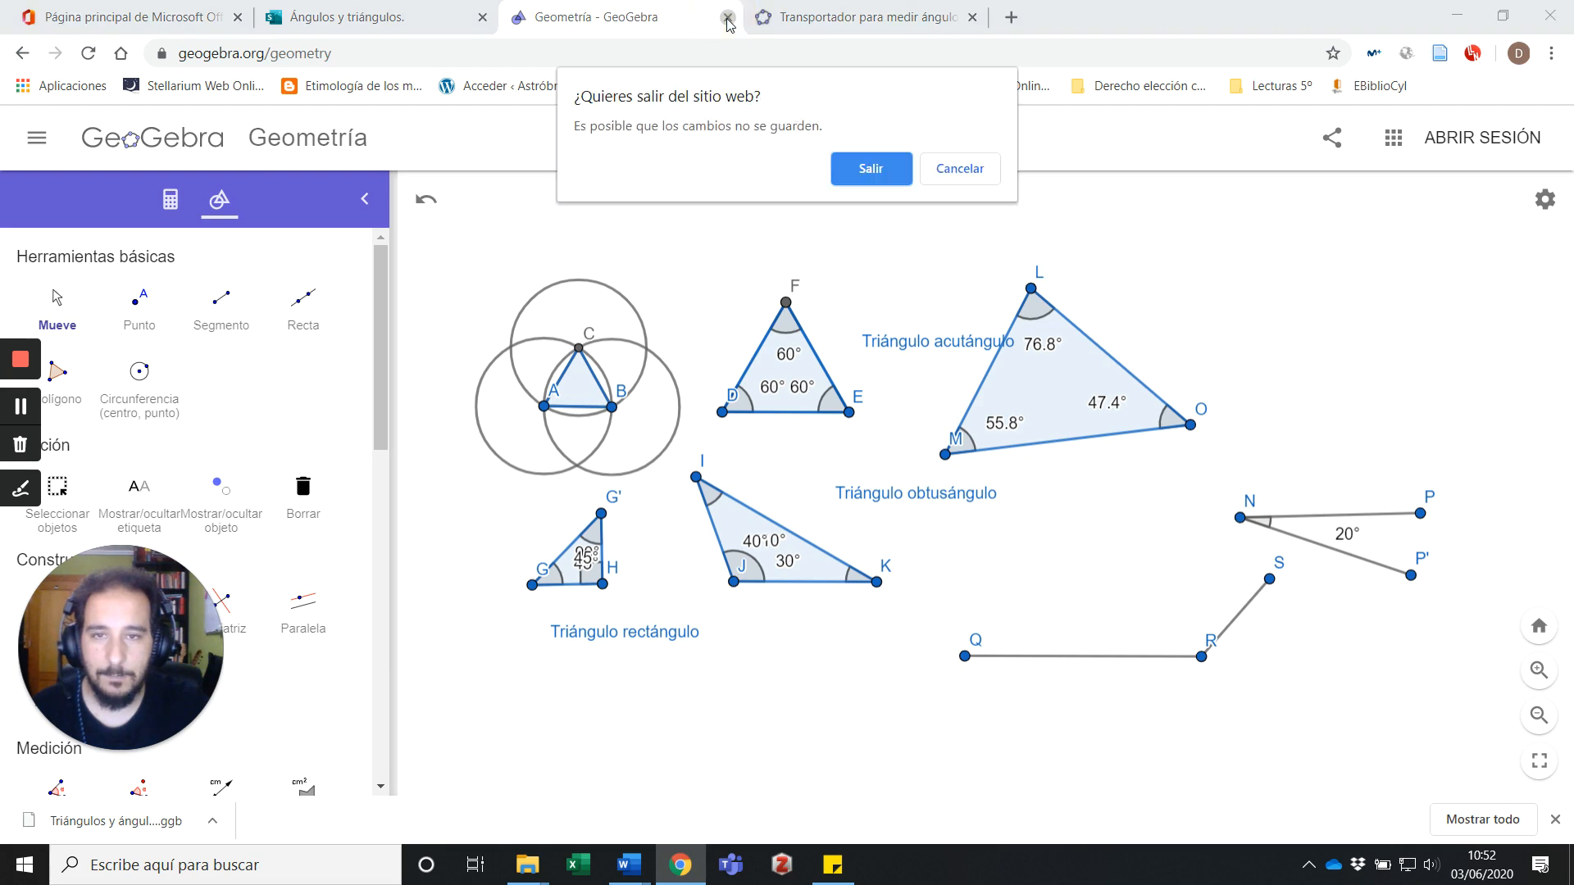
pyautogui.click(853, 187)
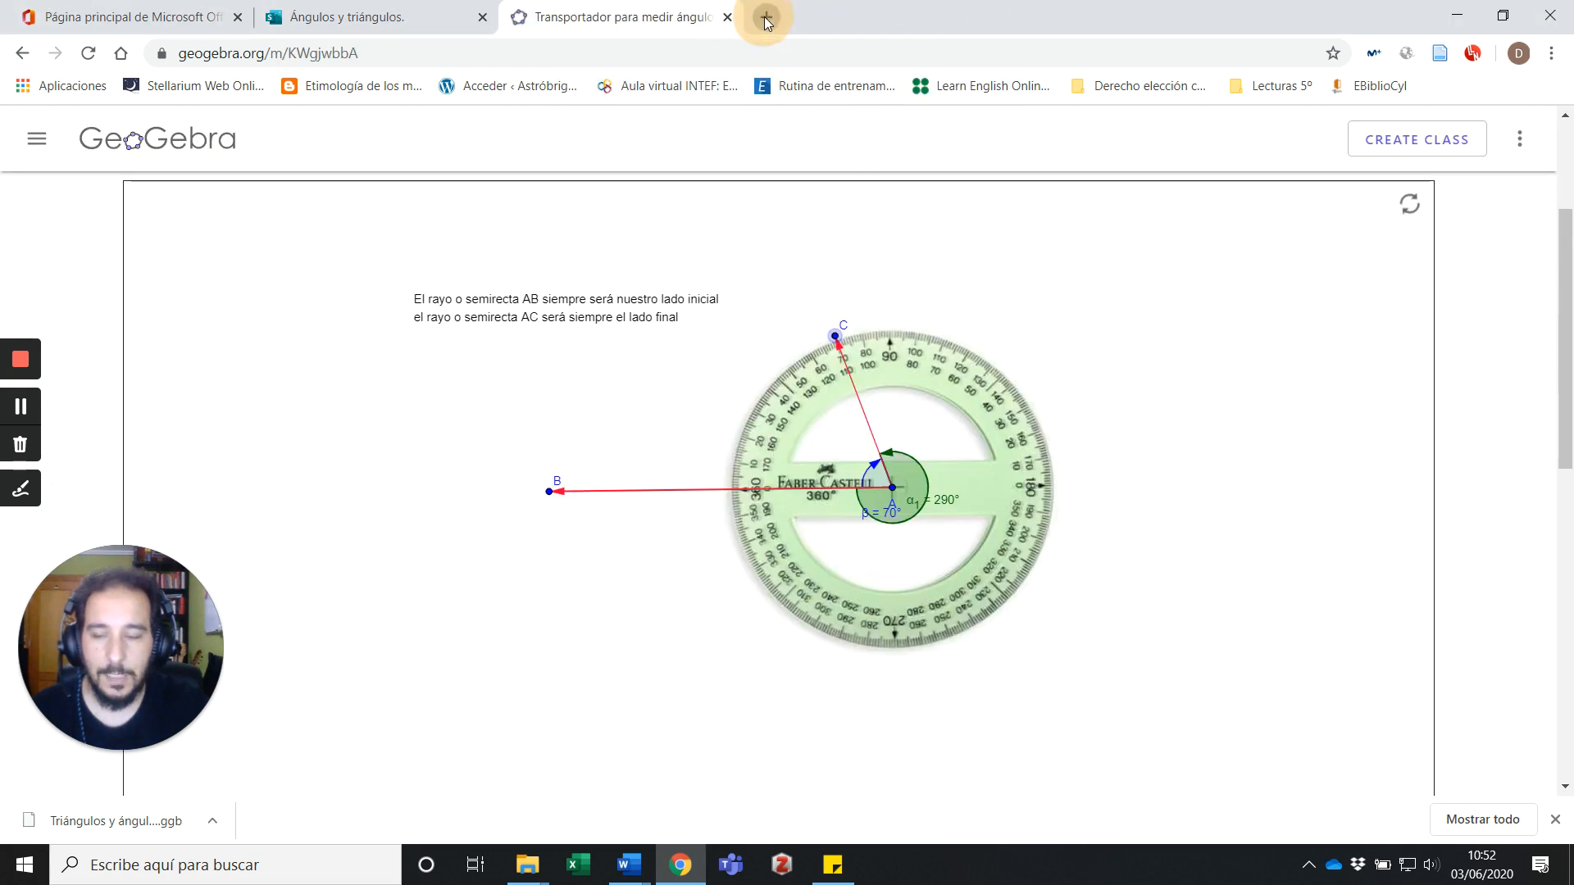
# - Load geogebra.org in a new browser tab and launch the Geometría app from the site
pyautogui.click(767, 18)
pyautogui.write('geogebra.org')
pyautogui.press('Return')
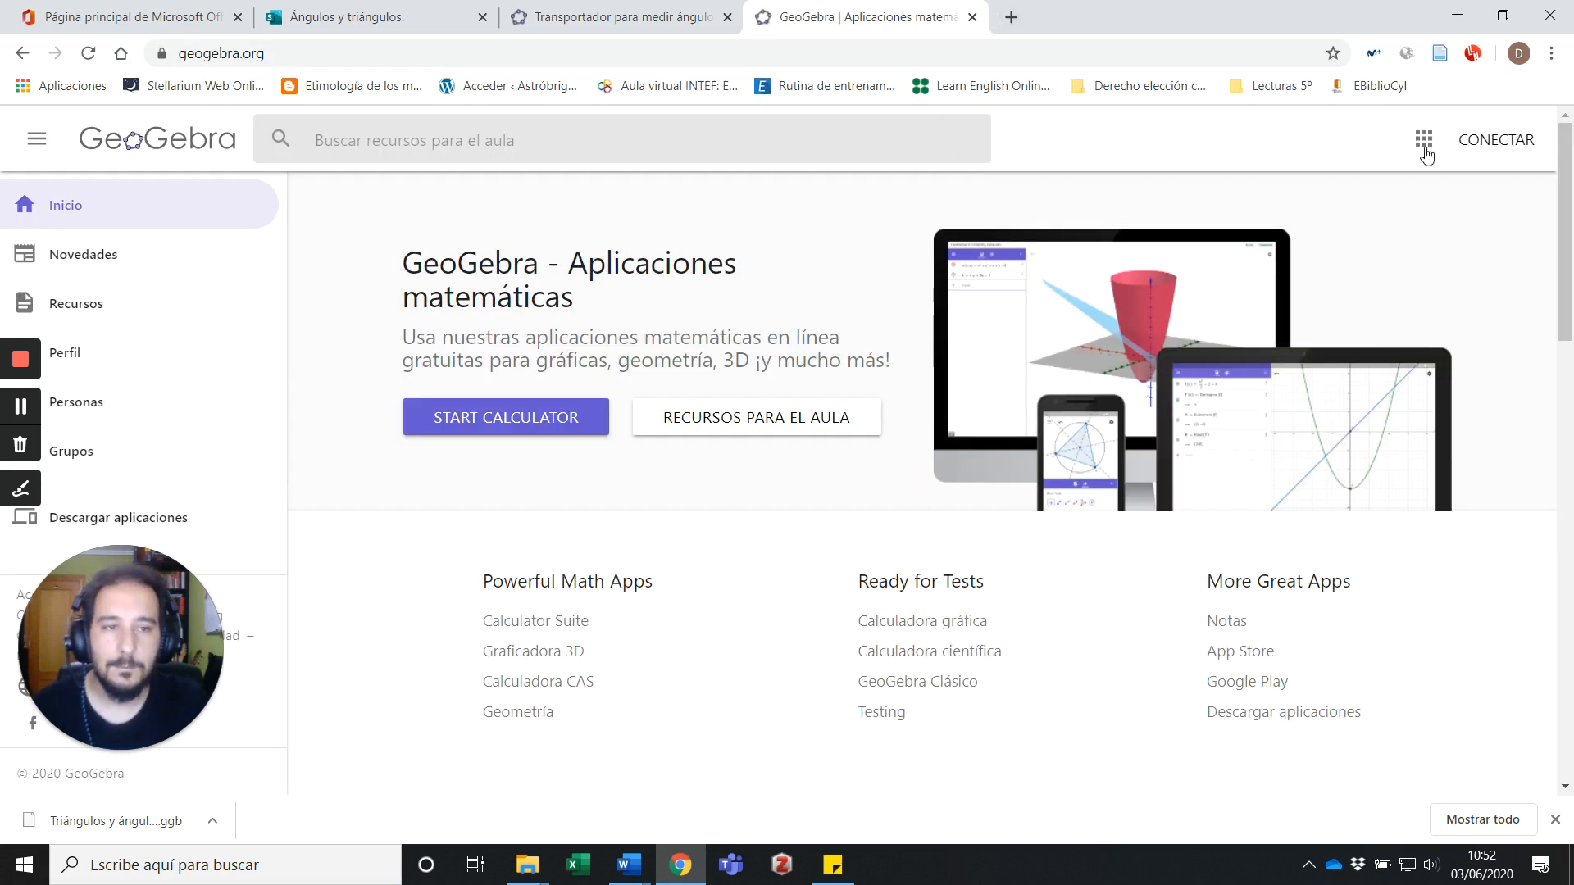
pyautogui.click(1424, 141)
pyautogui.click(1304, 237)
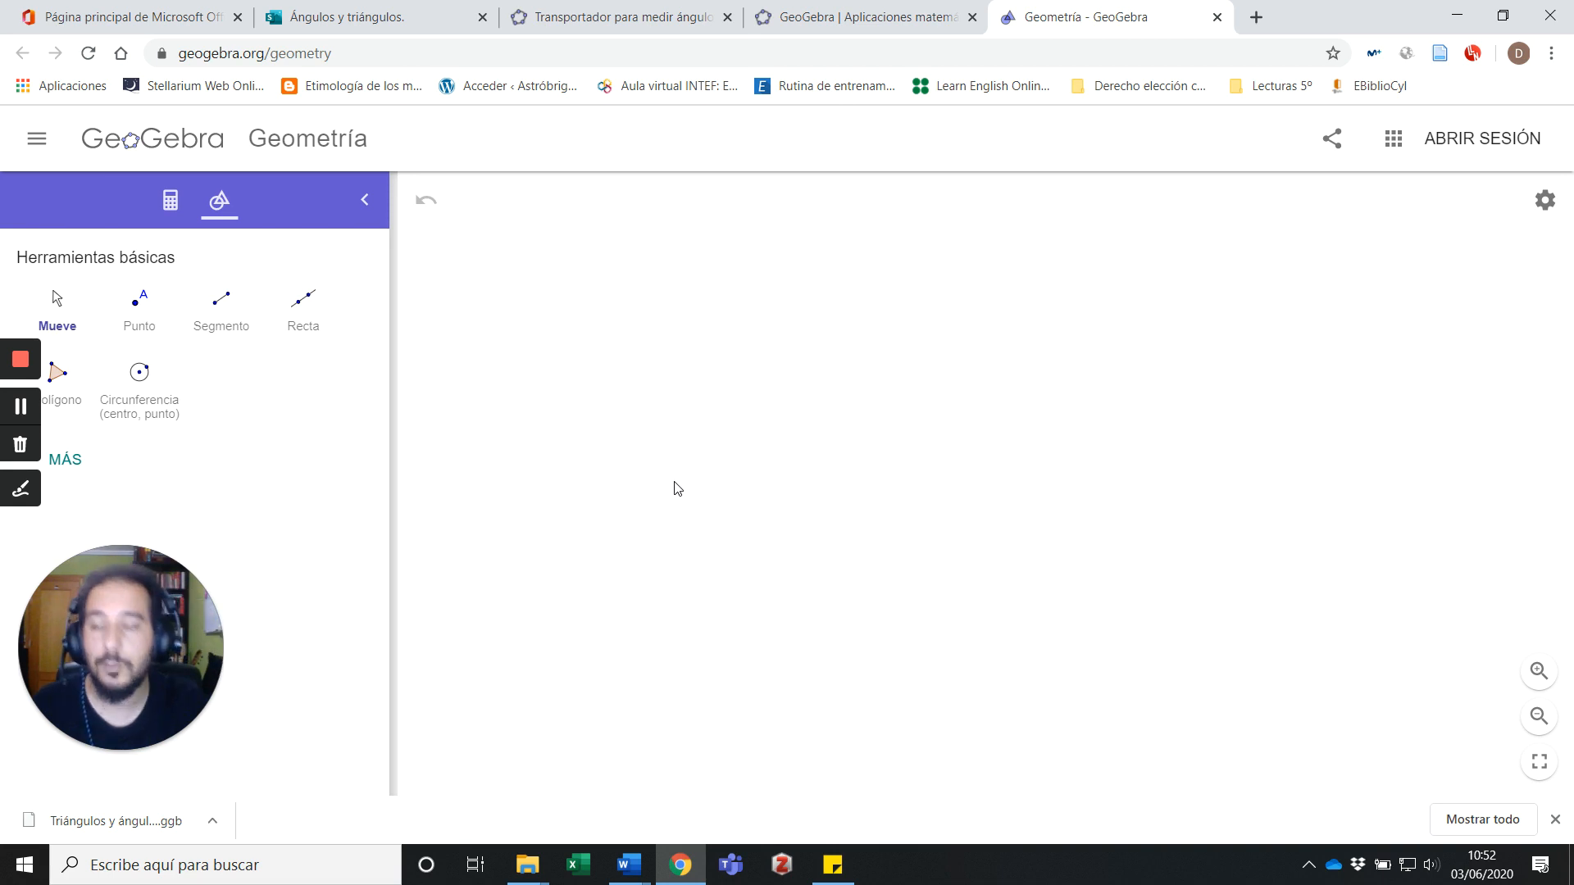
# - Start opening a construction, look through the GeoGebra resources on offer, and choose to open a file from the computer instead
pyautogui.click(37, 141)
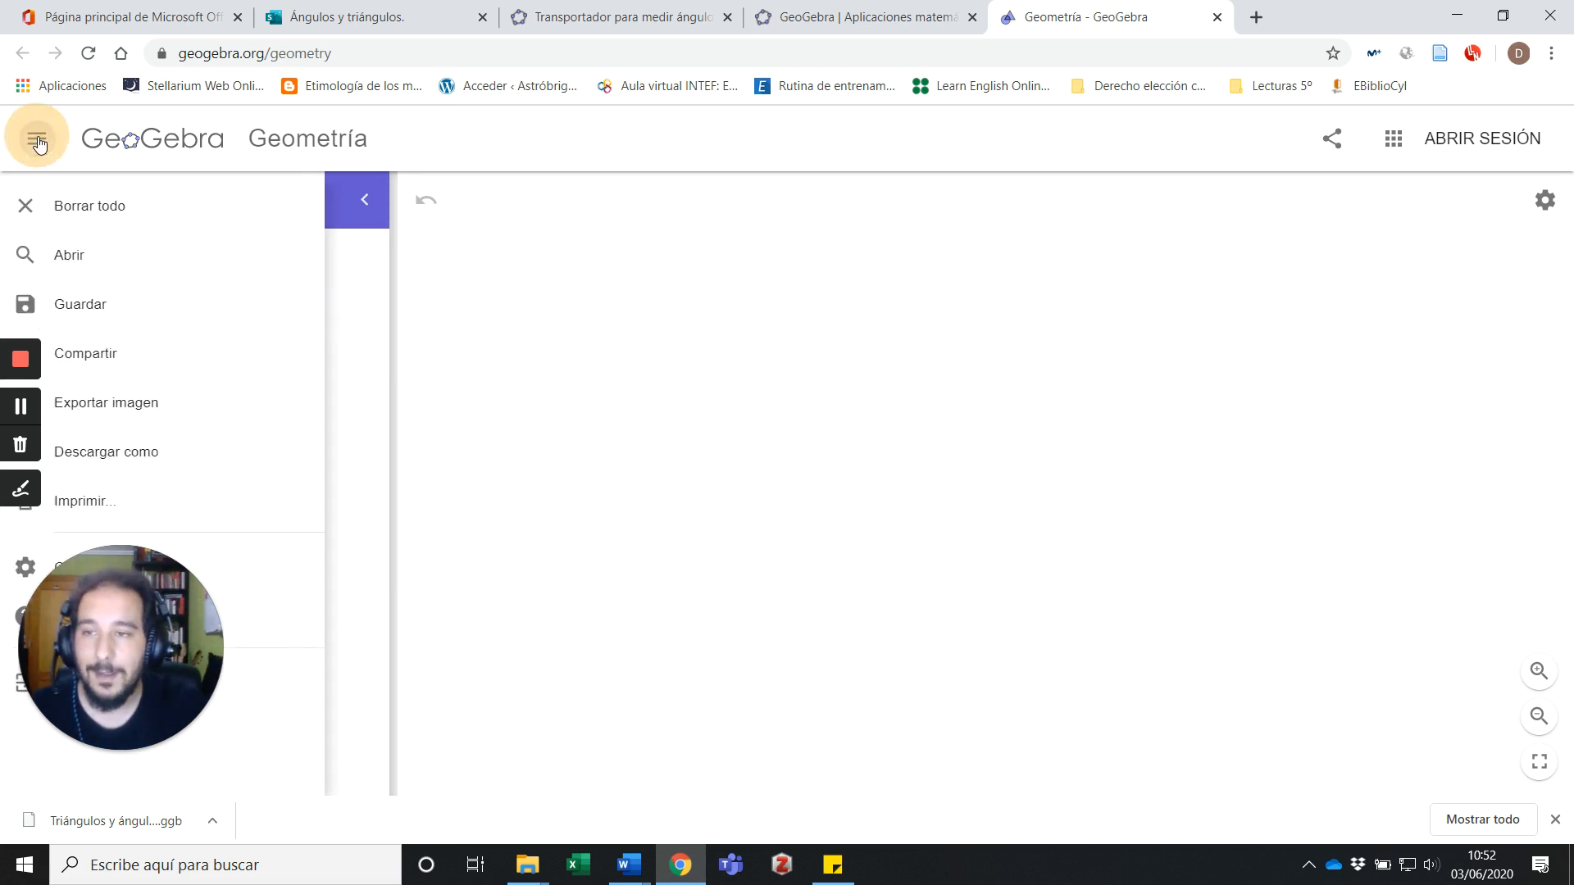
pyautogui.click(90, 260)
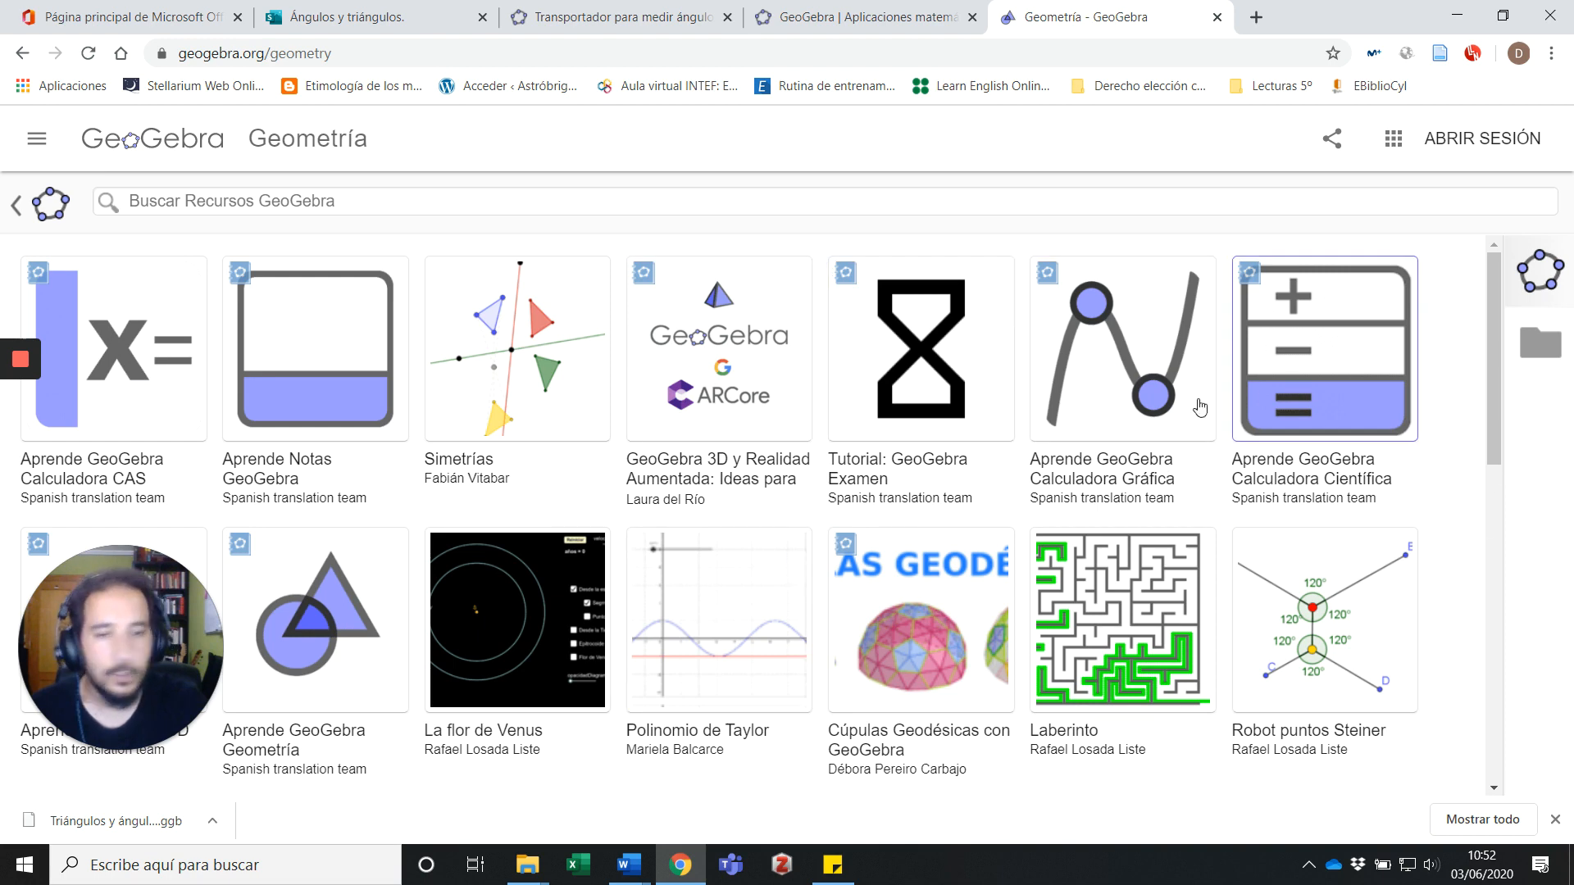
pyautogui.scroll(-4, 824, 443)
pyautogui.scroll(-6, 824, 443)
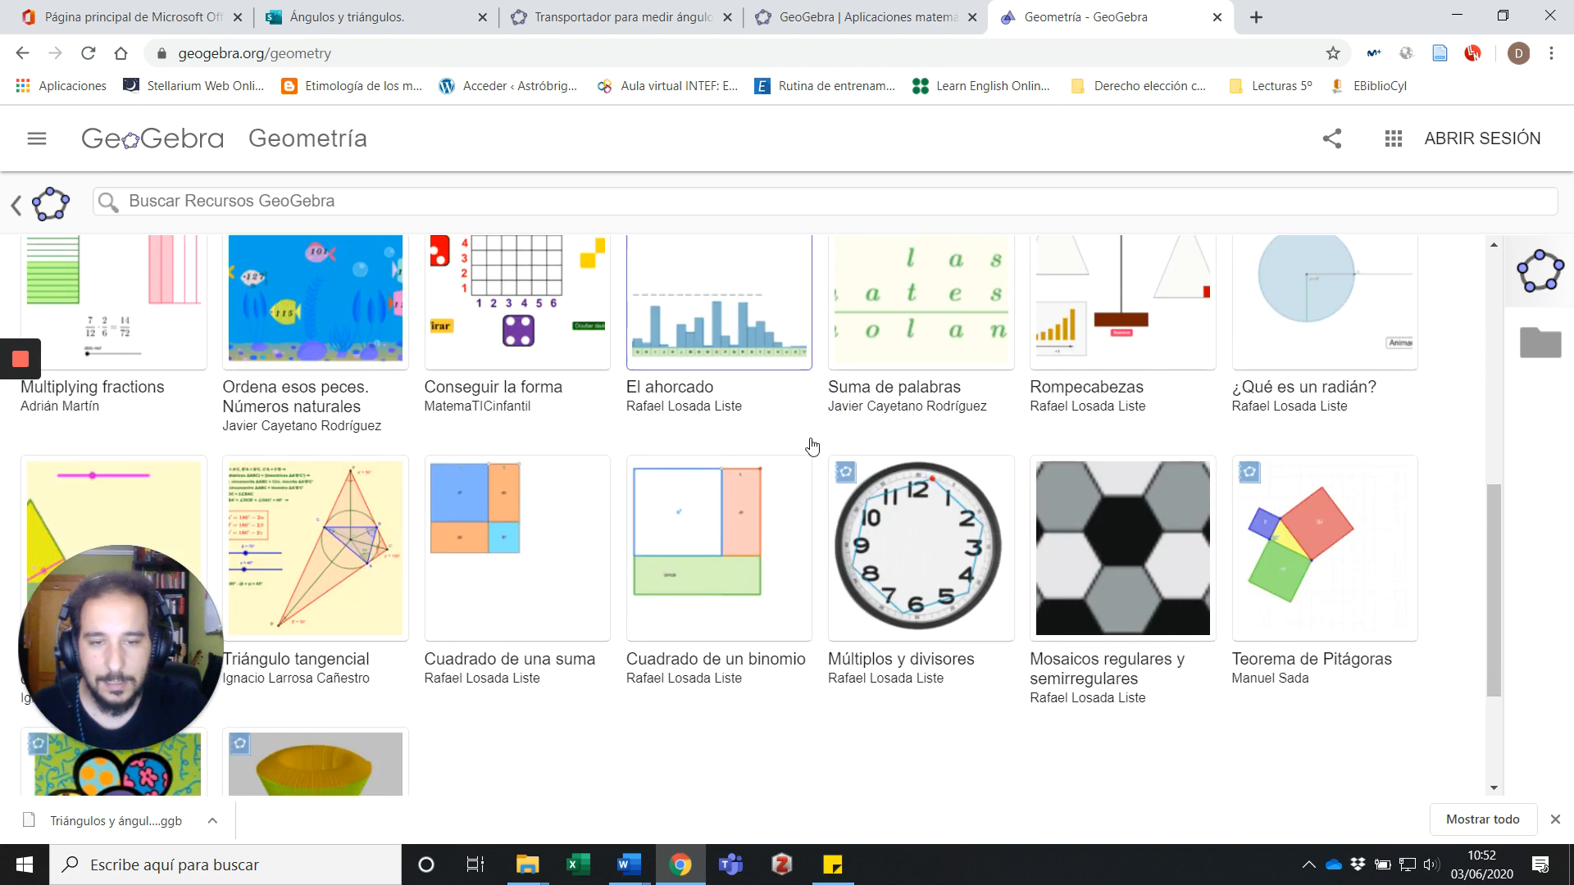
pyautogui.scroll(10, 833, 445)
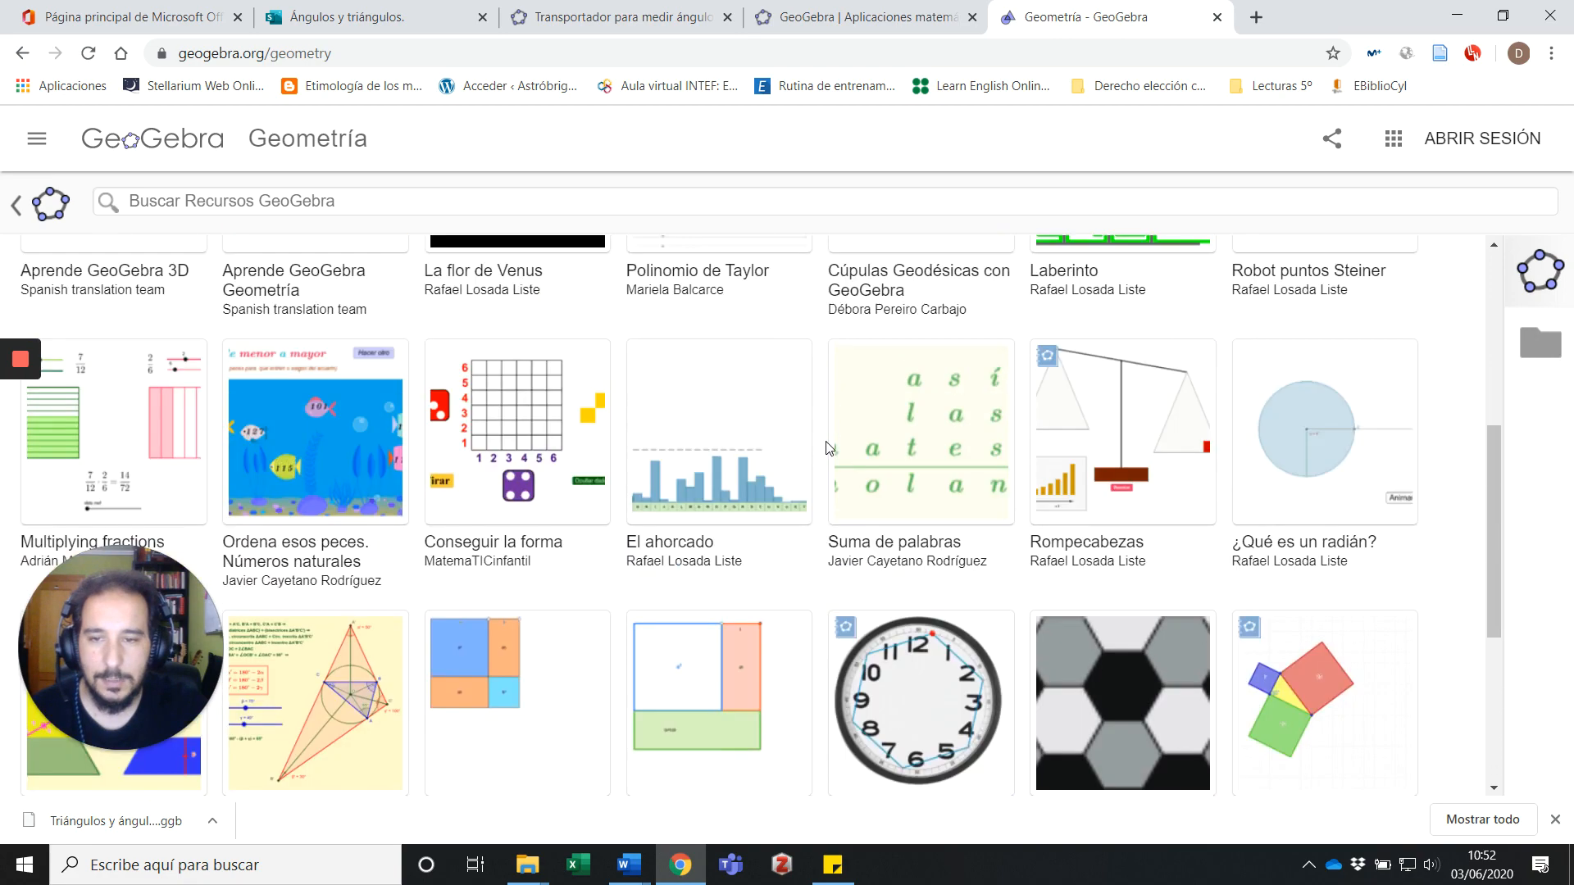
pyautogui.click(1552, 348)
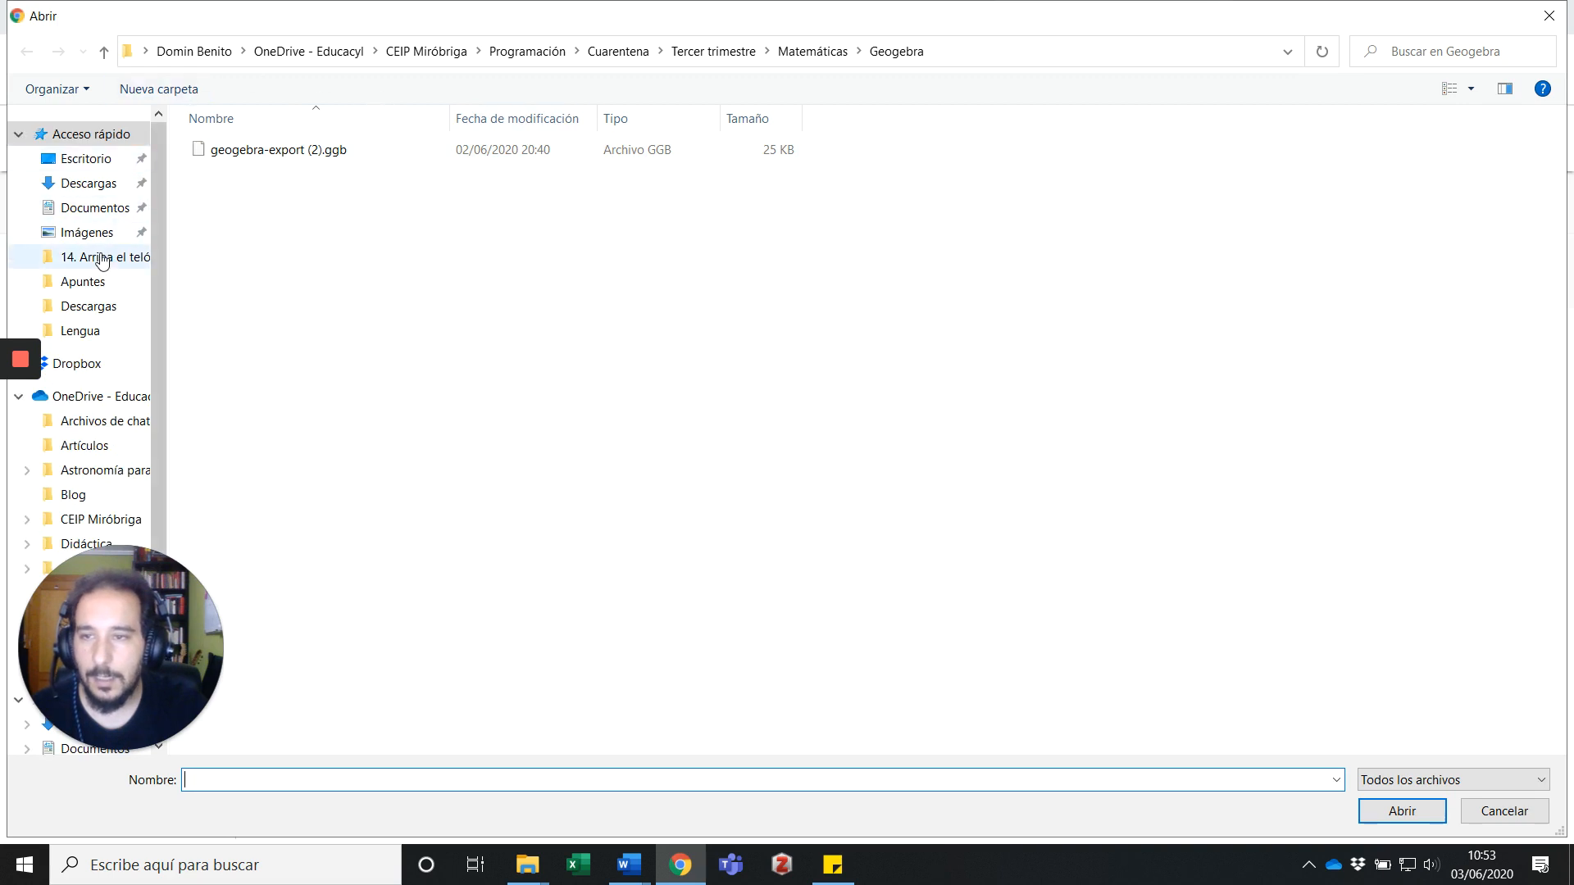
# - Browse from the desktop through the personal folder into Matemáticas and select "Triángulos y ángulos.ggb"
pyautogui.click(82, 160)
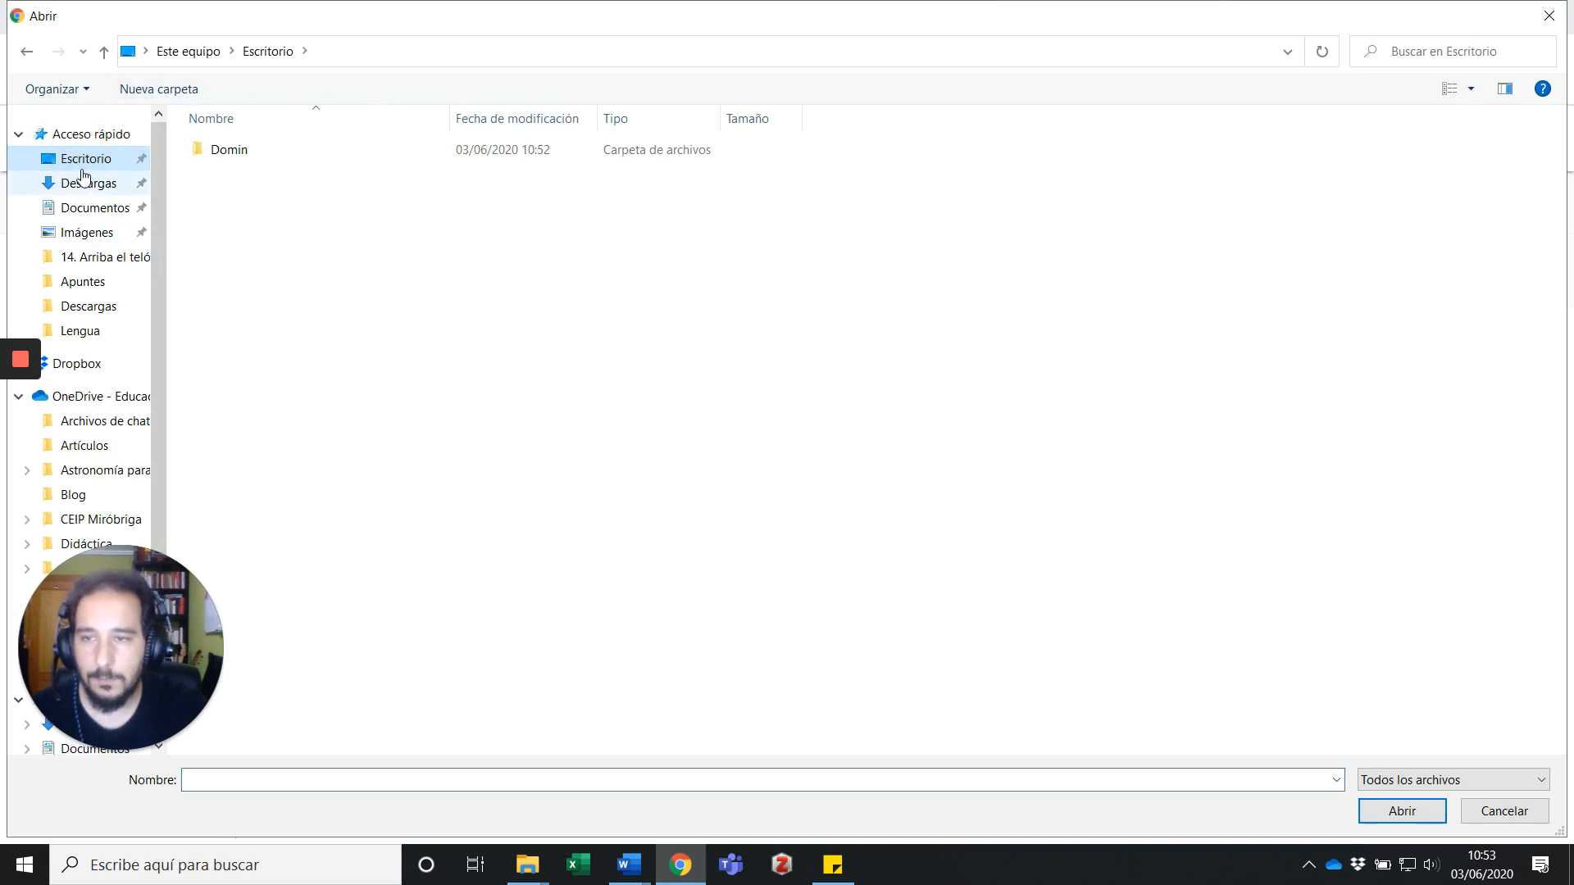
pyautogui.doubleClick(245, 160)
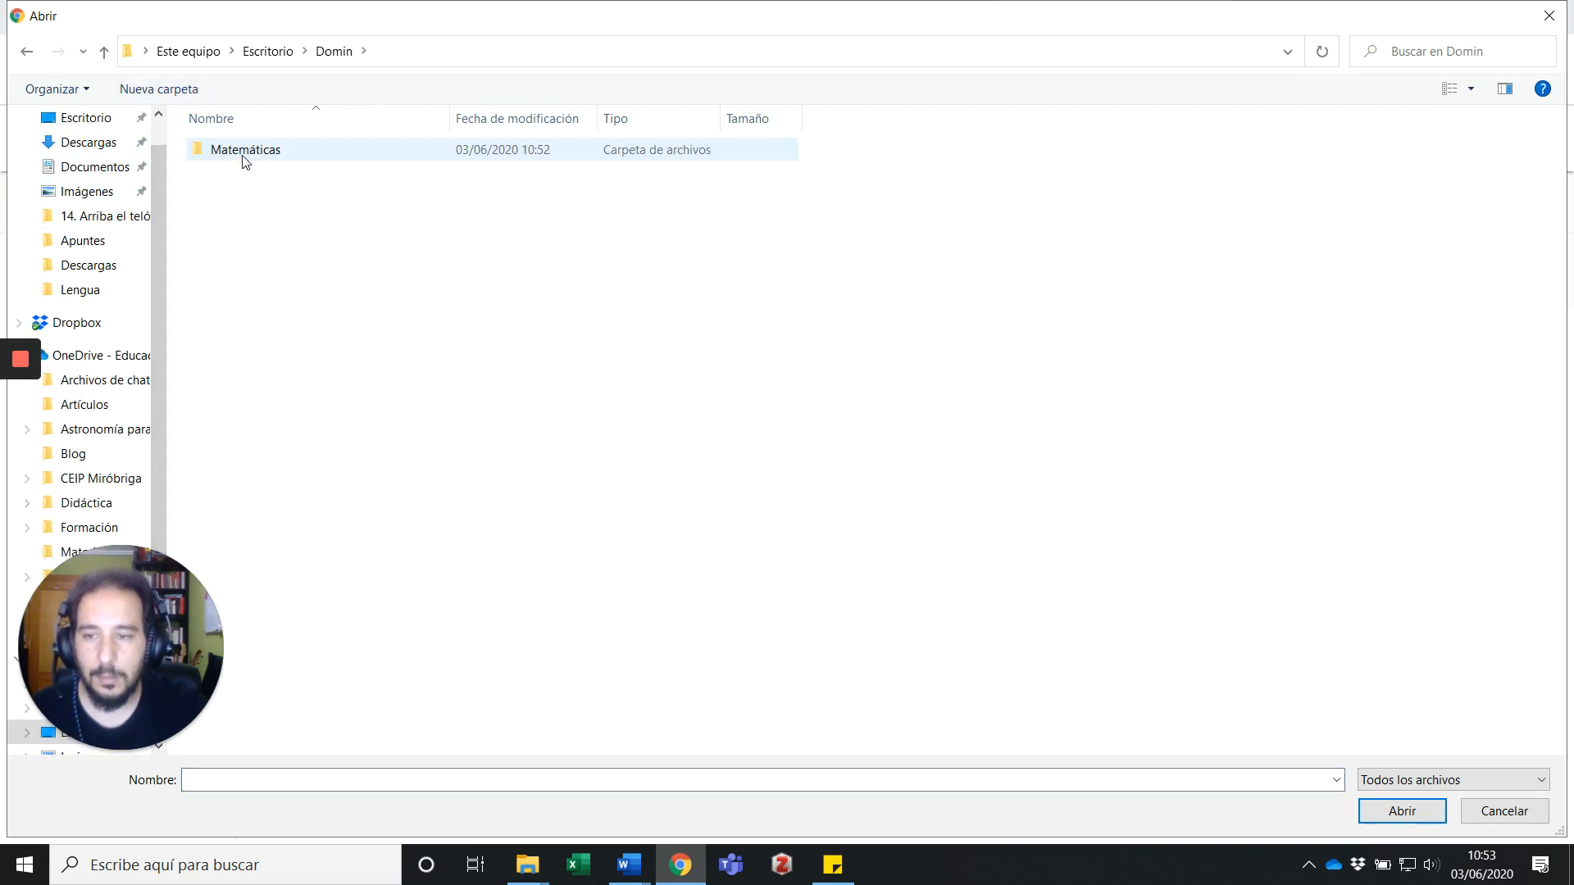
pyautogui.click(236, 155)
pyautogui.doubleClick(236, 155)
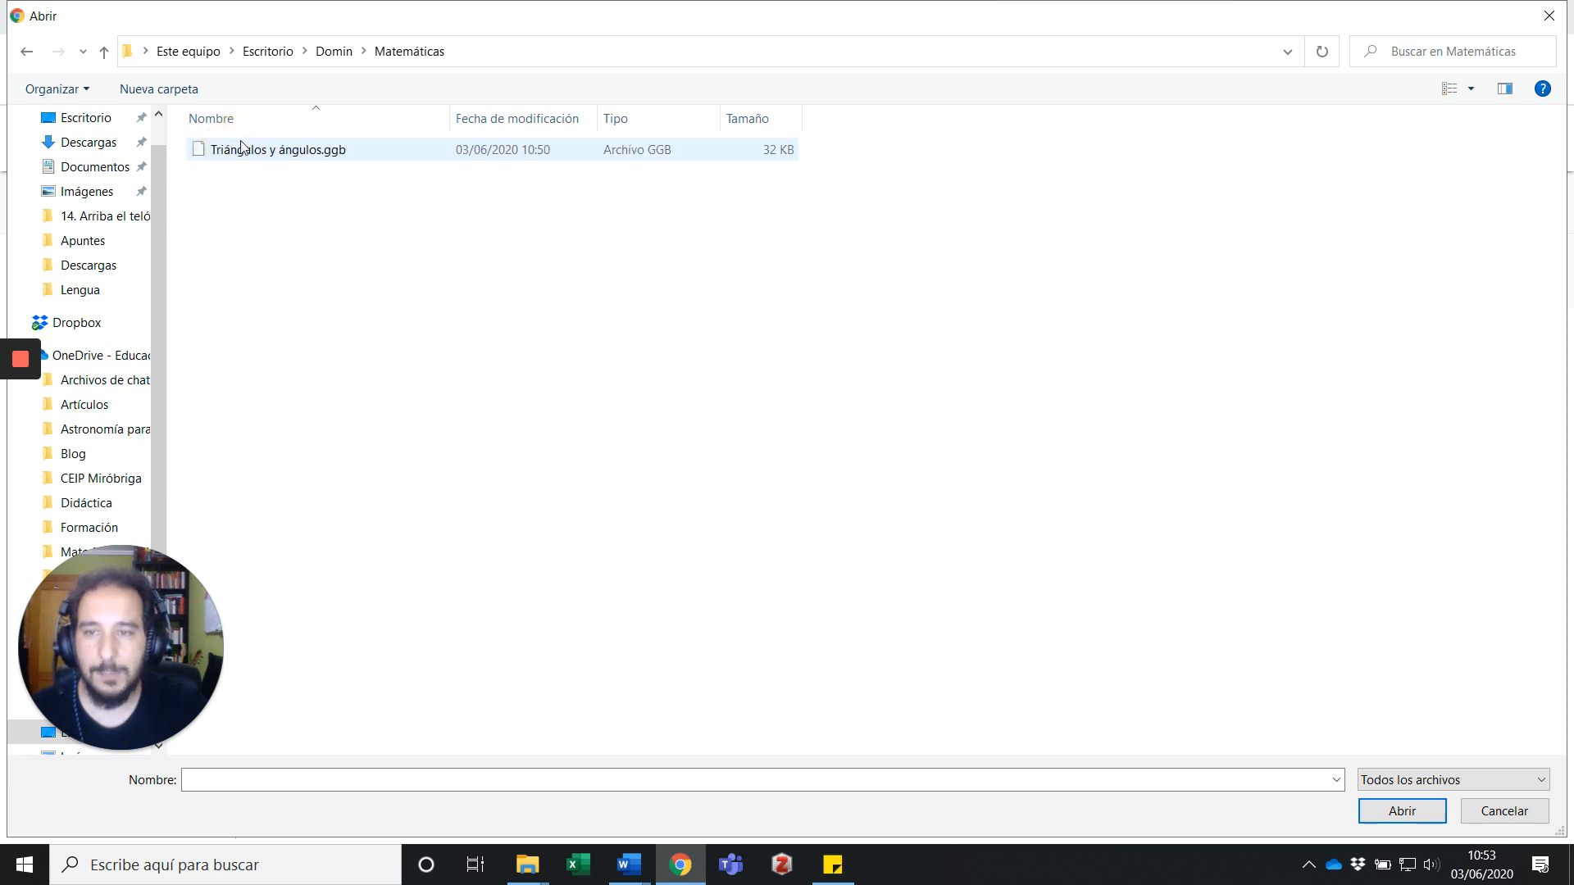
pyautogui.click(238, 156)
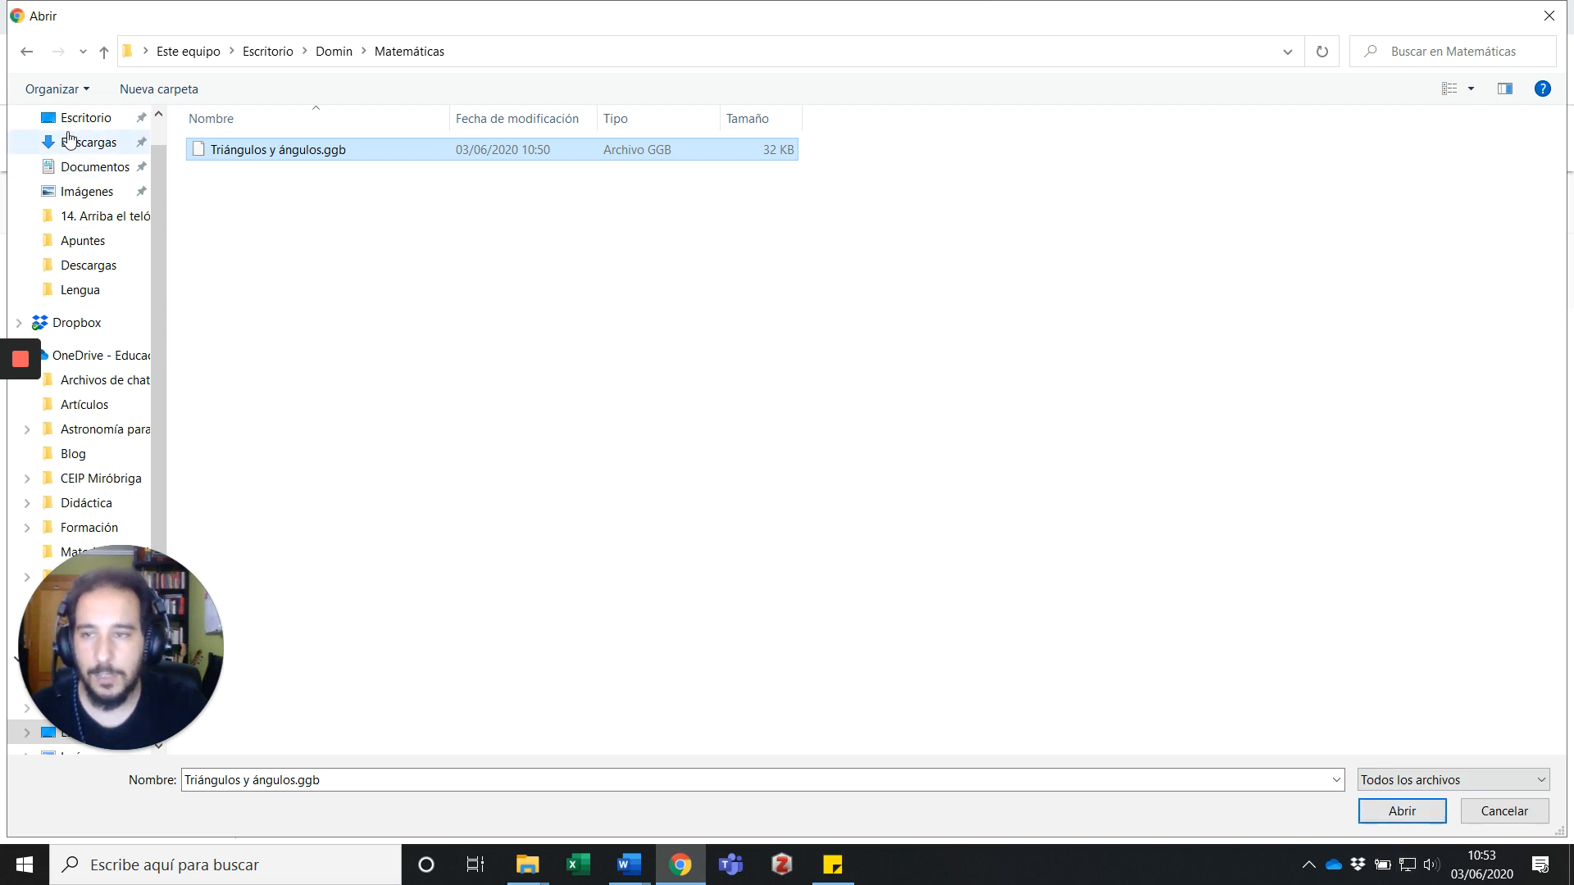
# - Open "Triángulos y ángulos.ggb" in GeoGebra from the Matemáticas folder inside the personal folder on the desktop
pyautogui.click(91, 117)
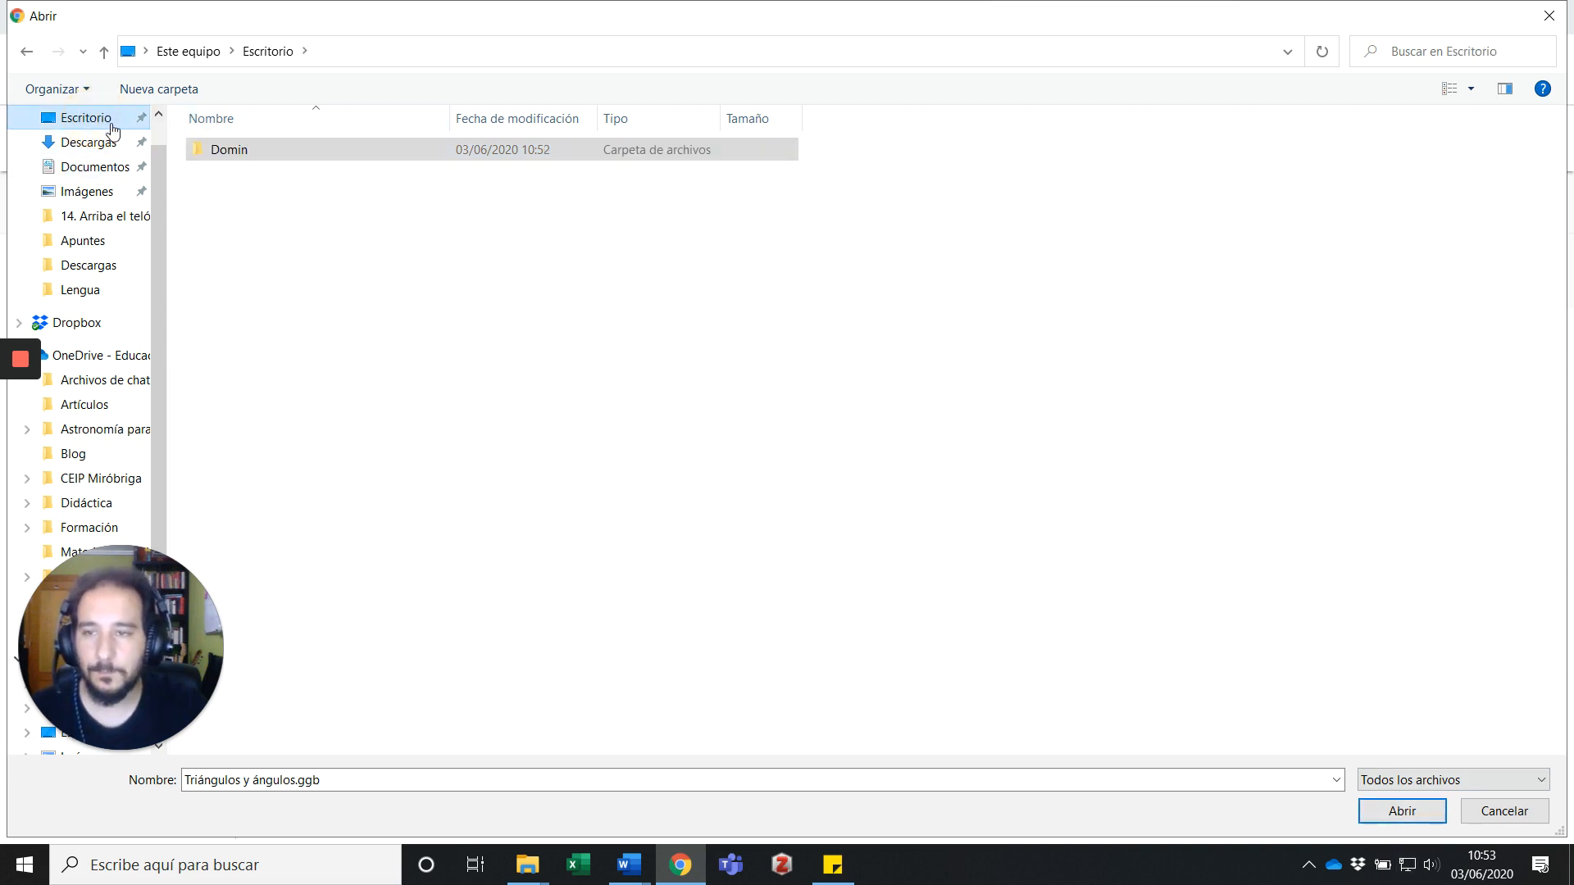
pyautogui.doubleClick(218, 151)
pyautogui.doubleClick(243, 154)
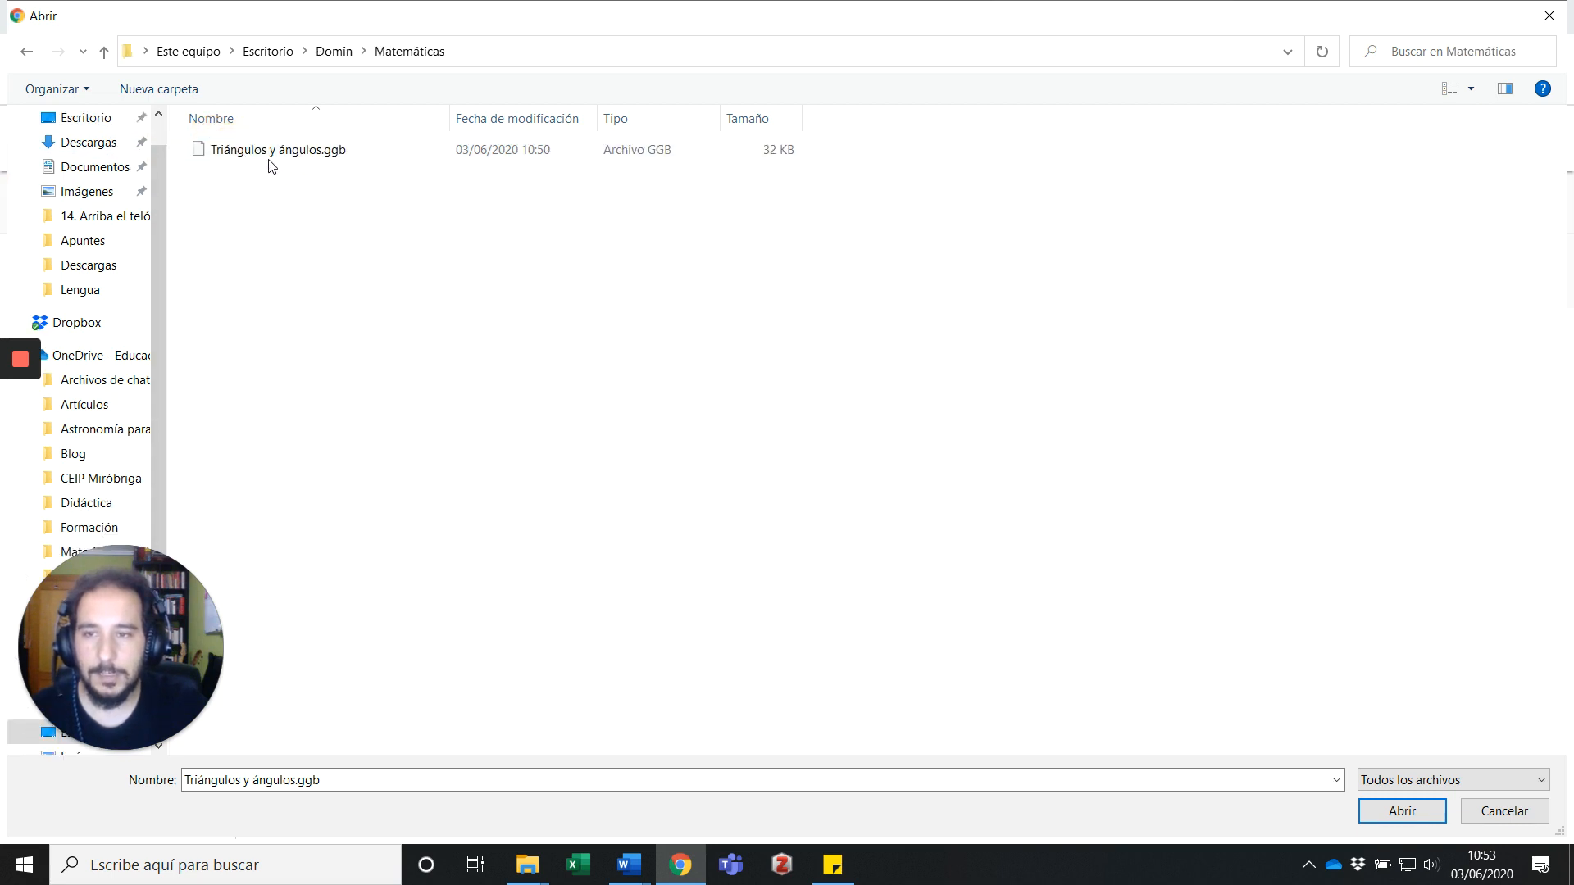
pyautogui.click(244, 150)
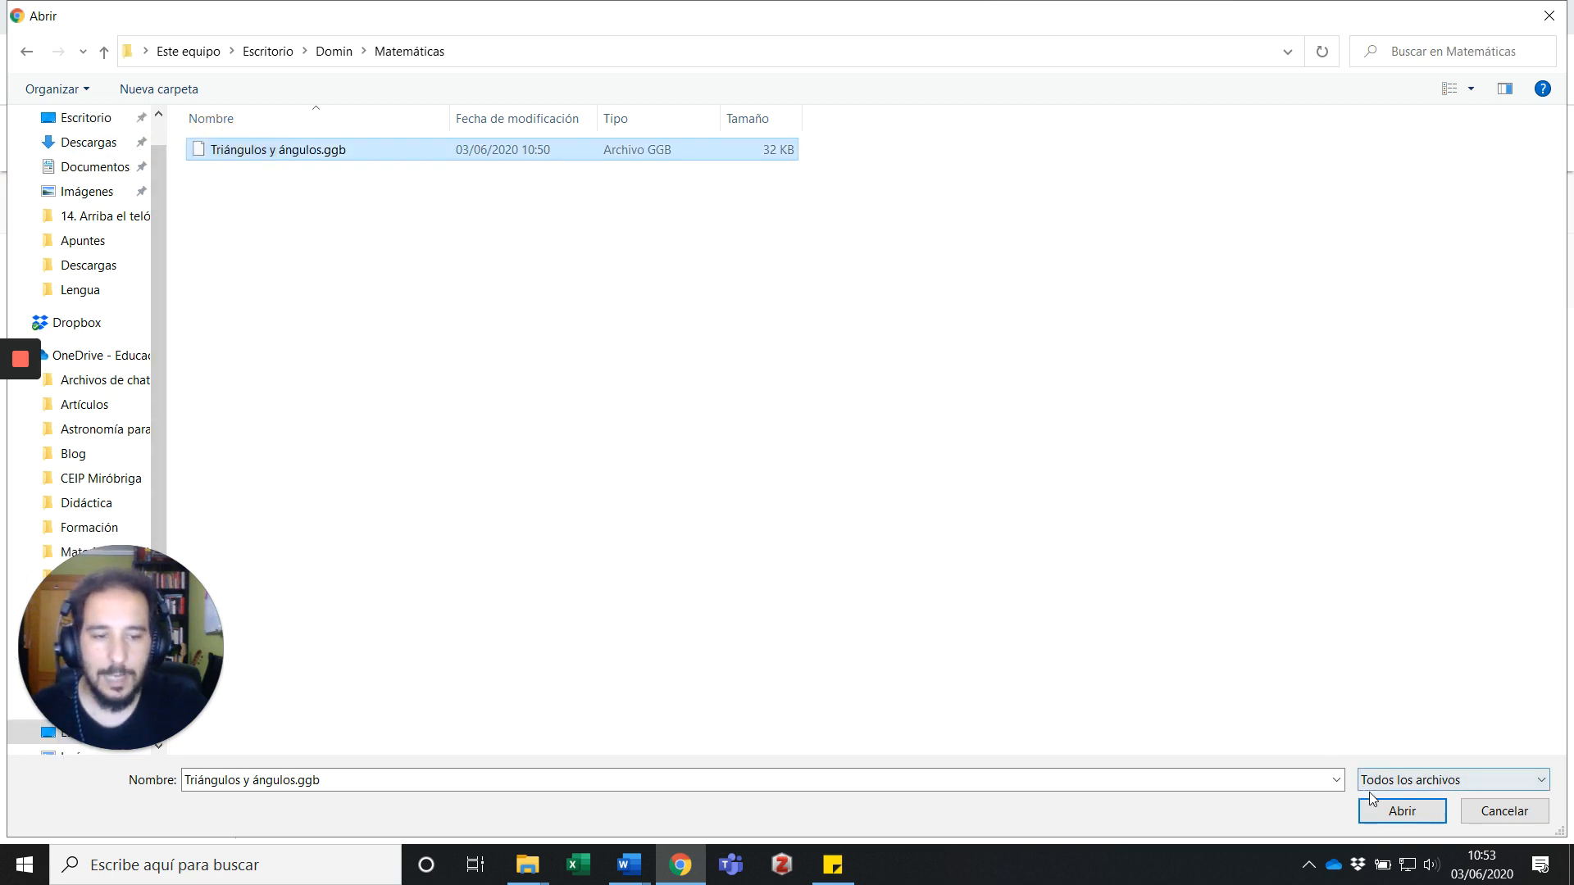
pyautogui.click(1385, 810)
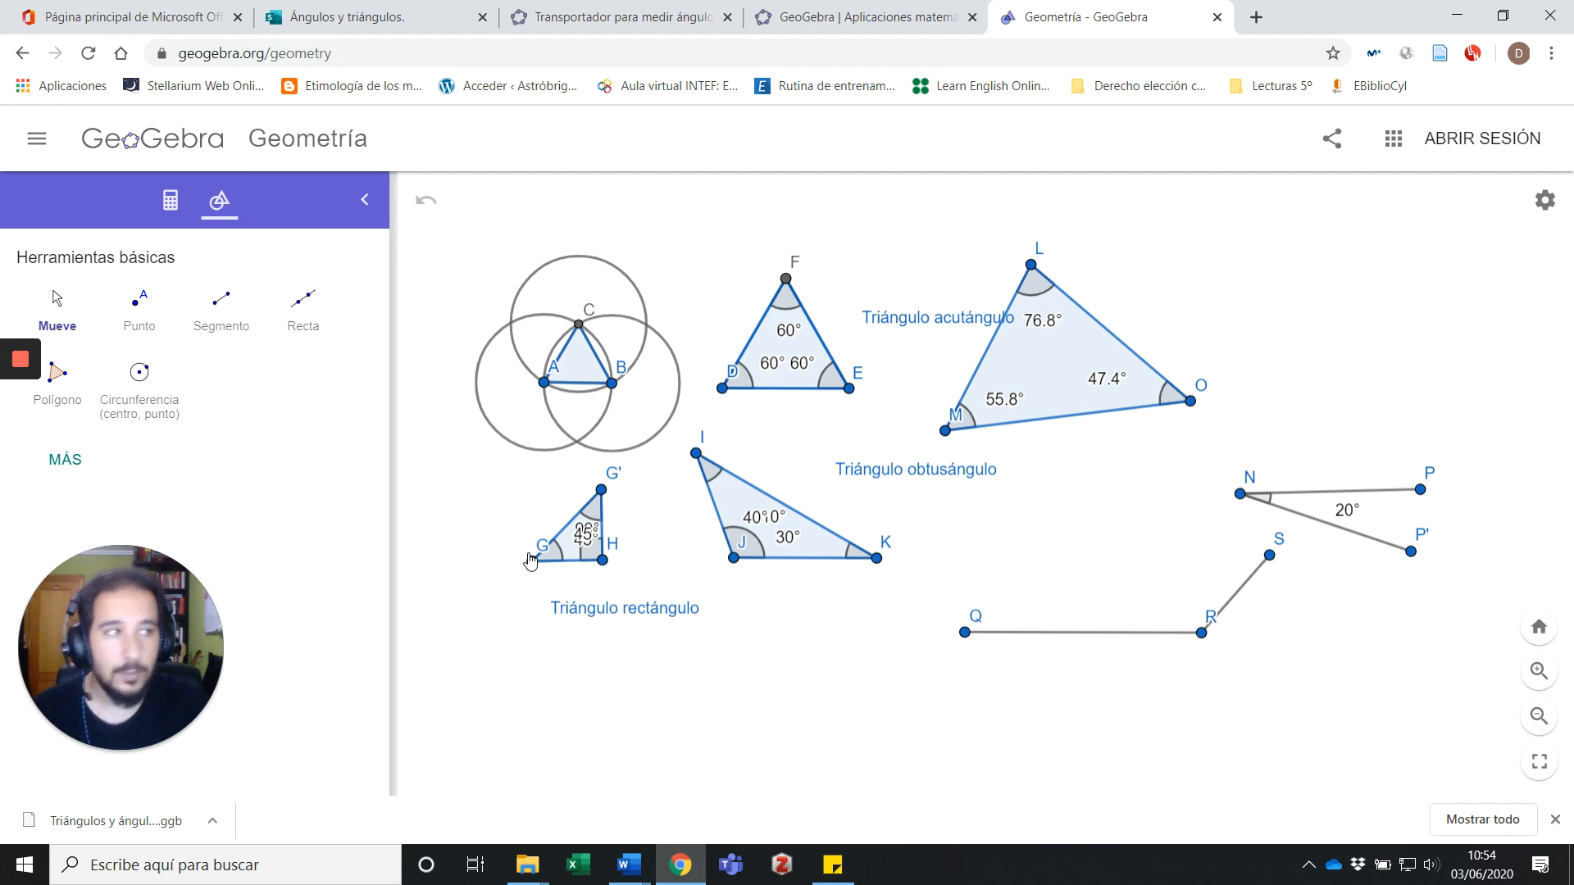
# - Switch to the "Ángulos y triángulos" Sway presentation and go back up to its title page
pyautogui.click(321, 10)
pyautogui.scroll(10, 916, 514)
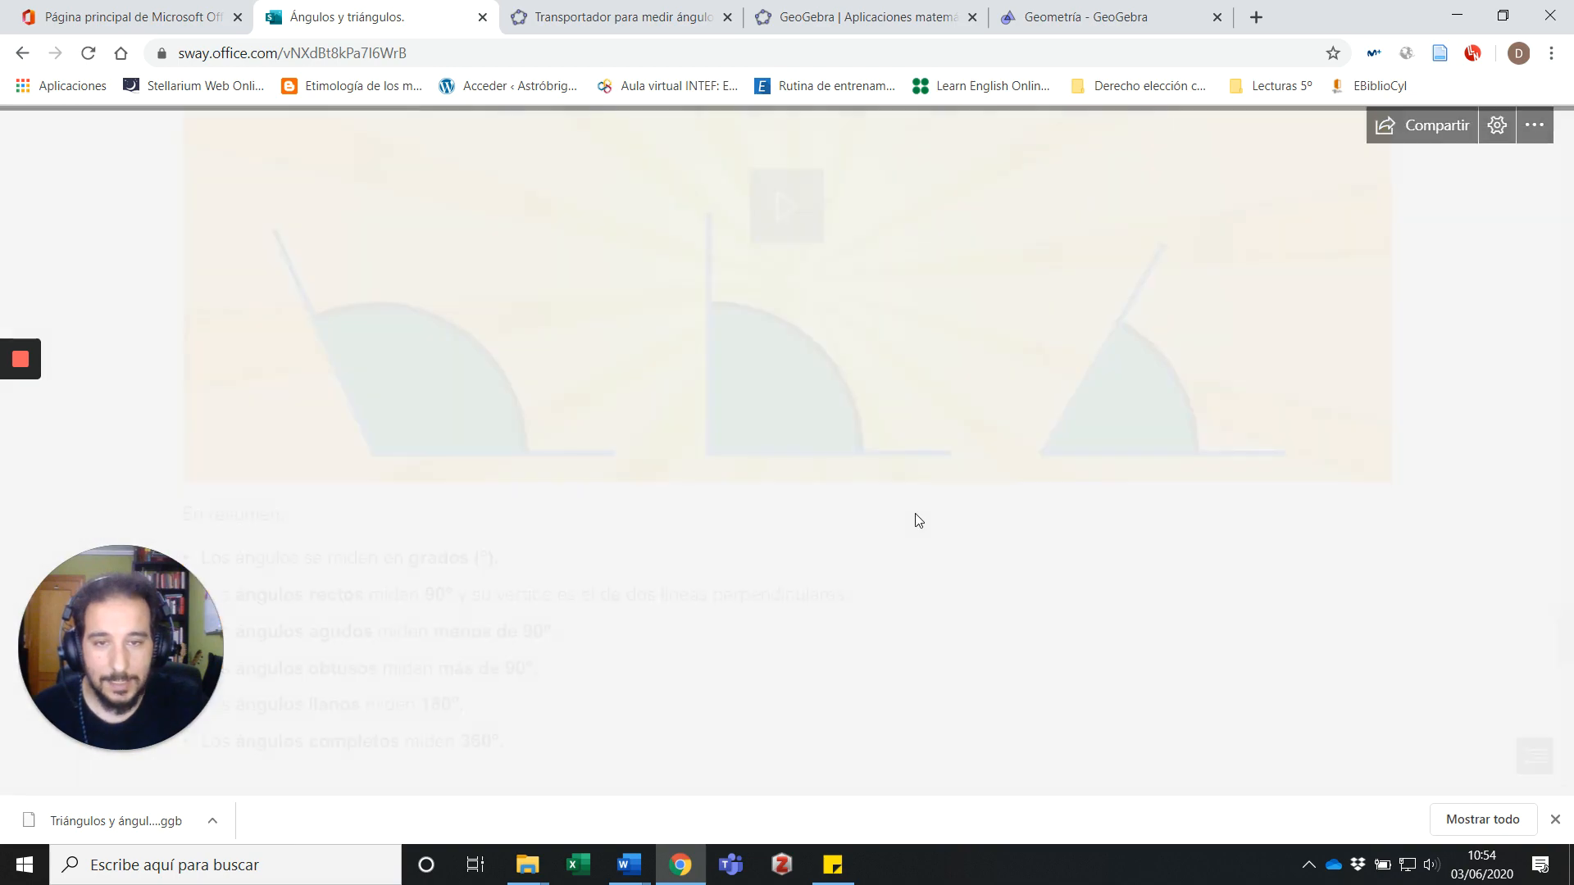
pyautogui.scroll(15, 902, 508)
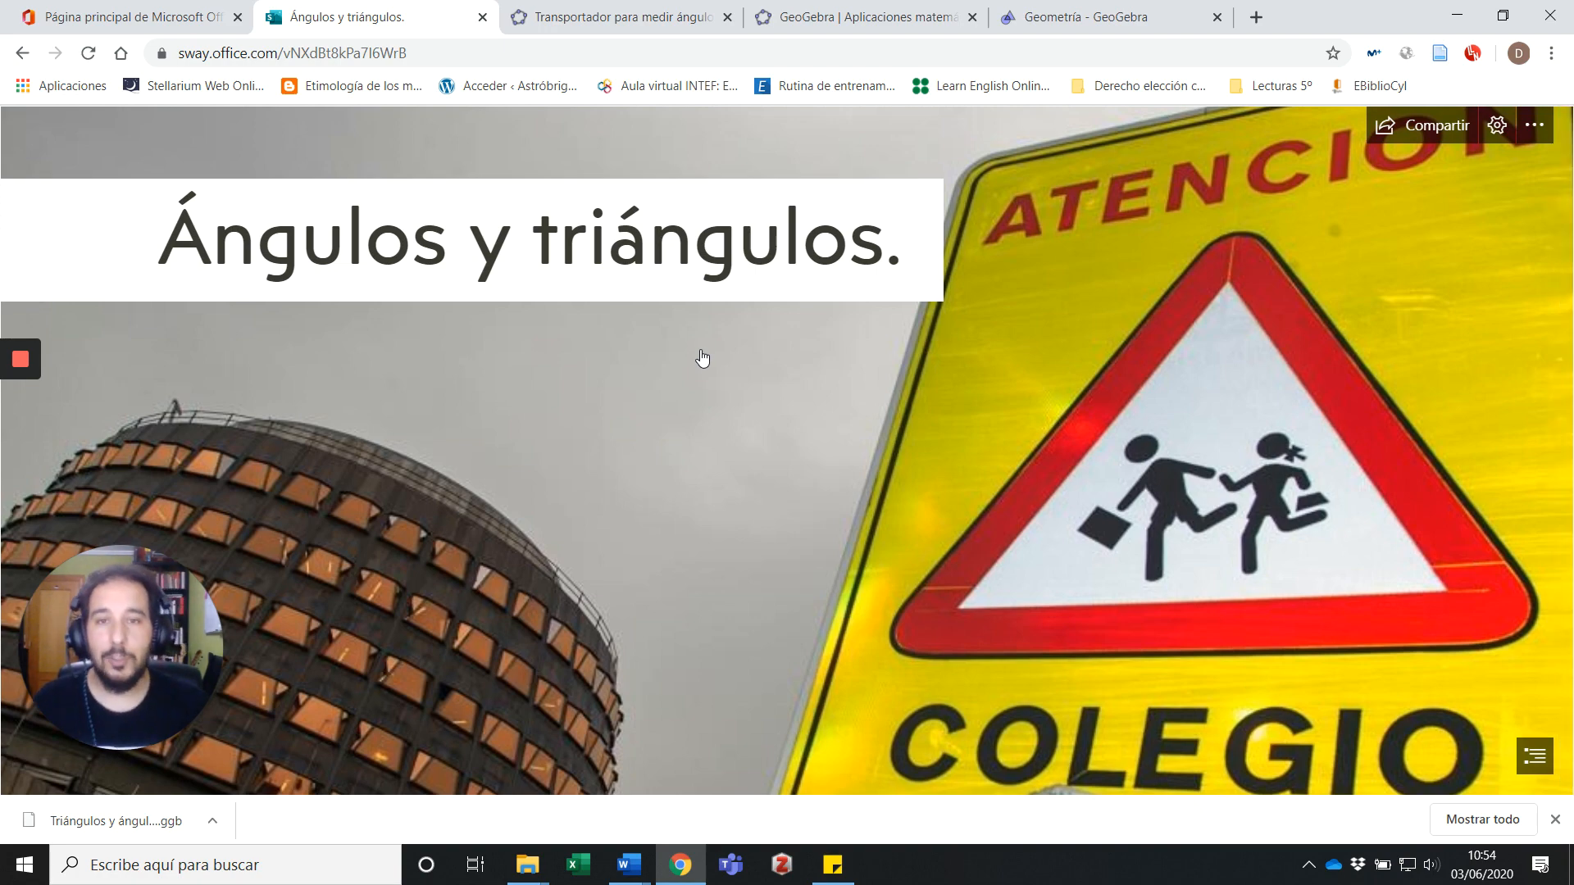
# - Return to the GeoGebra Geometría construction and expand the full tool list to view the Medición tools
pyautogui.click(869, 16)
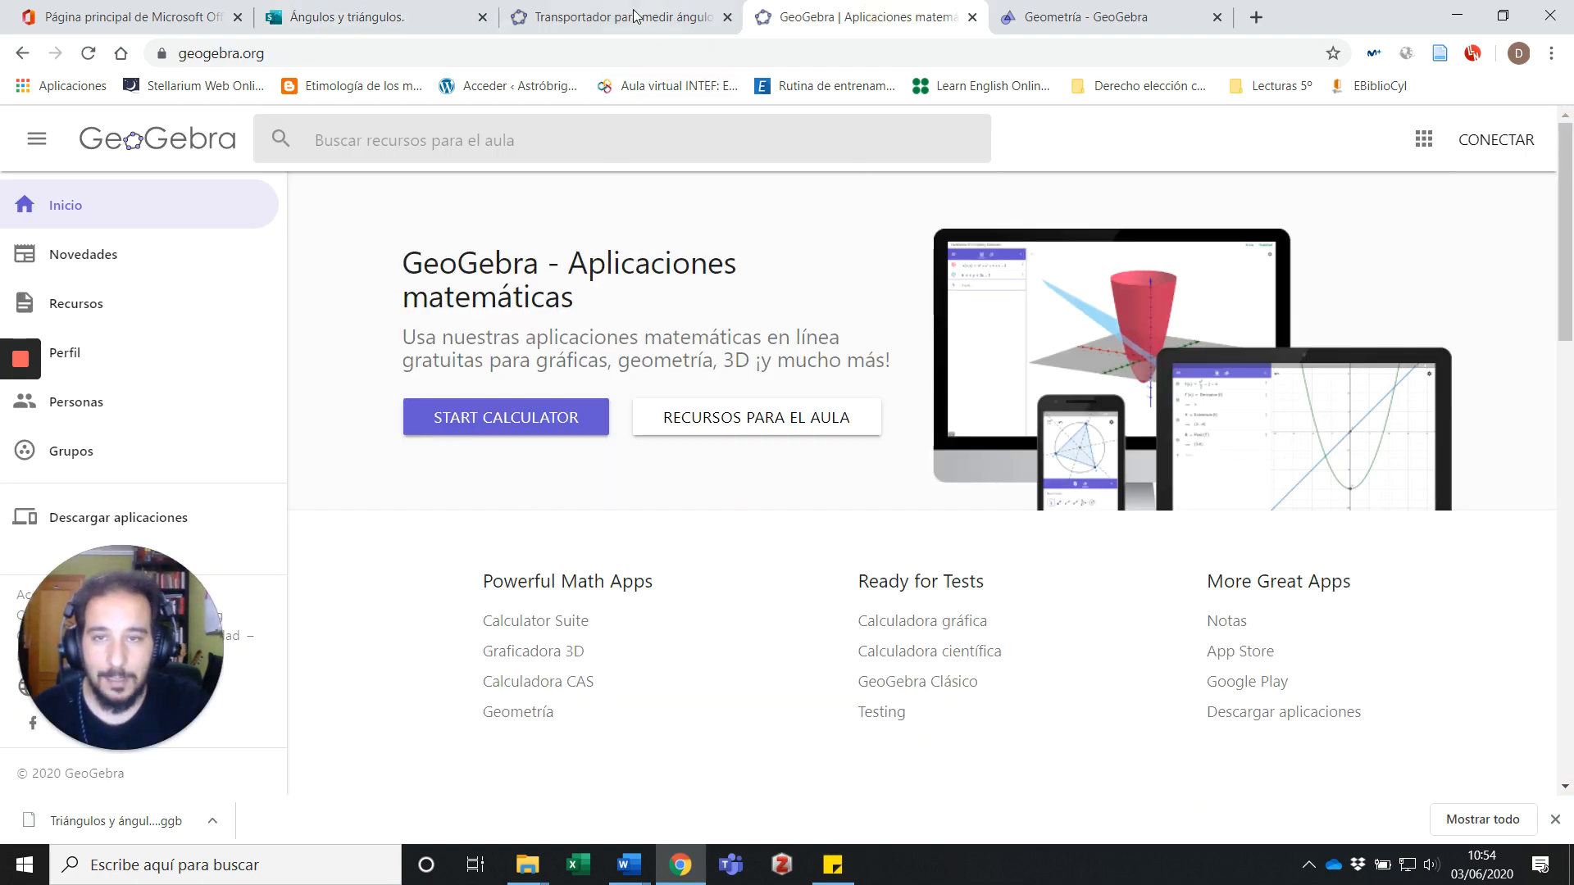
pyautogui.click(1099, 16)
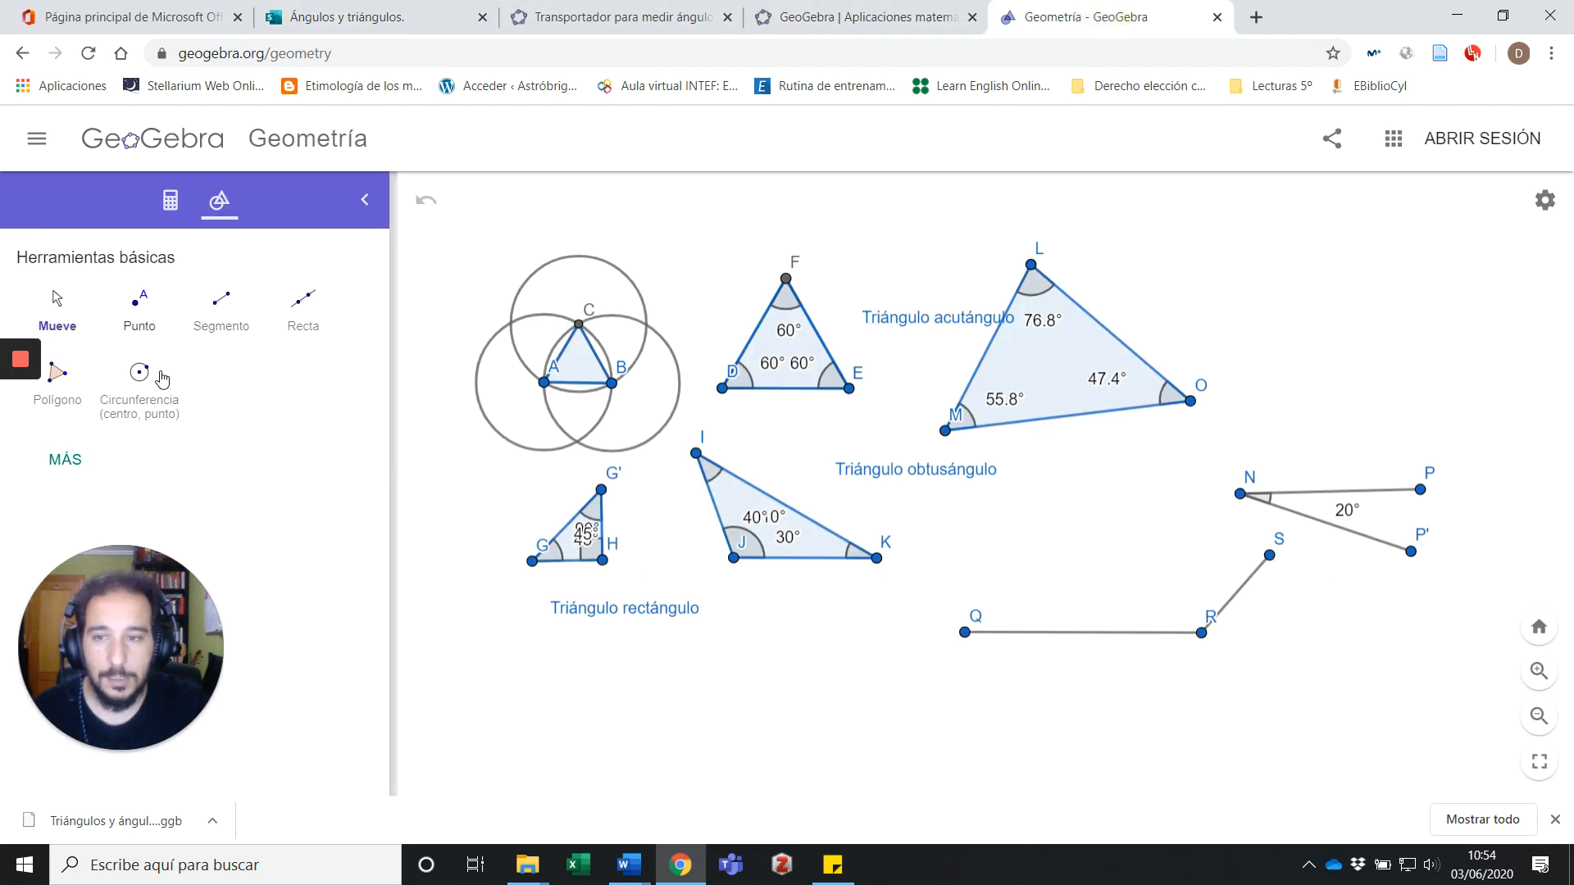
pyautogui.click(69, 458)
pyautogui.scroll(-5, 123, 407)
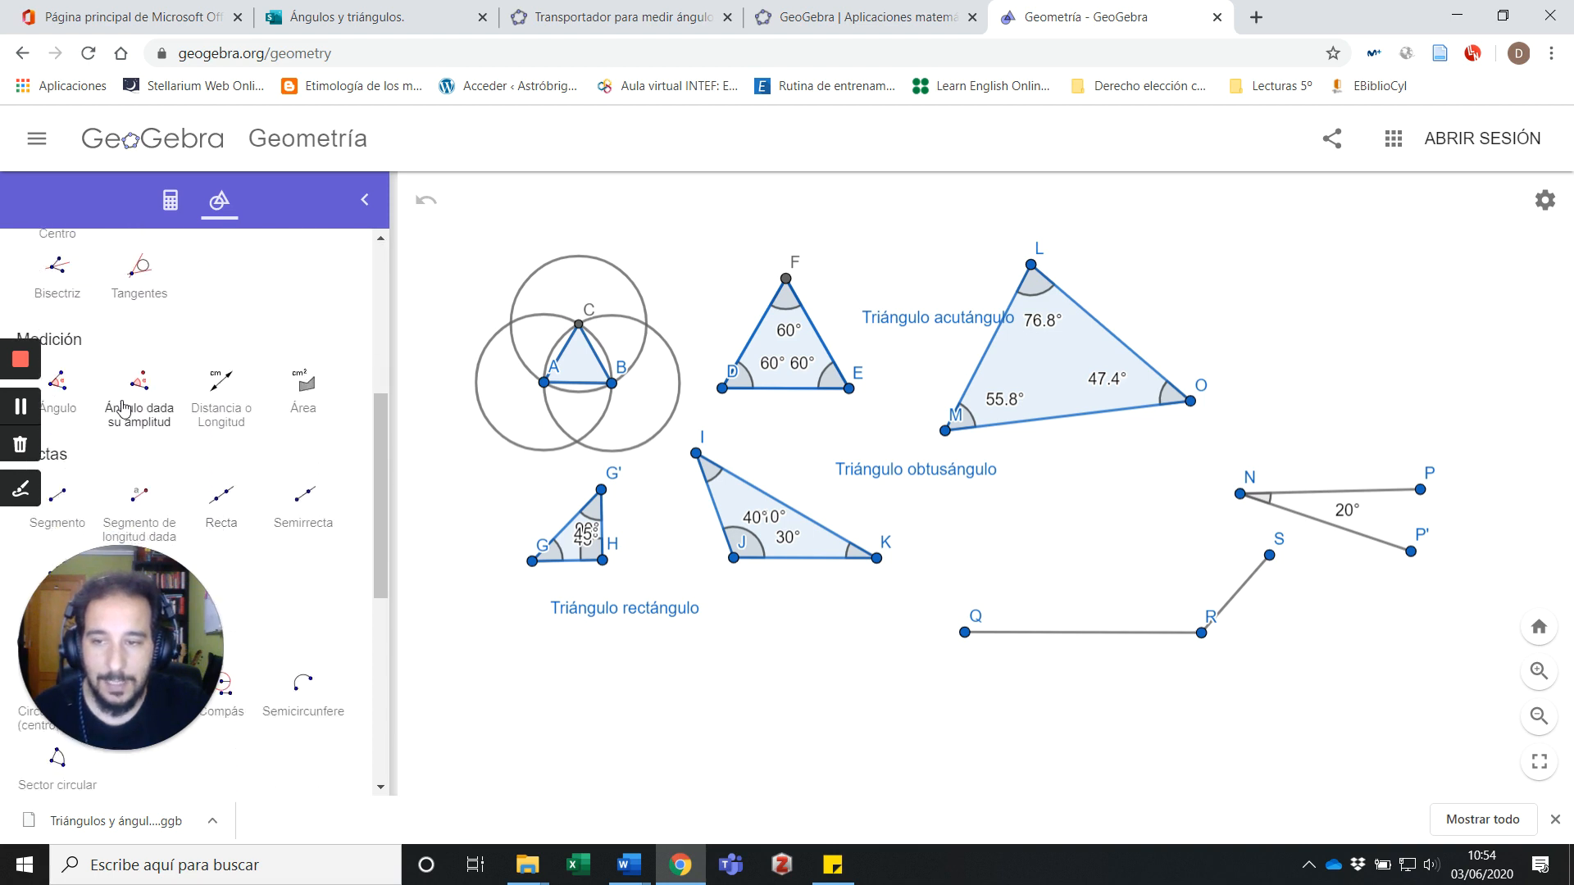